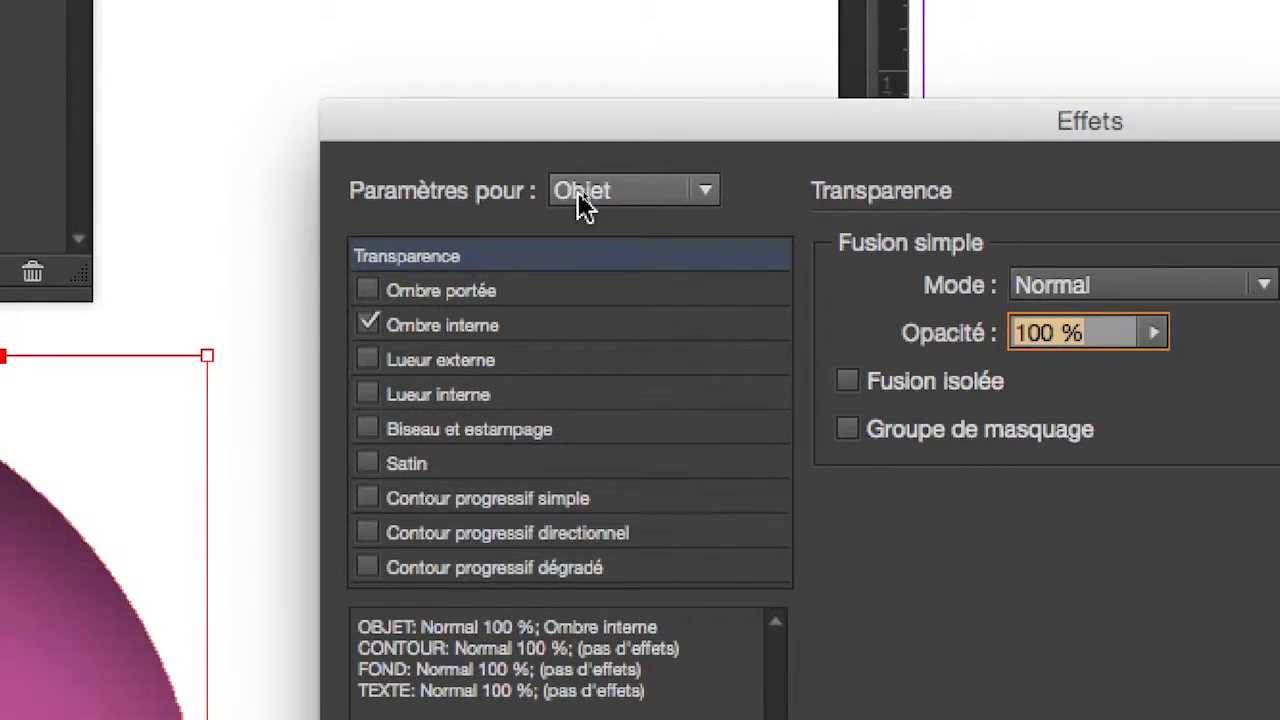
- Apply an inner shadow (Ombre interne) to the frame's text and make it use global light
{"action": "left_click", "coordinate": [580, 192]}
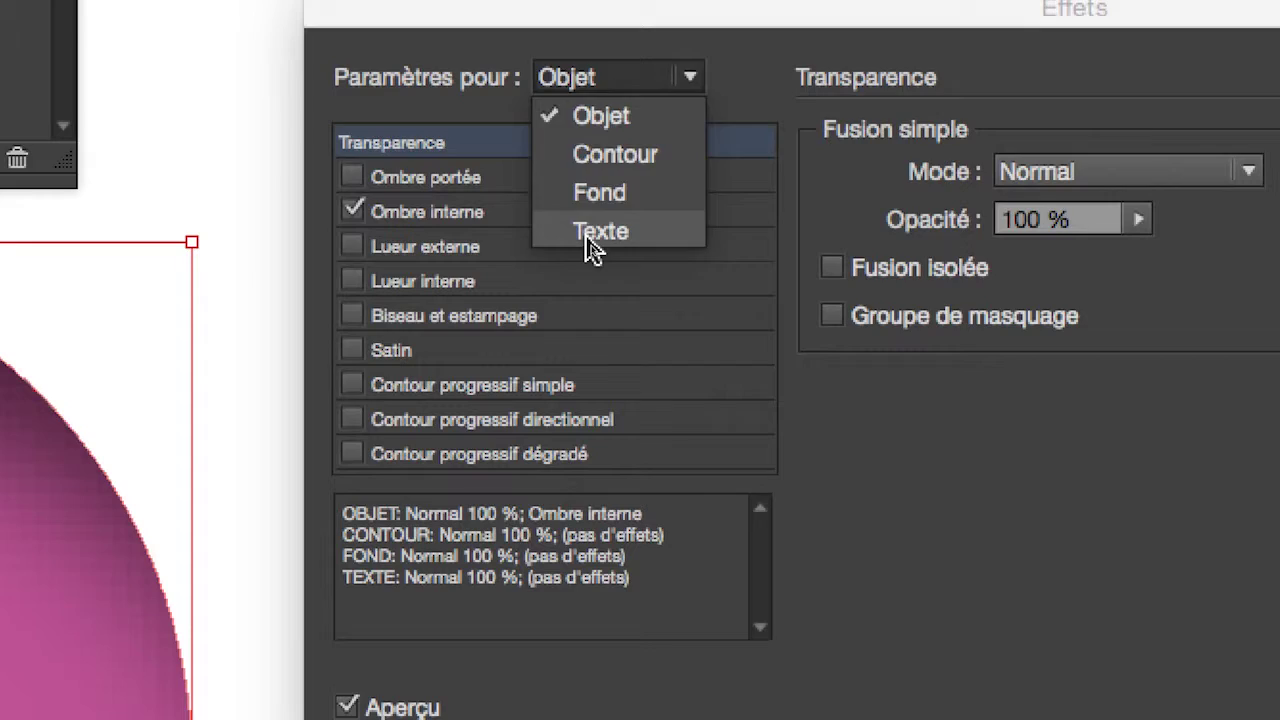
{"action": "left_click", "coordinate": [592, 233]}
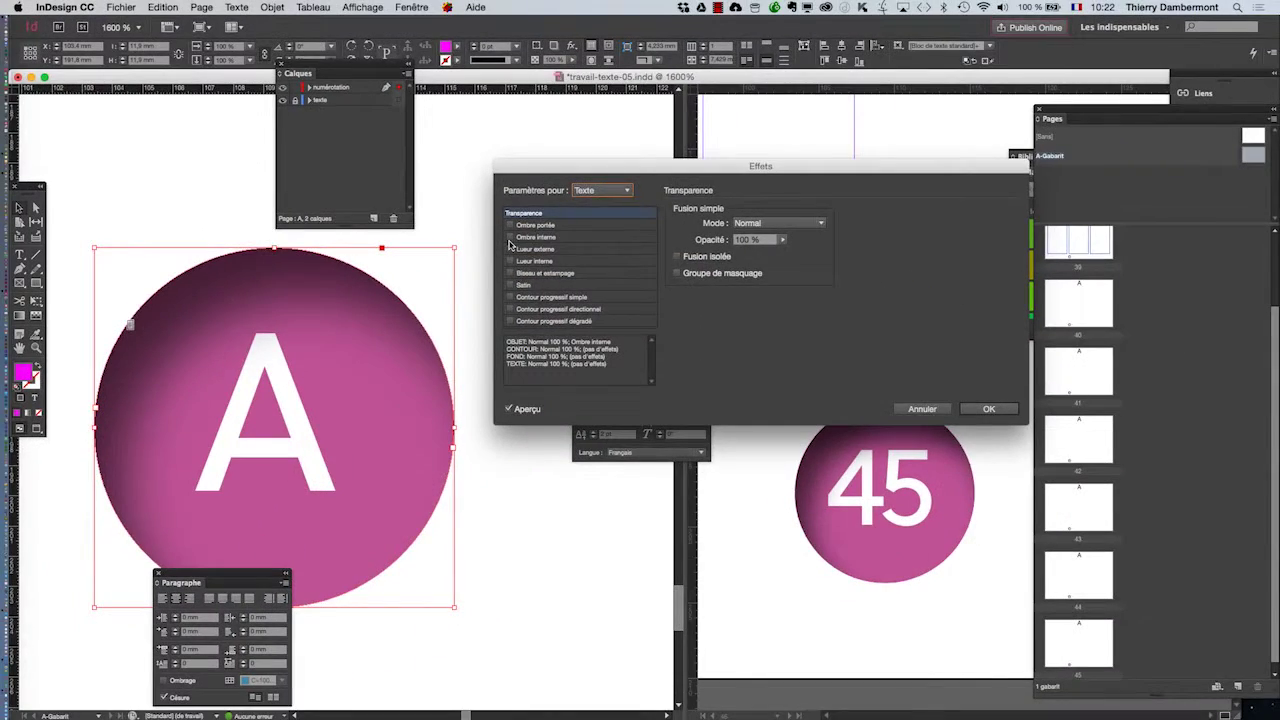
{"action": "left_click", "coordinate": [510, 239]}
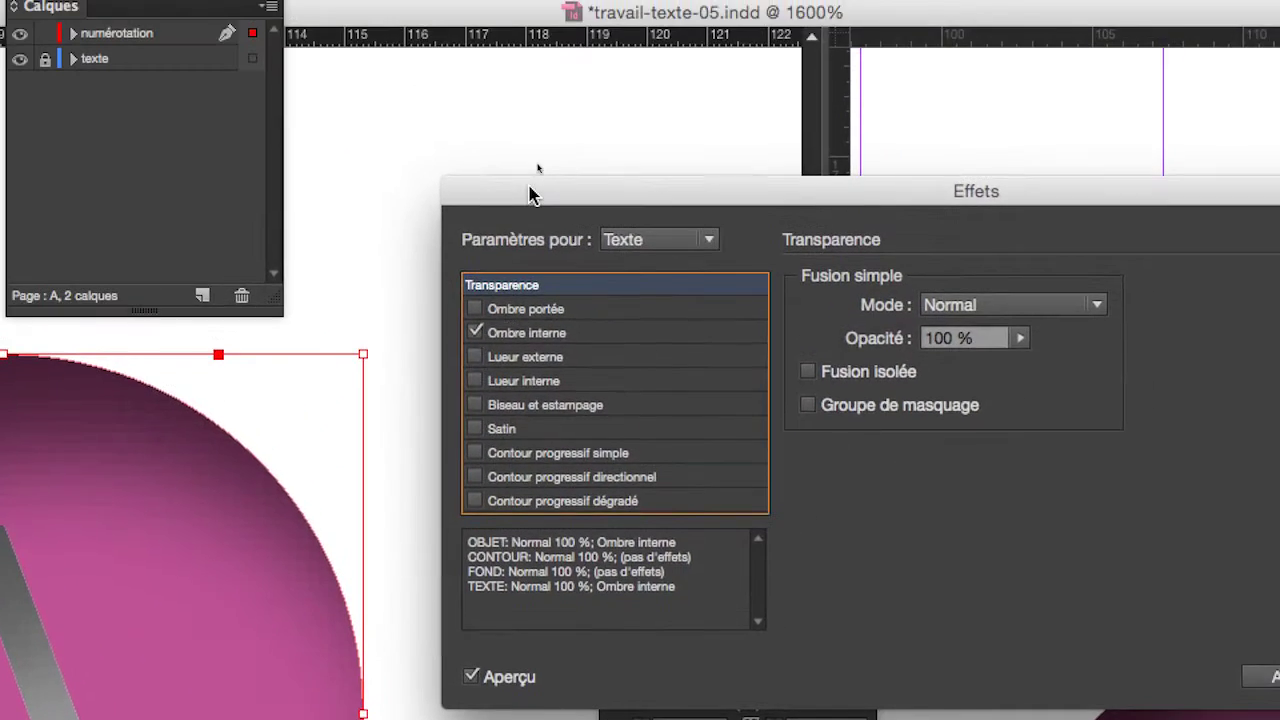
{"action": "left_click", "coordinate": [560, 335]}
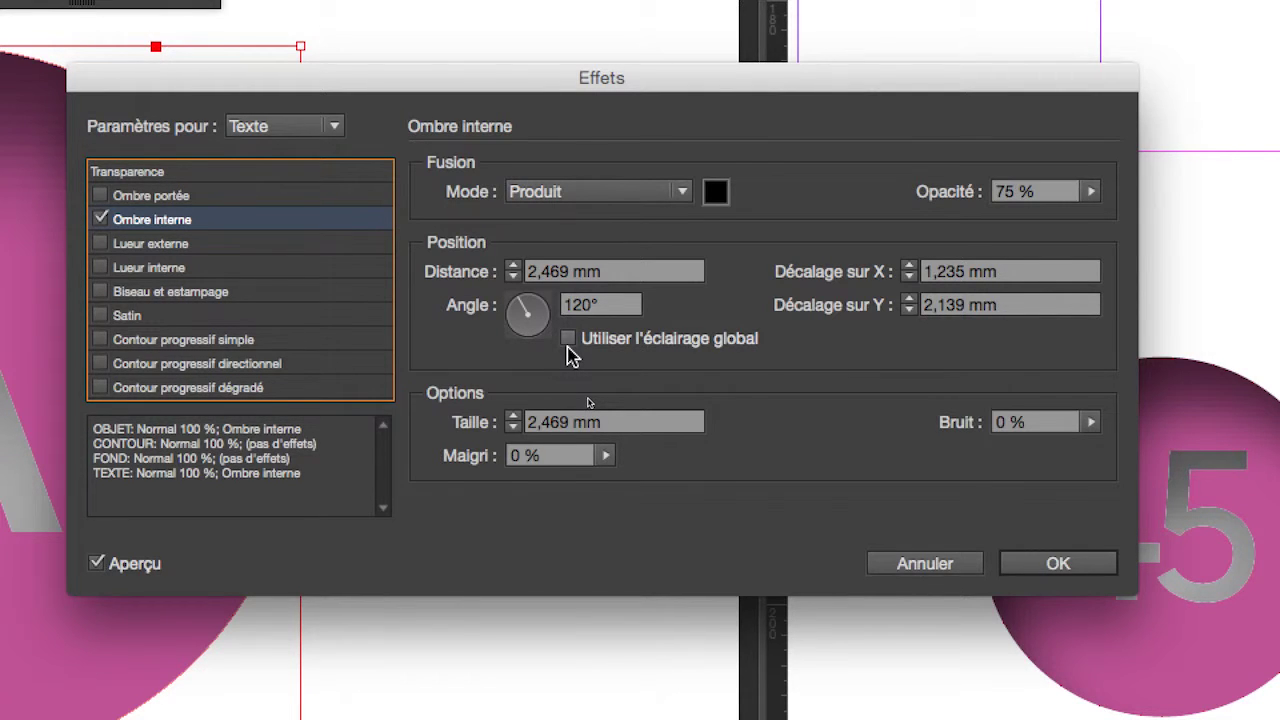
{"action": "left_click", "coordinate": [567, 340]}
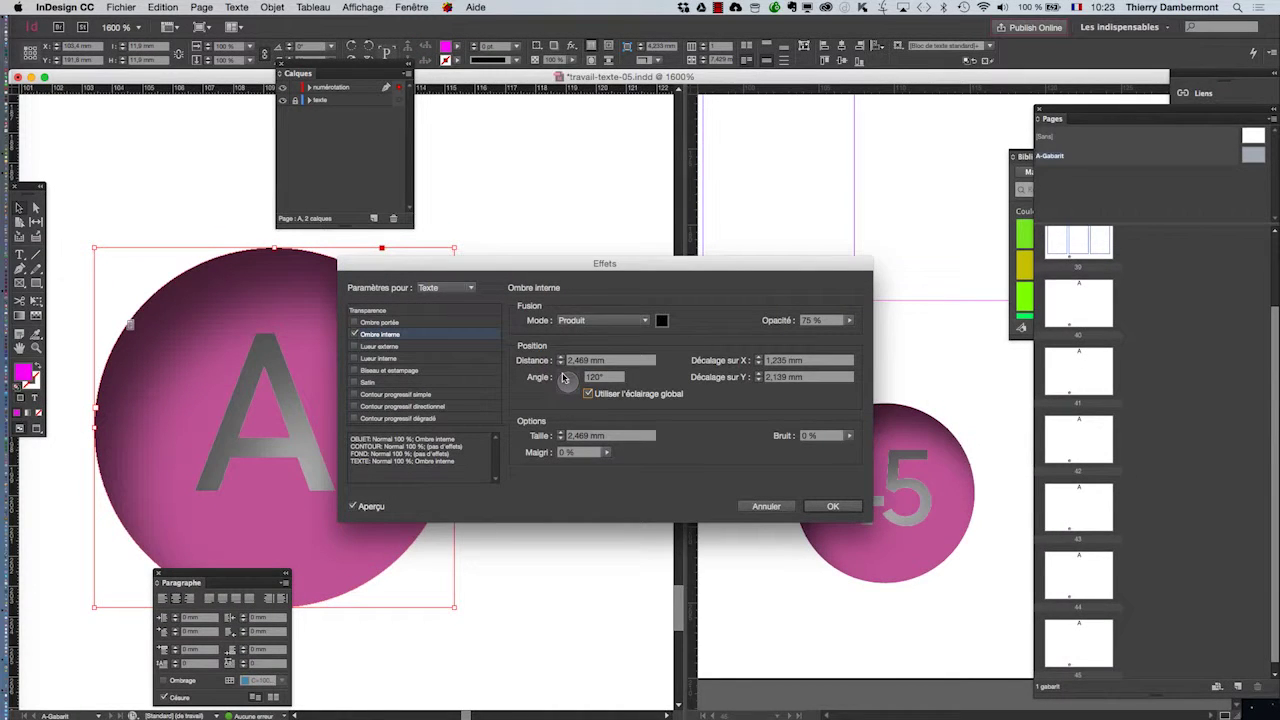
- Rotate the global light angle of the text's inner shadow to about 156°
{"action": "left_click", "coordinate": [561, 392]}
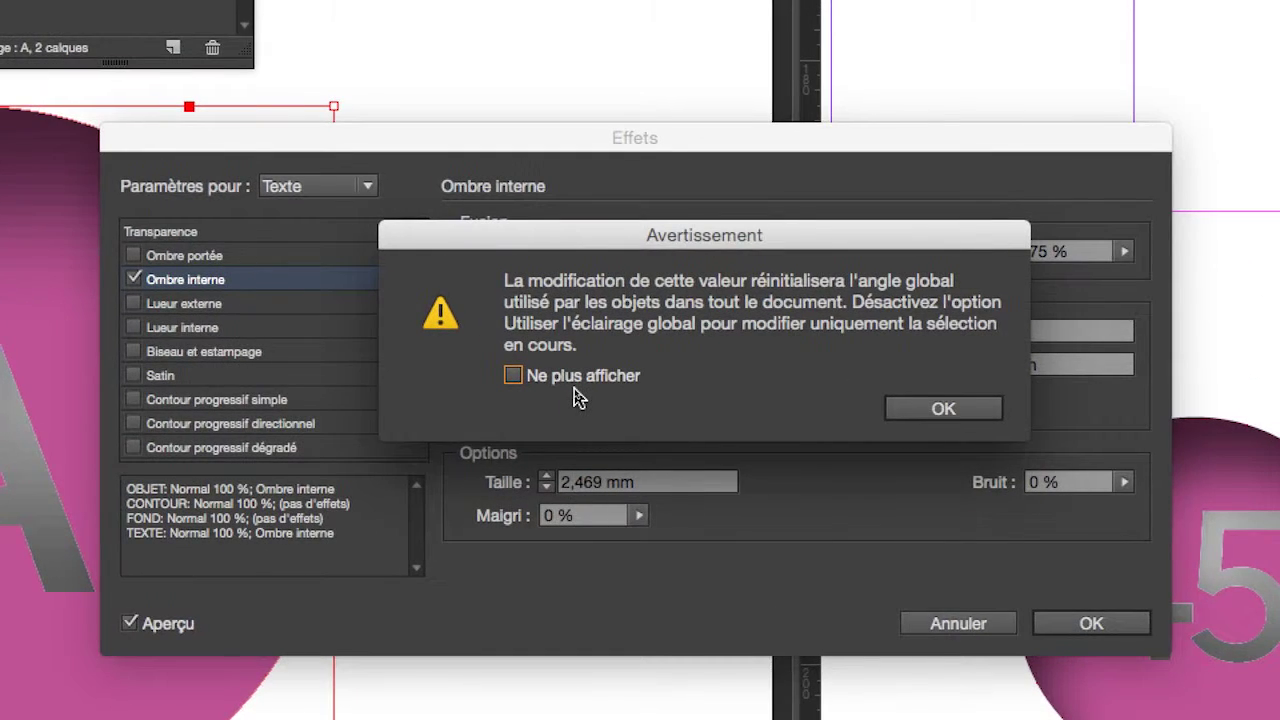
{"action": "left_click", "coordinate": [575, 386]}
{"action": "key", "text": "Return"}
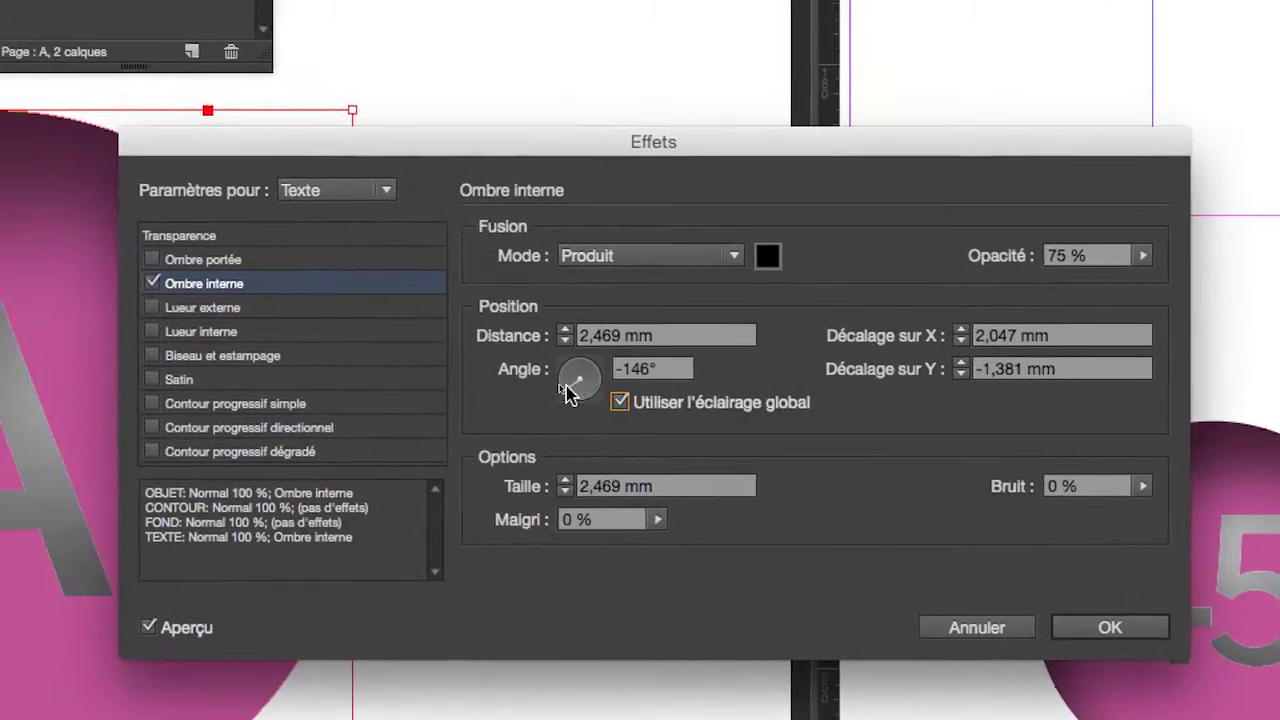
{"action": "left_click", "coordinate": [558, 396]}
{"action": "mouse_move", "coordinate": [572, 395]}
{"action": "left_mouse_down"}
{"action": "mouse_move", "coordinate": [559, 364]}
{"action": "mouse_move", "coordinate": [571, 389]}
{"action": "left_mouse_up"}
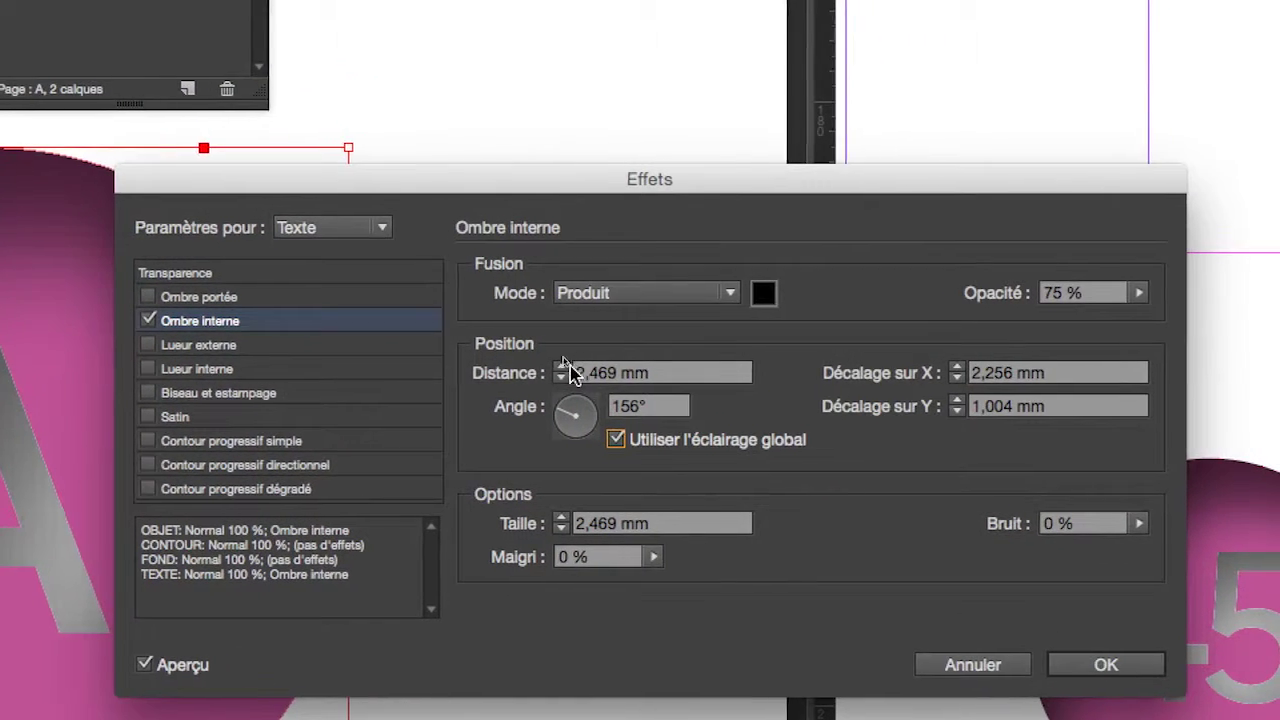
- Reduce the text inner shadow's distance and size to 1 mm each
{"action": "left_click", "coordinate": [580, 362]}
{"action": "left_click", "coordinate": [580, 362]}
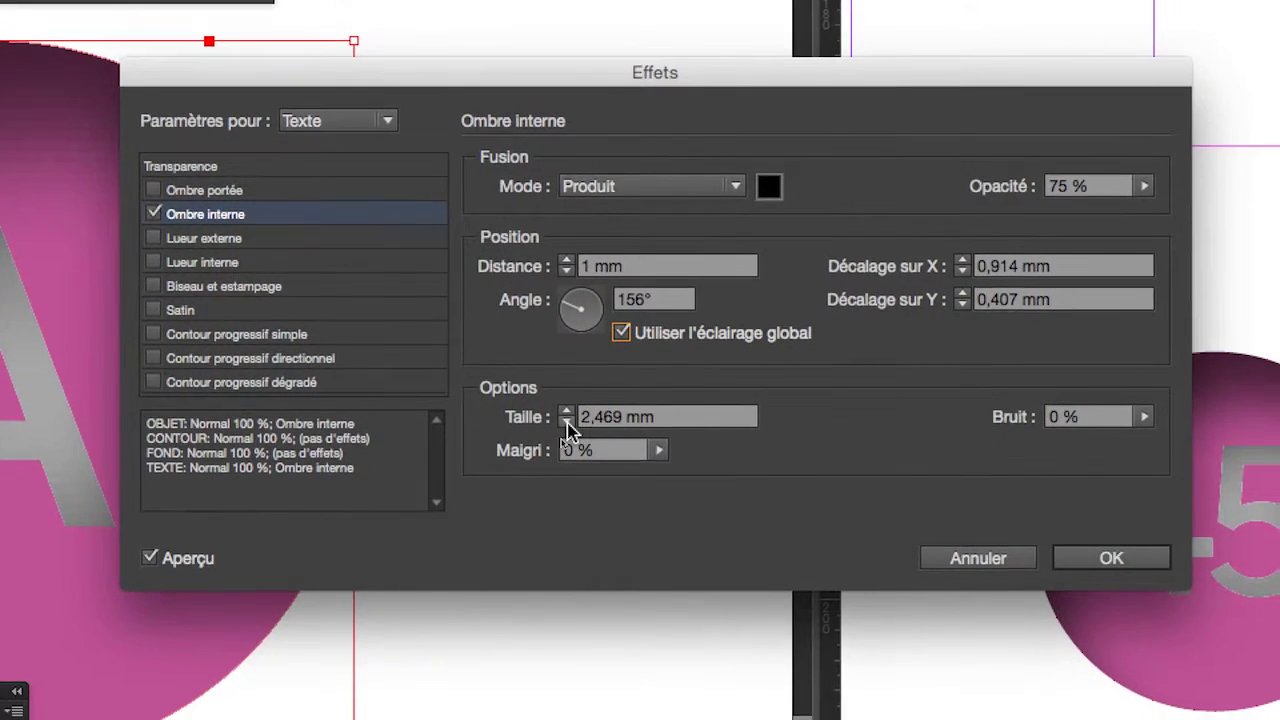
{"action": "left_click", "coordinate": [576, 481]}
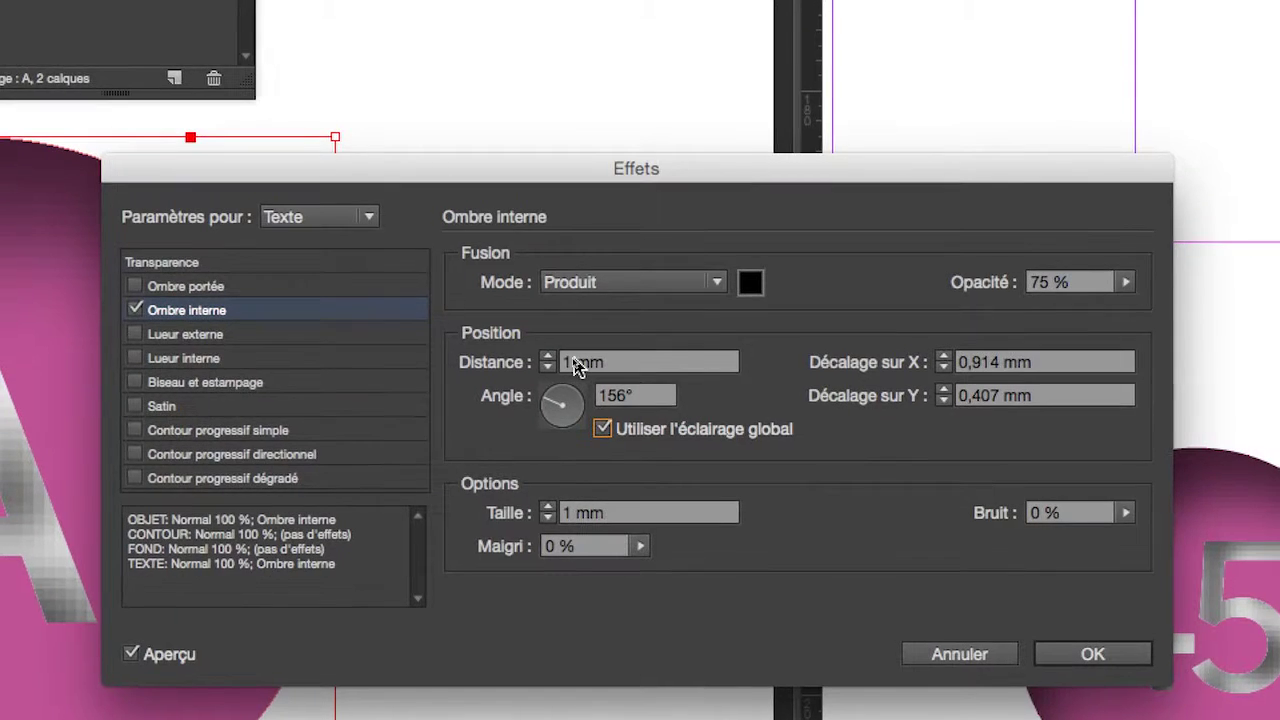
- Set the text inner shadow's distance to 0,6 mm and its size to 0,5 mm
{"action": "double_click", "coordinate": [576, 362]}
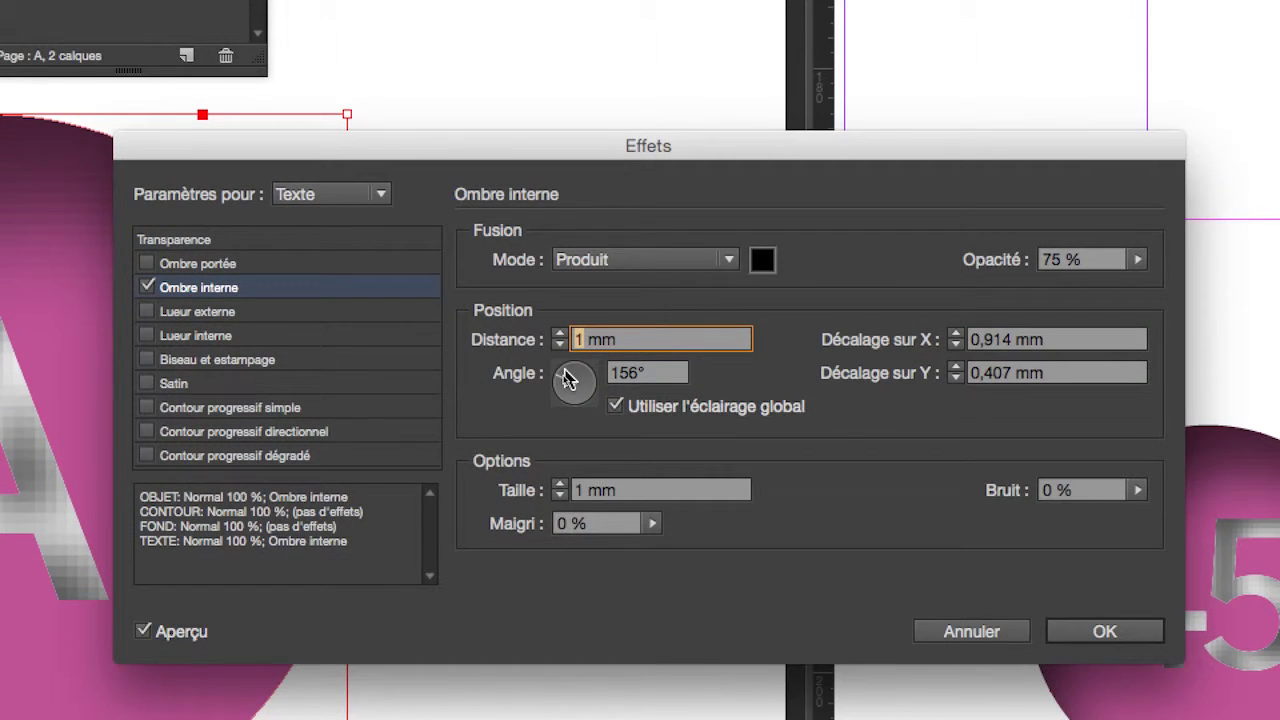
{"action": "type", "text": "0,6"}
{"action": "key", "text": "Tab"}
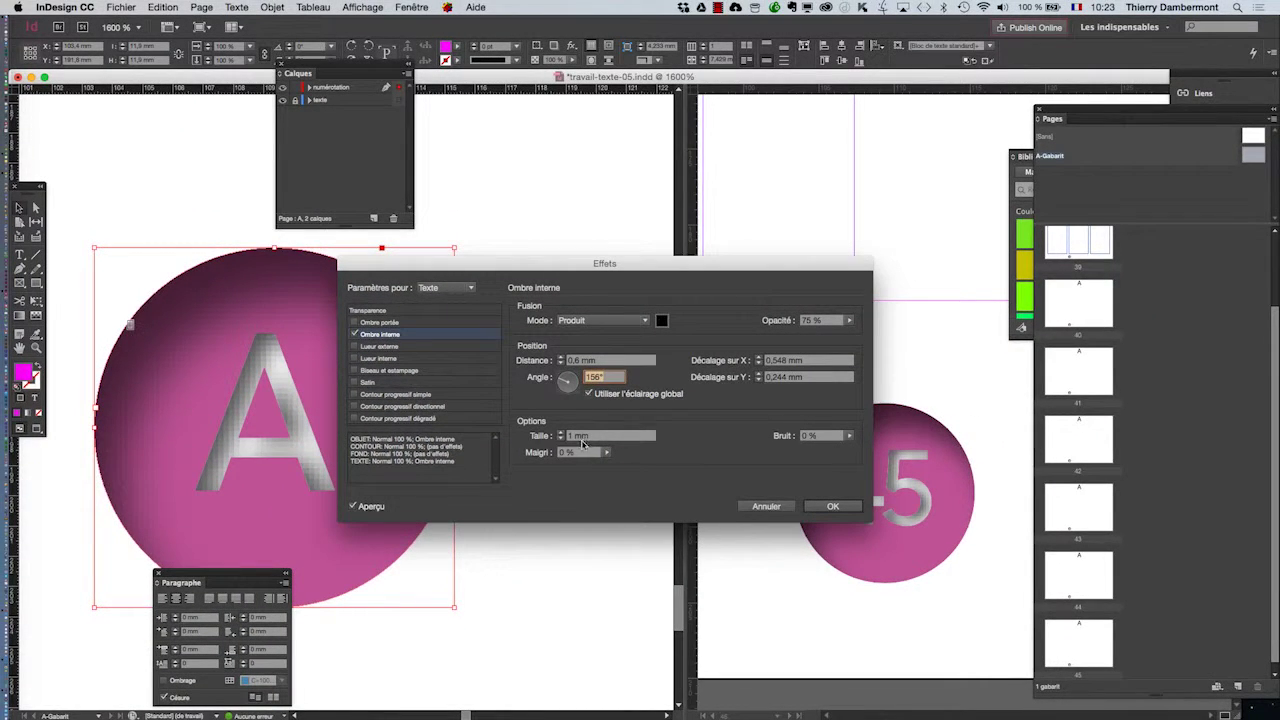
{"action": "left_click", "coordinate": [570, 437]}
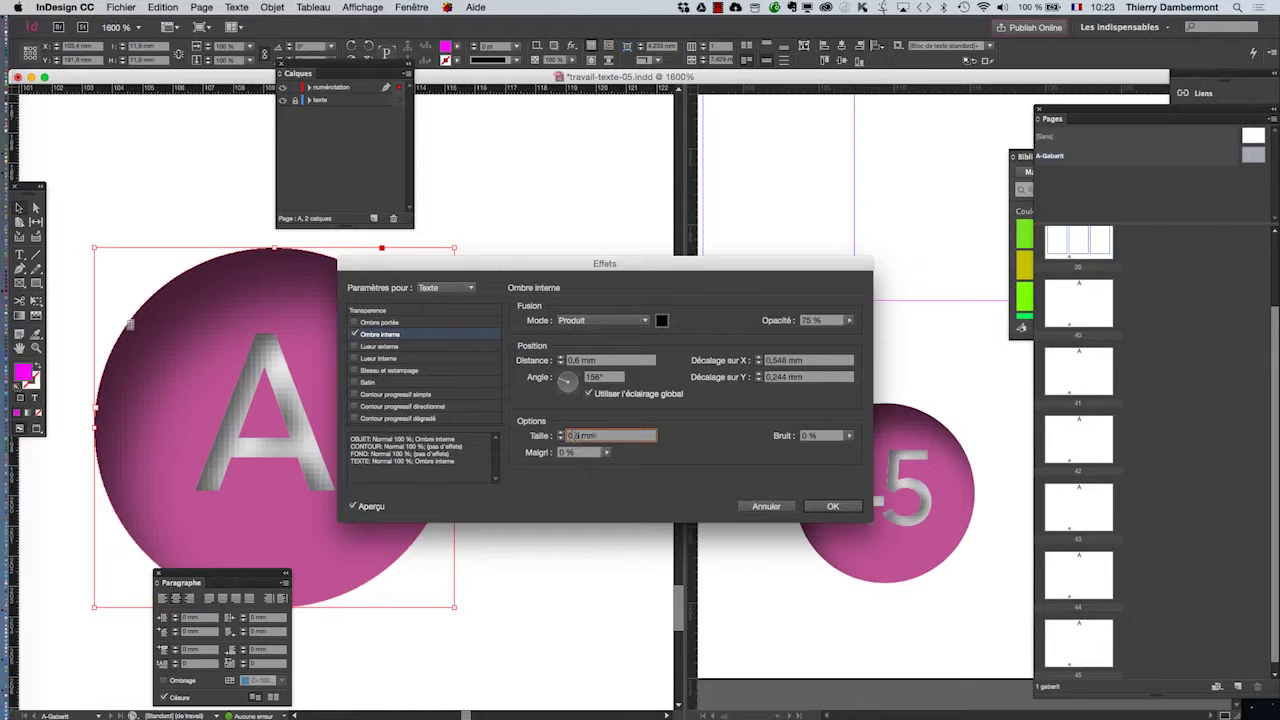
{"action": "type", "text": "0,5"}
{"action": "key", "text": "Tab"}
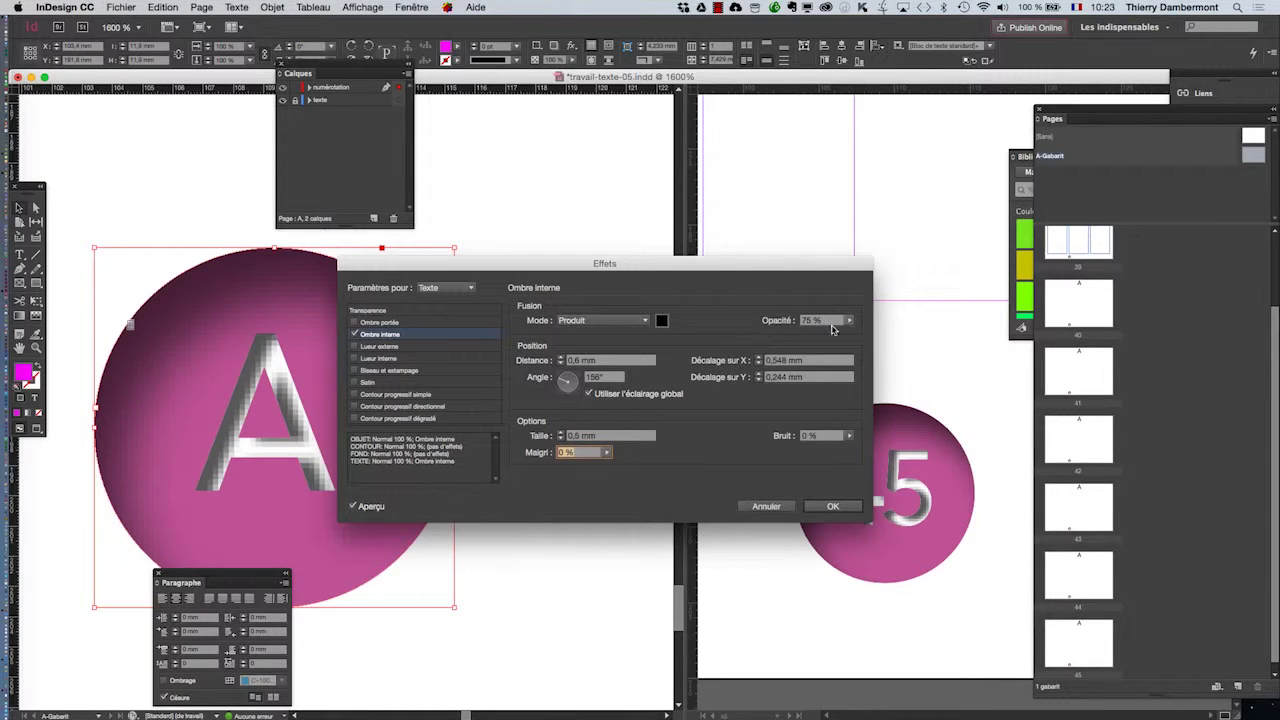
- Lower the text inner shadow's opacity to 57 % and set its distance to 0,3 mm
{"action": "left_click", "coordinate": [849, 320]}
{"action": "left_click_drag", "start_coordinate": [833, 335], "coordinate": [820, 335]}
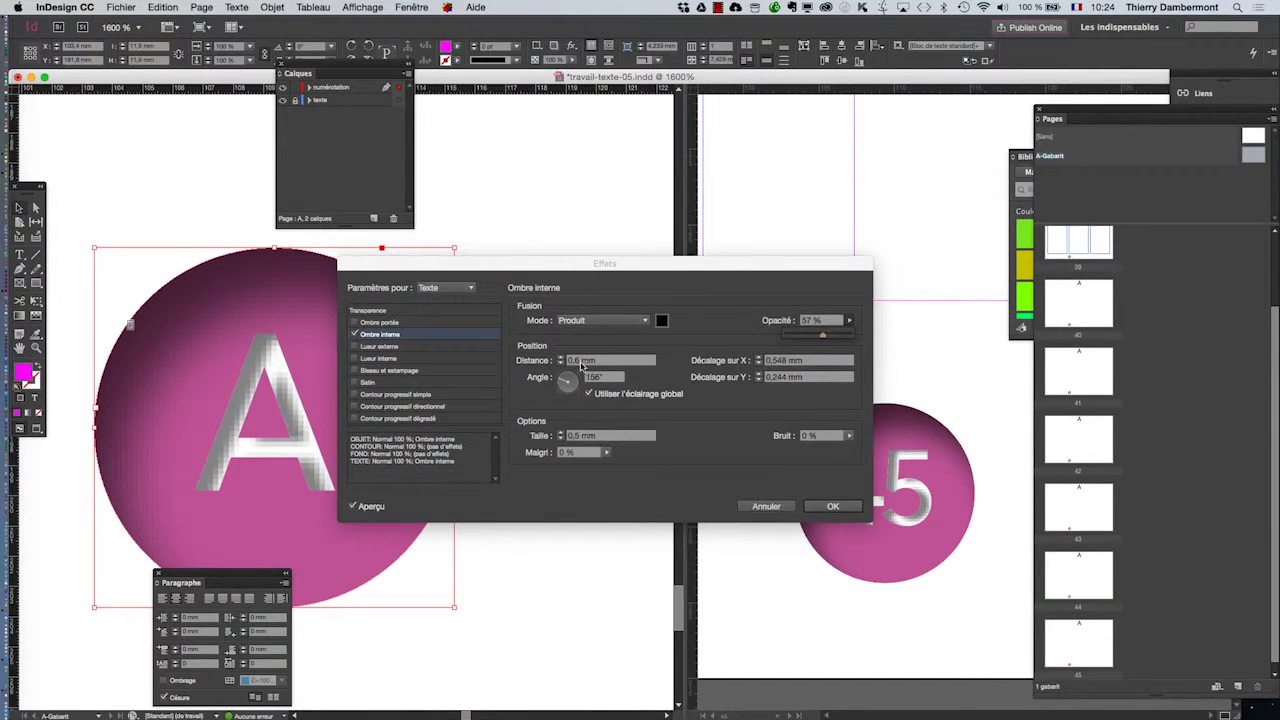
{"action": "left_click", "coordinate": [577, 363]}
{"action": "type", "text": "0,3"}
{"action": "key", "text": "Tab"}
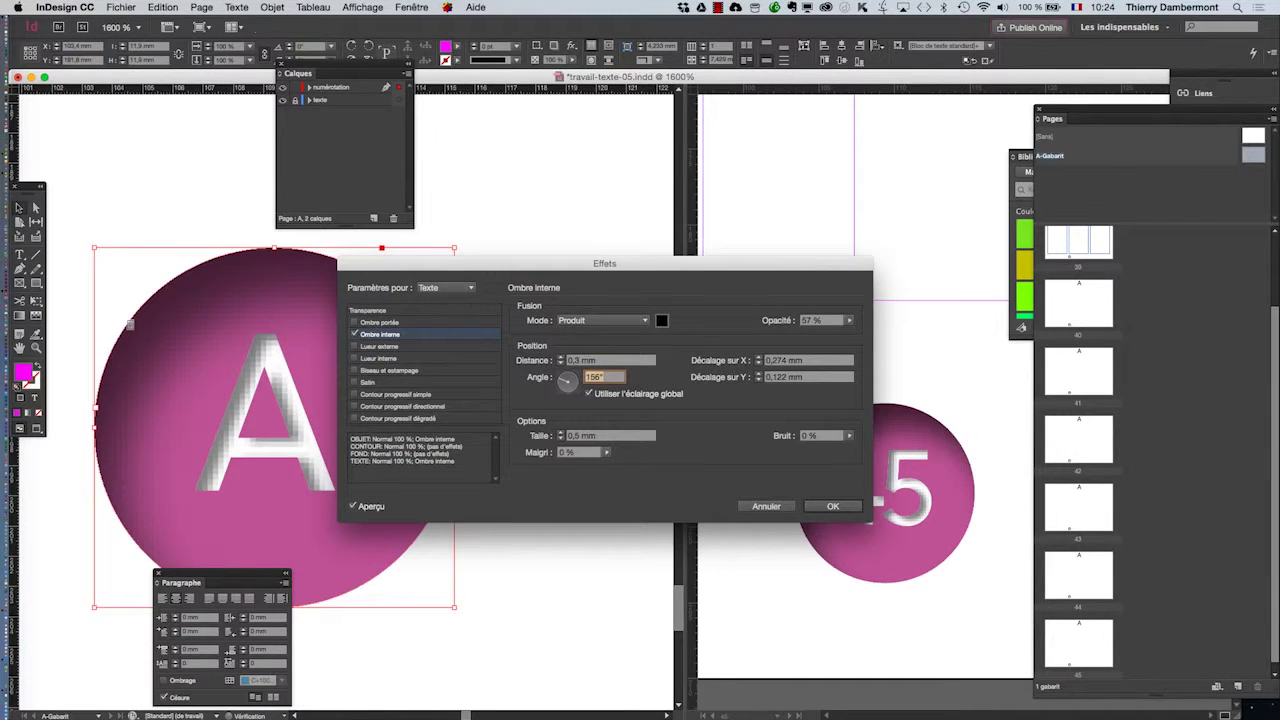
- Adjust the light angle of the text's inner shadow to about 167° and apply the effect
{"action": "left_click", "coordinate": [571, 380]}
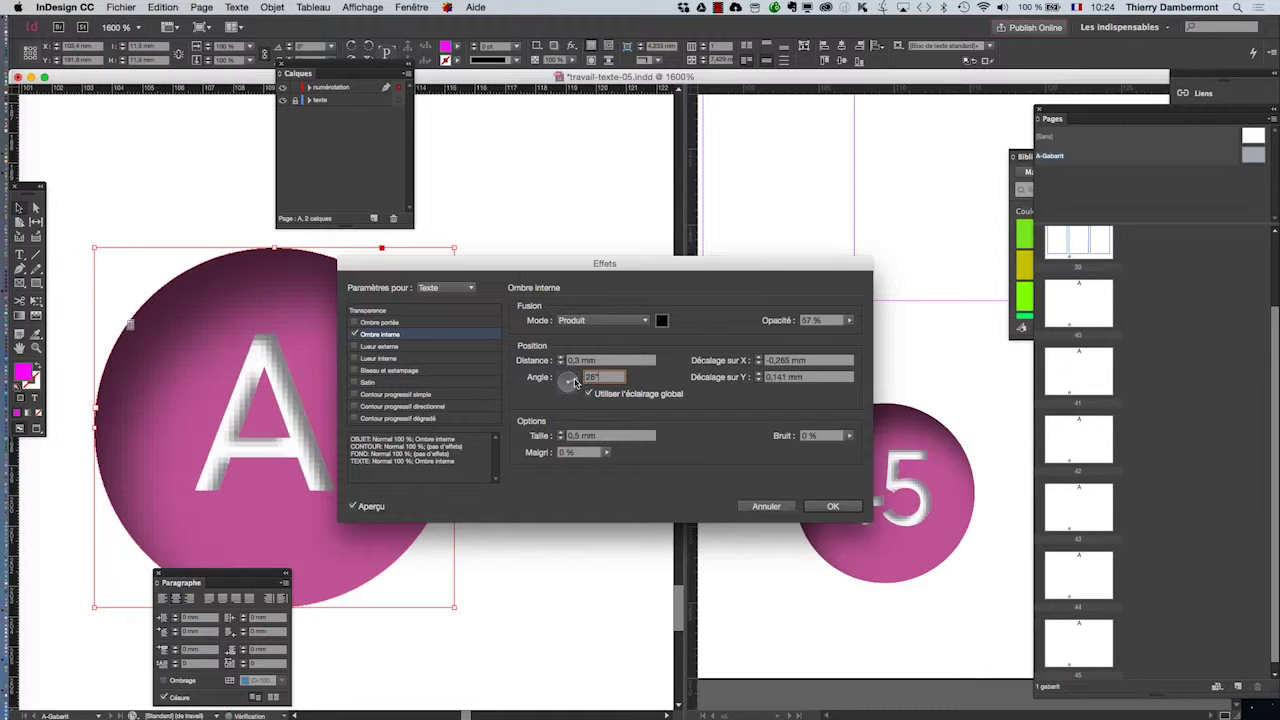
{"action": "left_click_drag", "start_coordinate": [573, 381], "coordinate": [557, 381]}
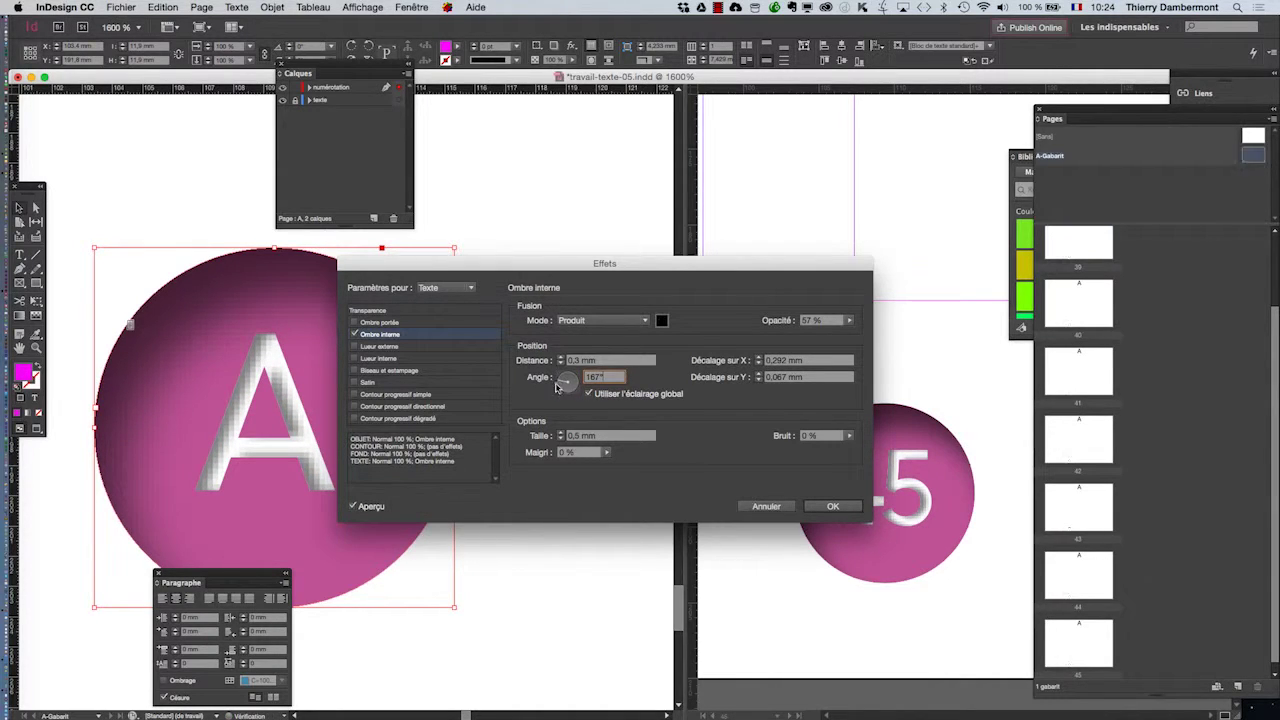
{"action": "left_click", "coordinate": [834, 506]}
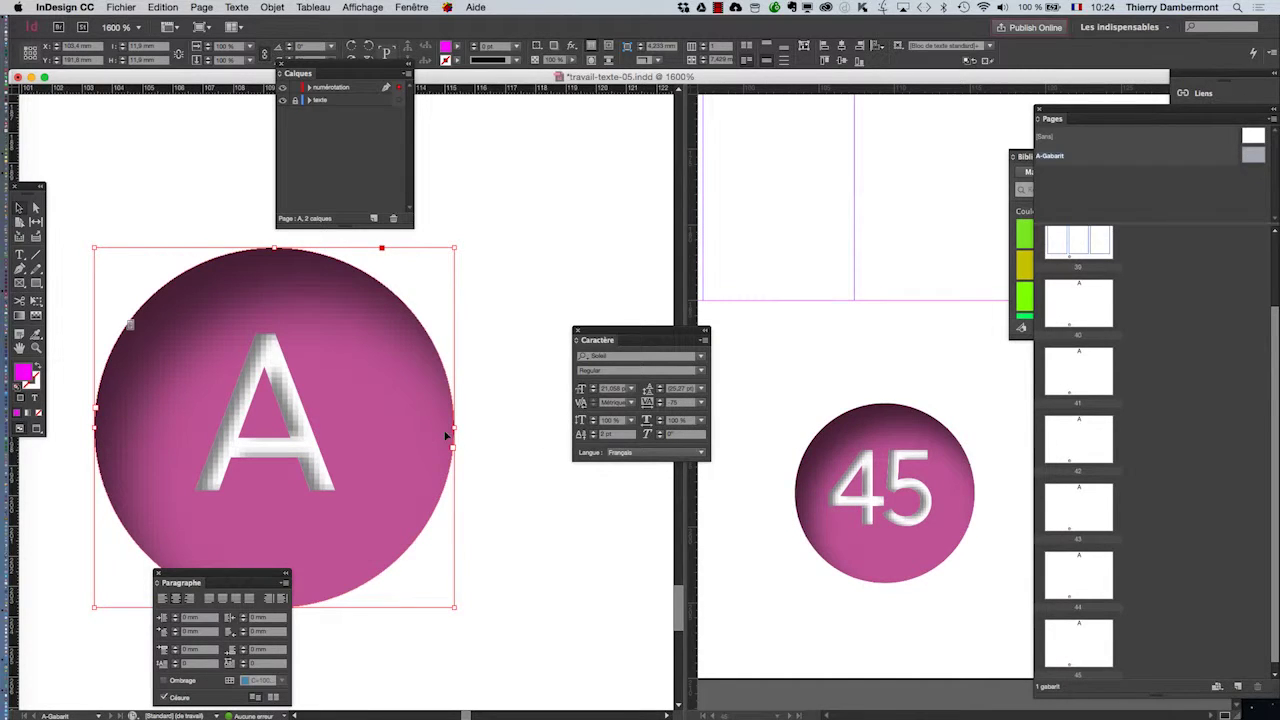
- Reopen the effects for the selected object and make its own inner shadow use global light
{"action": "left_click", "coordinate": [264, 5]}
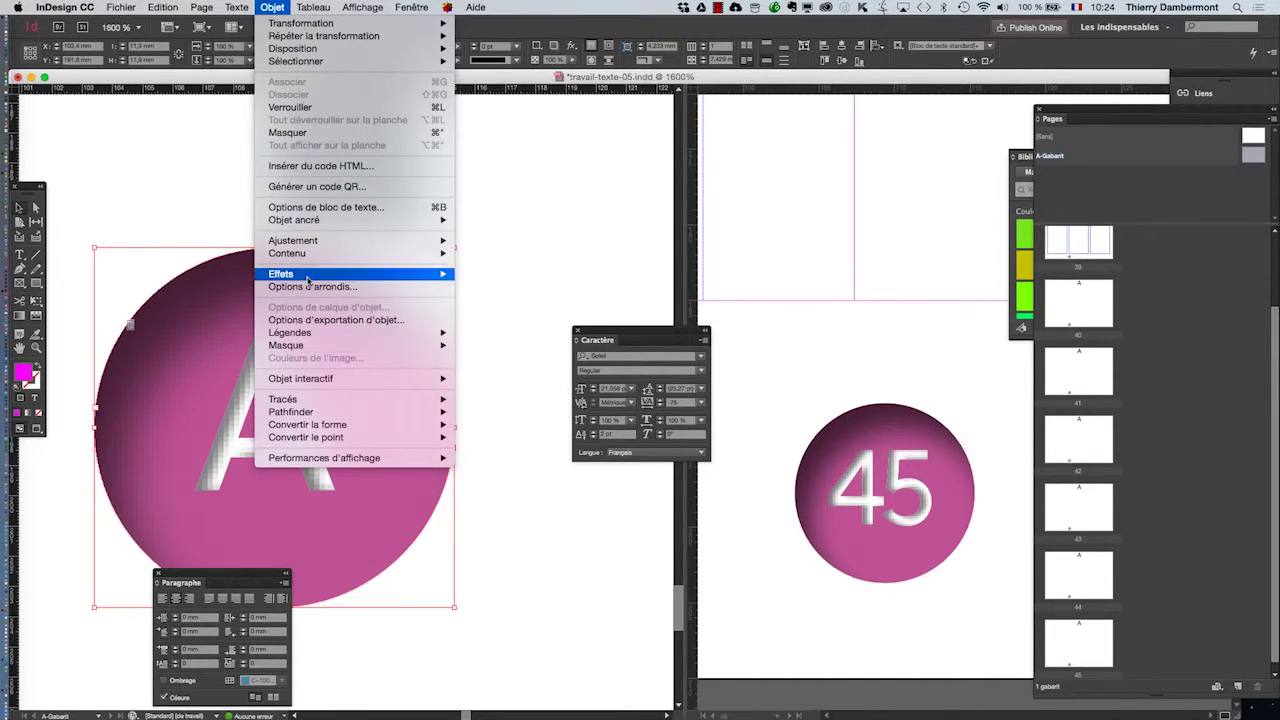
{"action": "mouse_move", "coordinate": [308, 276]}
{"action": "left_click", "coordinate": [501, 275]}
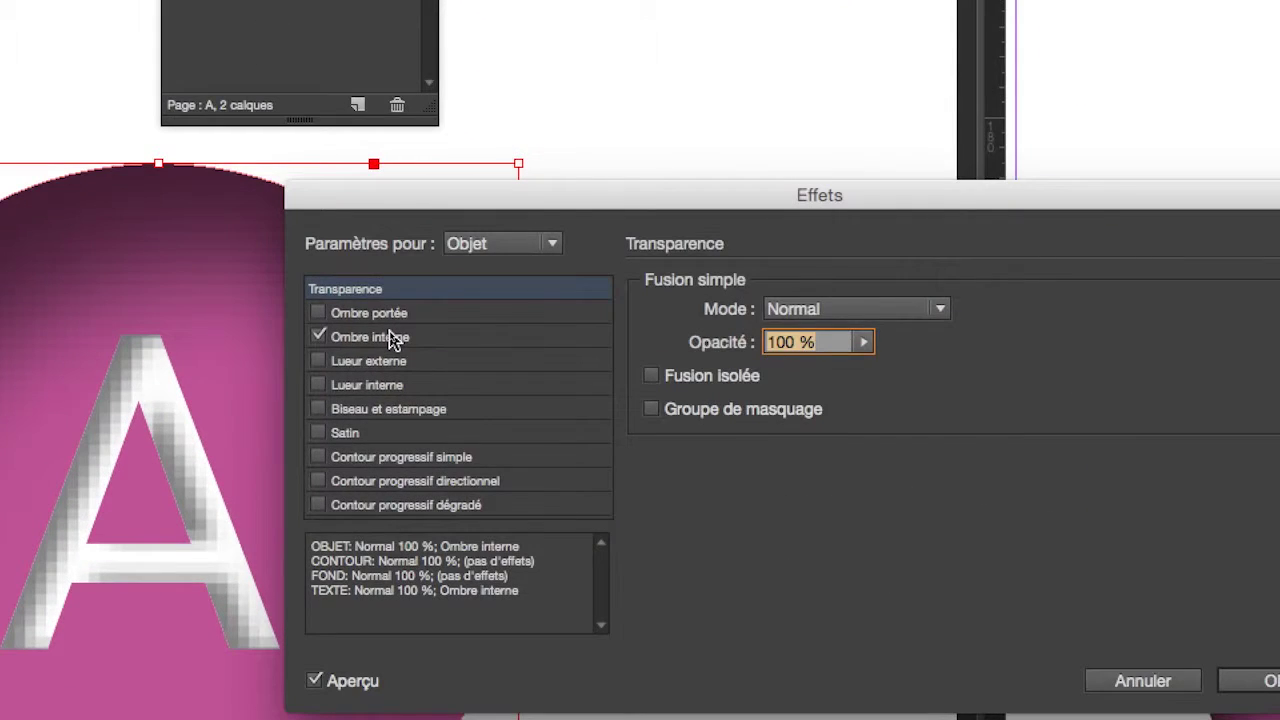
{"action": "left_click", "coordinate": [390, 335]}
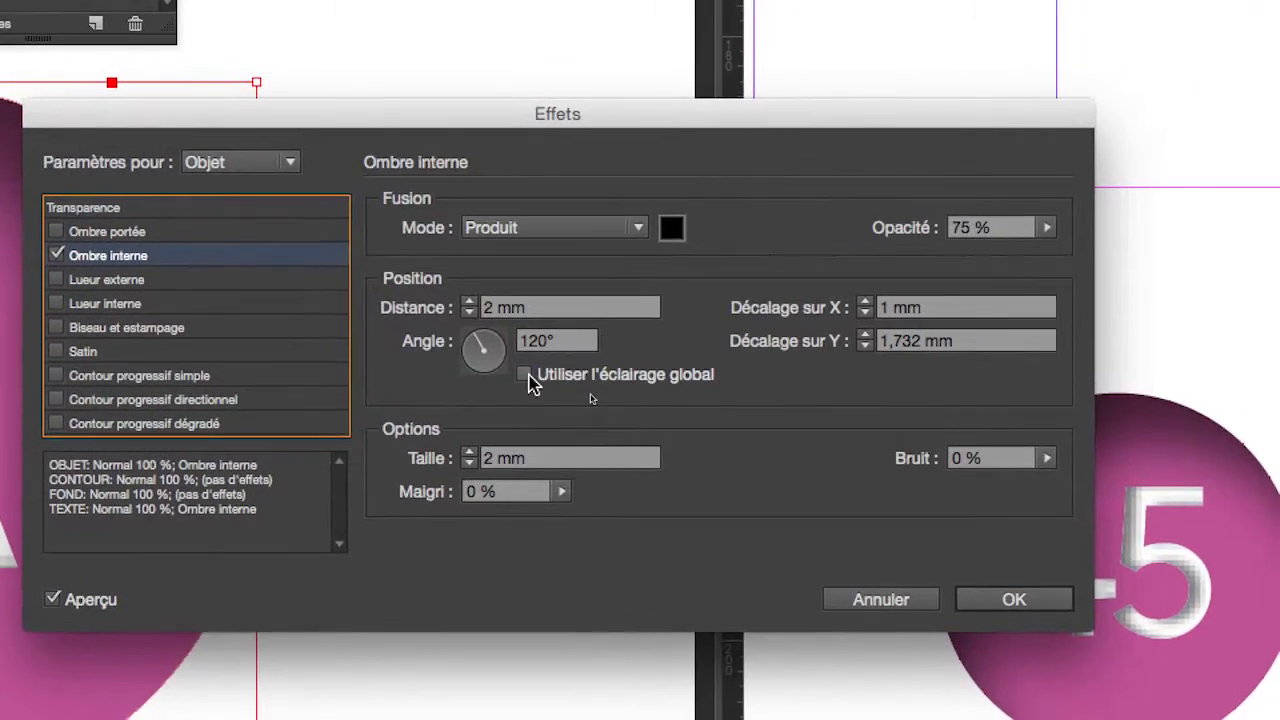
{"action": "left_click", "coordinate": [524, 375]}
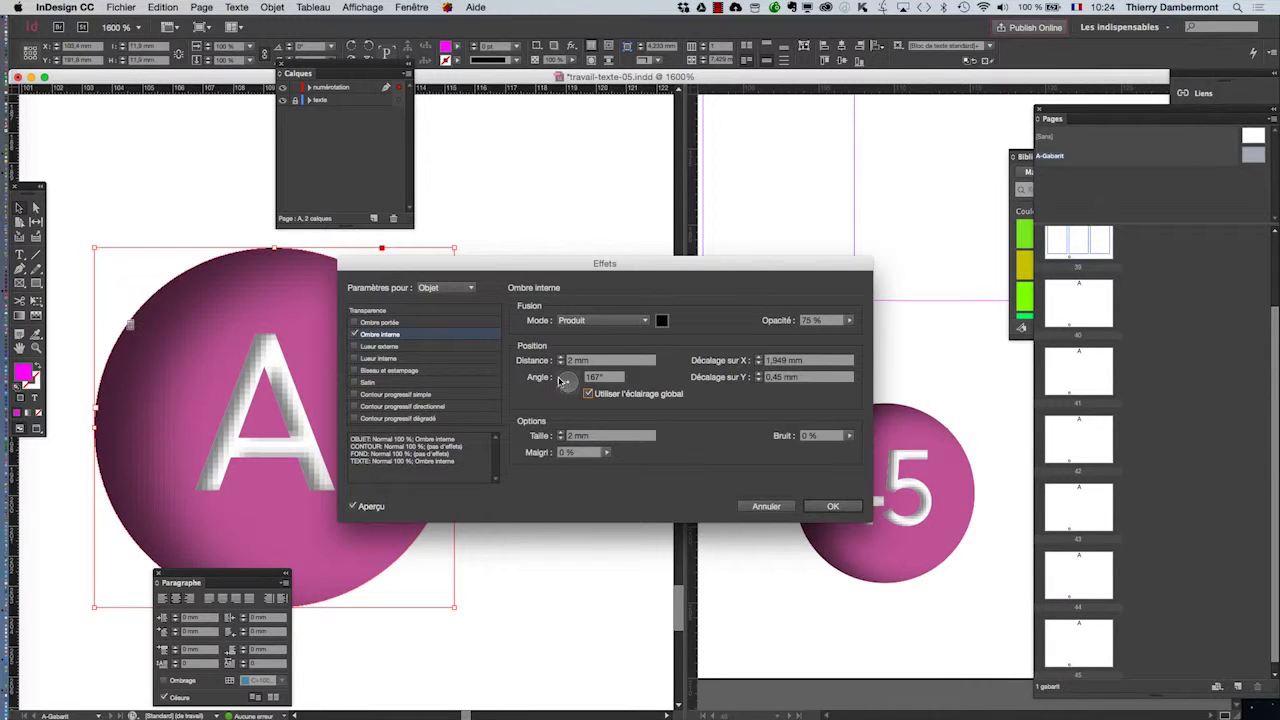
- Move the effects dialog clear of the circle and rotate the global light angle to about 135°
{"action": "left_click_drag", "start_coordinate": [563, 381], "coordinate": [573, 382]}
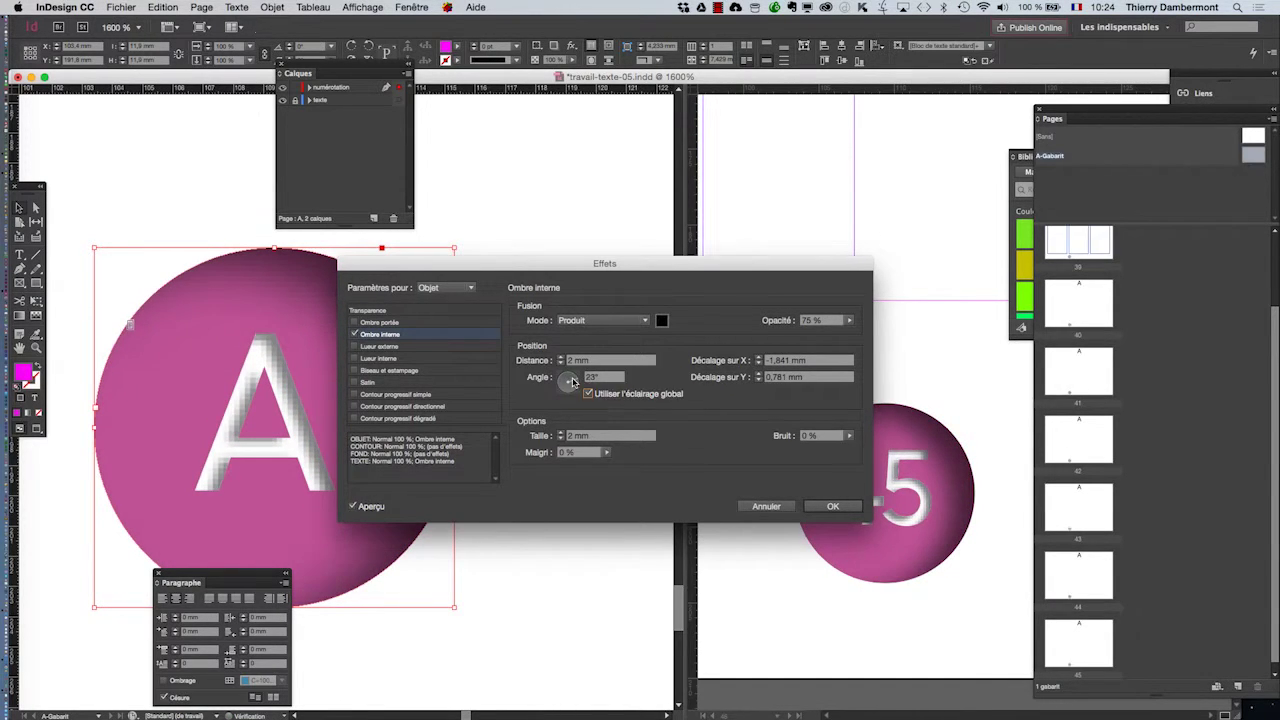
{"action": "left_click_drag", "start_coordinate": [533, 260], "coordinate": [683, 288]}
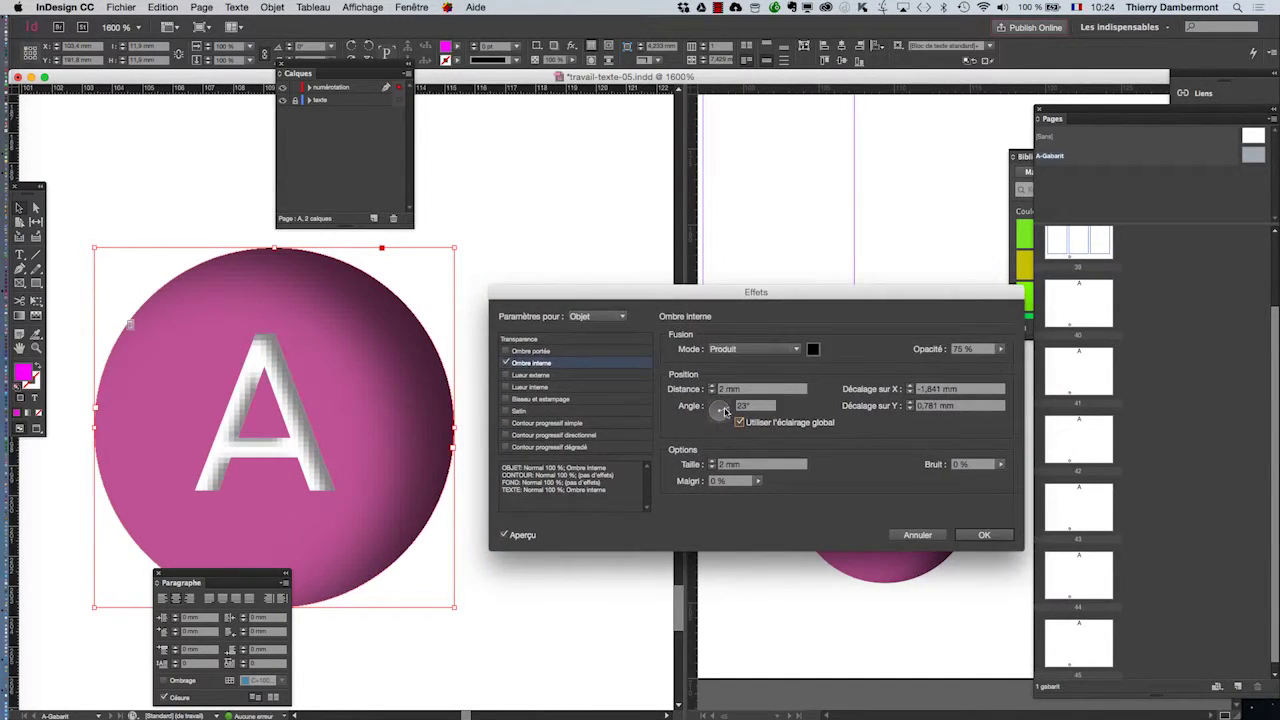
{"action": "left_click_drag", "start_coordinate": [724, 411], "coordinate": [601, 326]}
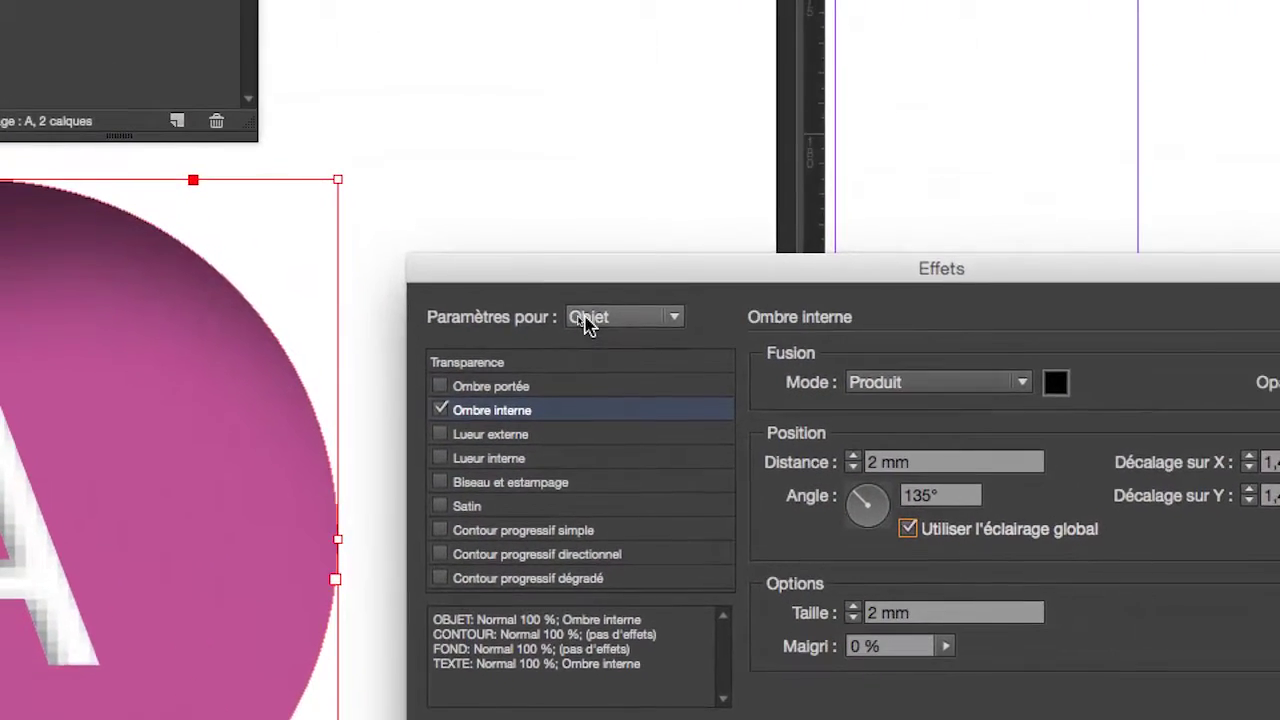
- Rotate the global light to about -32° in the text's shadow settings, and return to the object's settings
{"action": "left_click", "coordinate": [370, 177]}
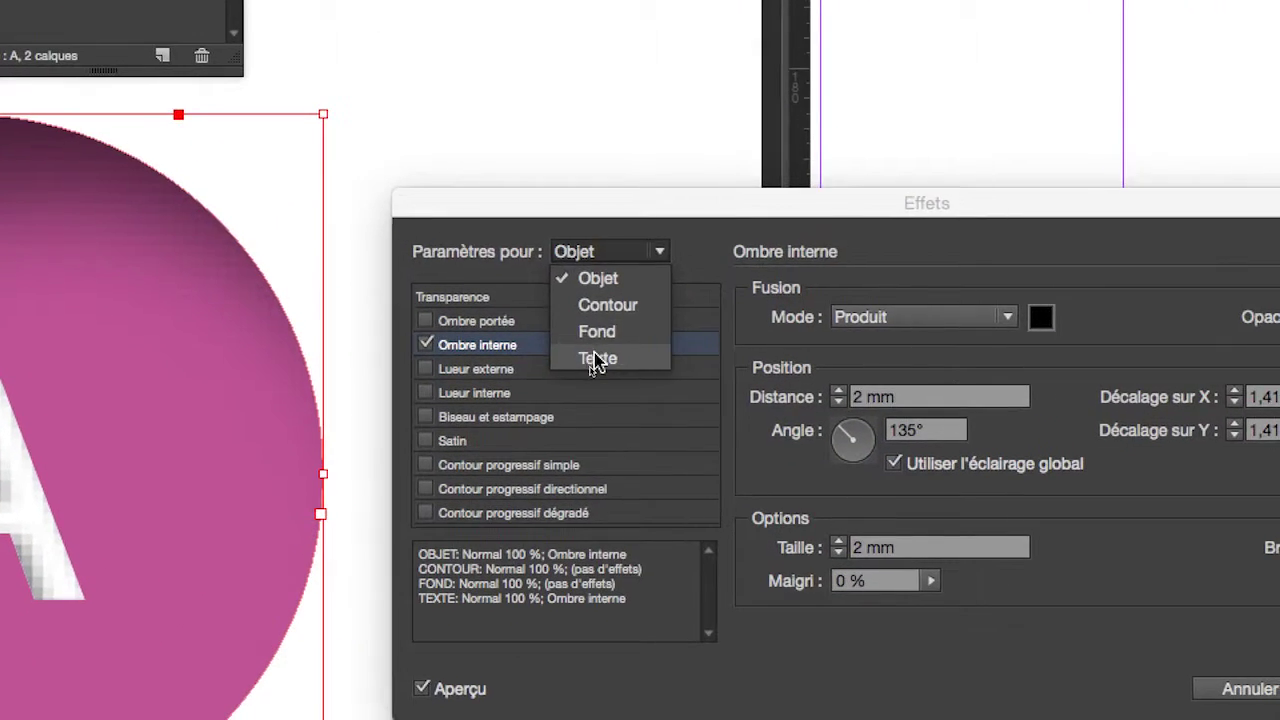
{"action": "left_click", "coordinate": [596, 360]}
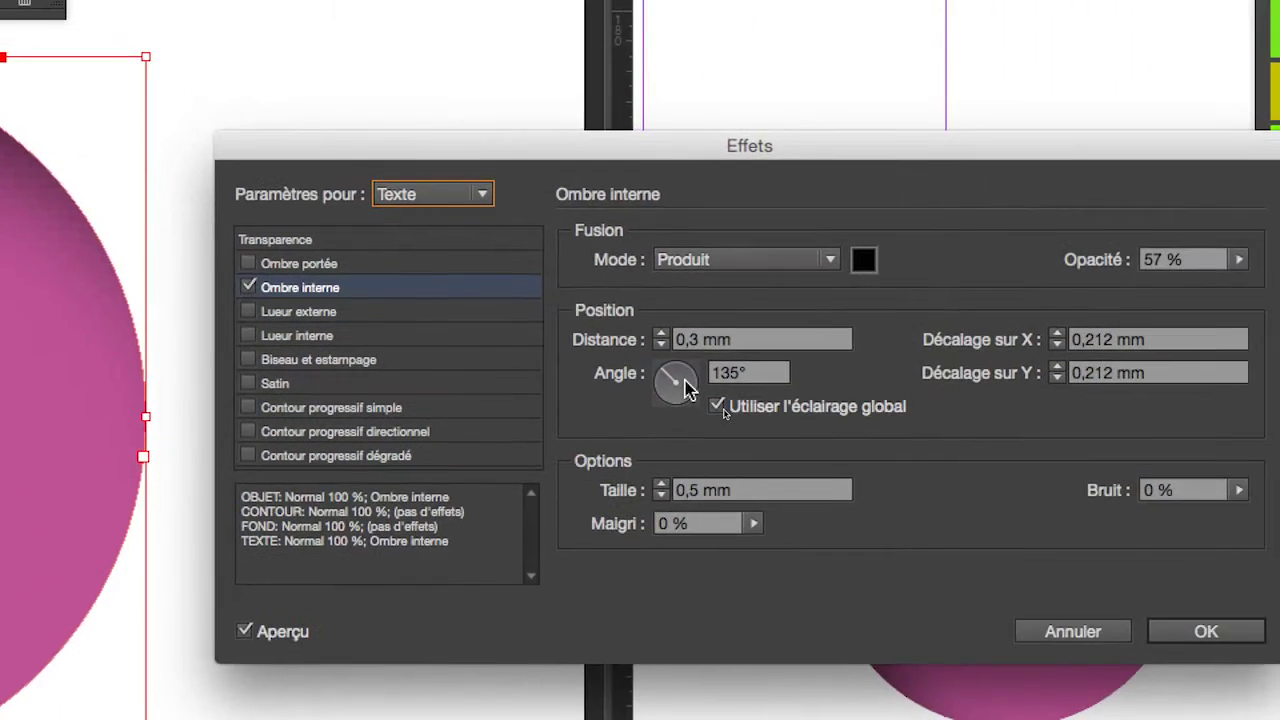
{"action": "mouse_move", "coordinate": [688, 390]}
{"action": "left_mouse_down"}
{"action": "mouse_move", "coordinate": [660, 380]}
{"action": "mouse_move", "coordinate": [676, 397]}
{"action": "mouse_move", "coordinate": [688, 390]}
{"action": "left_mouse_up"}
{"action": "left_click", "coordinate": [505, 230]}
{"action": "left_click", "coordinate": [485, 260]}
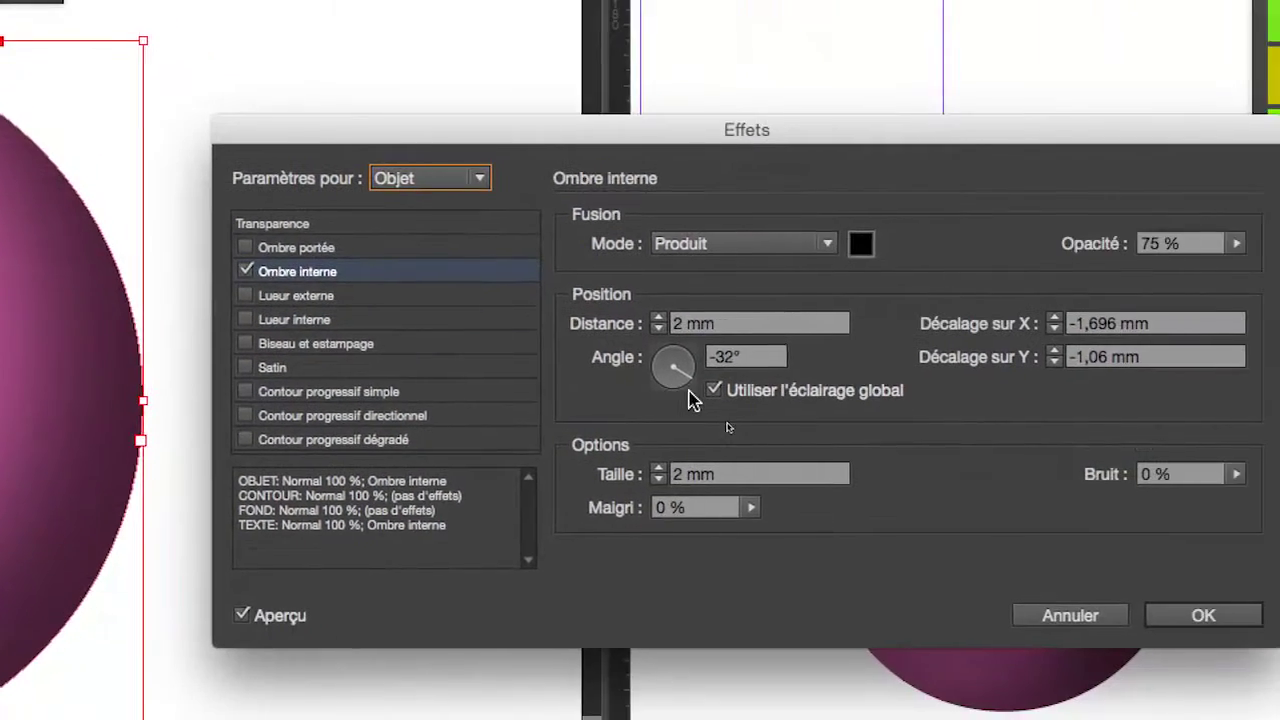
- Set the object's inner shadow light angle to about 134° and apply the effects
{"action": "left_click_drag", "start_coordinate": [689, 394], "coordinate": [691, 373]}
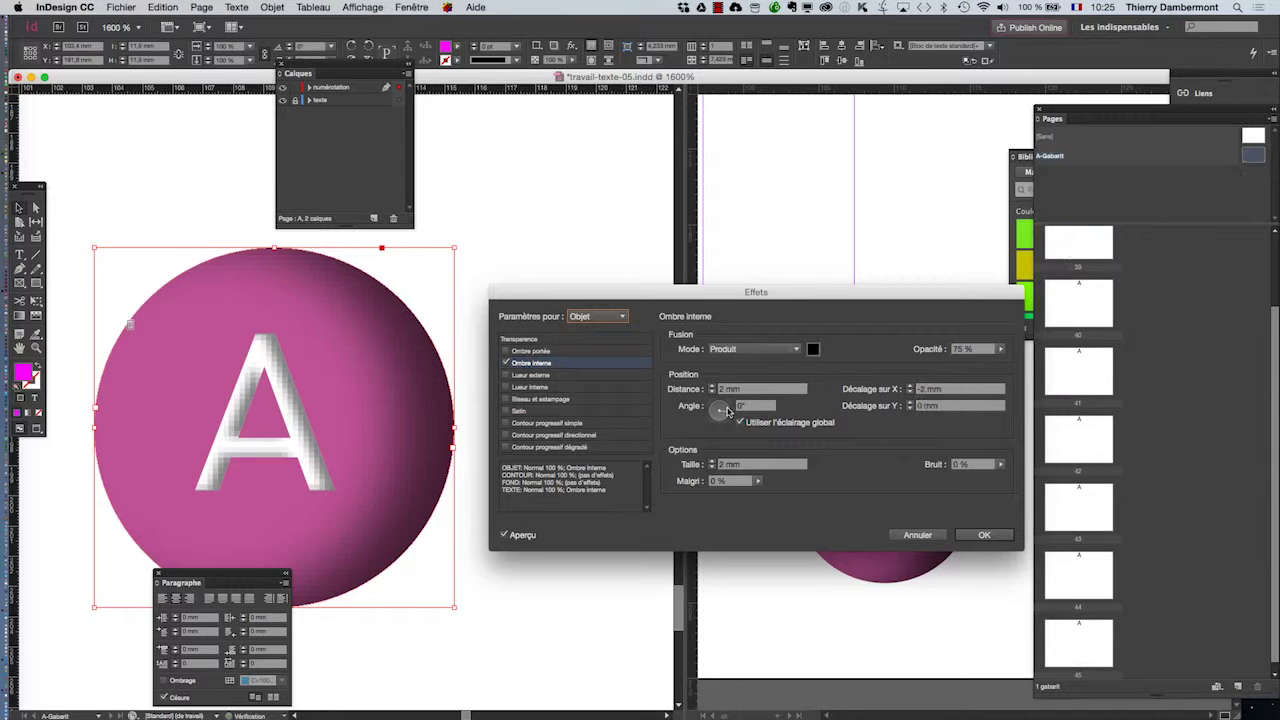
{"action": "left_click_drag", "start_coordinate": [729, 415], "coordinate": [698, 390]}
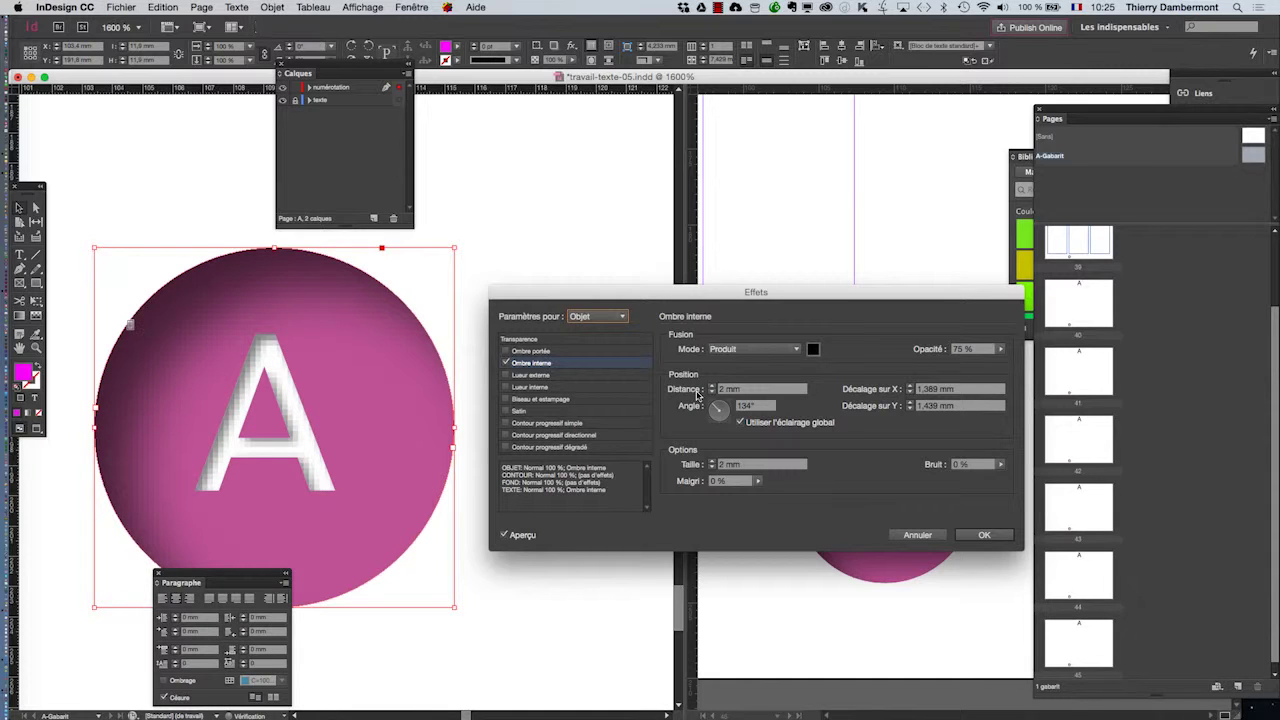
{"action": "left_click", "coordinate": [994, 542]}
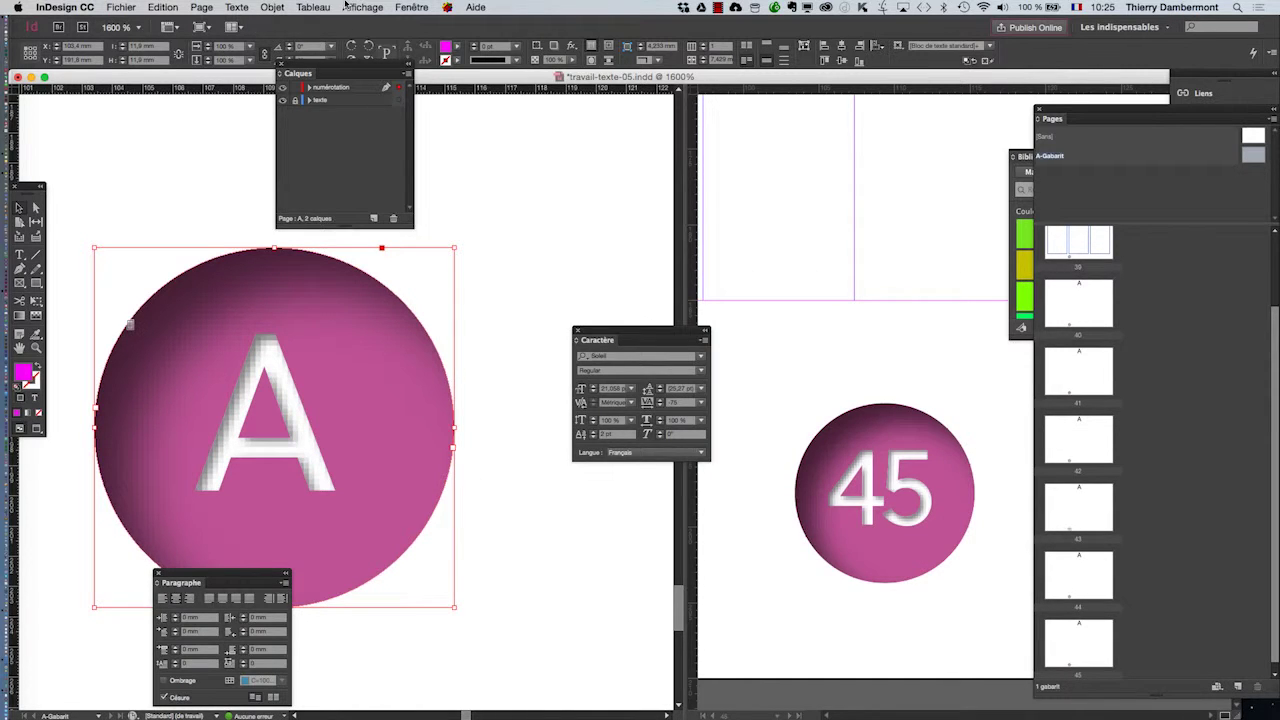
- Switch the display performance to standard and back to high quality to compare how the badge's shadows render
{"action": "left_click", "coordinate": [362, 7]}
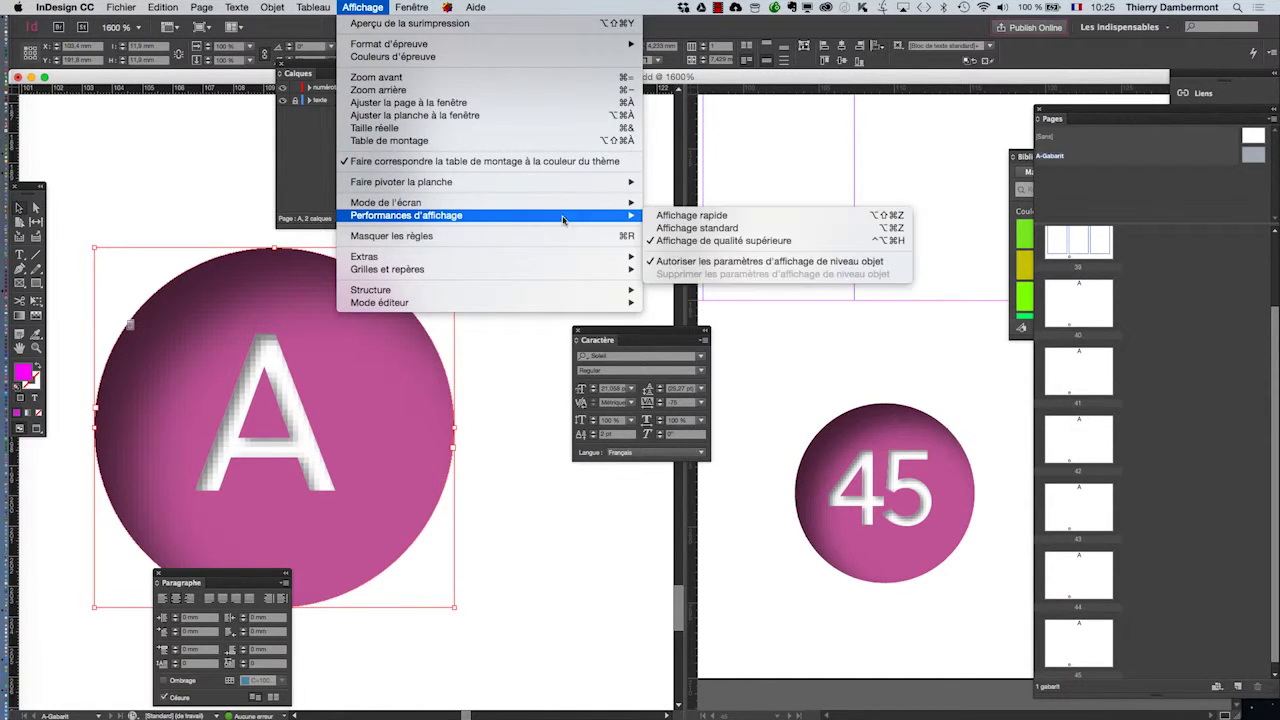
{"action": "left_click", "coordinate": [667, 229]}
{"action": "left_click", "coordinate": [362, 7]}
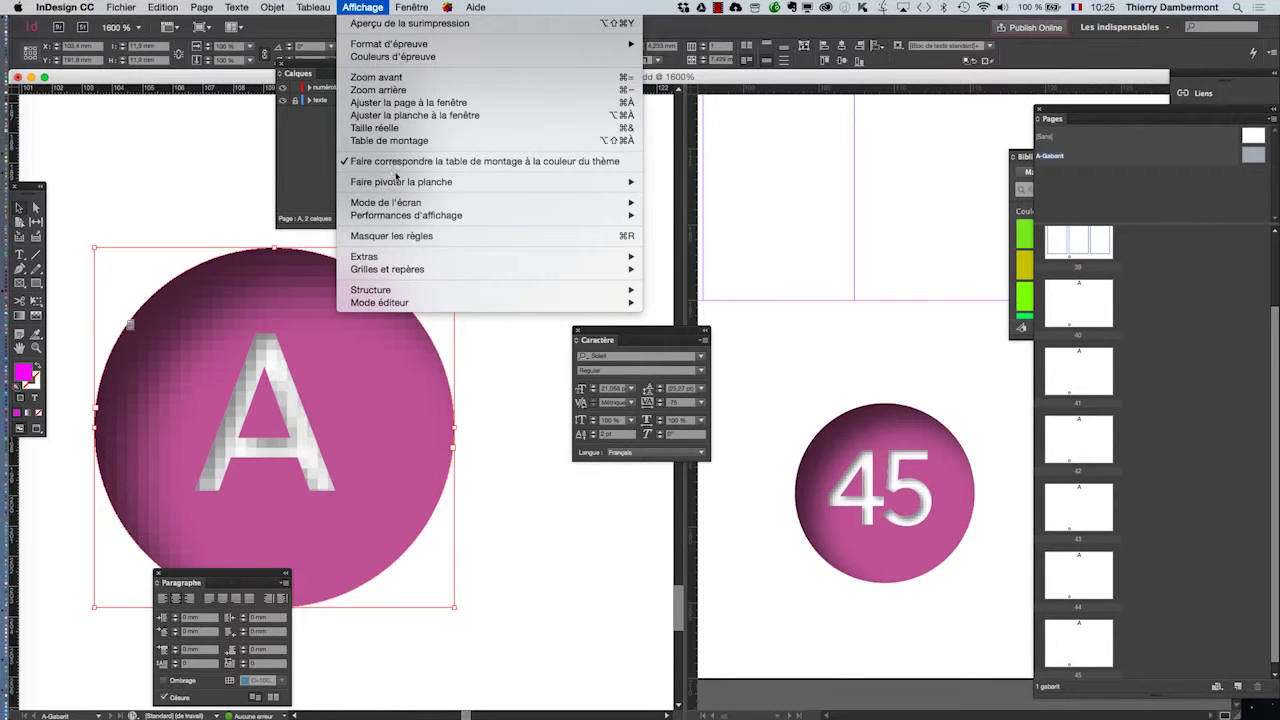
{"action": "mouse_move", "coordinate": [412, 216]}
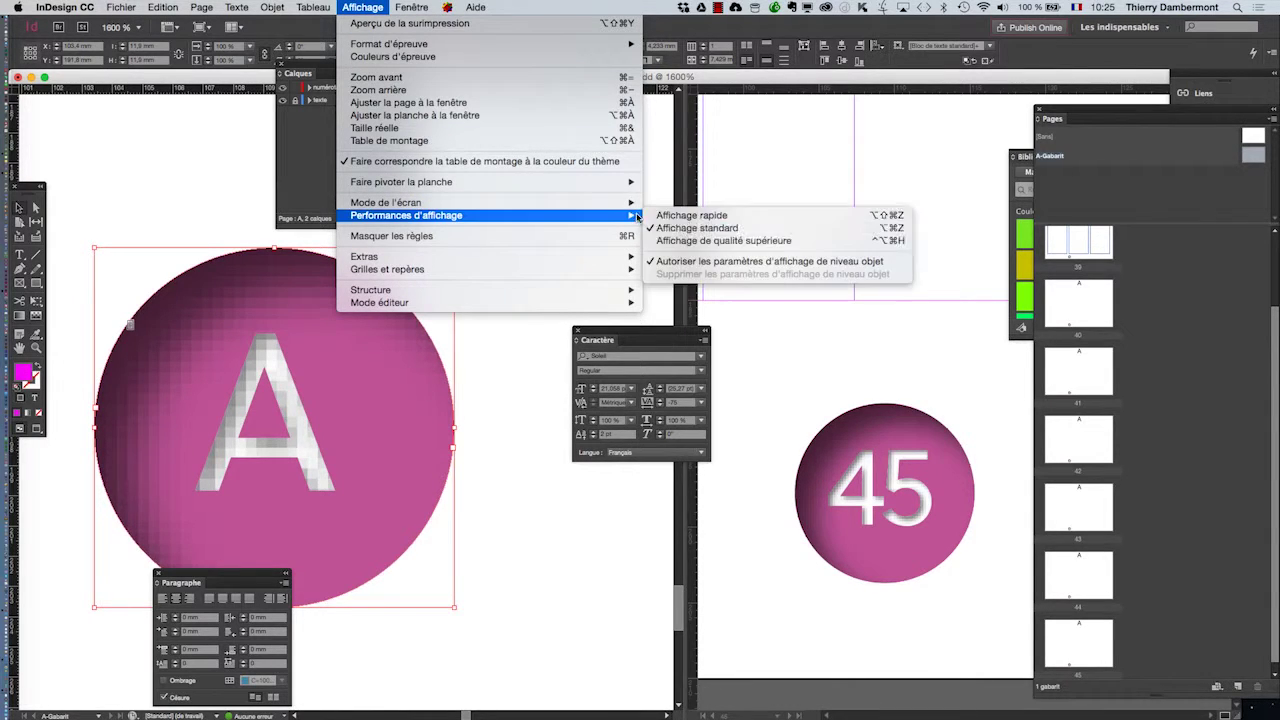
{"action": "left_click", "coordinate": [710, 241]}
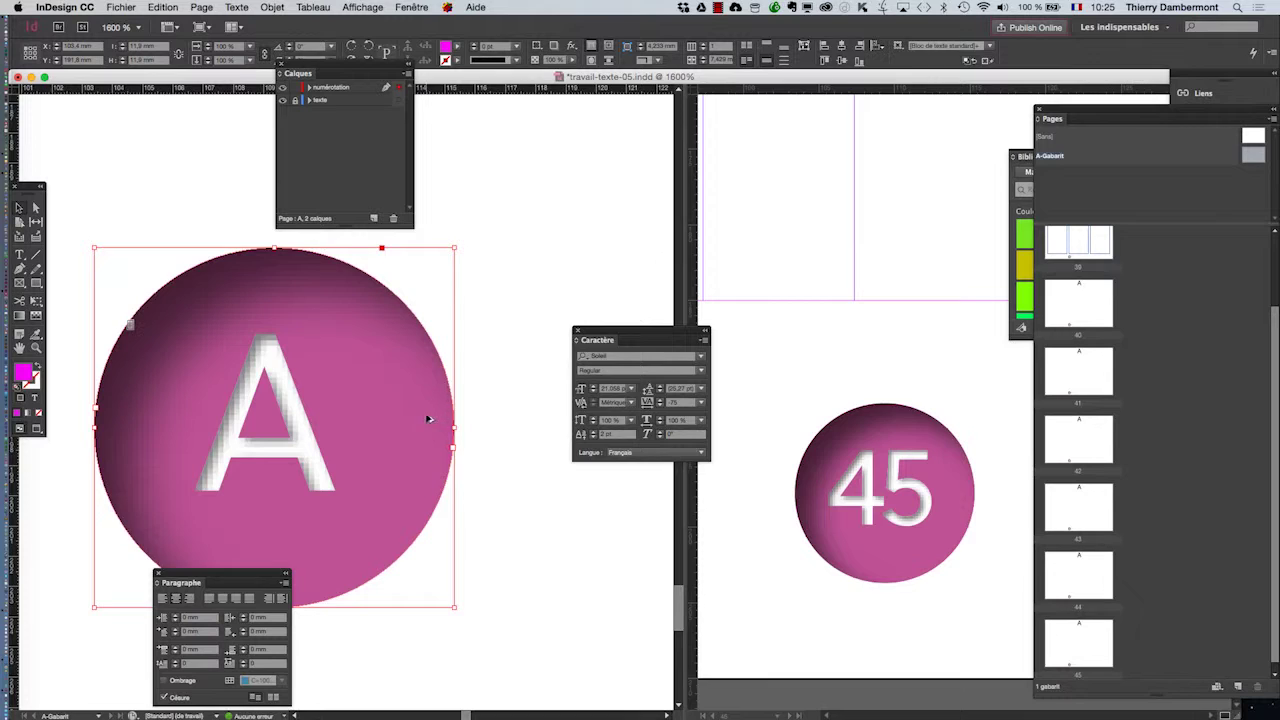
{"action": "scroll", "coordinate": [428, 419], "scroll_direction": "down", "scroll_amount": 1}
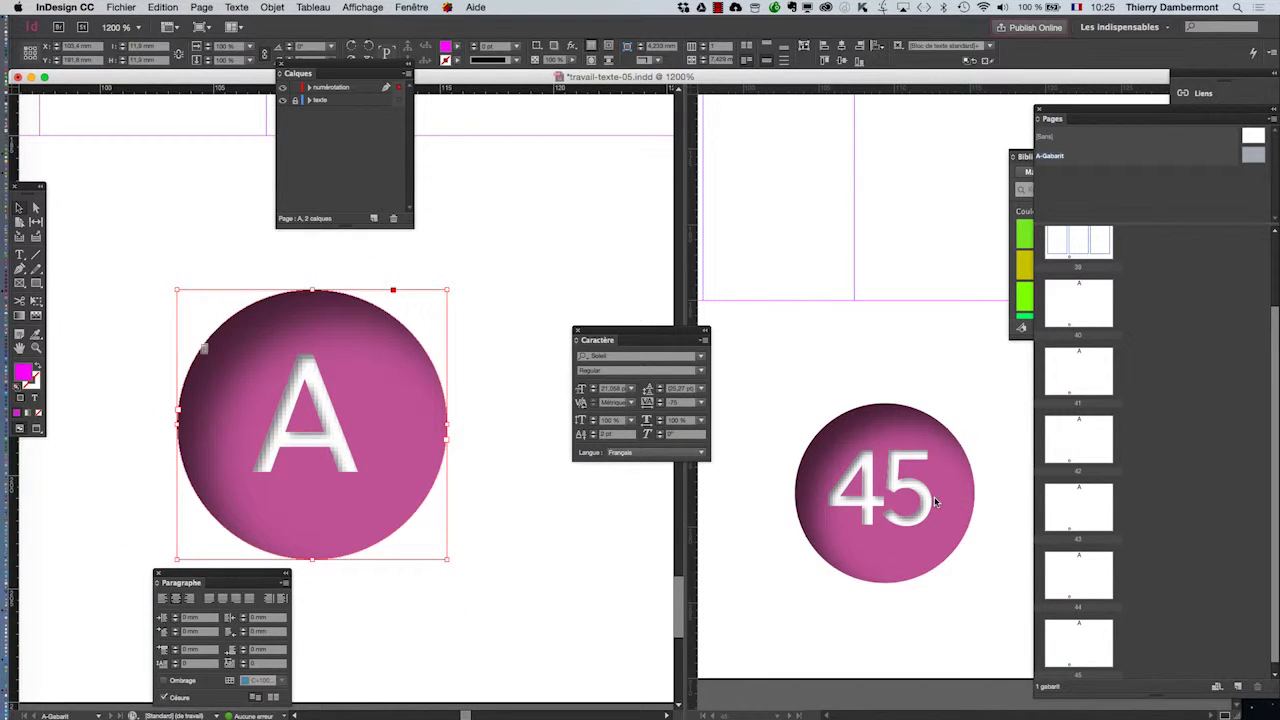
{"action": "scroll", "coordinate": [936, 502], "scroll_direction": "up", "scroll_amount": 1}
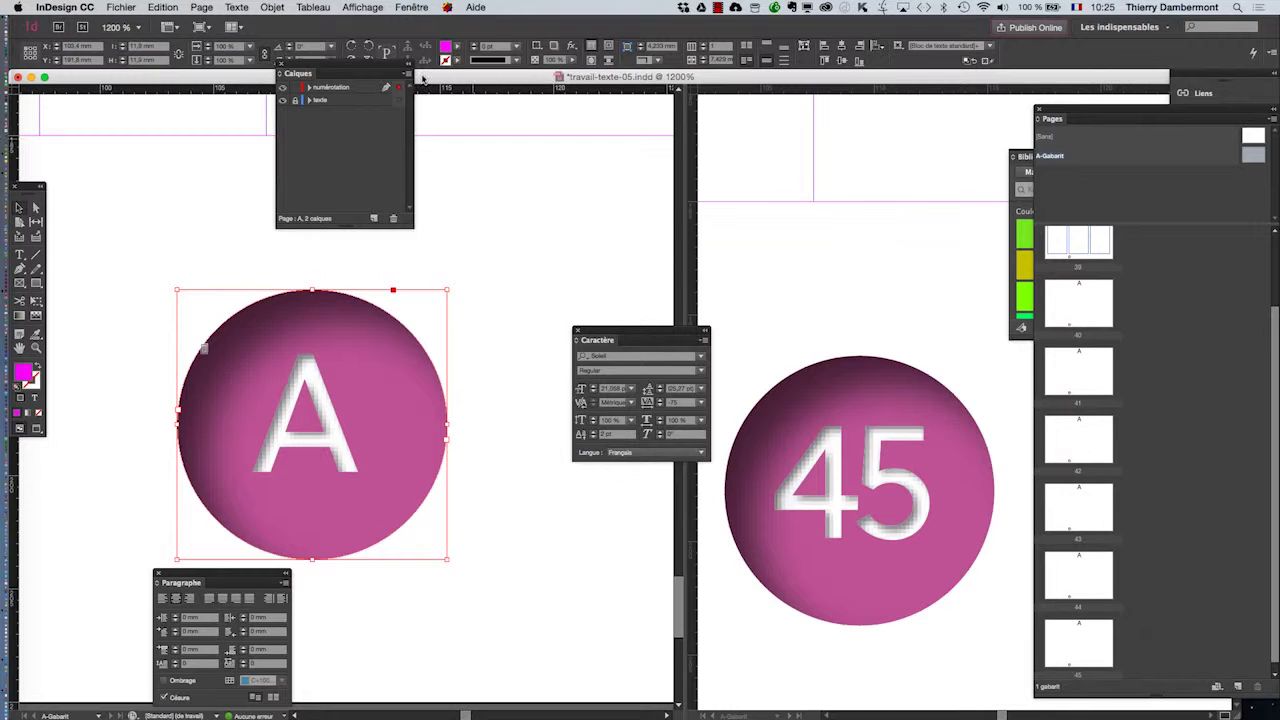
- Replace the inner shadow on the badge's text with a drop shadow in its effects settings
{"action": "left_click", "coordinate": [264, 8]}
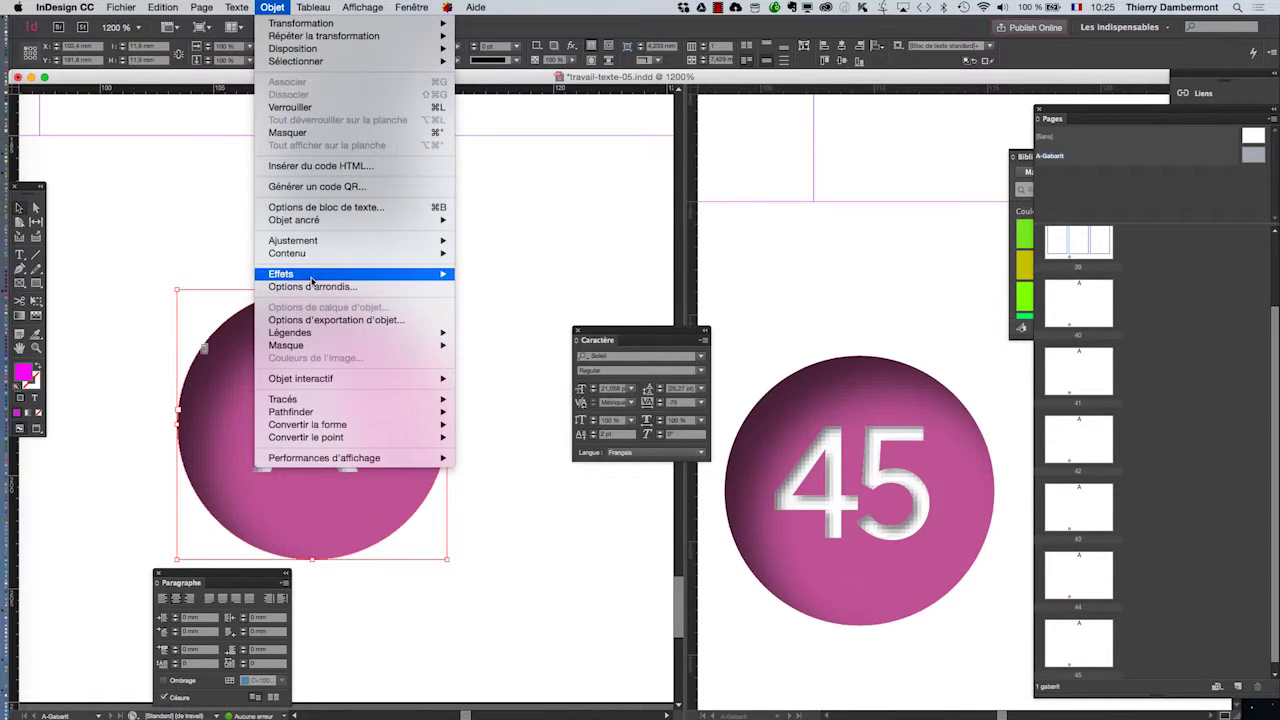
{"action": "mouse_move", "coordinate": [315, 280]}
{"action": "left_click", "coordinate": [528, 276]}
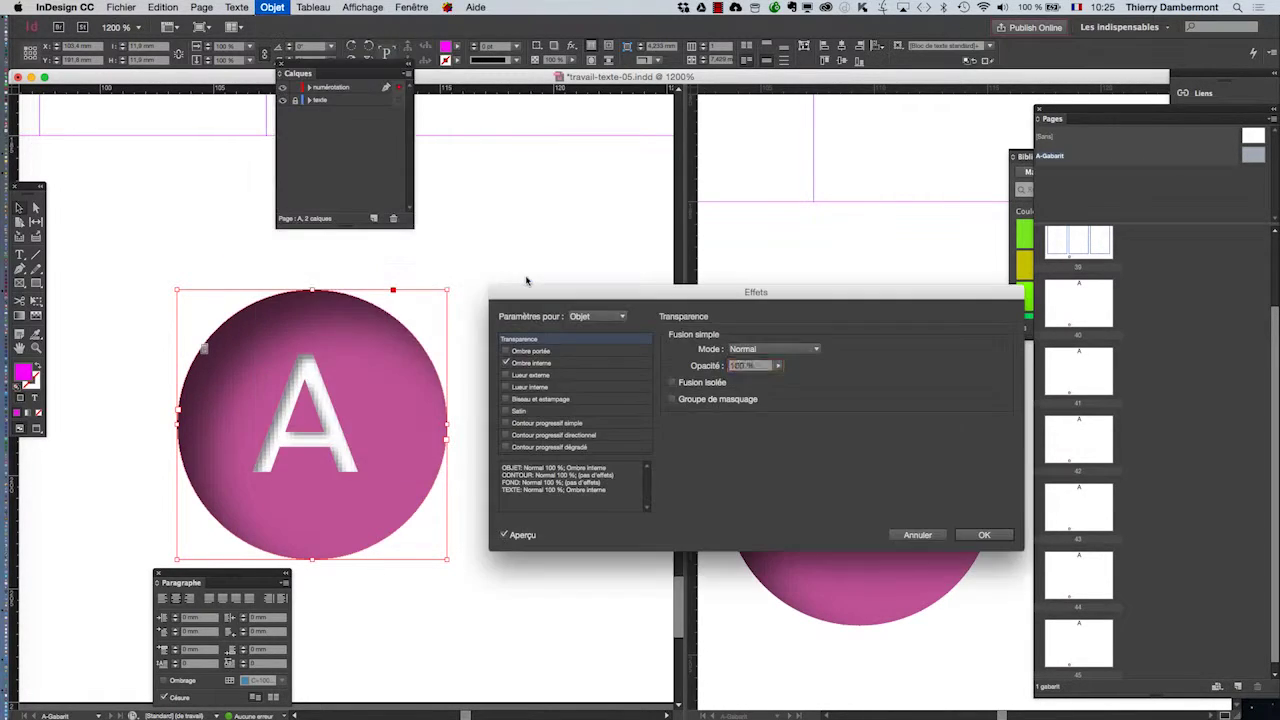
{"action": "left_click_drag", "start_coordinate": [597, 298], "coordinate": [537, 85]}
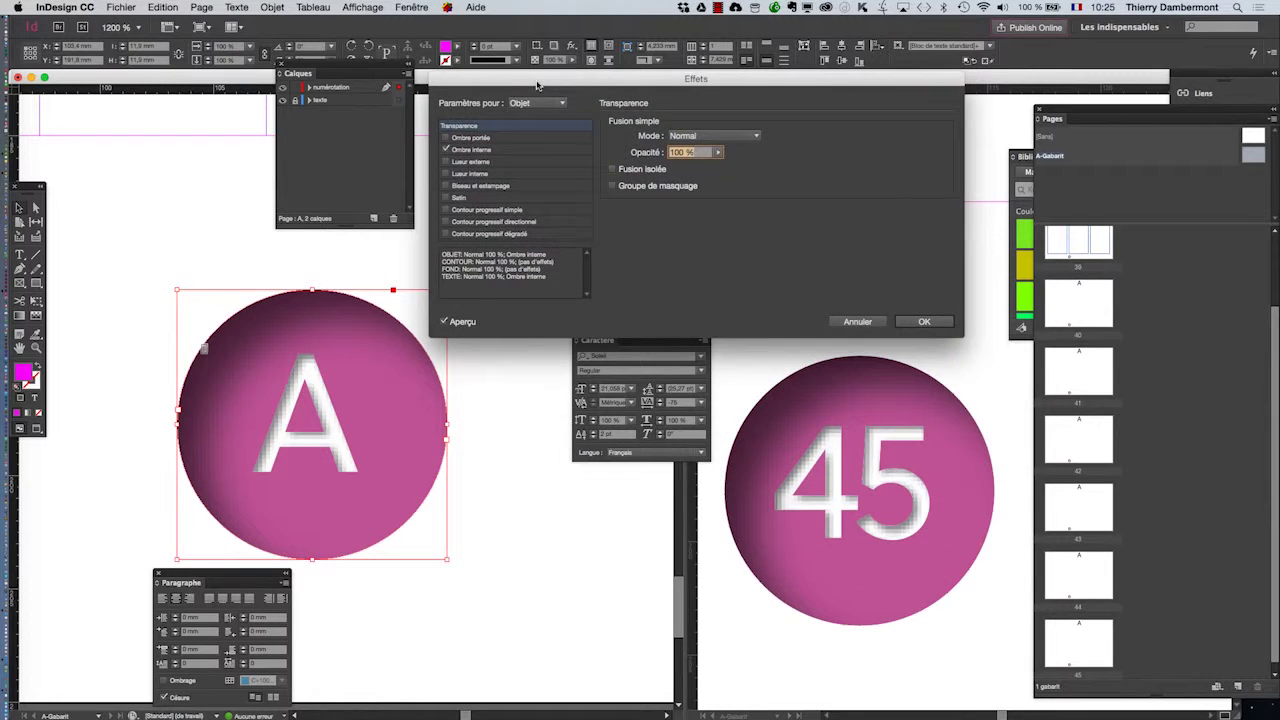
{"action": "left_click", "coordinate": [530, 104]}
{"action": "left_click", "coordinate": [531, 155]}
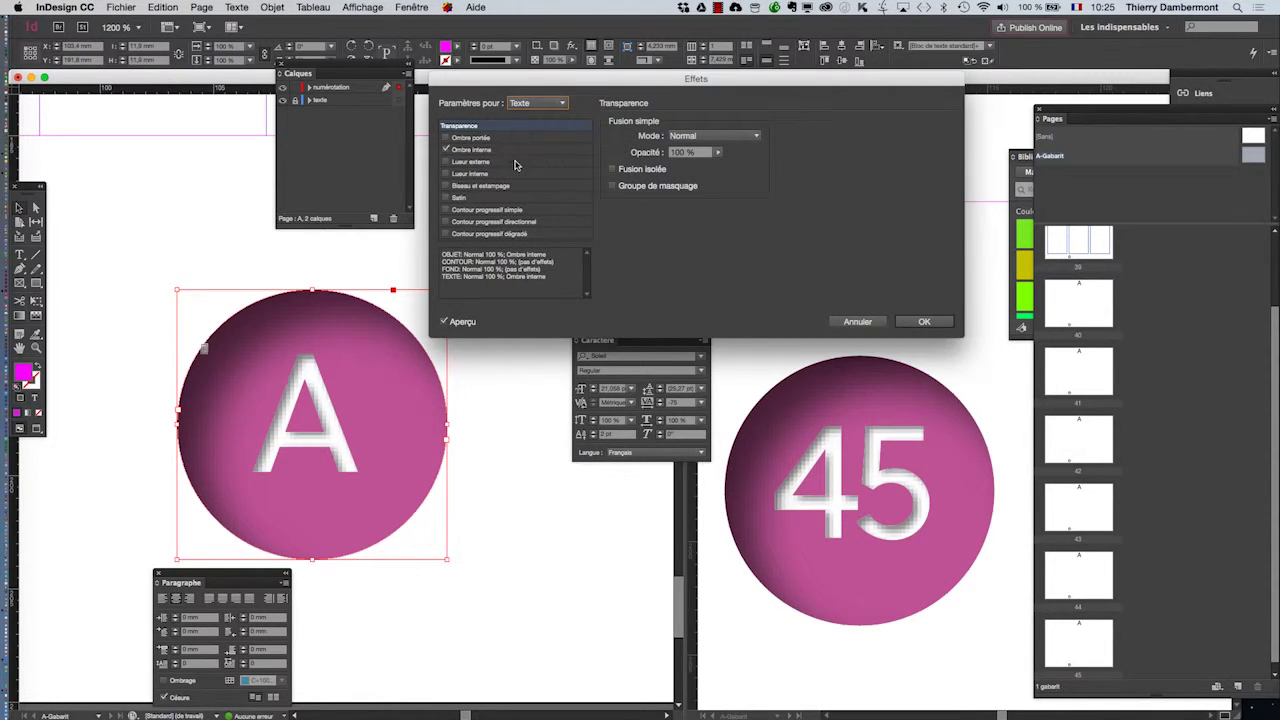
{"action": "left_click", "coordinate": [447, 150]}
{"action": "left_click", "coordinate": [446, 137]}
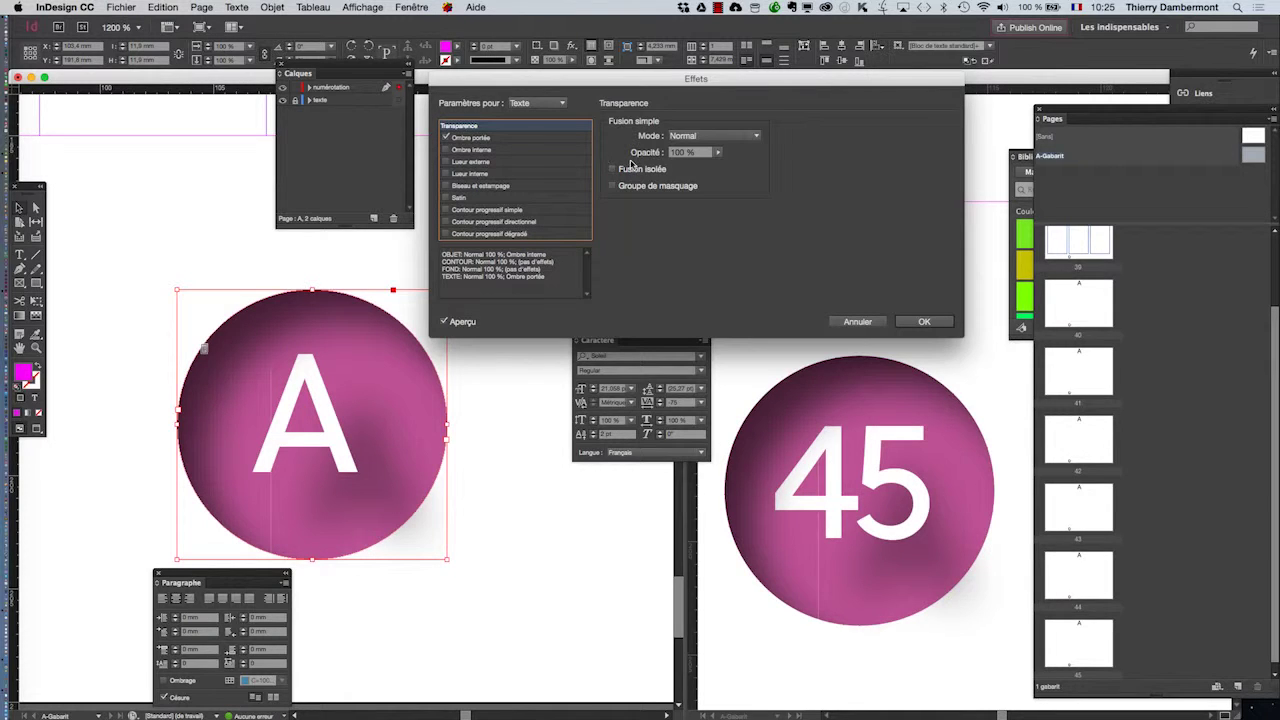
- Set the text's drop shadow size and distance both to 0.4 mm and apply the effects
{"action": "left_click", "coordinate": [495, 137]}
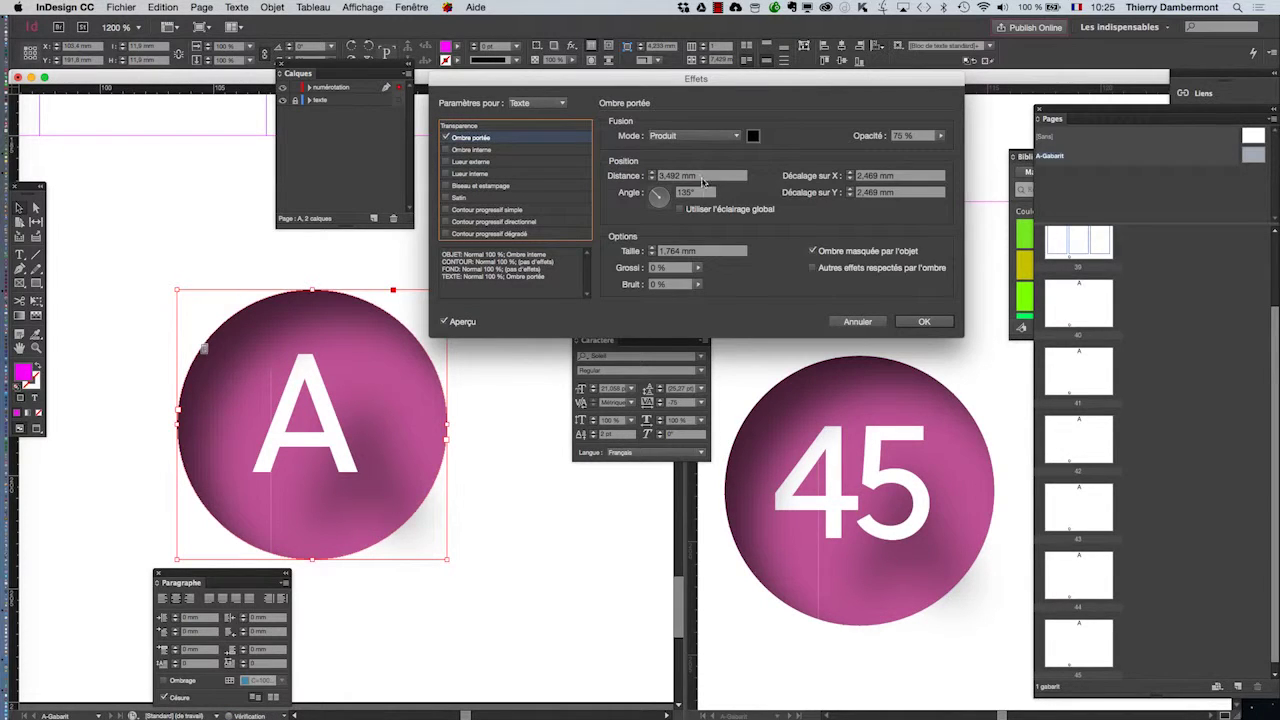
{"action": "left_click", "coordinate": [650, 179]}
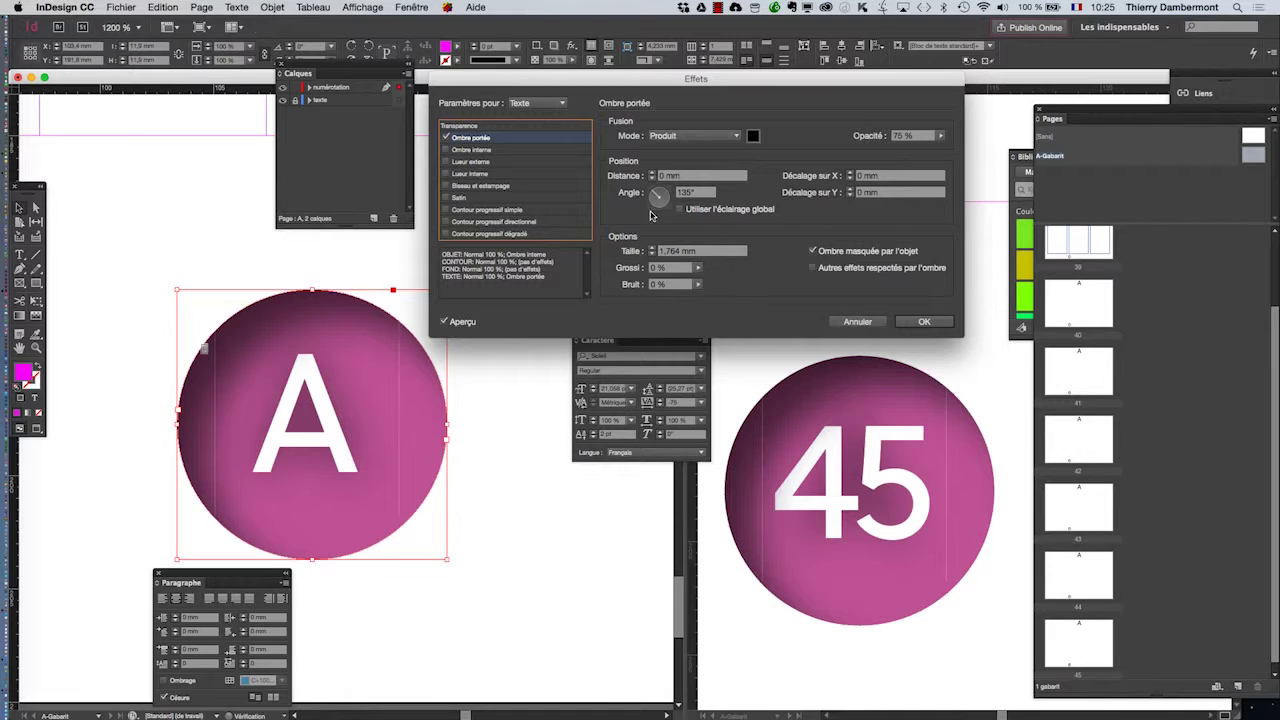
{"action": "left_click", "coordinate": [652, 250]}
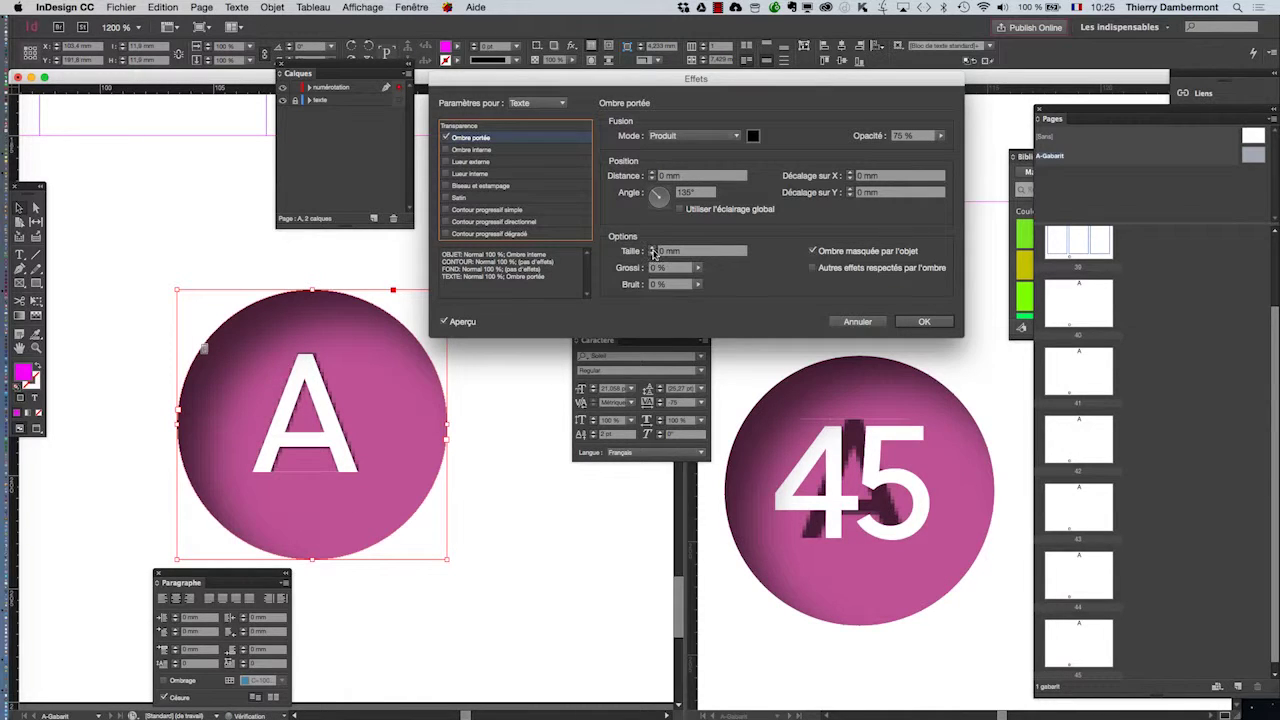
{"action": "left_click", "coordinate": [662, 252]}
{"action": "type", "text": "0"}
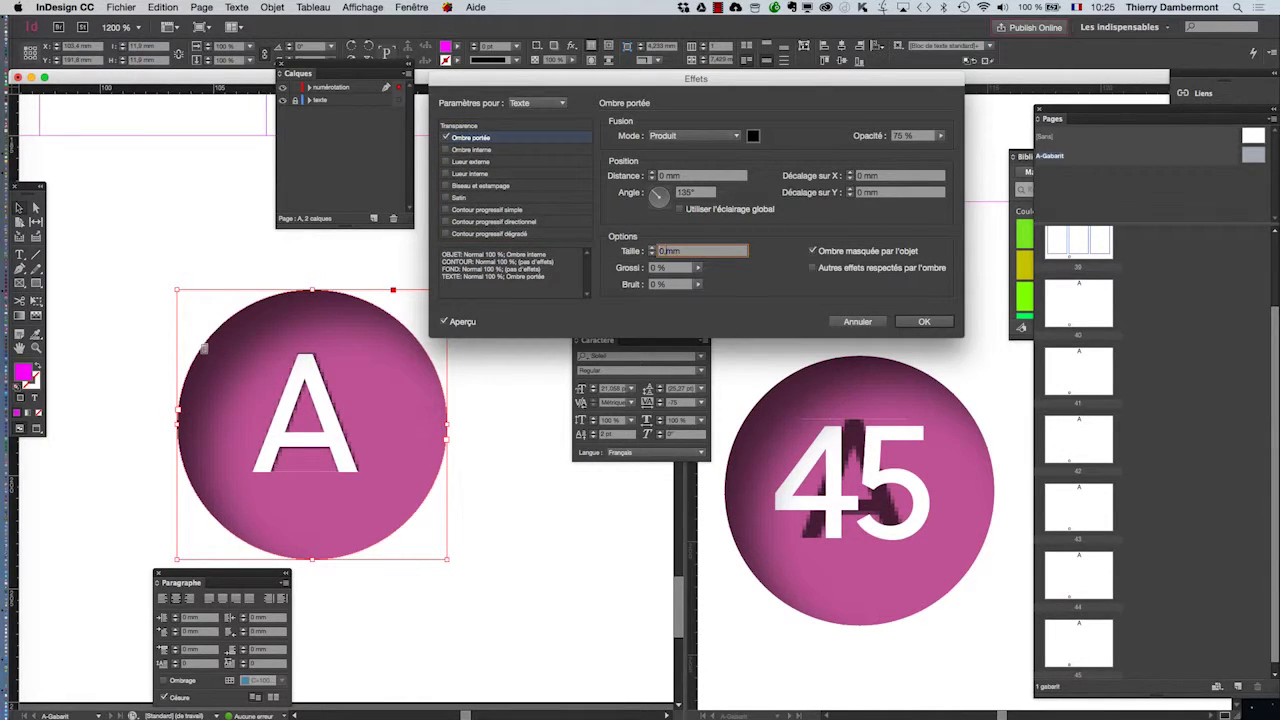
{"action": "type", "text": ",4"}
{"action": "key", "text": "Tab"}
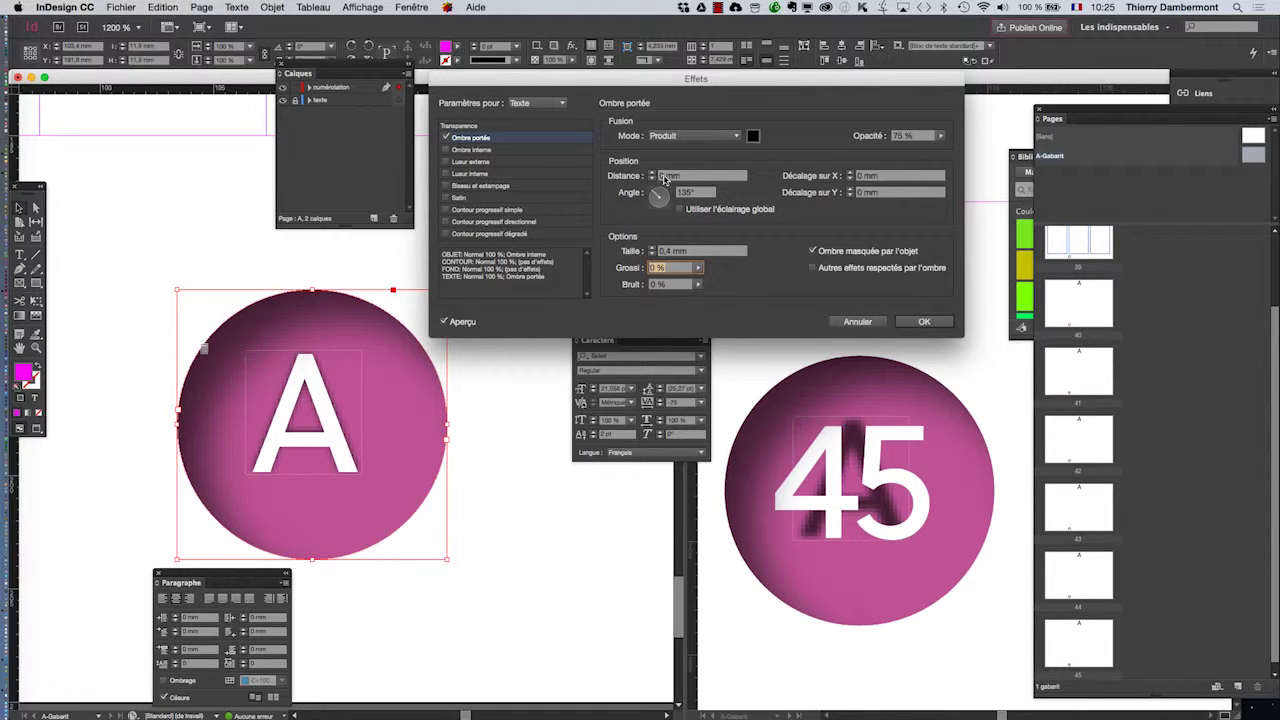
{"action": "left_click", "coordinate": [665, 178]}
{"action": "type", "text": "0,4"}
{"action": "key", "text": "Tab"}
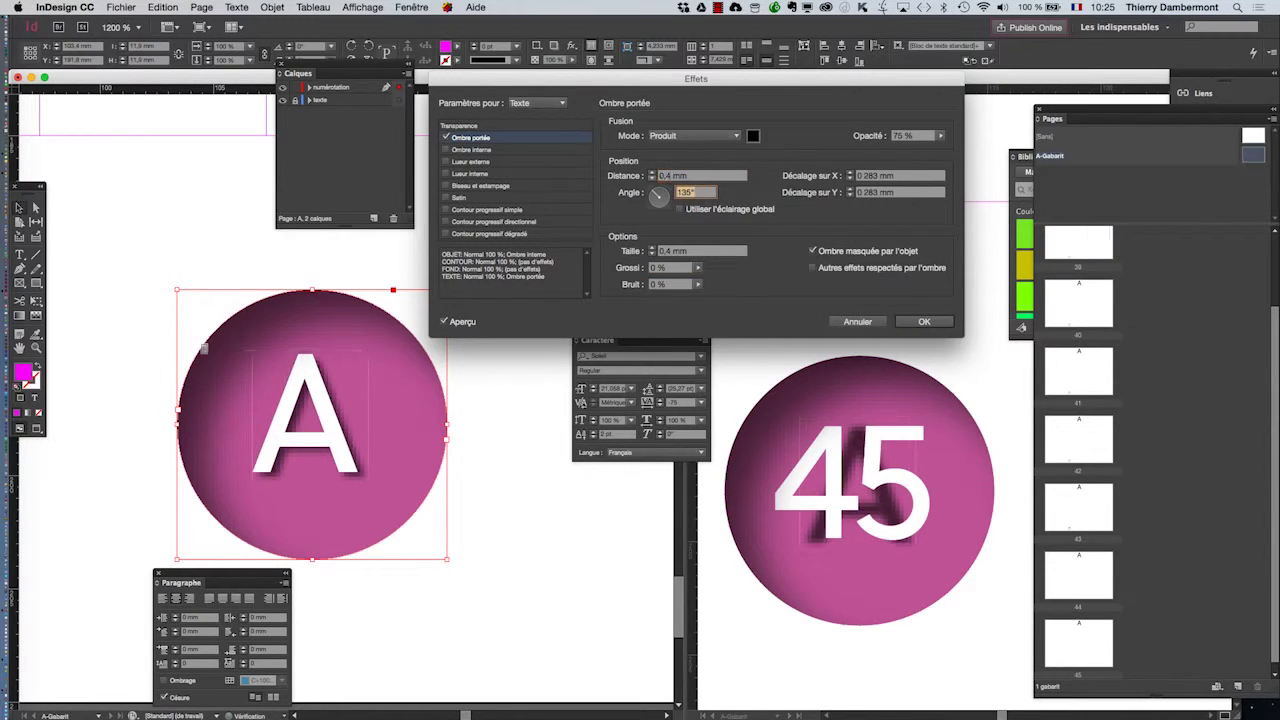
{"action": "left_click", "coordinate": [920, 321]}
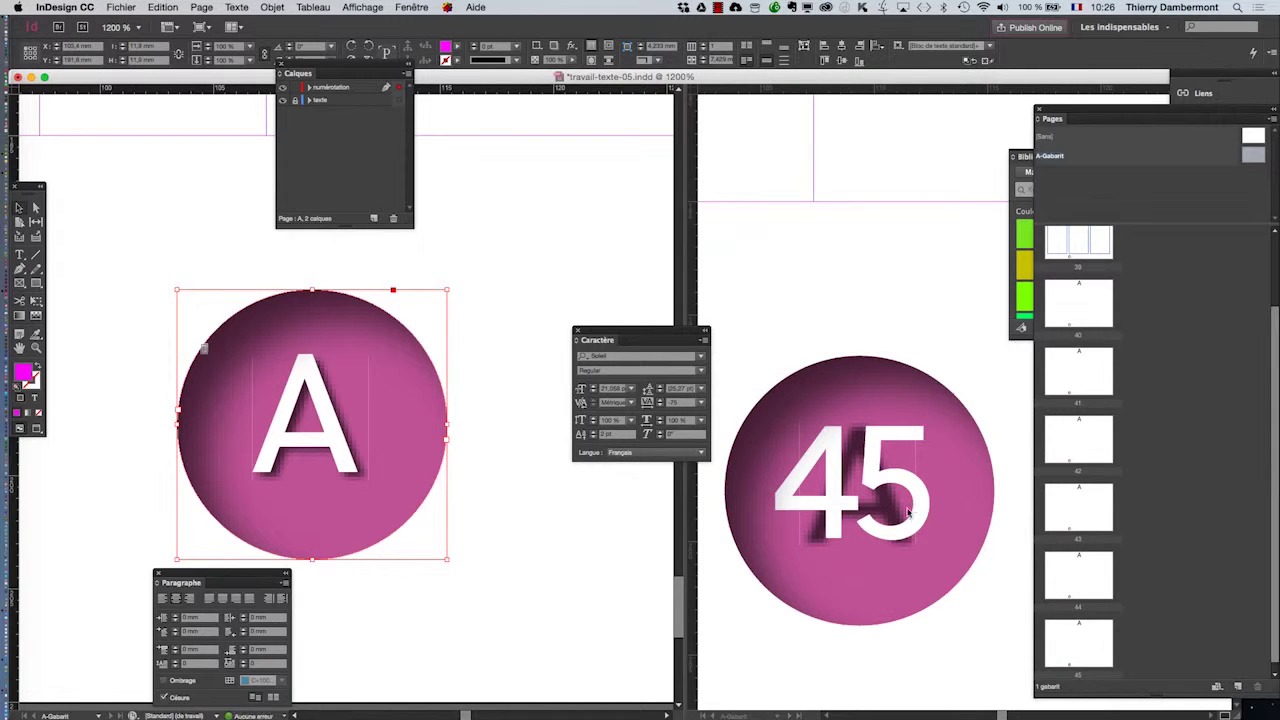
- Save the document under the new name travail-texte-06.indd
{"action": "scroll", "coordinate": [903, 505], "scroll_direction": "up", "scroll_amount": 2}
{"action": "scroll", "coordinate": [866, 508], "scroll_direction": "down", "scroll_amount": 2}
{"action": "scroll", "coordinate": [860, 505], "scroll_direction": "up", "scroll_amount": 2}
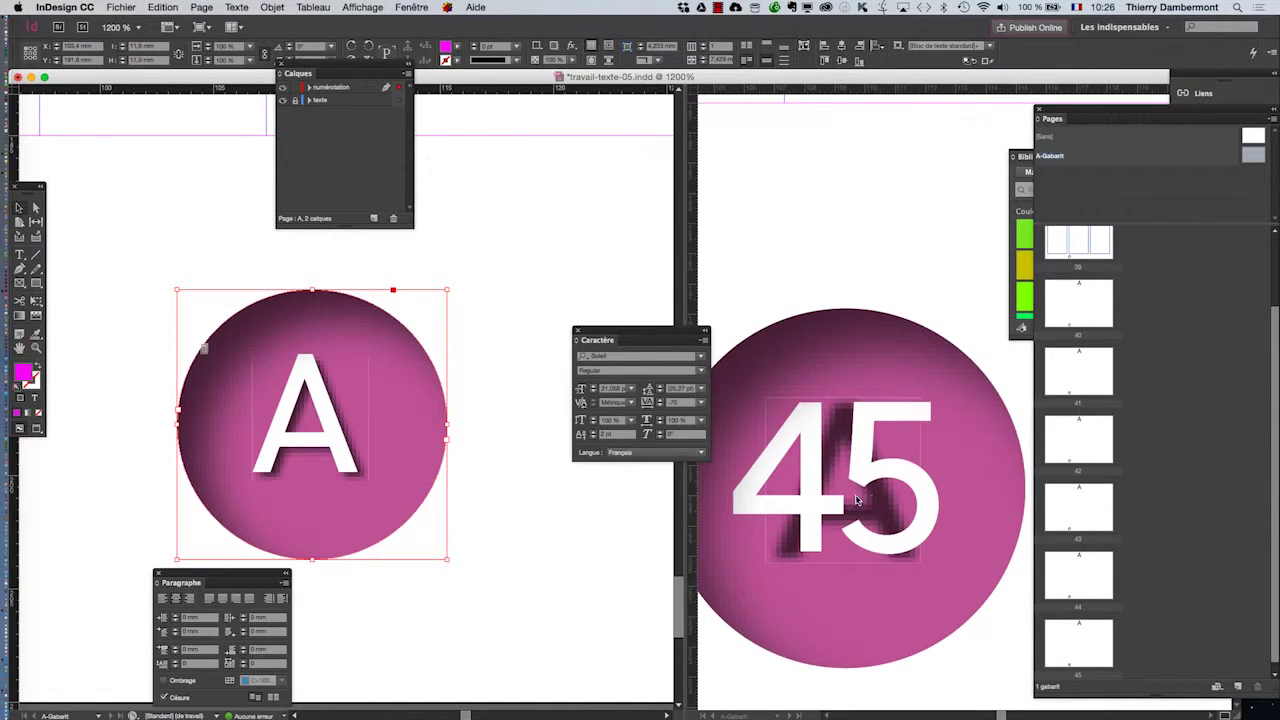
{"action": "scroll", "coordinate": [837, 500], "scroll_direction": "down", "scroll_amount": 1}
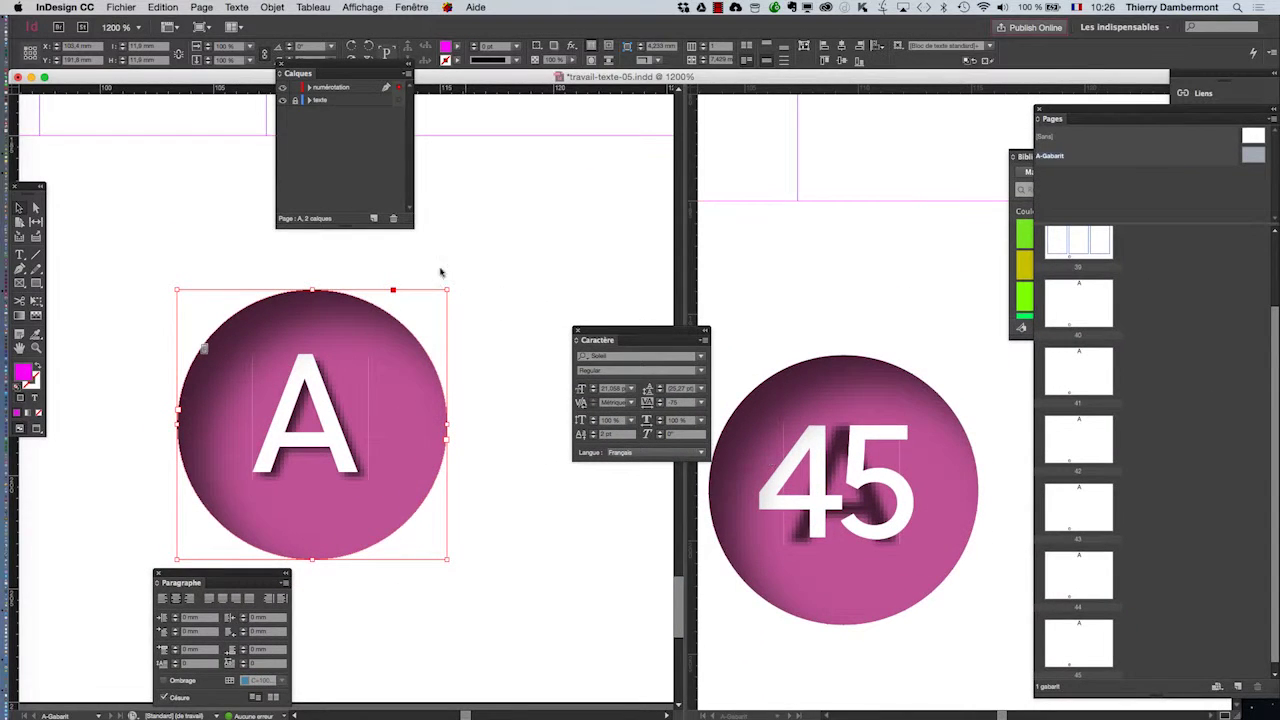
{"action": "left_click", "coordinate": [115, 7]}
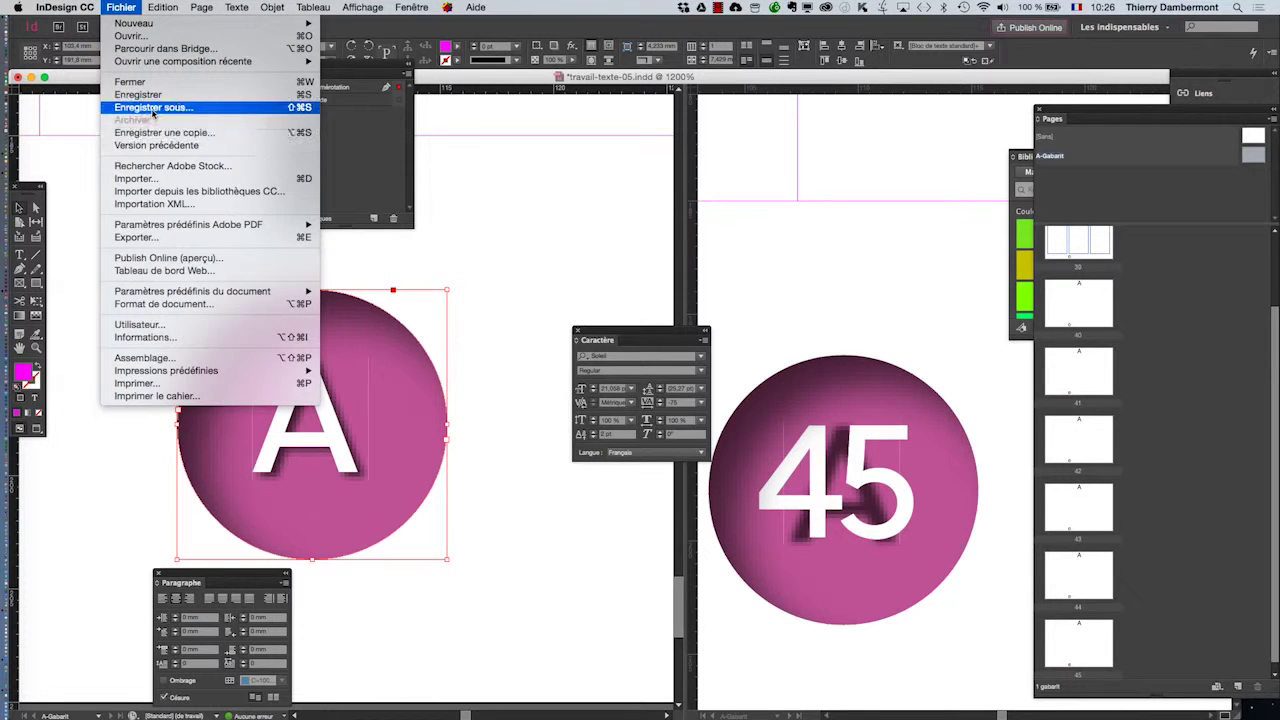
{"action": "left_click", "coordinate": [152, 107]}
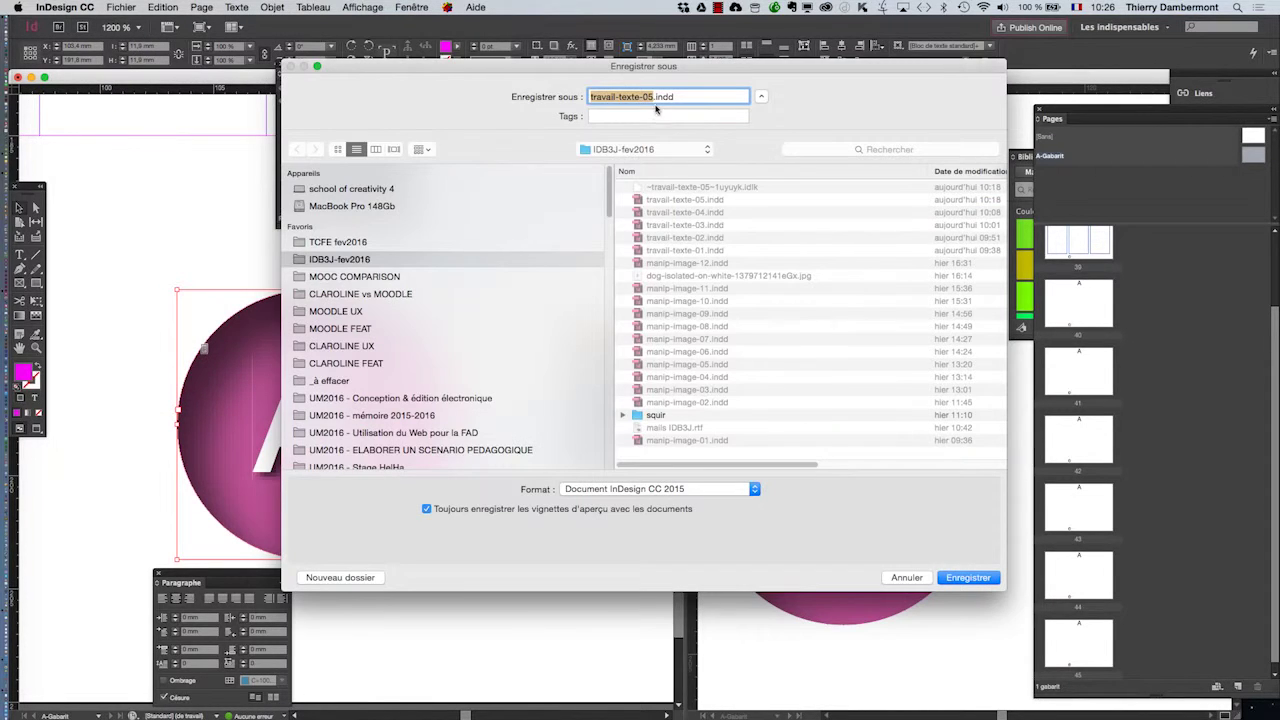
{"action": "left_click", "coordinate": [652, 97]}
{"action": "key", "text": "Return"}
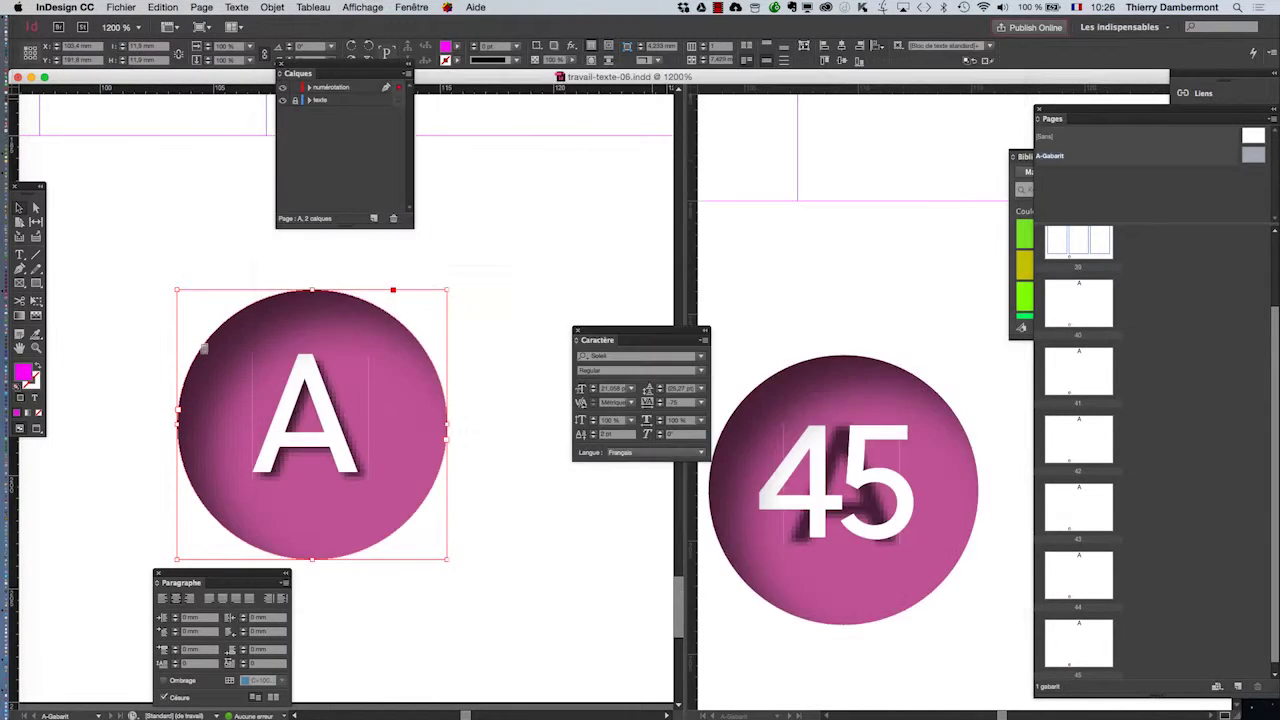
- Close the document and reopen travail-texte-06.indd from the recent files
{"action": "key", "text": "super+w"}
{"action": "left_click", "coordinate": [121, 7]}
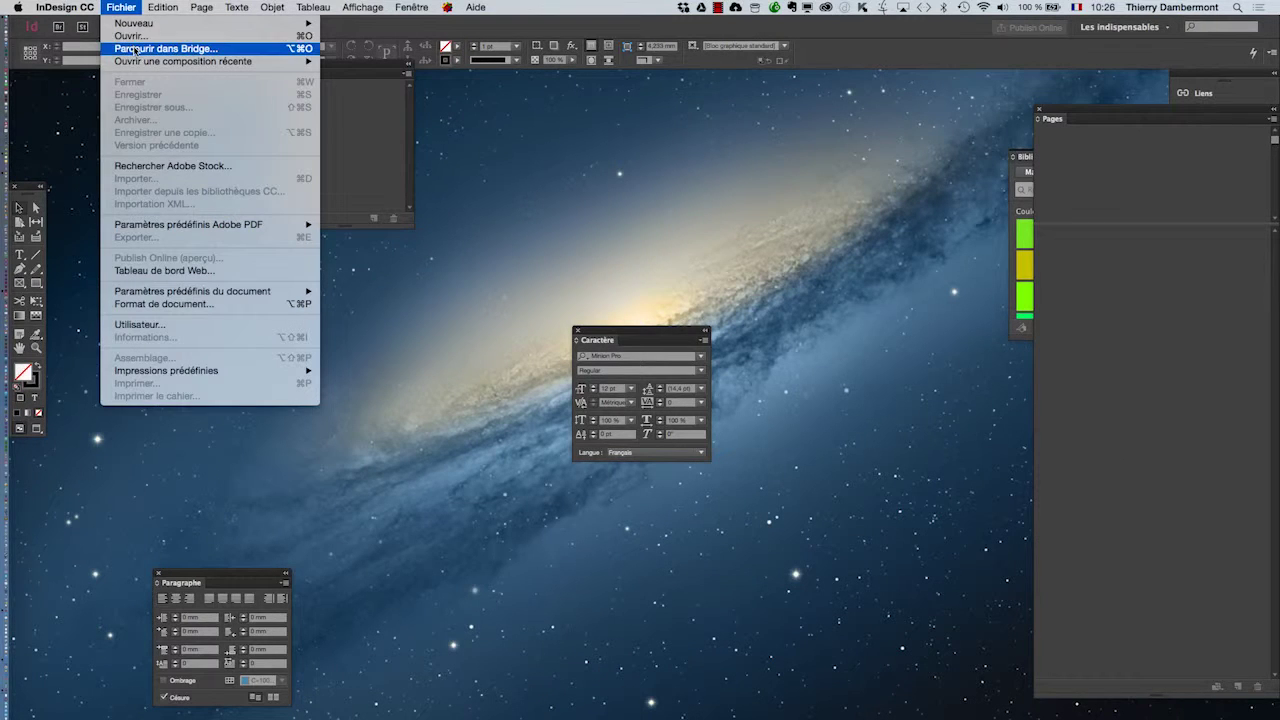
{"action": "mouse_move", "coordinate": [278, 63]}
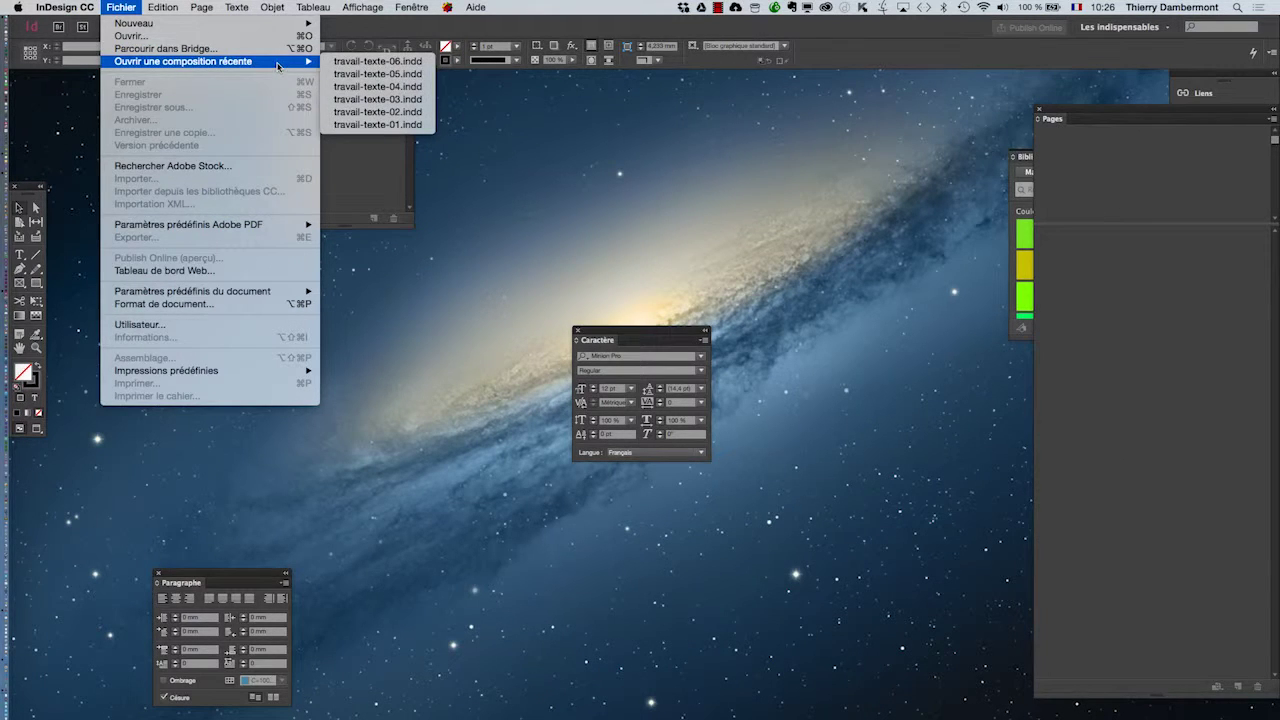
{"action": "key", "text": "Escape"}
{"action": "key", "text": "super+Tab"}
{"action": "key", "text": "super+Tab"}
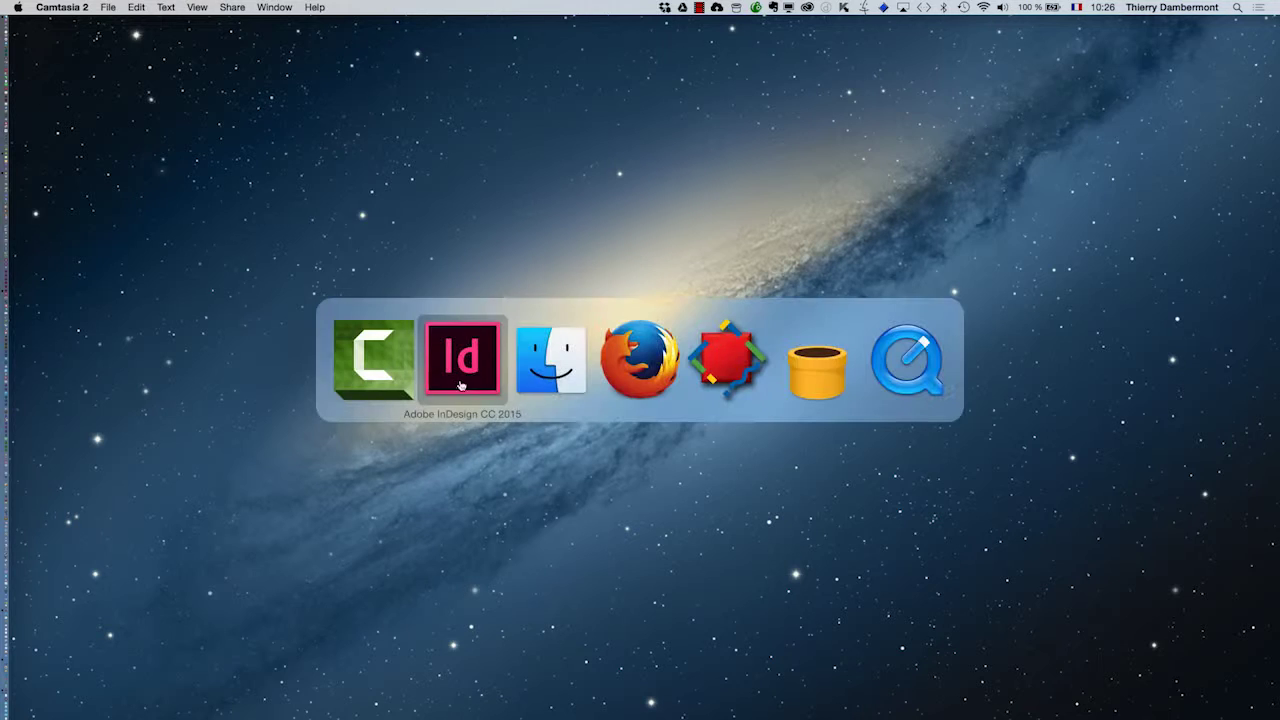
{"action": "left_click", "coordinate": [121, 7]}
{"action": "mouse_move", "coordinate": [278, 63]}
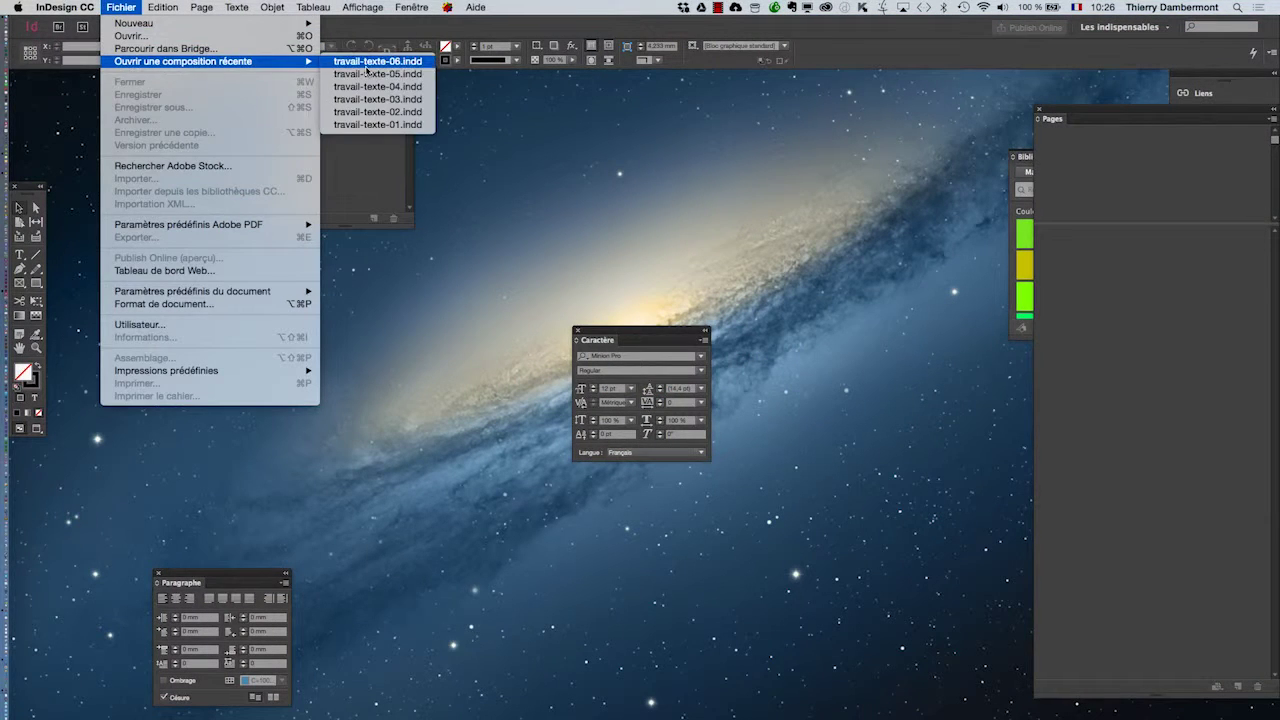
{"action": "left_click", "coordinate": [375, 56]}
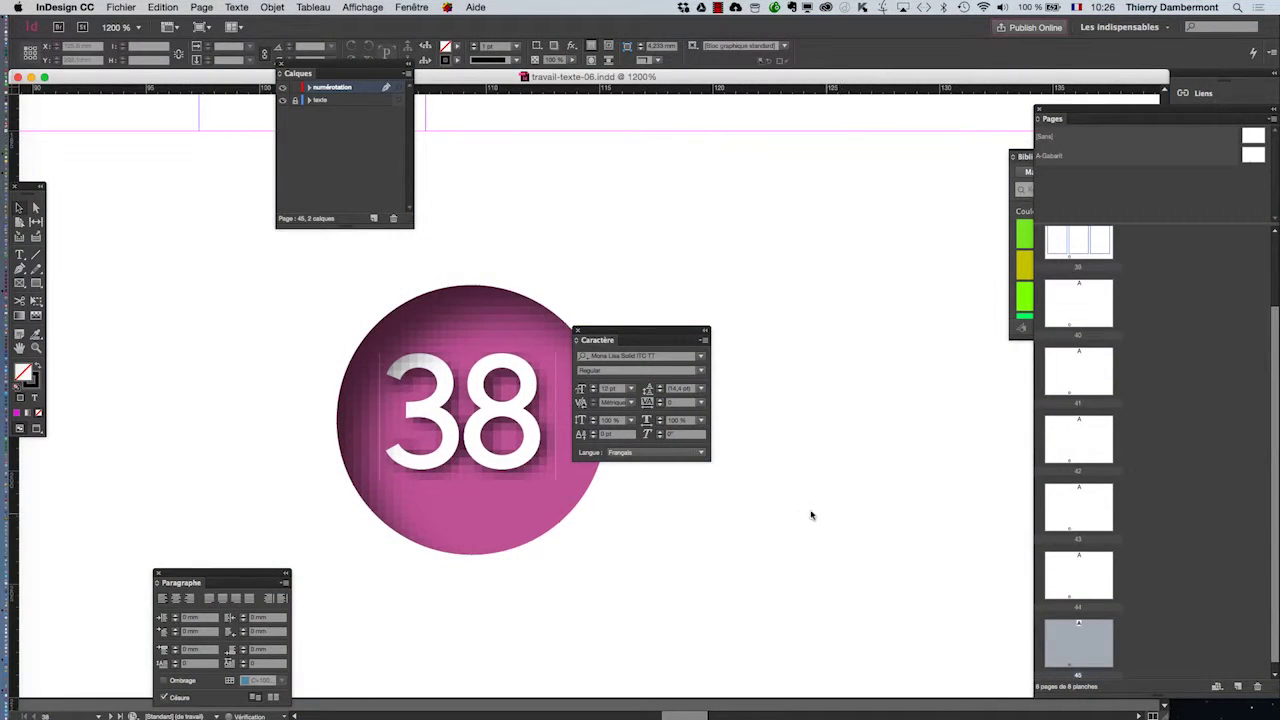
- Go through pages 40 to 45 and examine how the text's drop shadow renders in each page-number badge
{"action": "double_click", "coordinate": [1084, 492]}
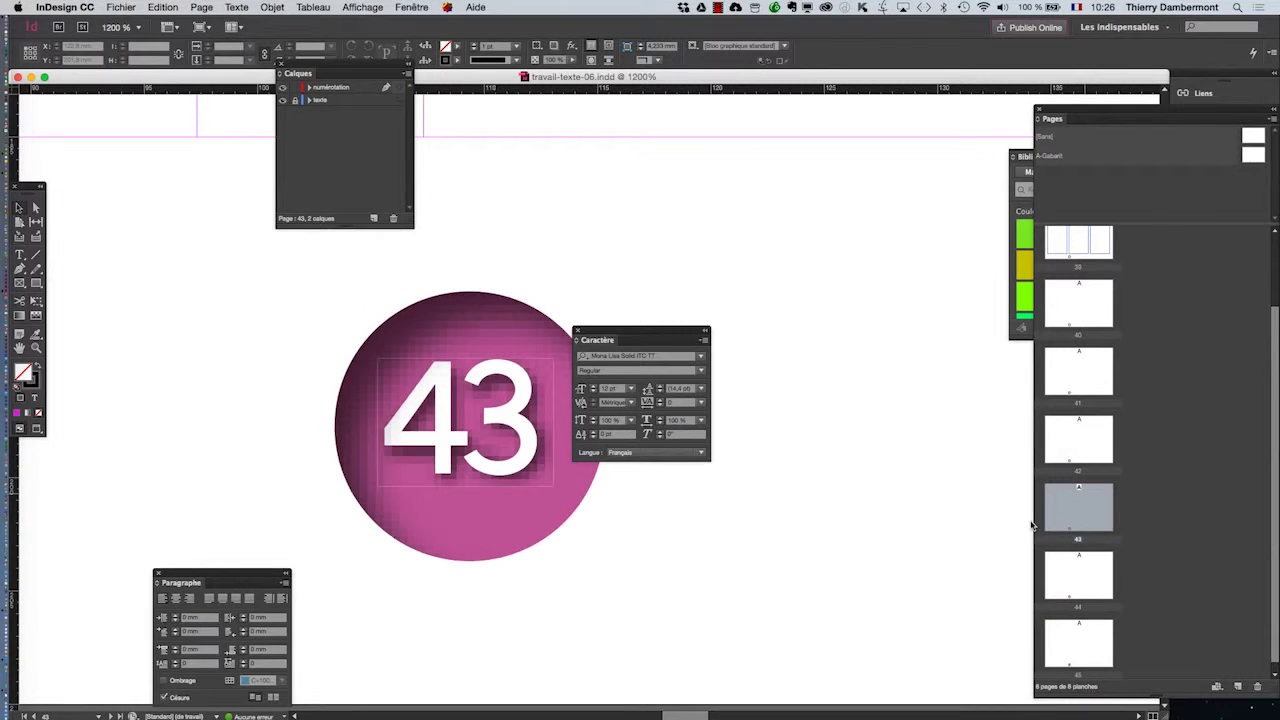
{"action": "double_click", "coordinate": [1093, 444]}
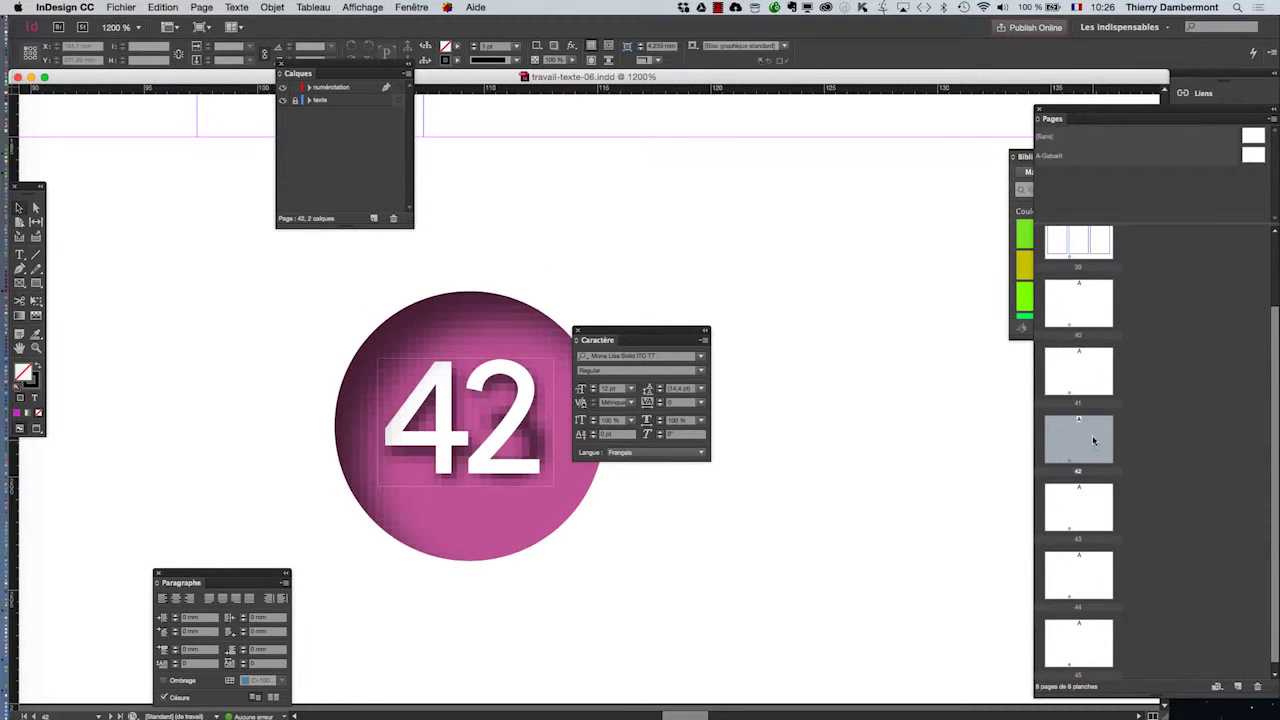
{"action": "double_click", "coordinate": [1091, 499]}
{"action": "double_click", "coordinate": [1087, 448]}
{"action": "double_click", "coordinate": [1086, 396]}
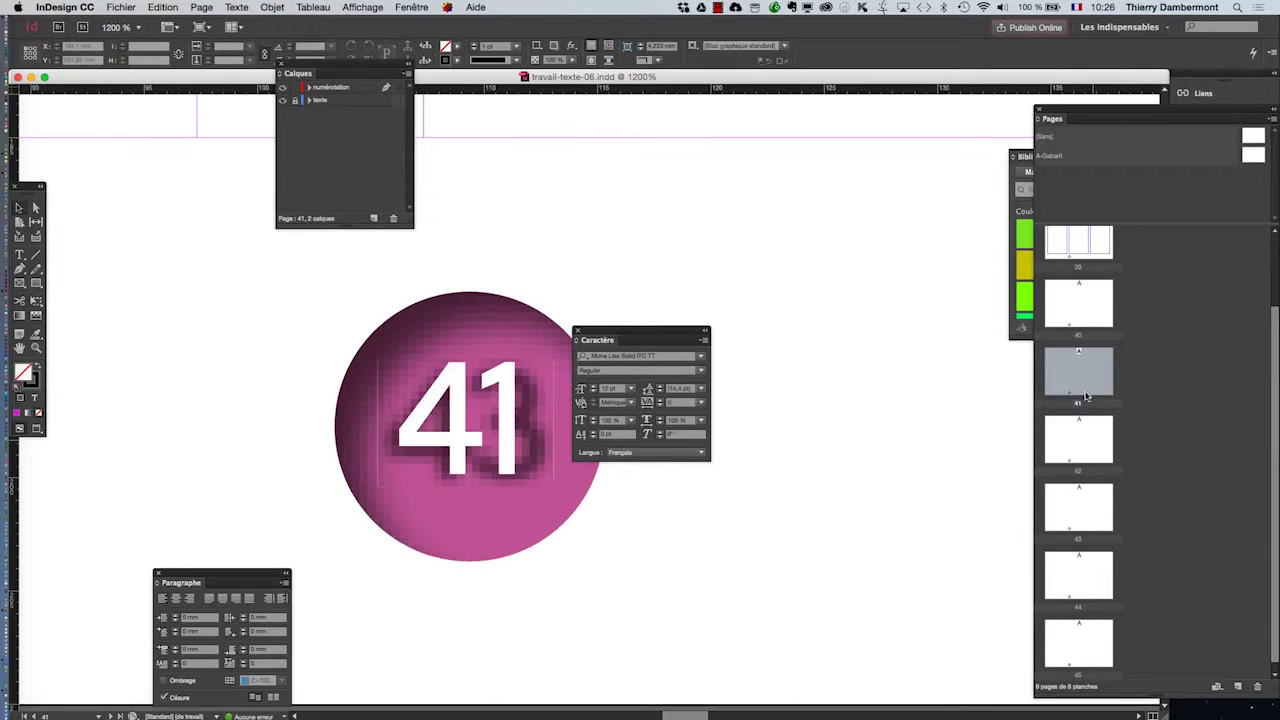
{"action": "double_click", "coordinate": [1082, 326]}
{"action": "double_click", "coordinate": [1091, 575]}
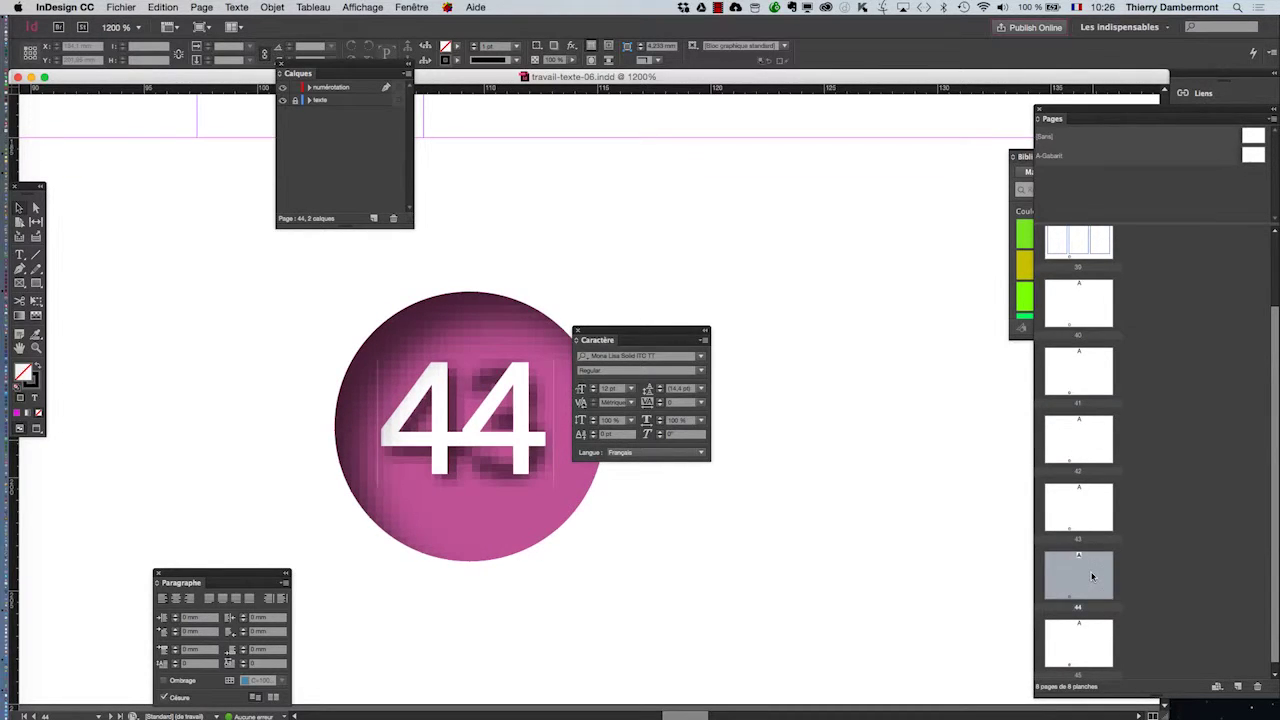
{"action": "scroll", "coordinate": [654, 527], "scroll_direction": "down", "scroll_amount": 2}
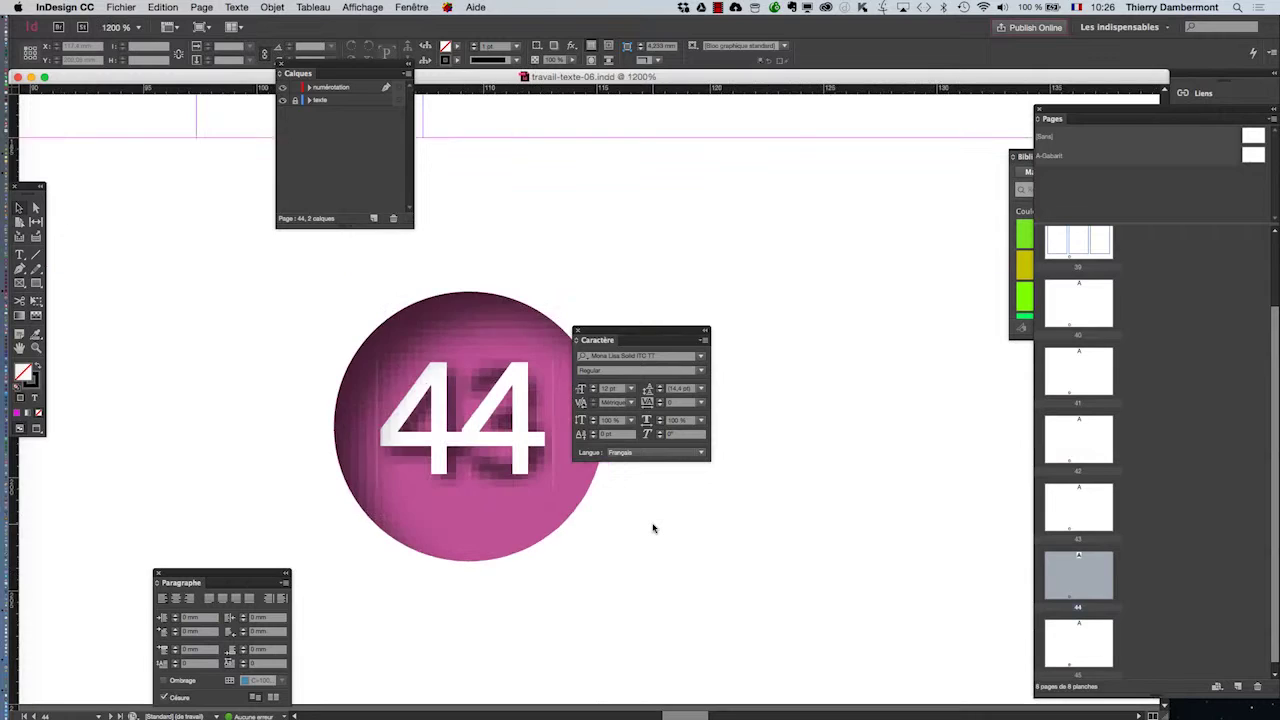
{"action": "scroll", "coordinate": [654, 527], "scroll_direction": "down", "scroll_amount": 1}
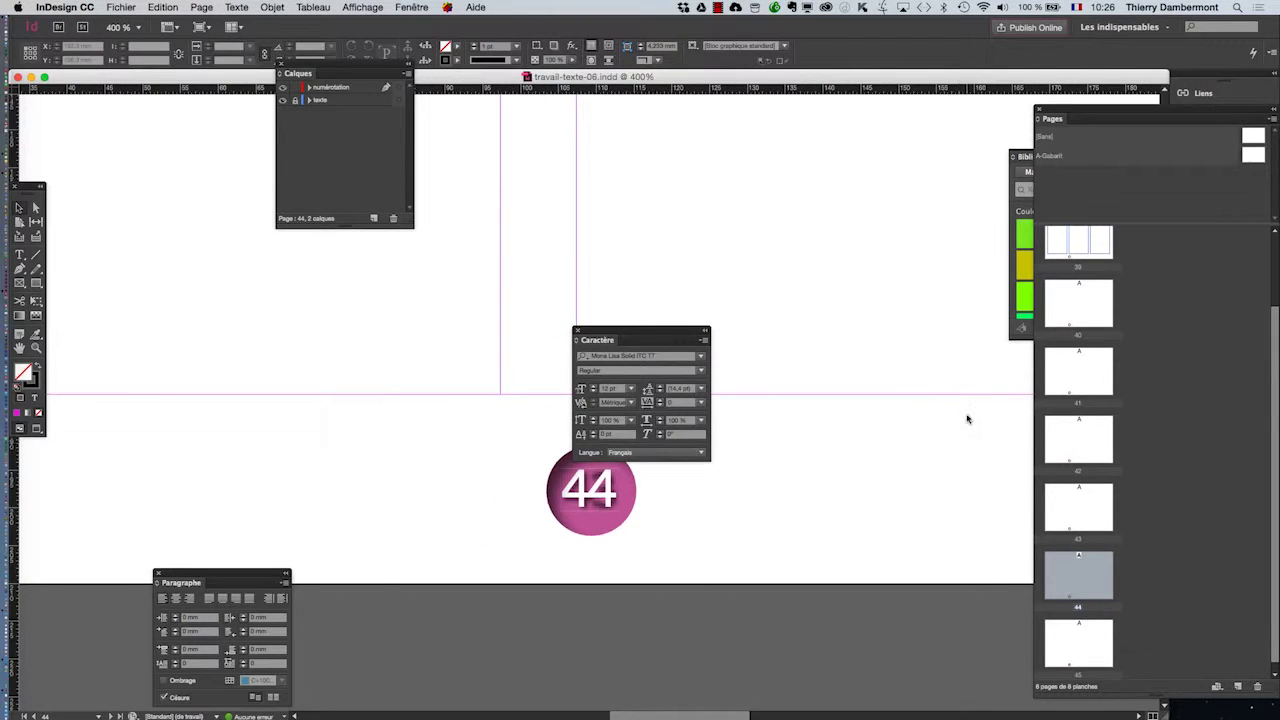
{"action": "double_click", "coordinate": [1095, 633]}
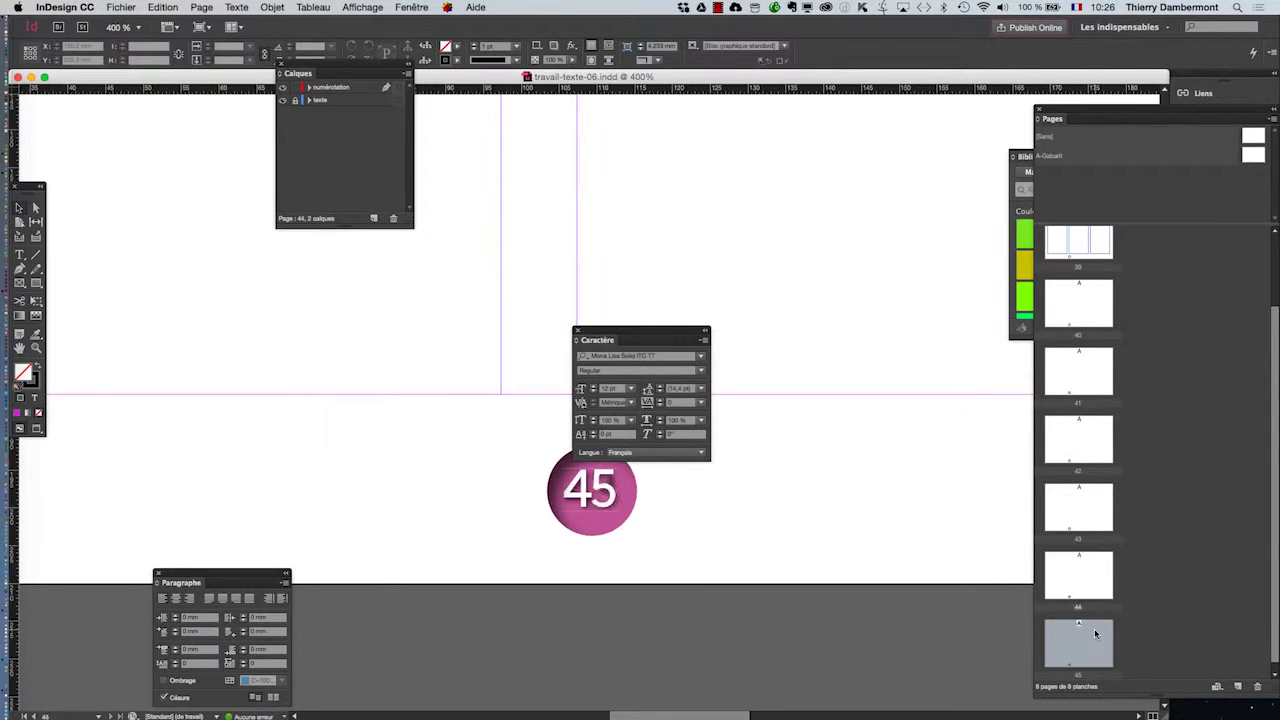
- Display the badge on the A-Gabarit master page and split the document window into two views
{"action": "double_click", "coordinate": [1252, 158]}
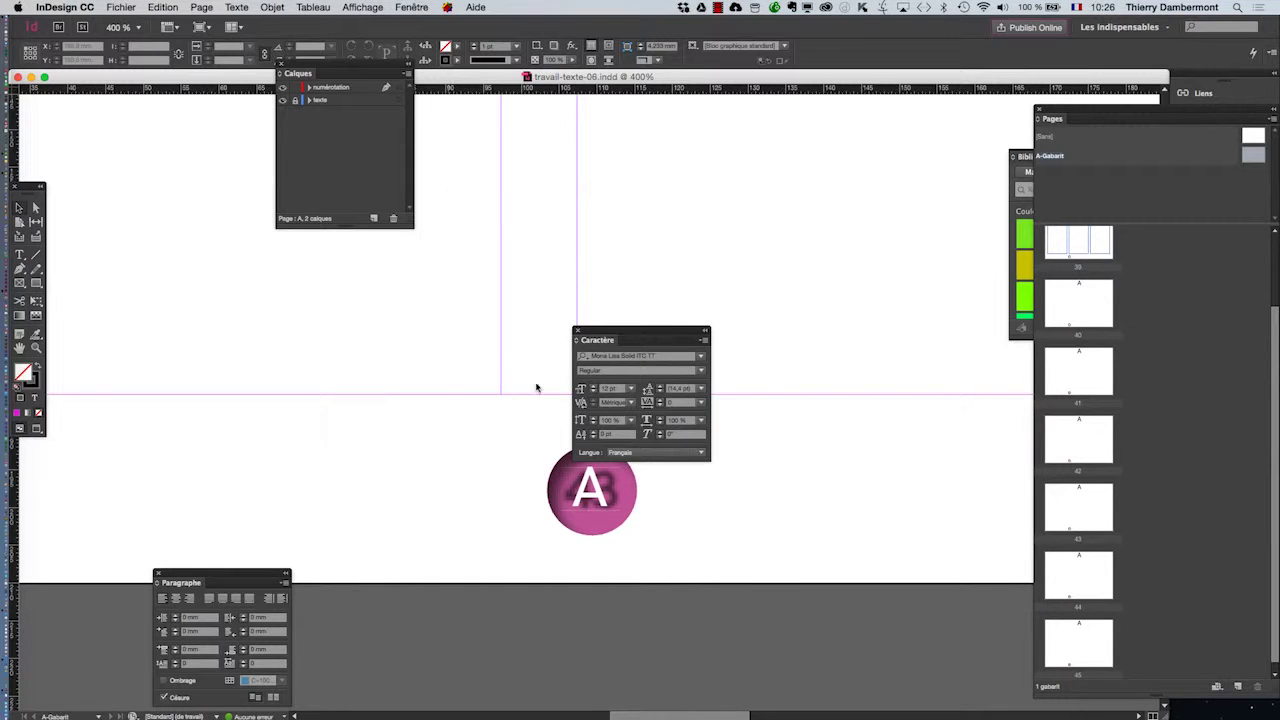
{"action": "scroll", "coordinate": [602, 495], "scroll_direction": "up", "scroll_amount": 4}
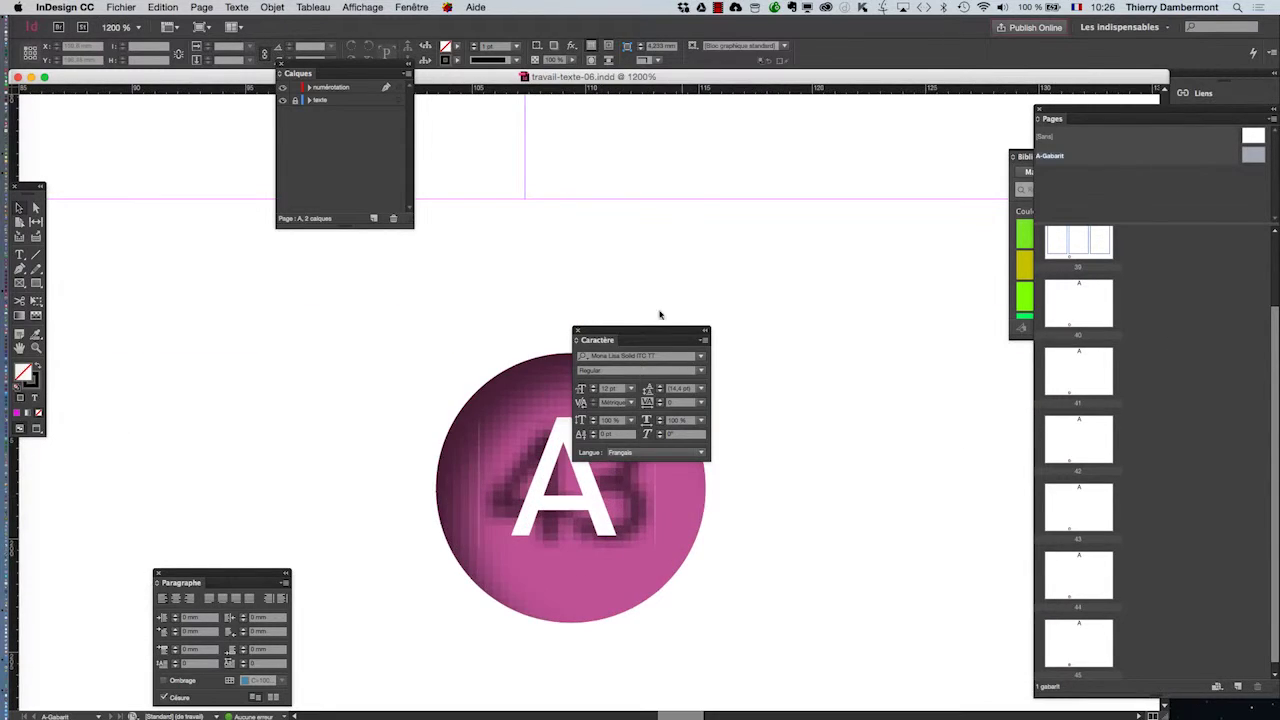
{"action": "left_click_drag", "start_coordinate": [643, 331], "coordinate": [721, 211]}
{"action": "left_click", "coordinate": [408, 7]}
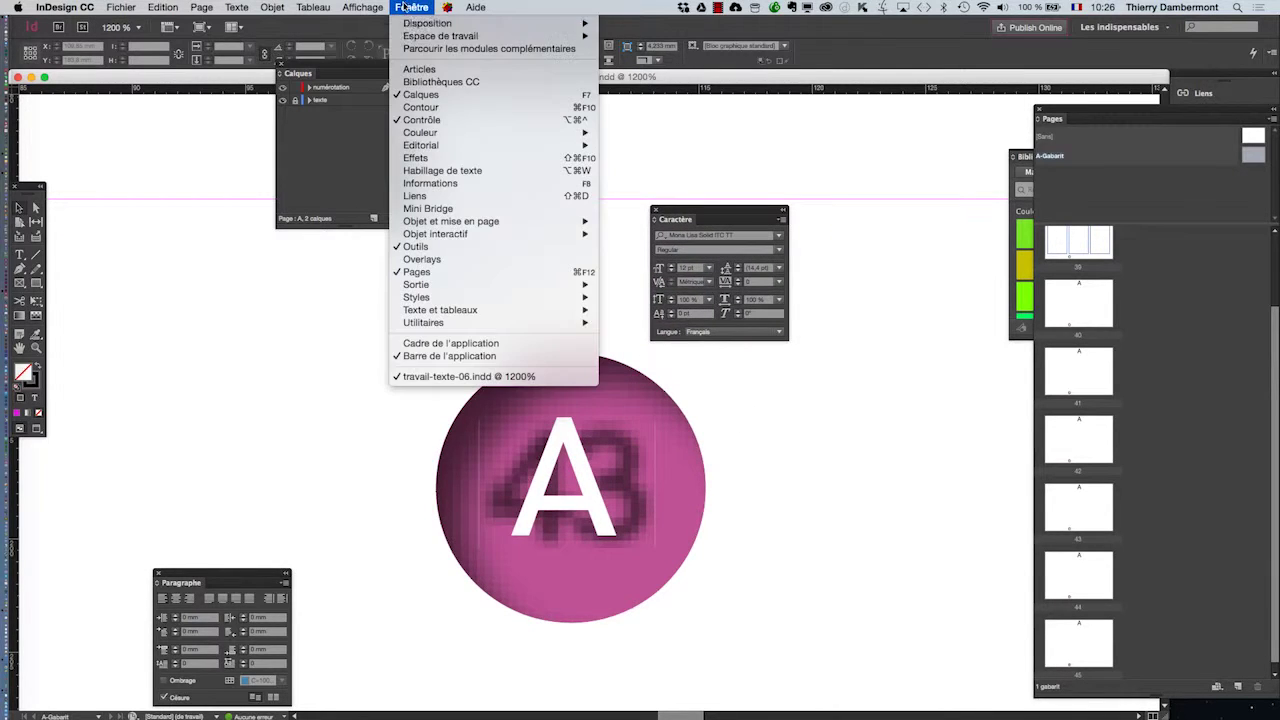
{"action": "mouse_move", "coordinate": [408, 26]}
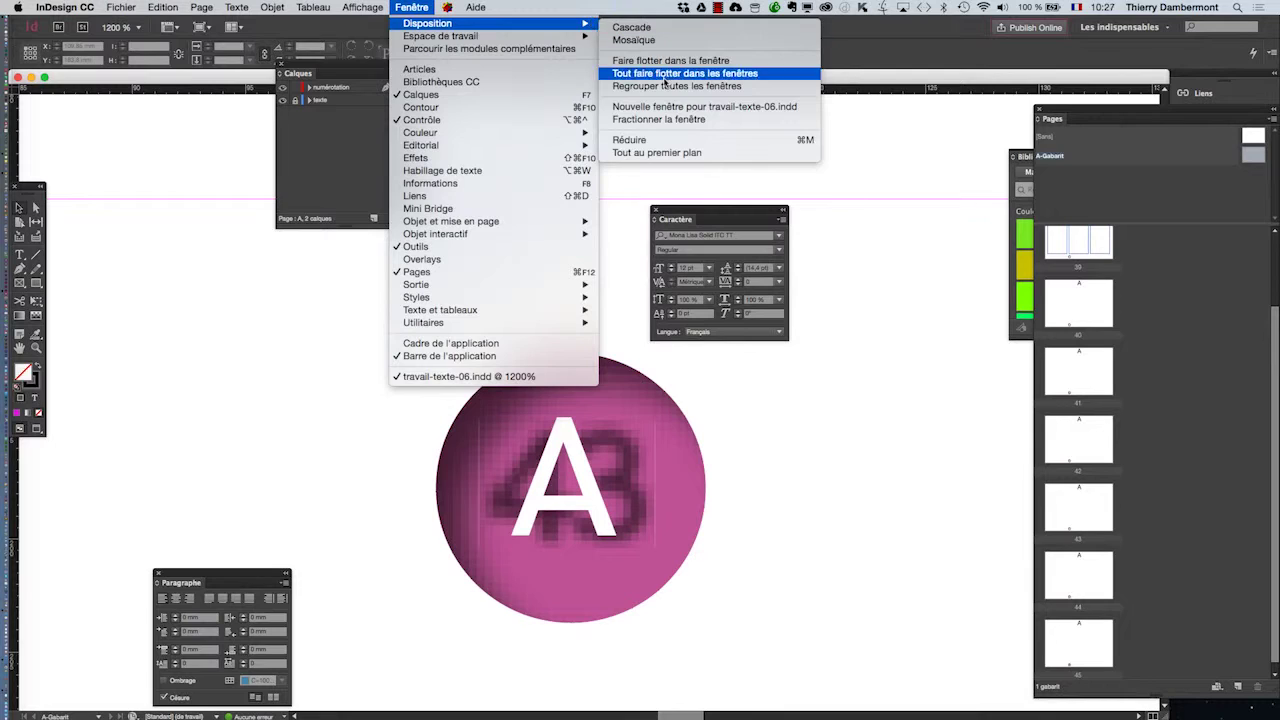
{"action": "left_click", "coordinate": [675, 119]}
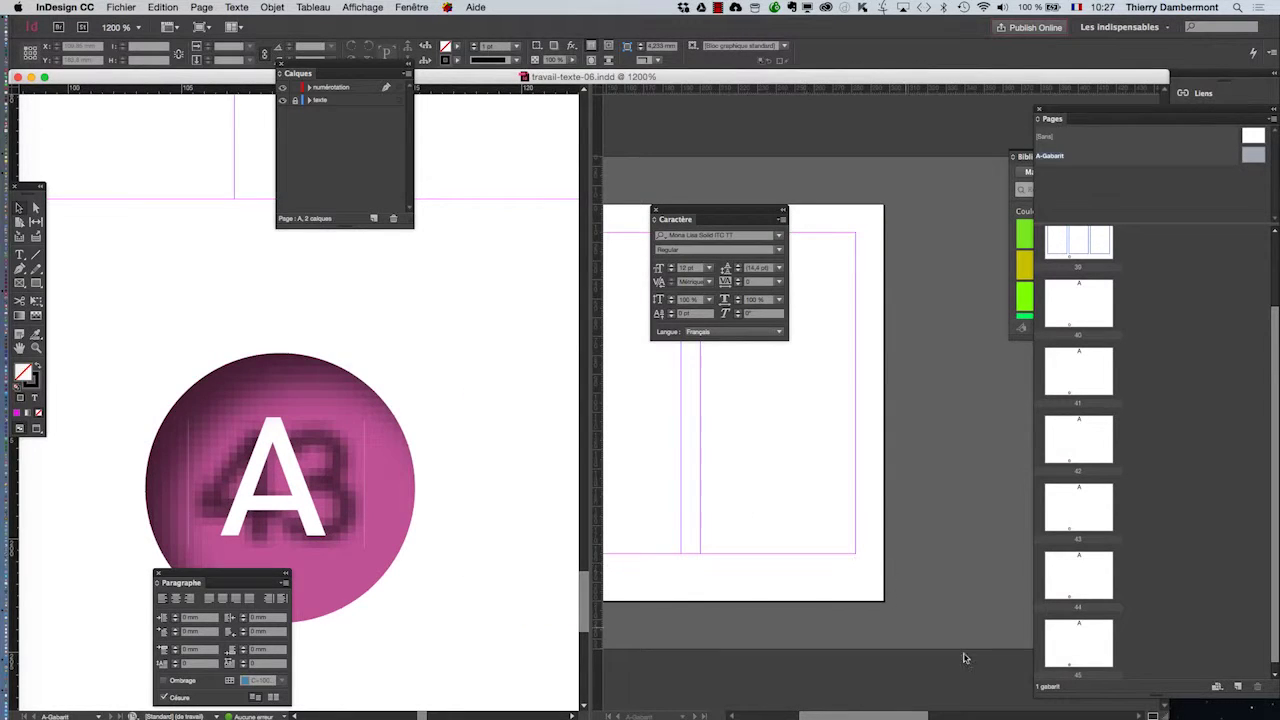
- Show the page-number badge of page 44 in the second view of the split window
{"action": "scroll", "coordinate": [1035, 643], "scroll_direction": "left", "scroll_amount": 5}
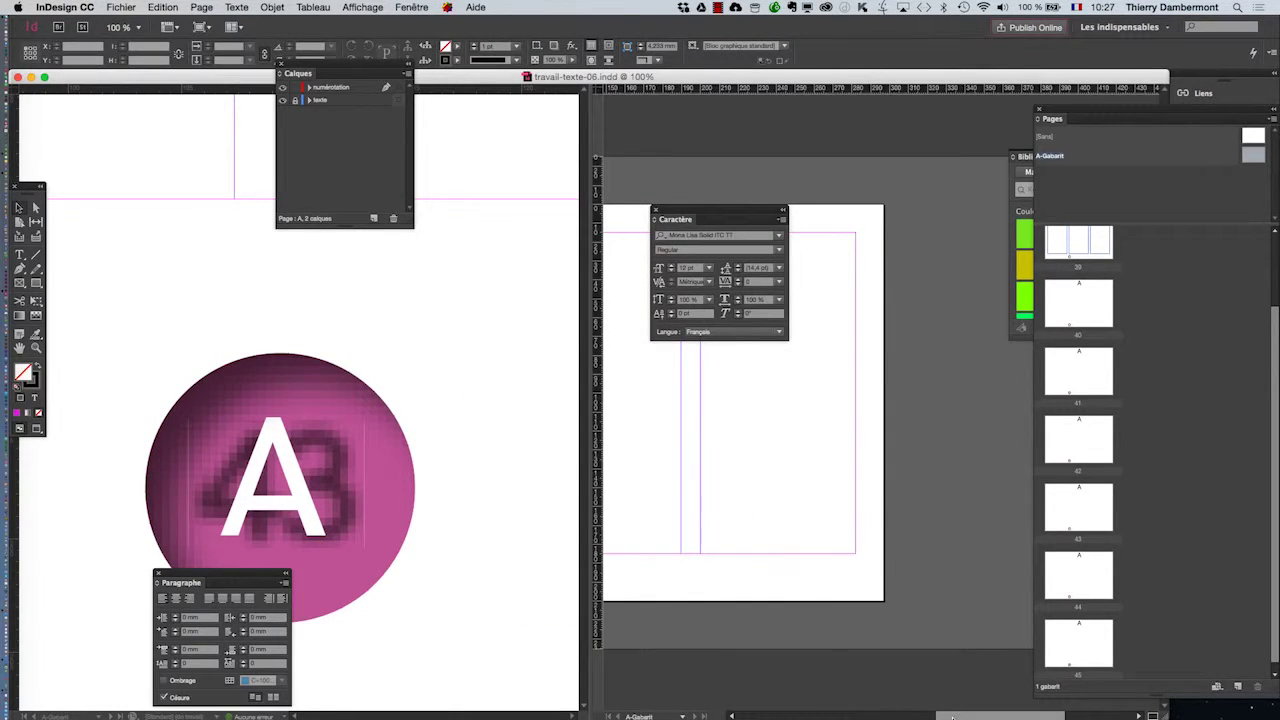
{"action": "double_click", "coordinate": [1068, 594]}
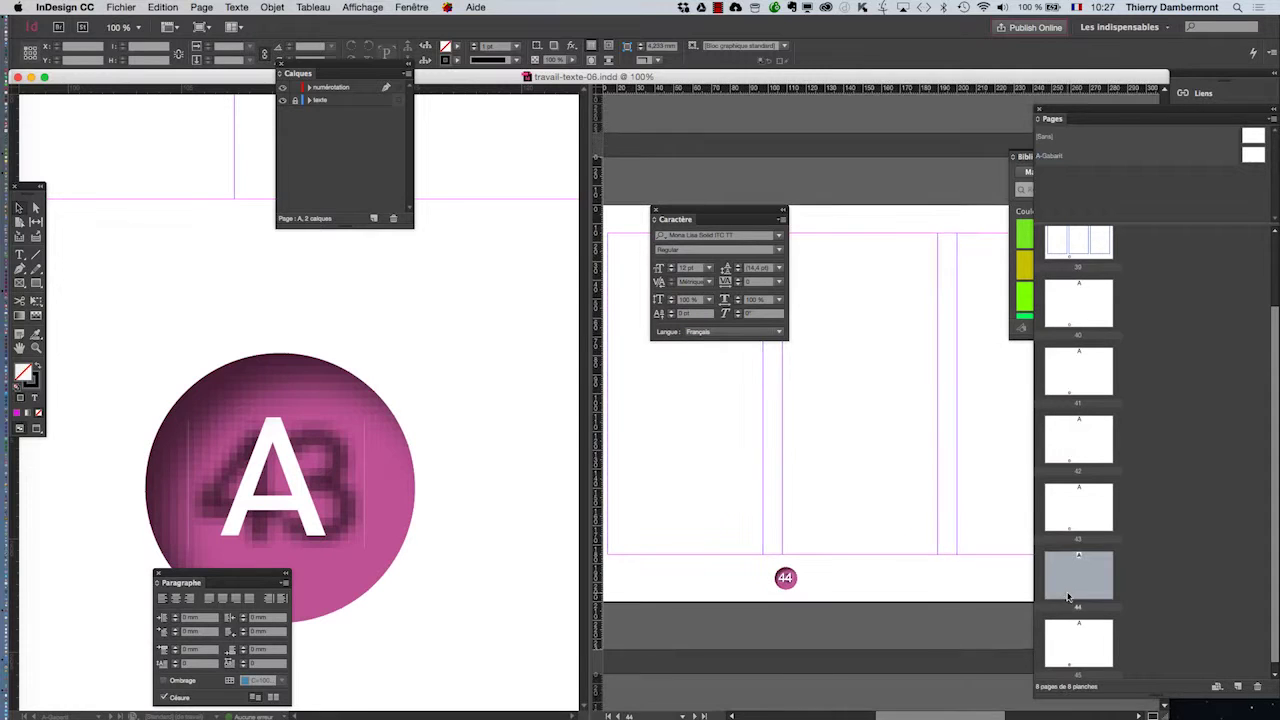
{"action": "scroll", "coordinate": [790, 580], "scroll_direction": "up", "scroll_amount": 2}
{"action": "scroll", "coordinate": [786, 580], "scroll_direction": "up", "scroll_amount": 6}
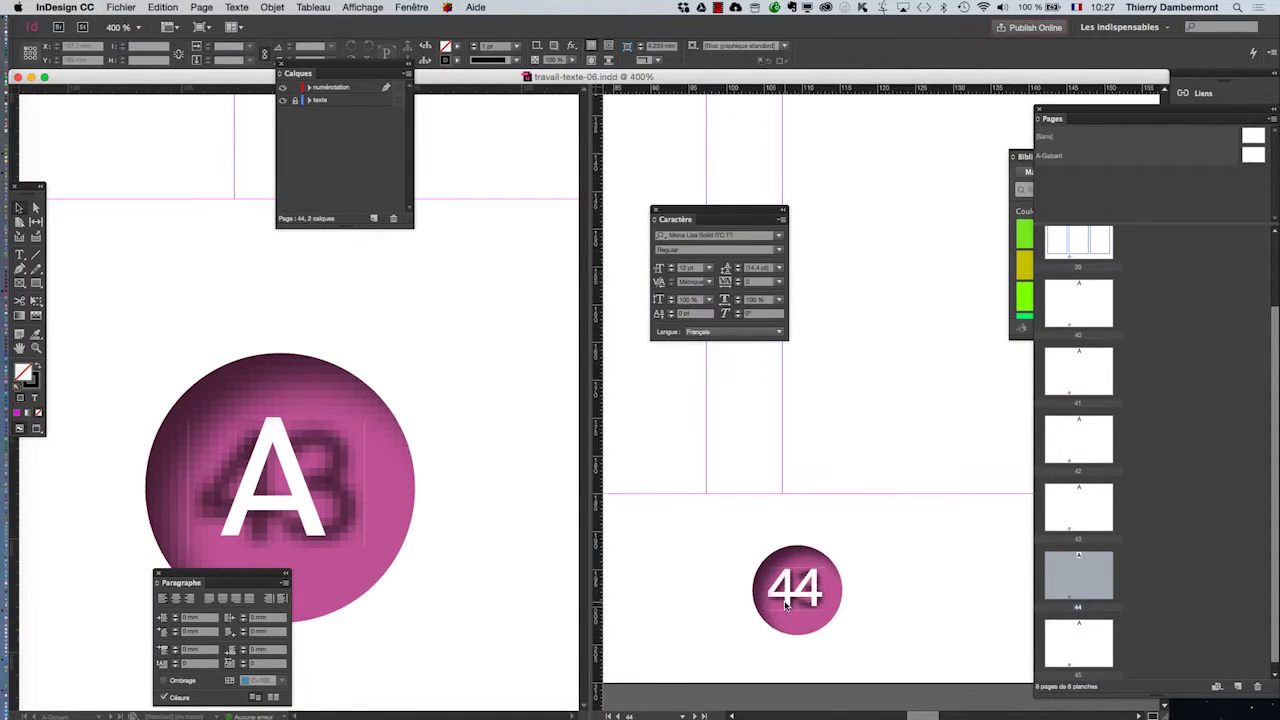
- Replace the inner shadow on the master-page badge circle with a drop shadow at object level
{"action": "left_click", "coordinate": [300, 490]}
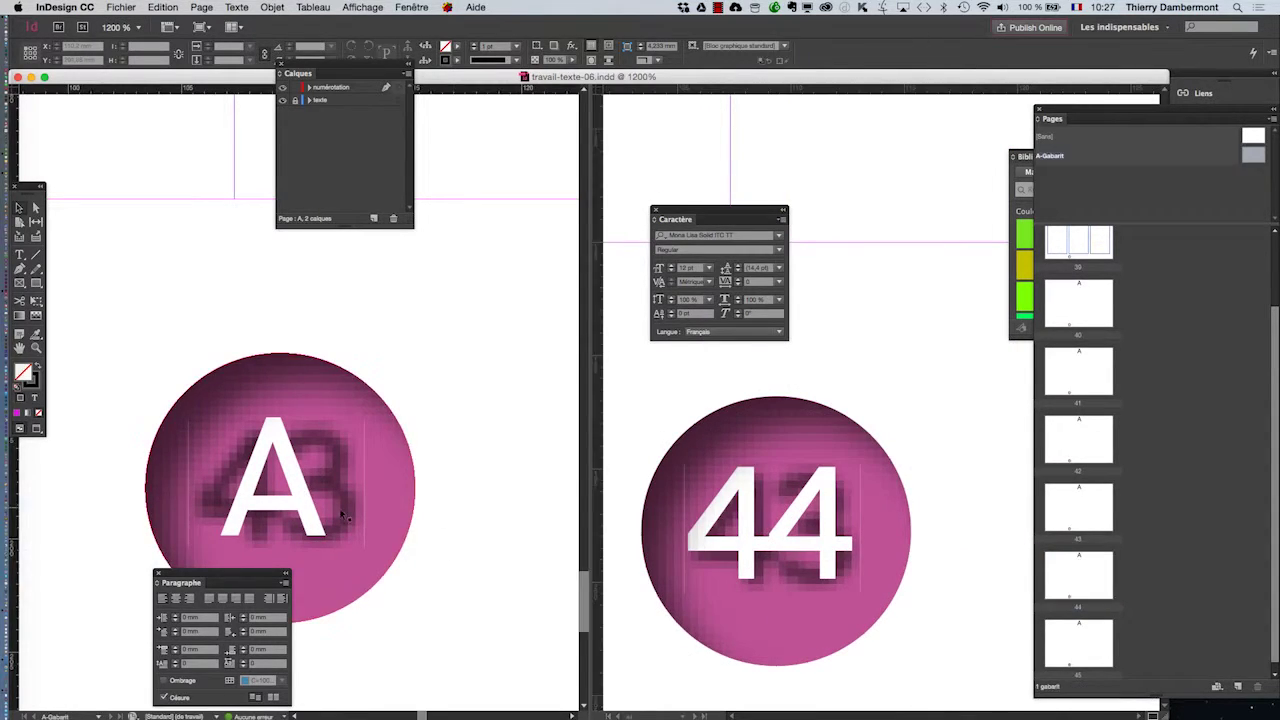
{"action": "left_click_drag", "start_coordinate": [254, 580], "coordinate": [268, 620]}
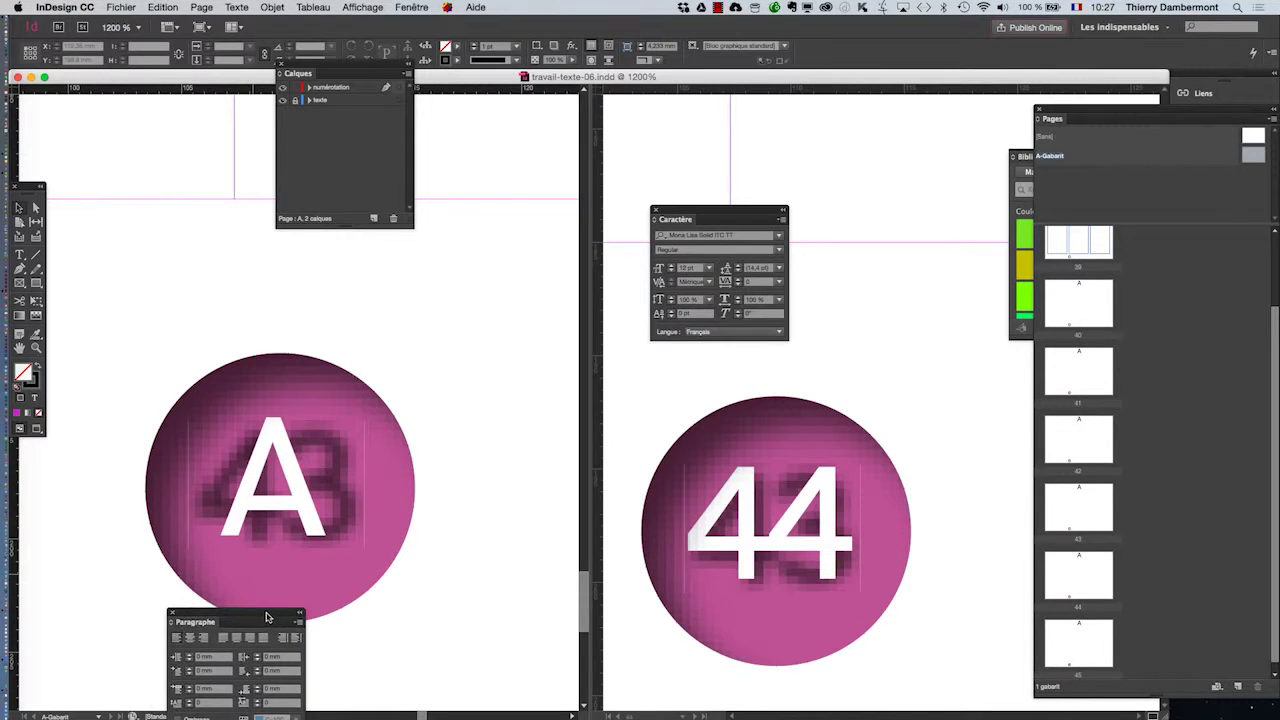
{"action": "left_click", "coordinate": [238, 497]}
{"action": "left_click", "coordinate": [272, 7]}
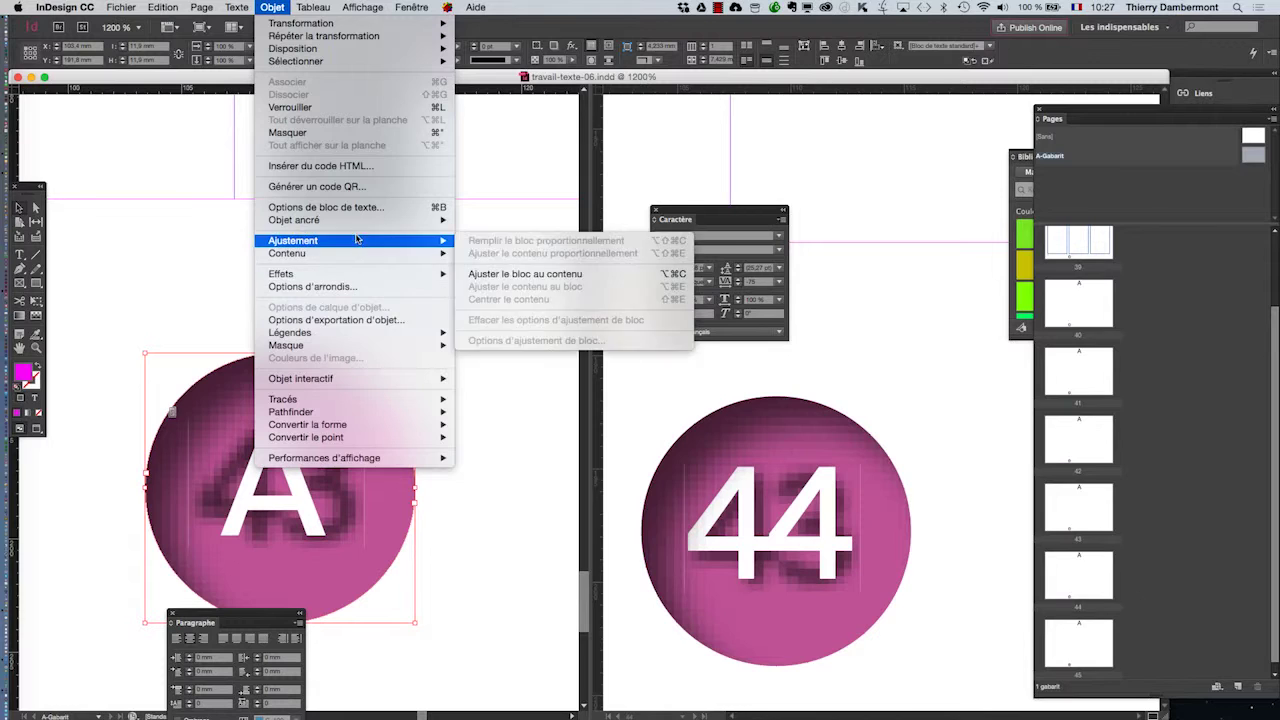
{"action": "mouse_move", "coordinate": [357, 224]}
{"action": "mouse_move", "coordinate": [353, 274]}
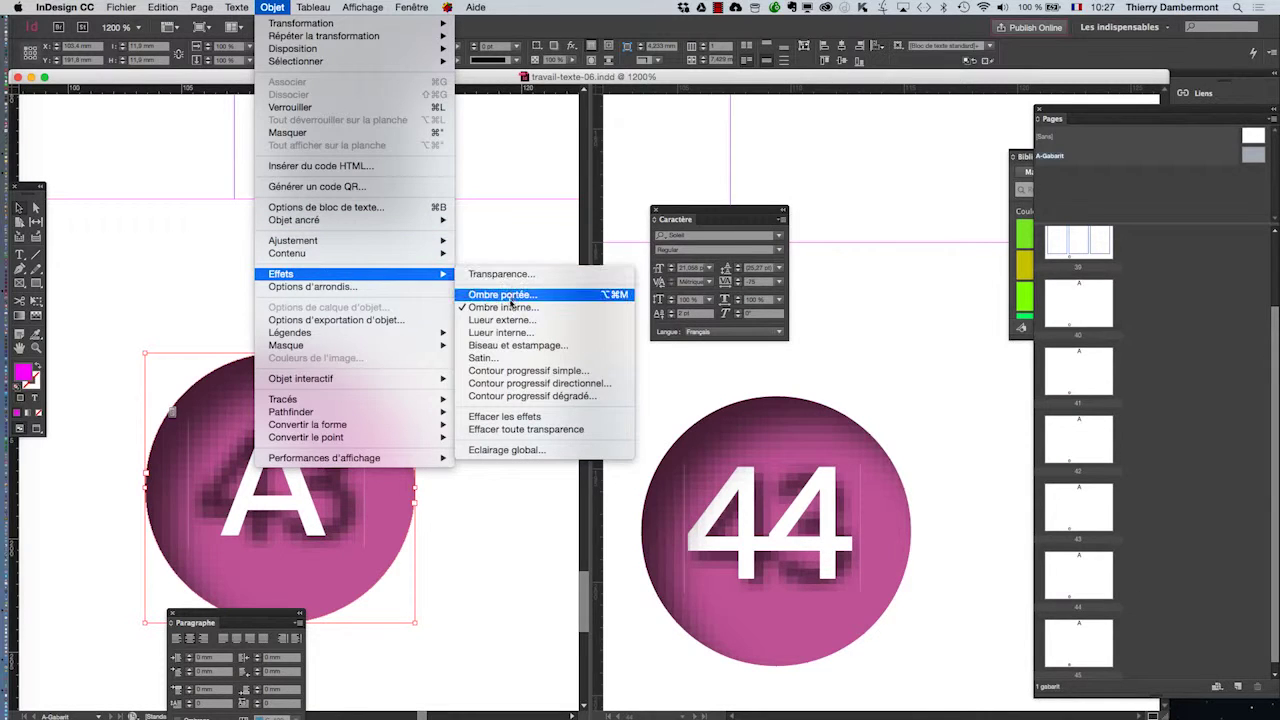
{"action": "left_click", "coordinate": [512, 309]}
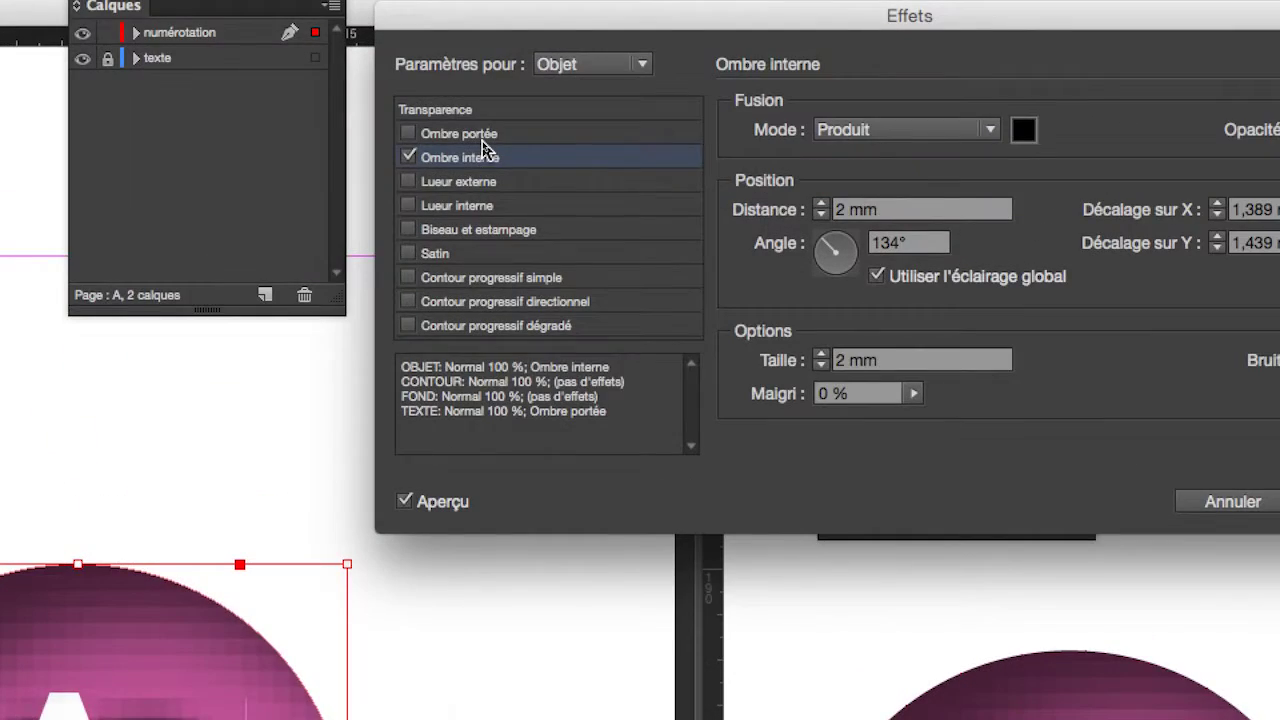
{"action": "left_click", "coordinate": [408, 133]}
{"action": "left_click", "coordinate": [408, 157]}
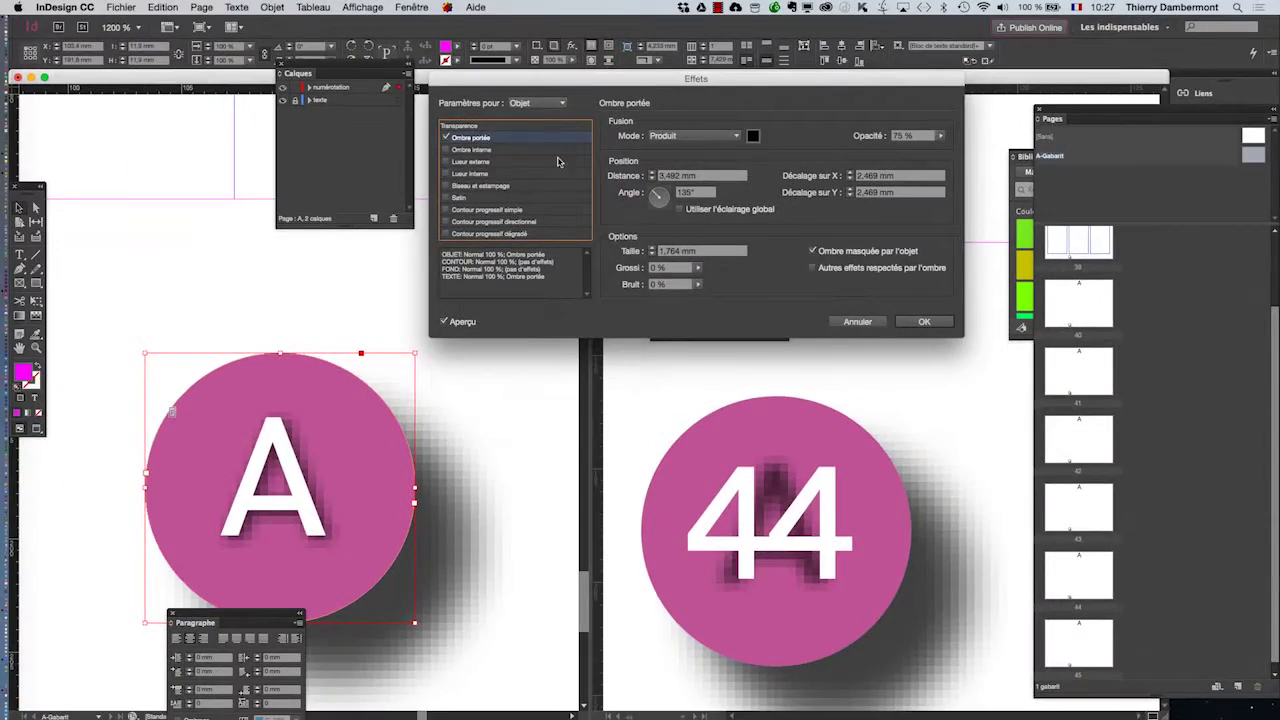
- Set the circle's drop shadow size and distance both to 1 mm
{"action": "left_click", "coordinate": [653, 256]}
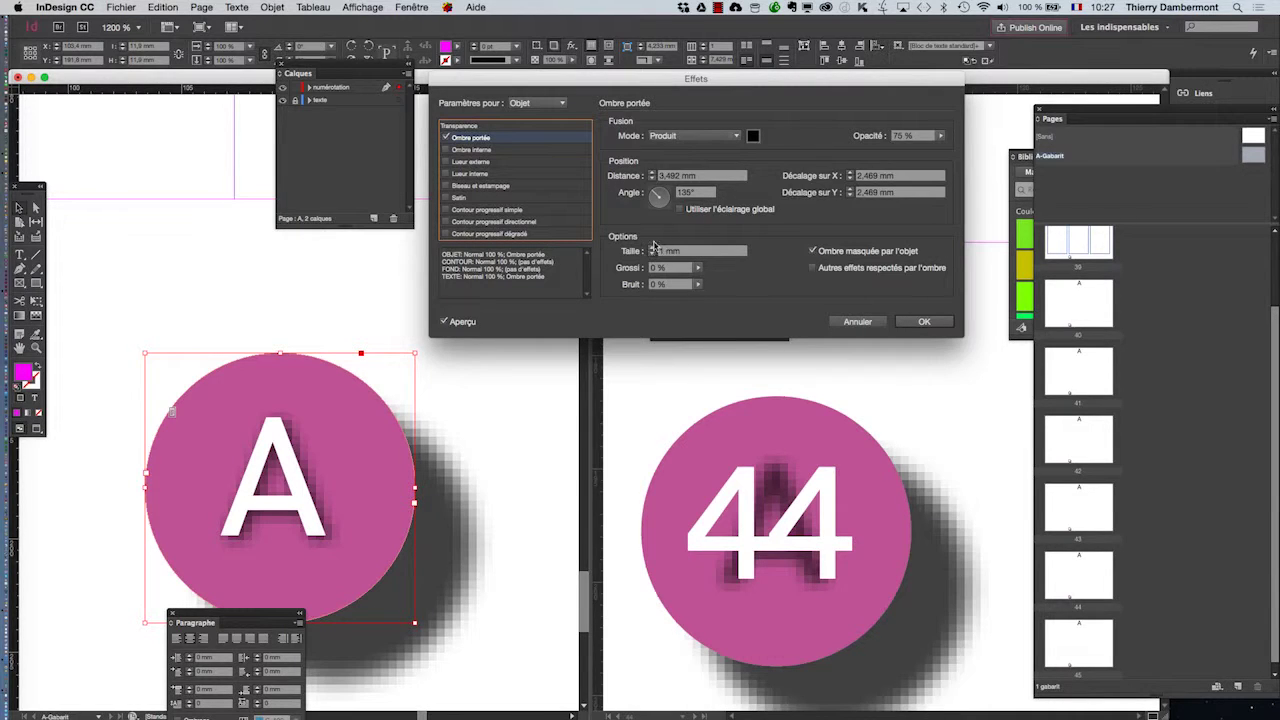
{"action": "left_click", "coordinate": [652, 178]}
{"action": "left_click", "coordinate": [652, 178]}
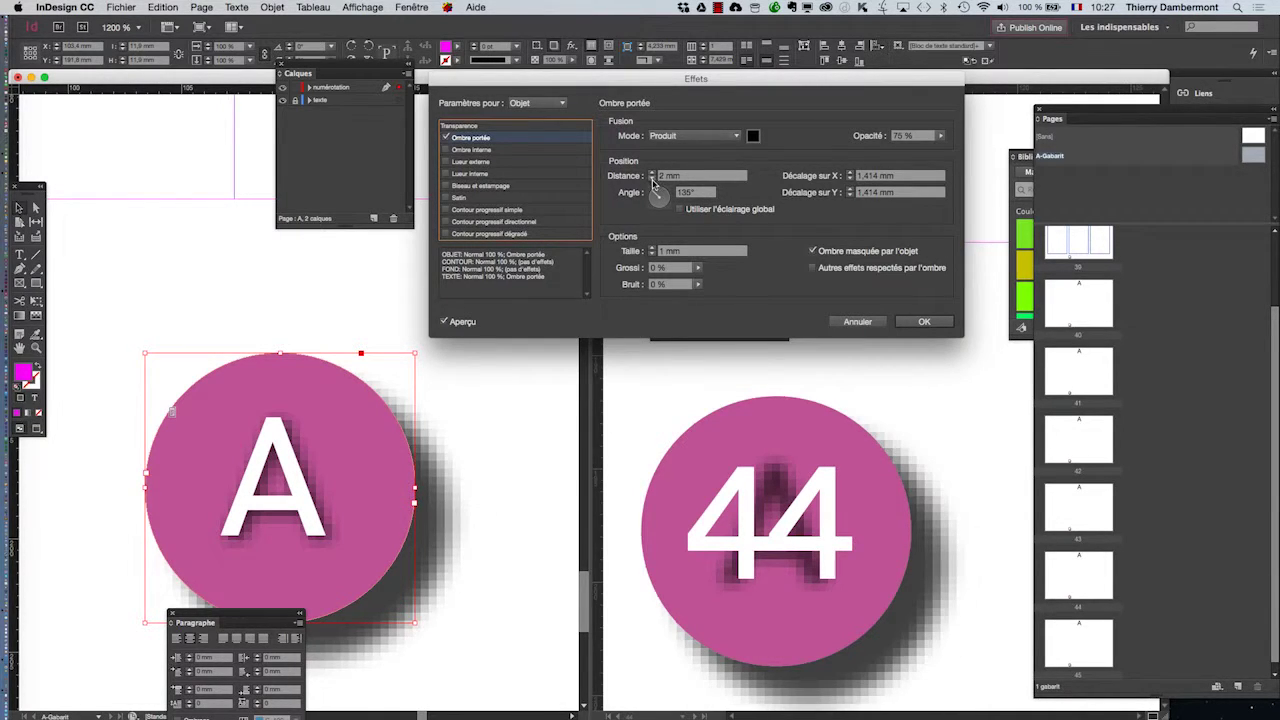
{"action": "left_click", "coordinate": [652, 178]}
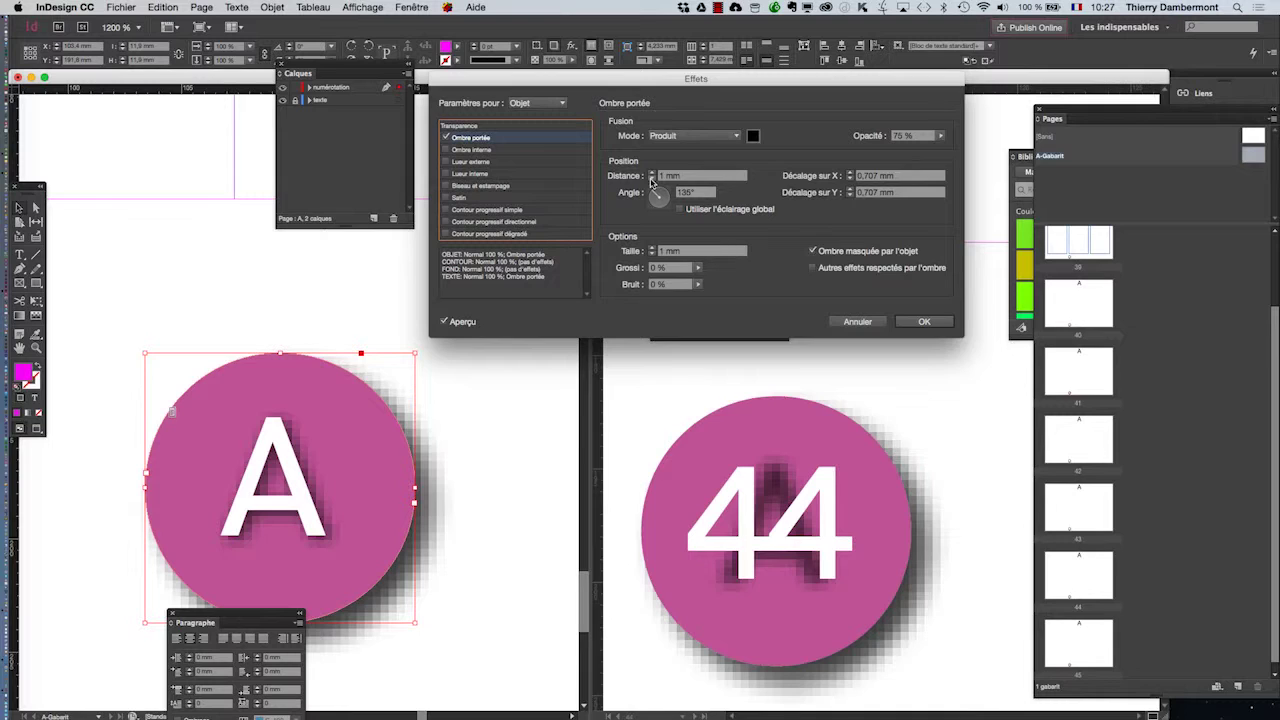
- Switch the effect settings to the badge's text and replace its drop shadow with an inner shadow
{"action": "left_click", "coordinate": [552, 104]}
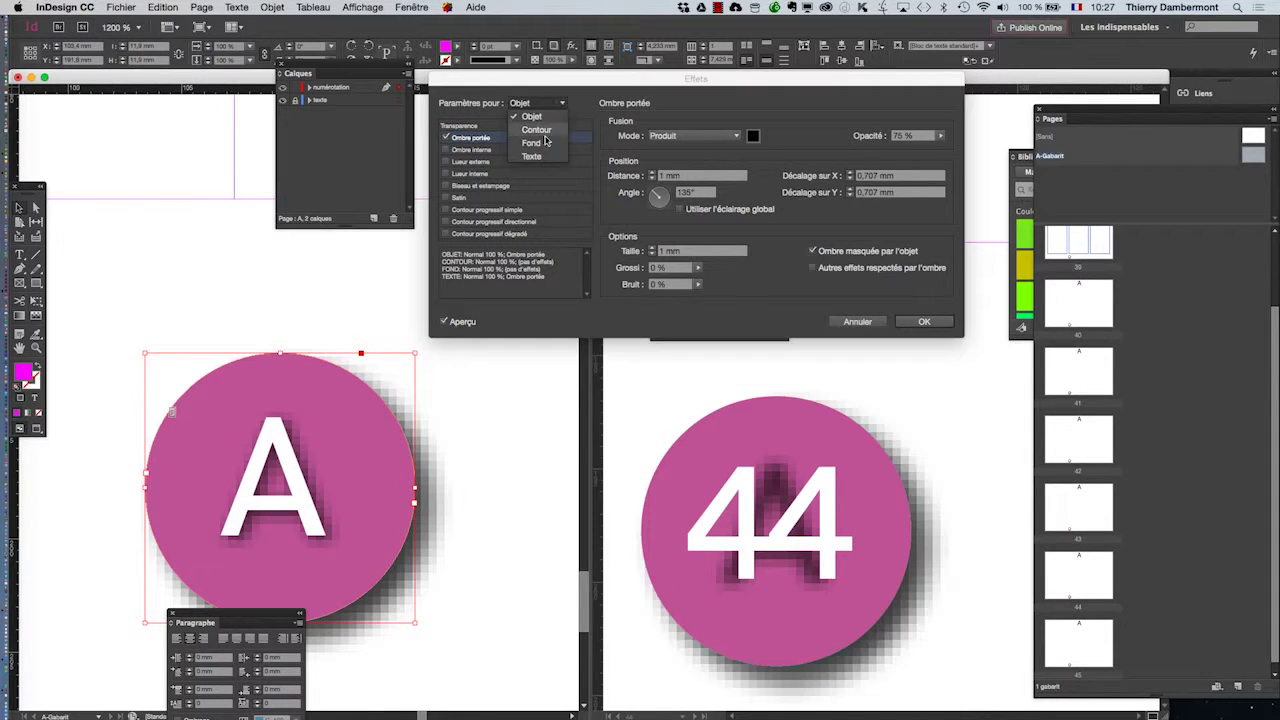
{"action": "left_click", "coordinate": [532, 156]}
{"action": "left_click", "coordinate": [446, 137]}
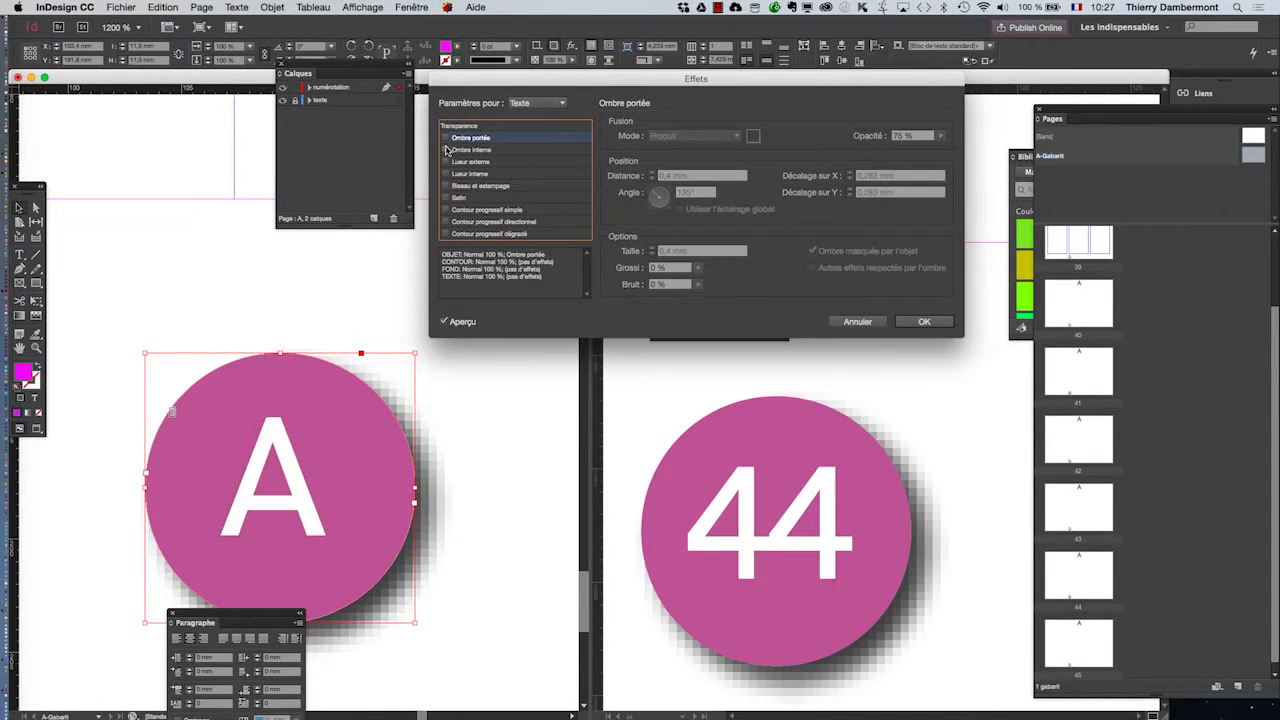
{"action": "left_click", "coordinate": [446, 149]}
{"action": "left_click", "coordinate": [472, 149]}
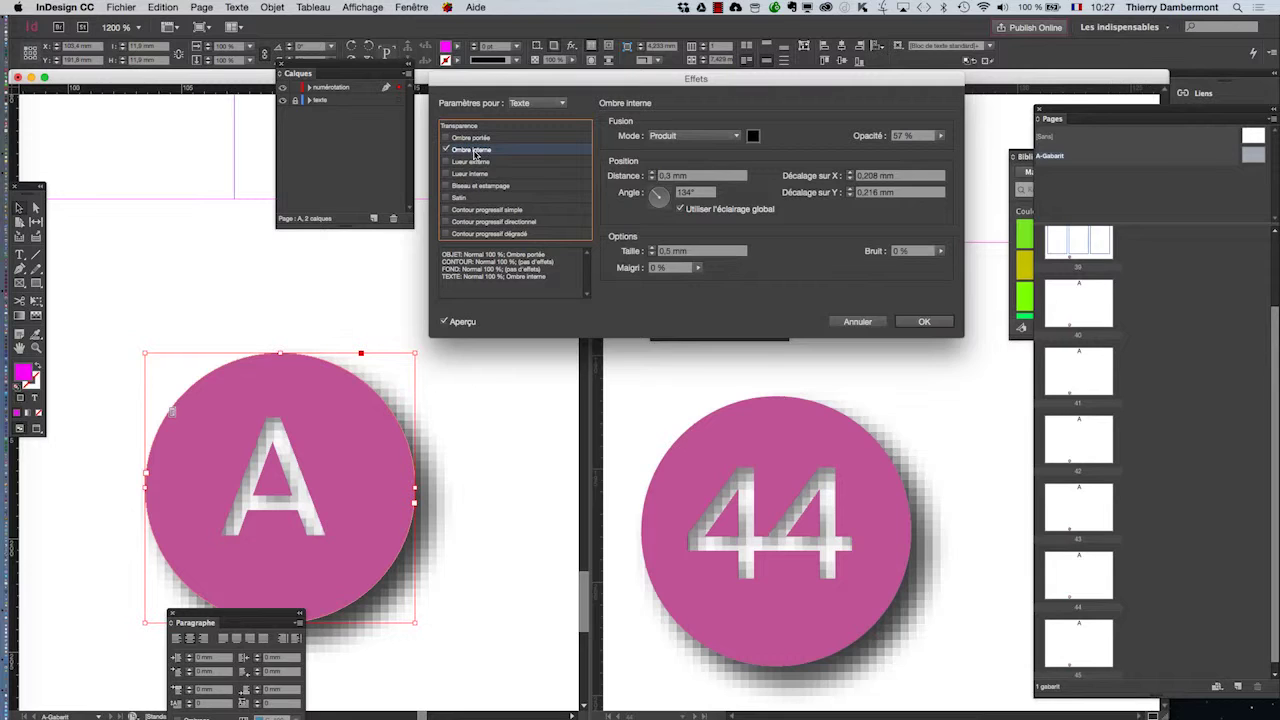
- Set the text's inner shadow distance to 0.5 mm and apply the effects
{"action": "left_click", "coordinate": [671, 176]}
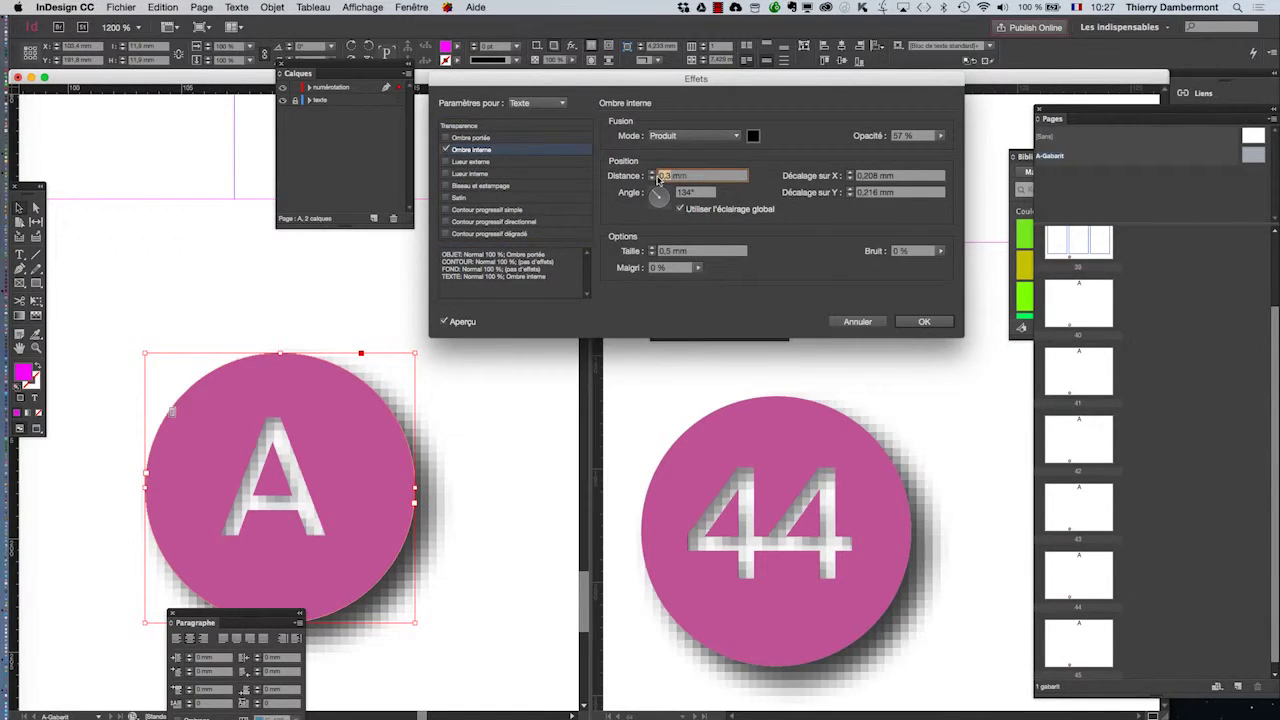
{"action": "type", "text": "0,5"}
{"action": "key", "text": "Tab"}
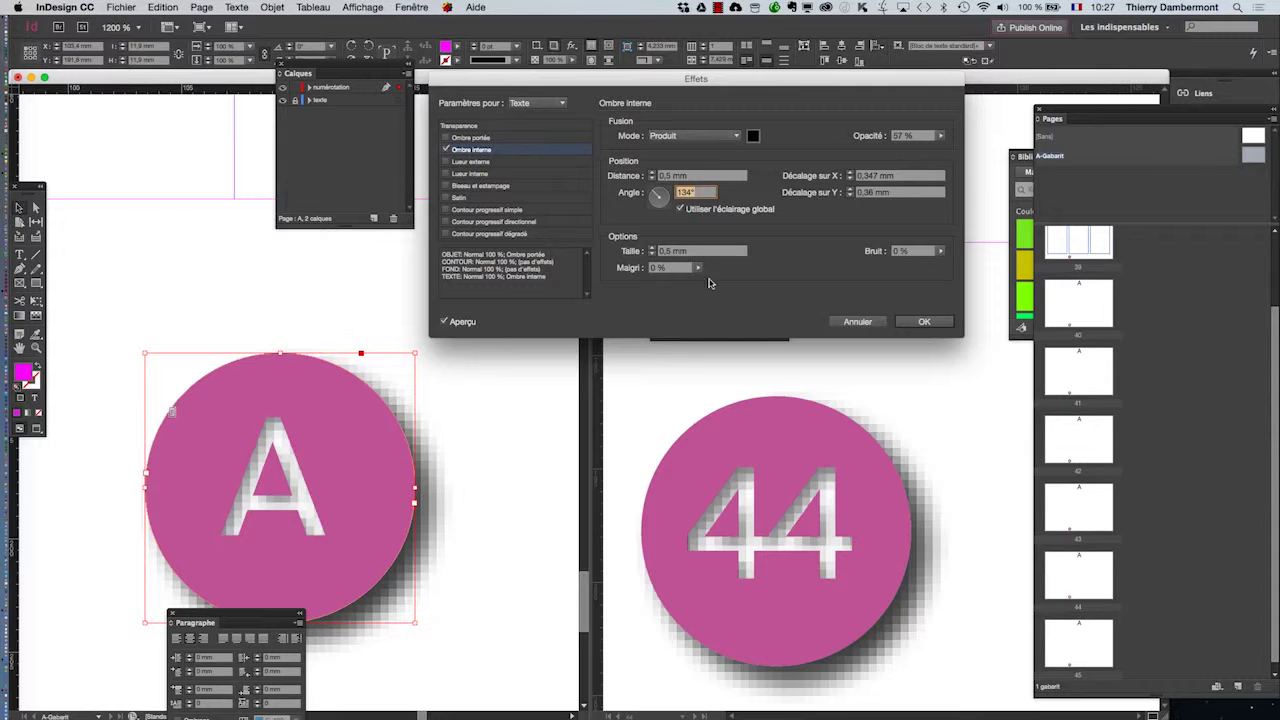
{"action": "left_click", "coordinate": [908, 322]}
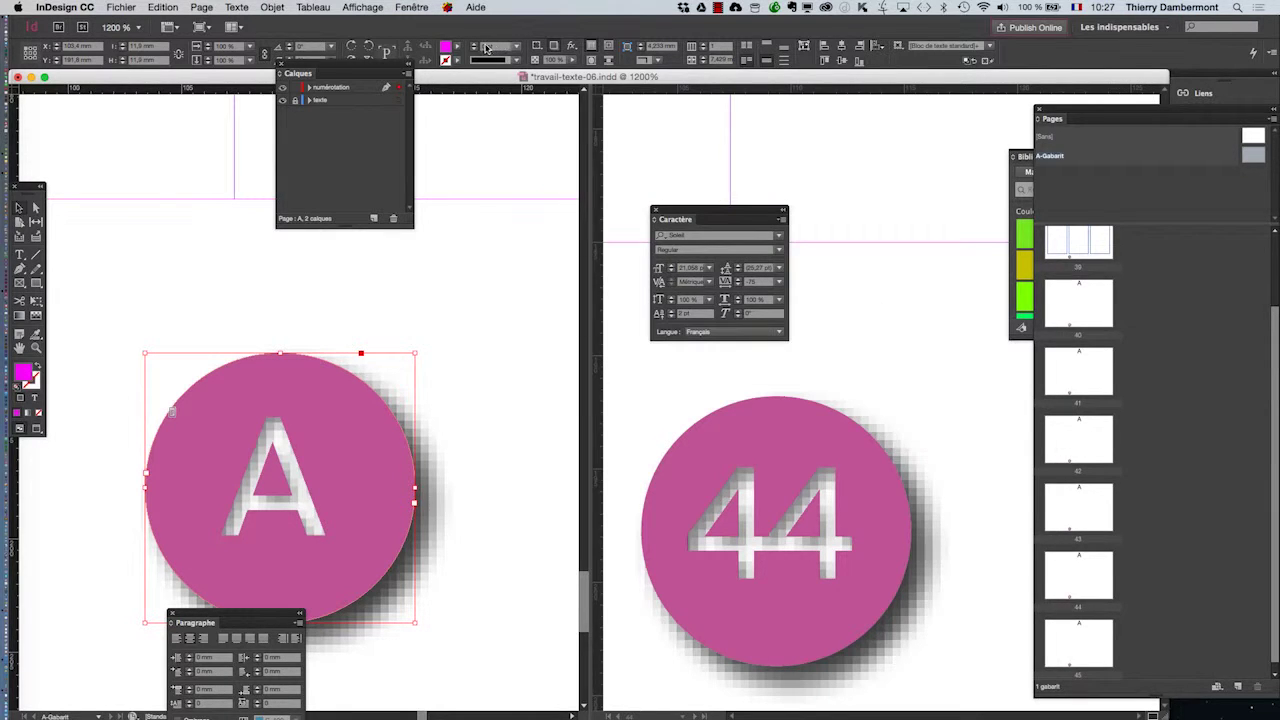
- Set the master-page view to high-quality display and move the Paragraph panel clear of the badge
{"action": "left_click", "coordinate": [355, 5]}
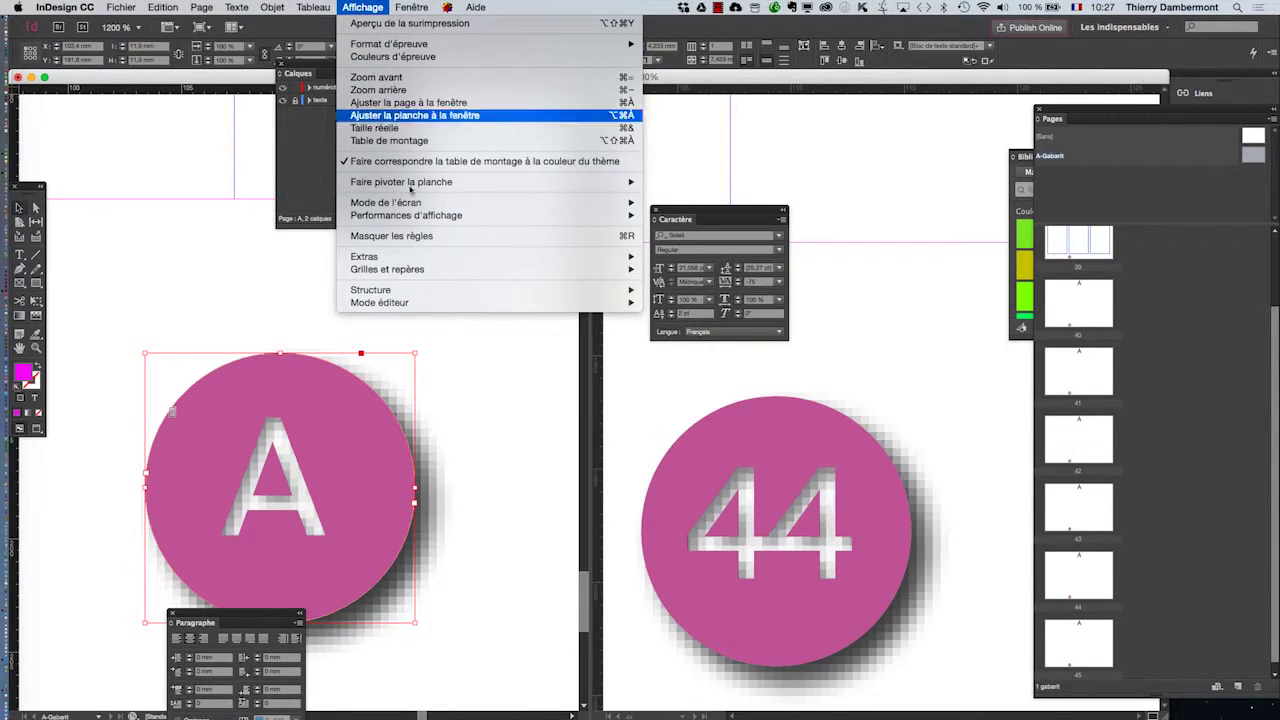
{"action": "mouse_move", "coordinate": [430, 216]}
{"action": "left_click", "coordinate": [699, 241]}
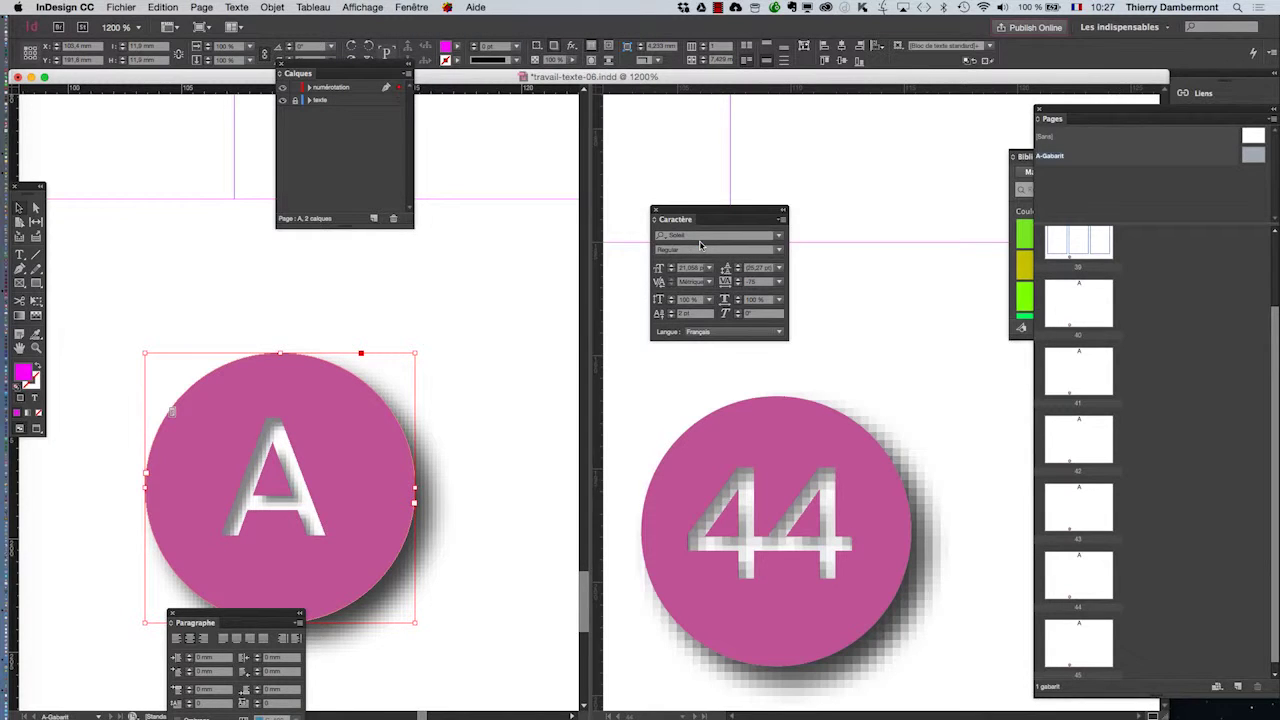
{"action": "left_click_drag", "start_coordinate": [270, 619], "coordinate": [480, 712]}
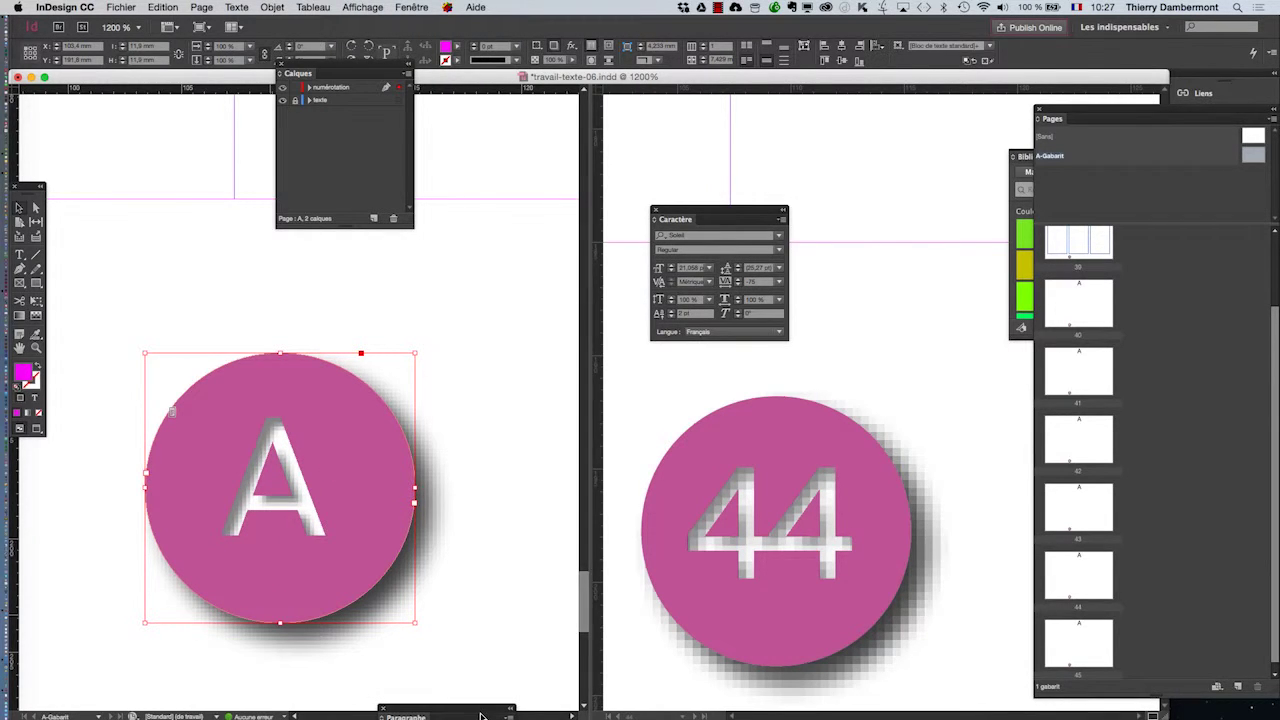
- Set the page 44 view to high-quality display as well and show its badge at 800%
{"action": "left_click", "coordinate": [688, 699]}
{"action": "left_click", "coordinate": [385, 9]}
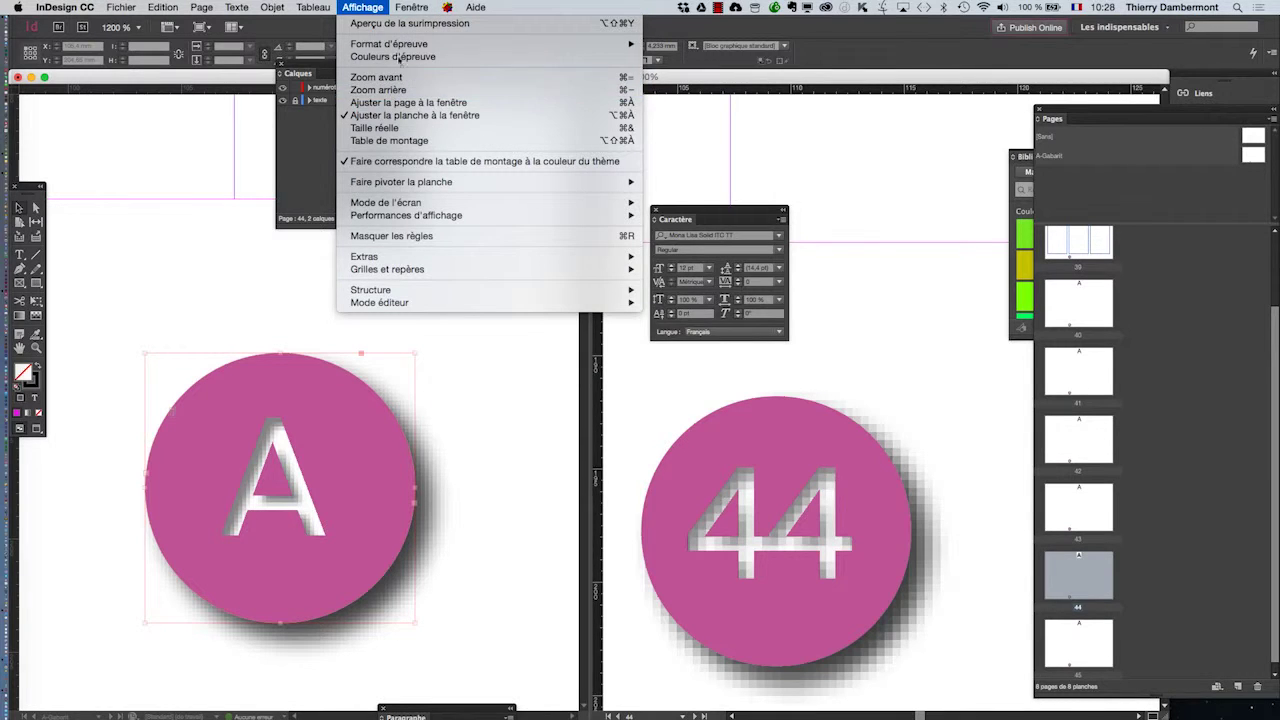
{"action": "mouse_move", "coordinate": [430, 216]}
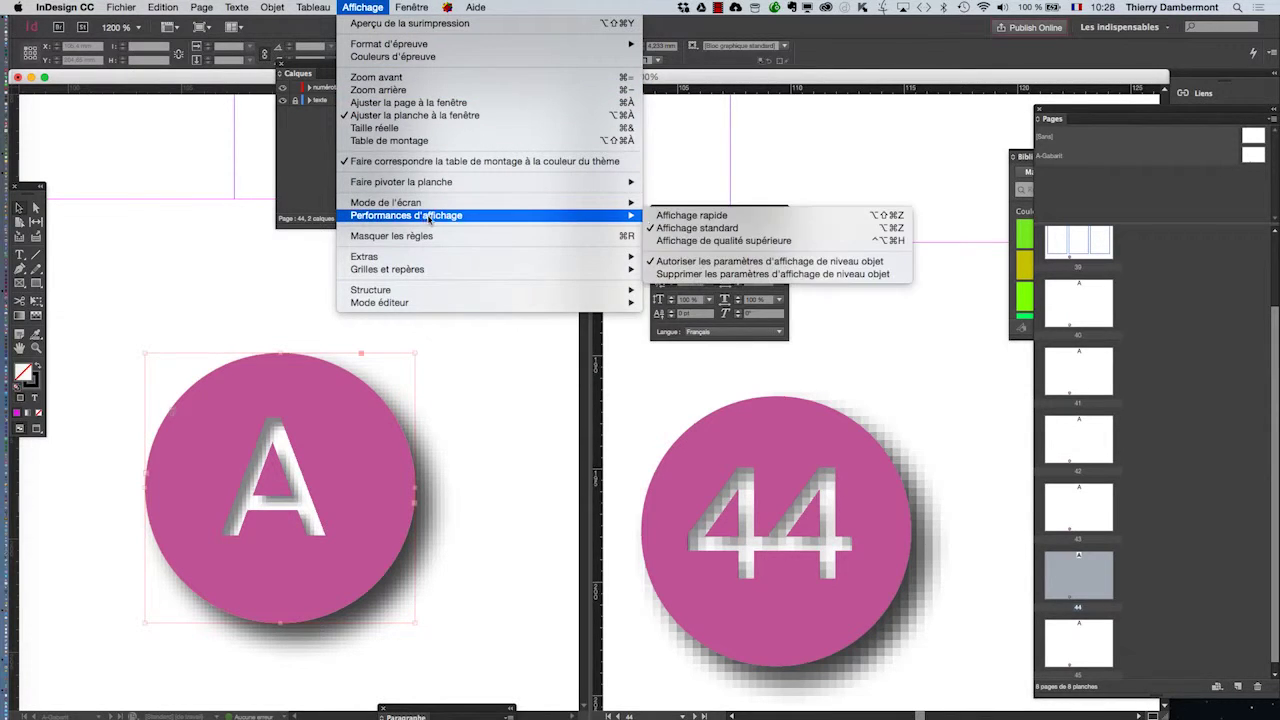
{"action": "left_click", "coordinate": [690, 240]}
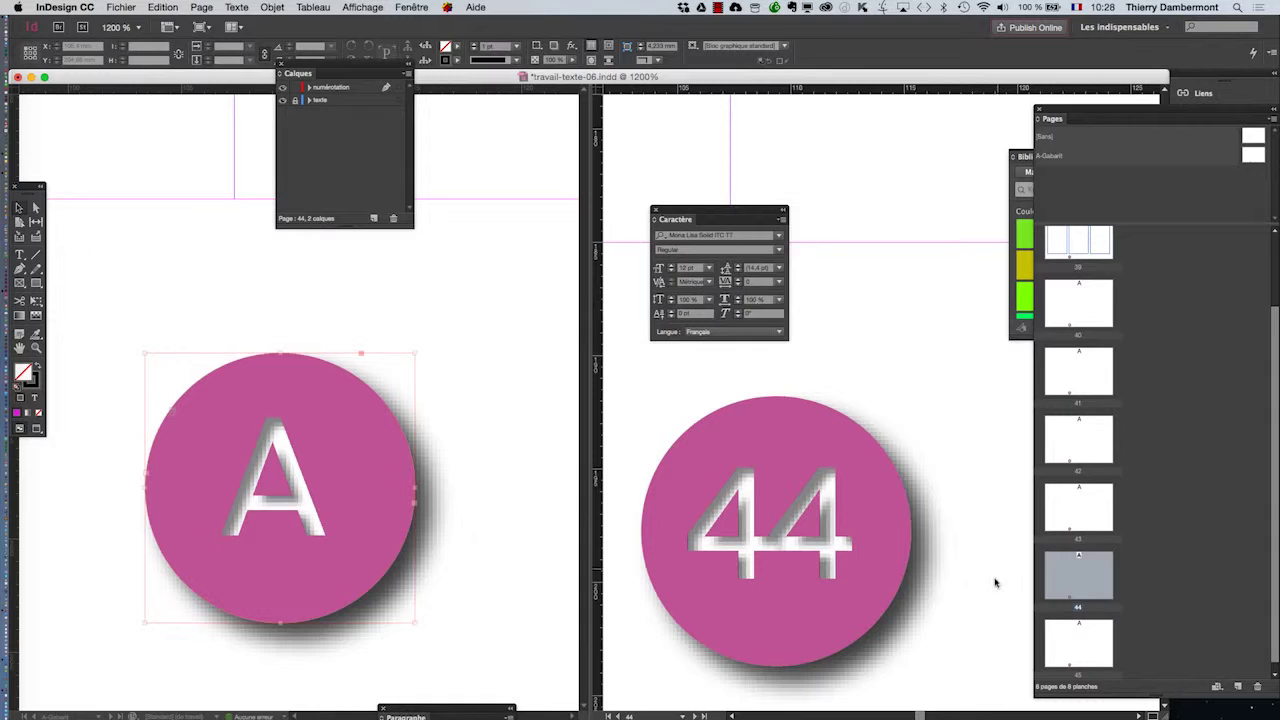
{"action": "scroll", "coordinate": [979, 576], "scroll_direction": "down", "scroll_amount": 1}
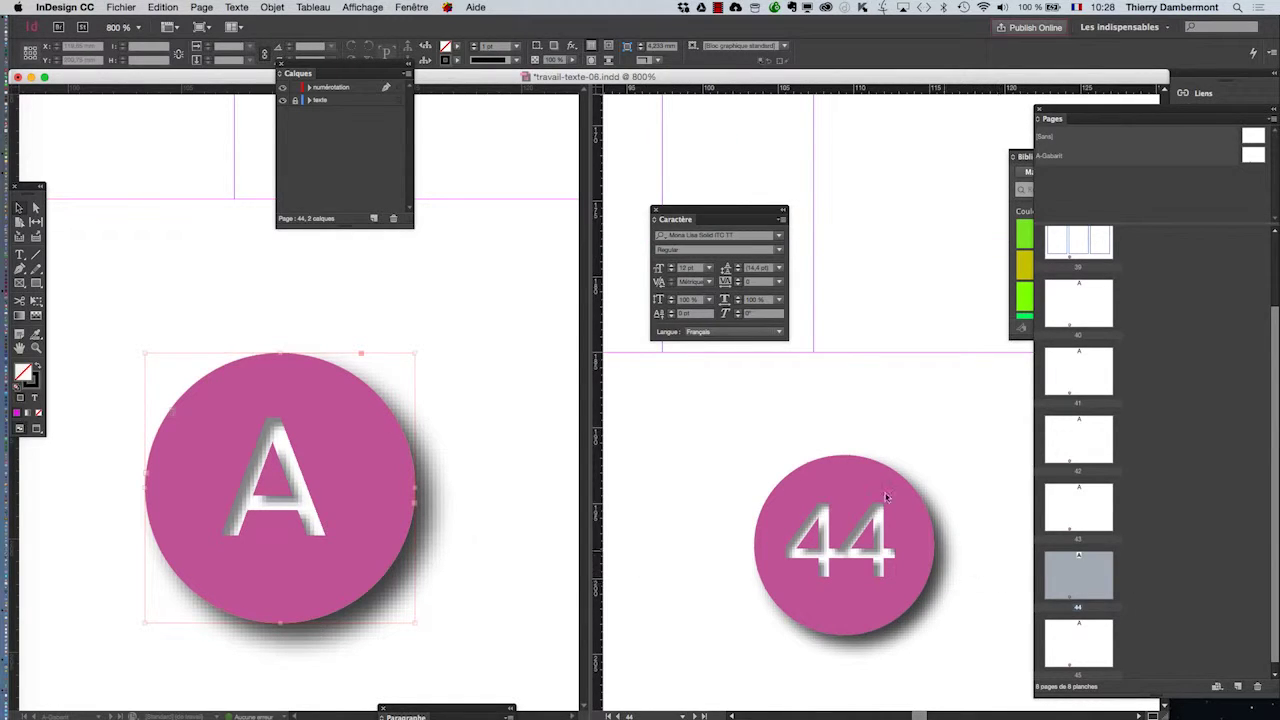
- With the page 44 view active and nothing selected there, turn on global light in the drop shadow settings and apply it
{"action": "left_click", "coordinate": [283, 7]}
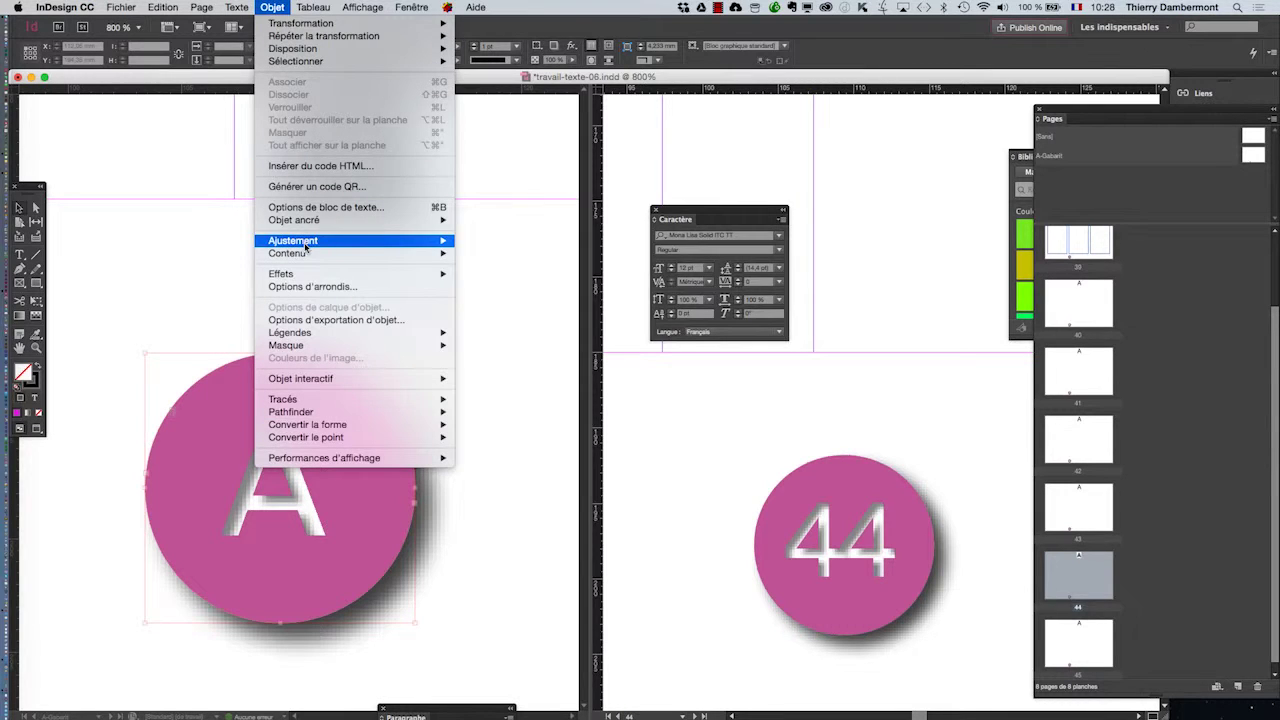
{"action": "mouse_move", "coordinate": [315, 276]}
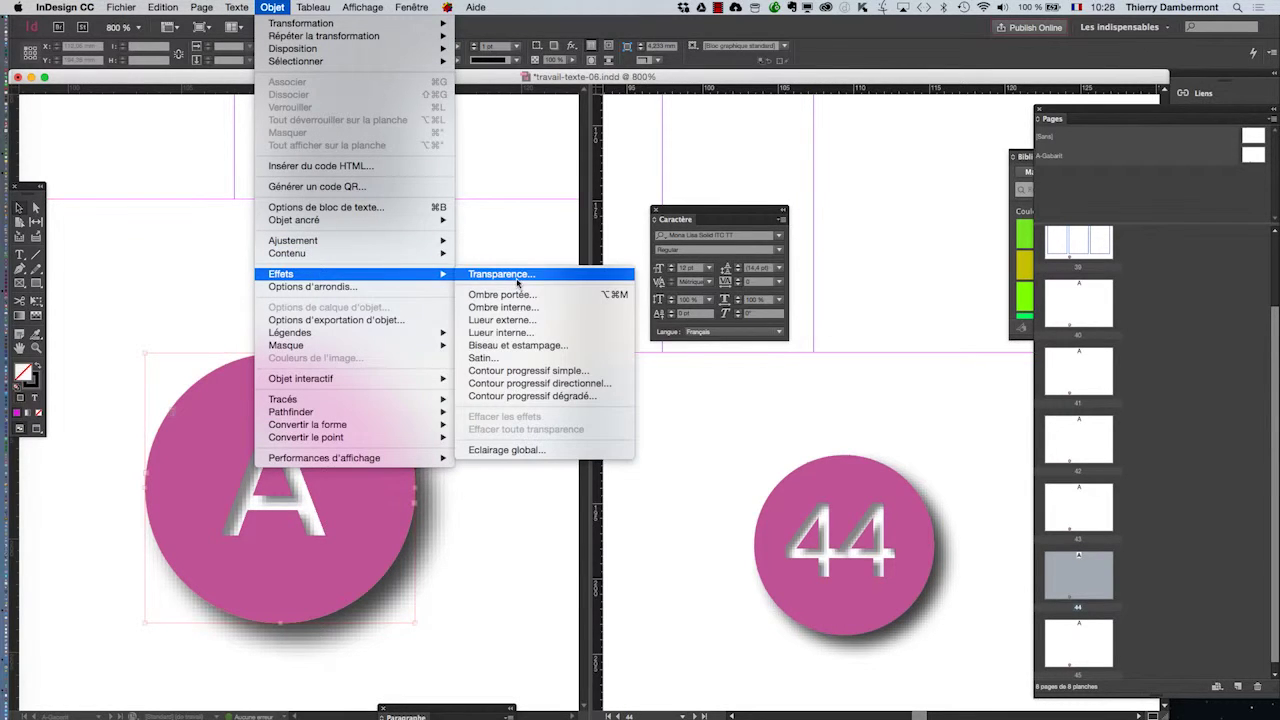
{"action": "left_click", "coordinate": [510, 294]}
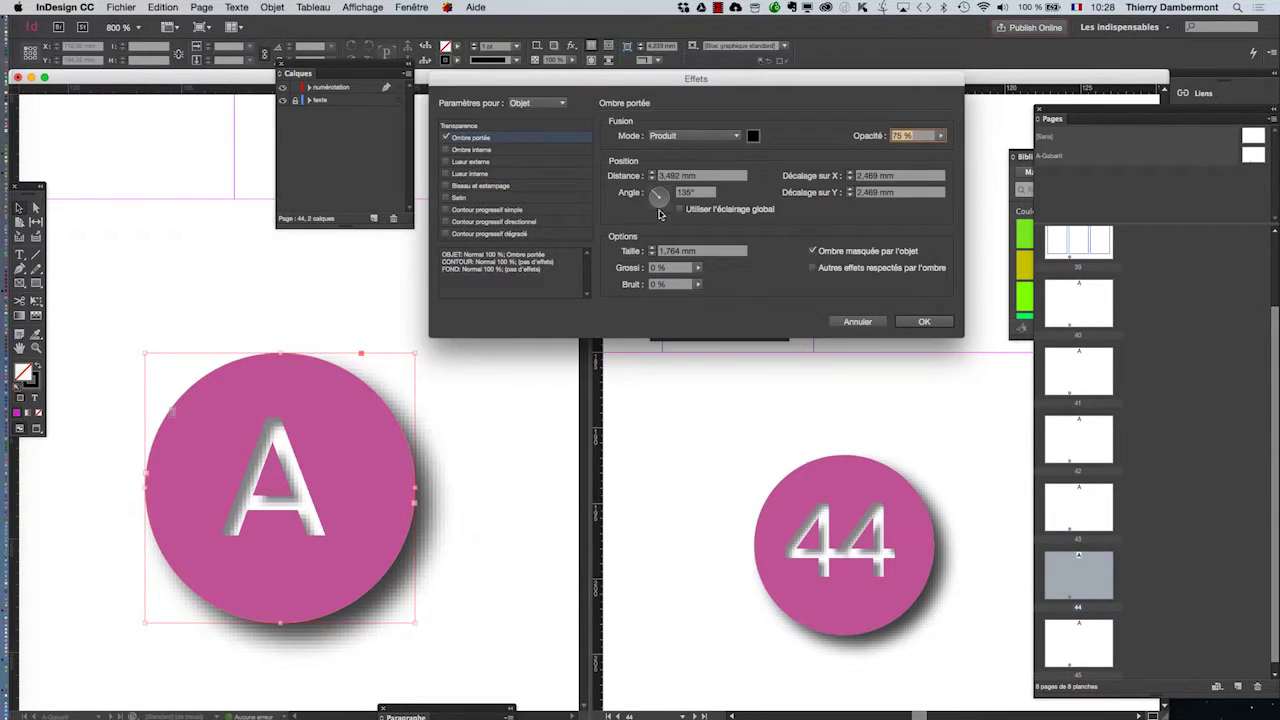
{"action": "left_click", "coordinate": [679, 209]}
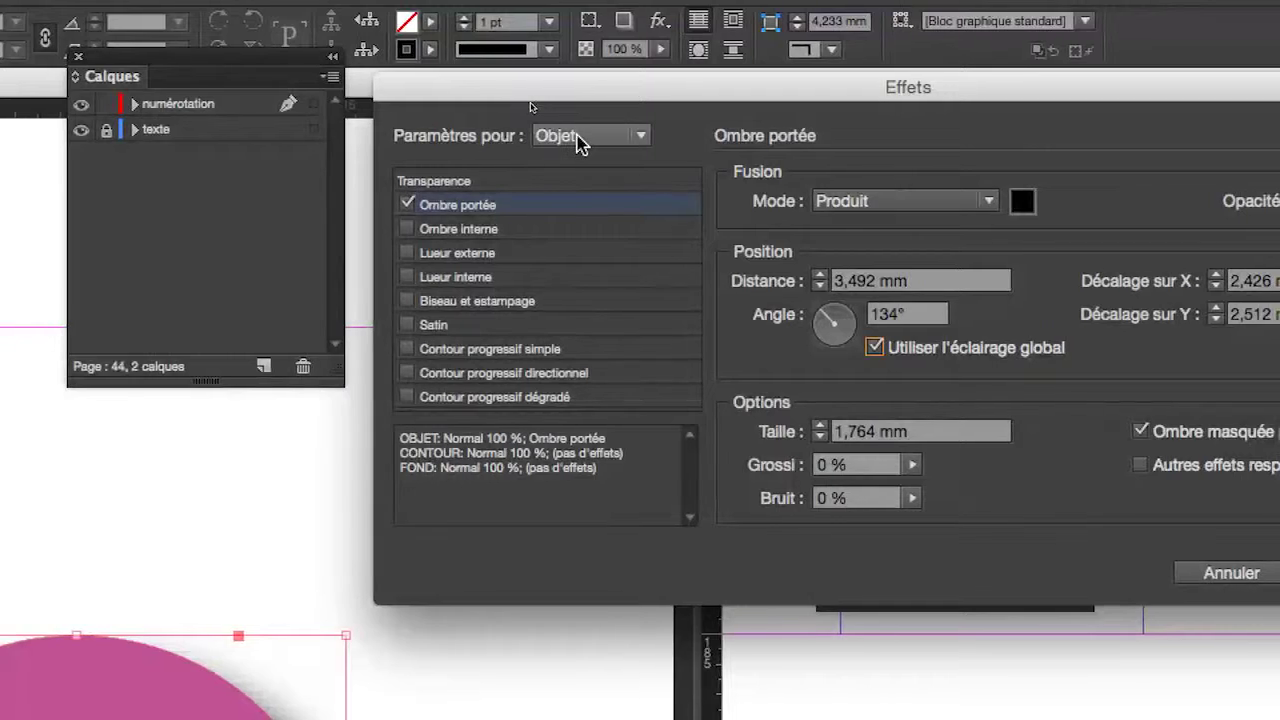
{"action": "left_click", "coordinate": [578, 137]}
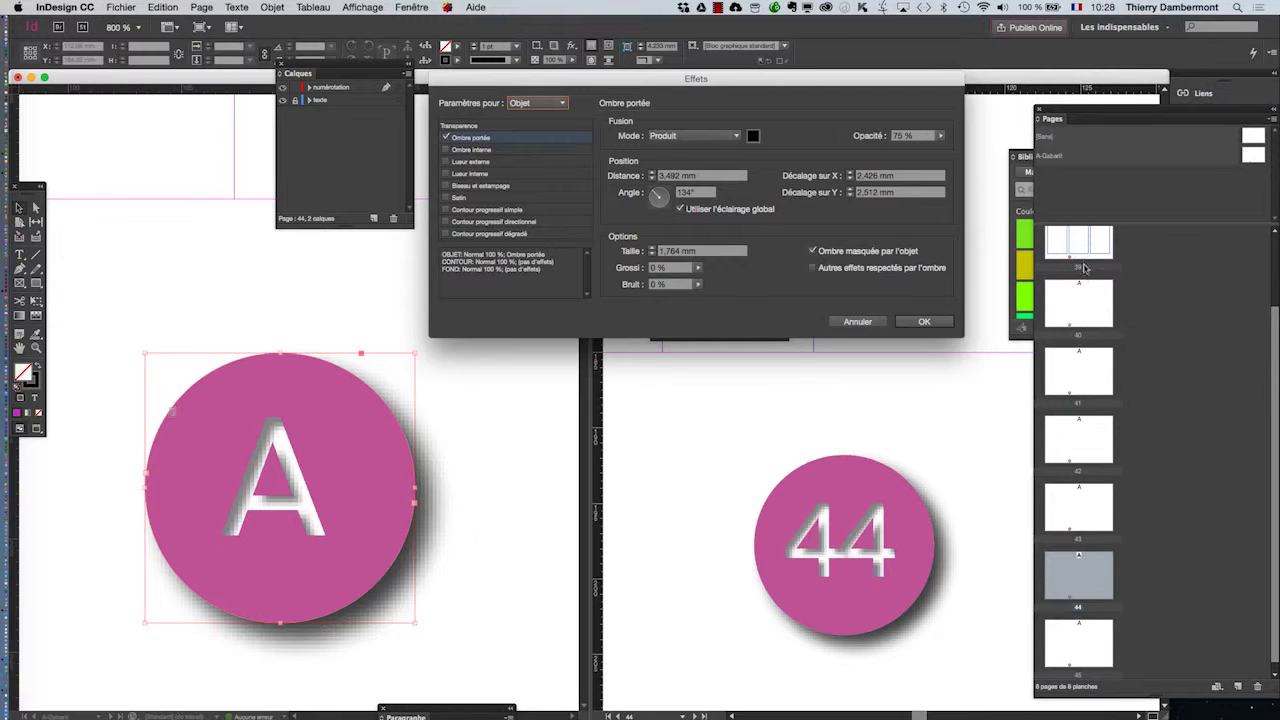
{"action": "left_click", "coordinate": [924, 321]}
- Select the master-page badge and open the inner shadow settings of its text
{"action": "left_click", "coordinate": [287, 403]}
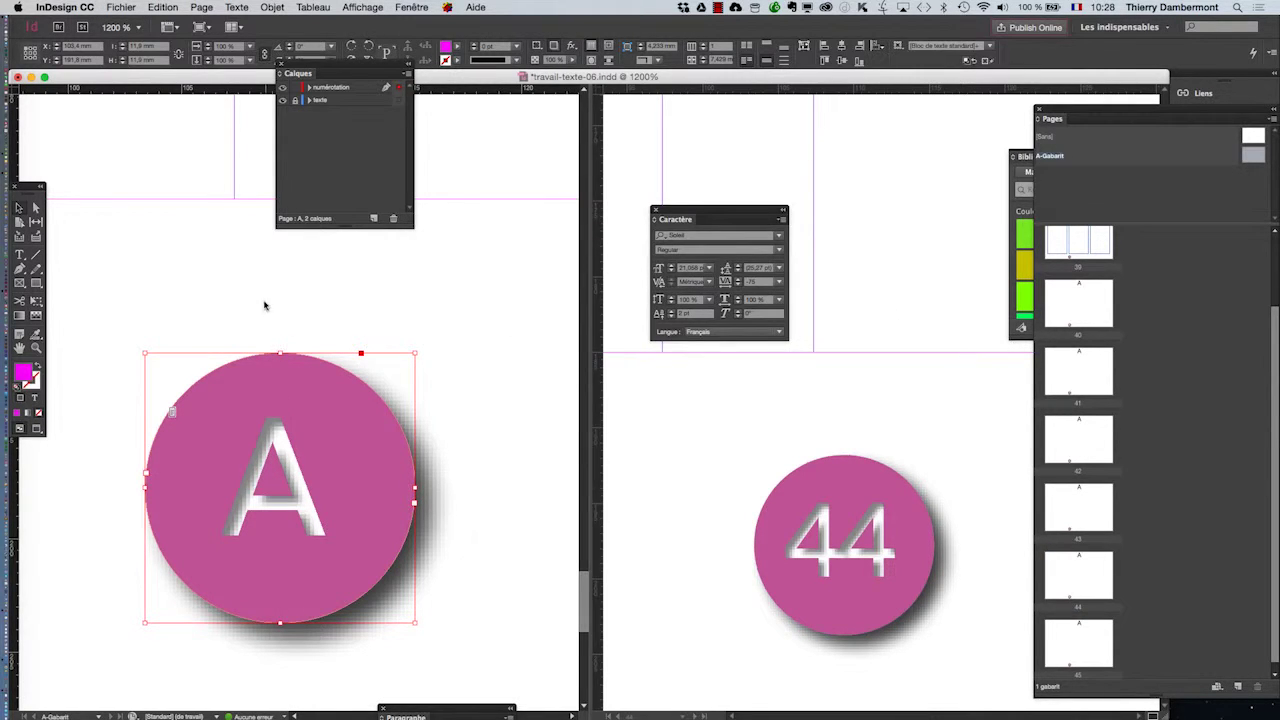
{"action": "left_click", "coordinate": [272, 7]}
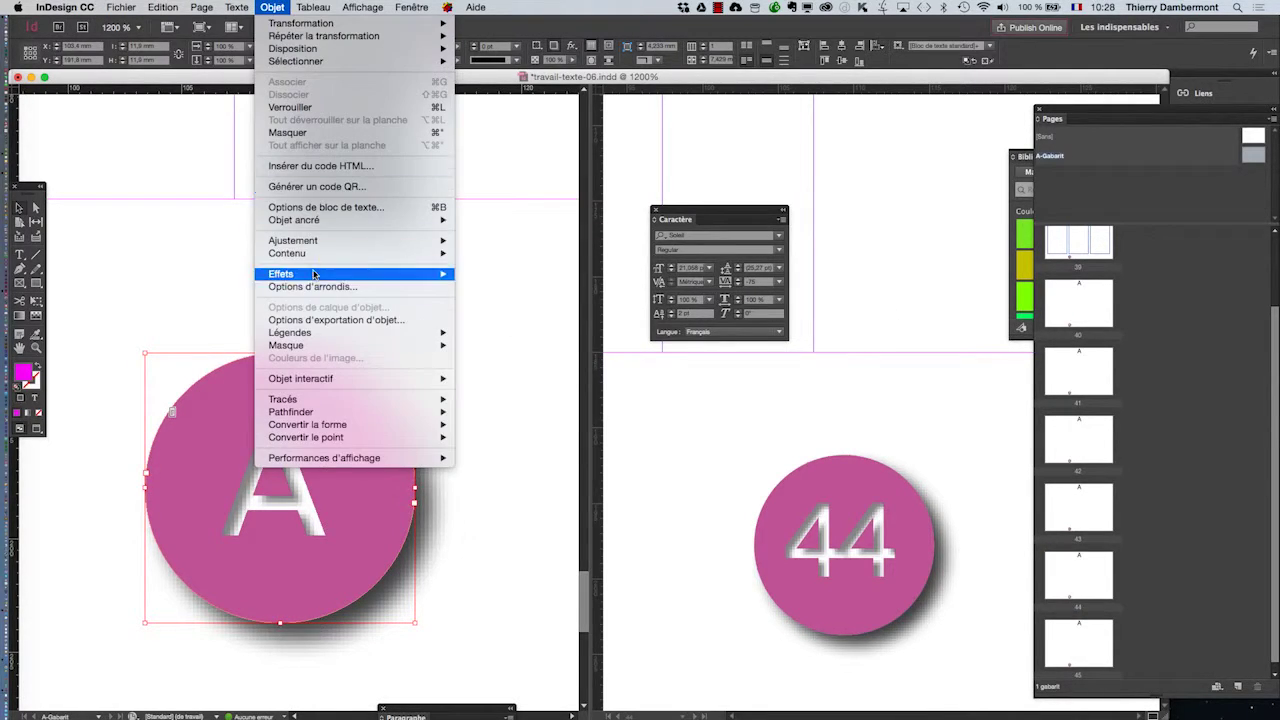
{"action": "mouse_move", "coordinate": [314, 274]}
{"action": "left_click", "coordinate": [477, 276]}
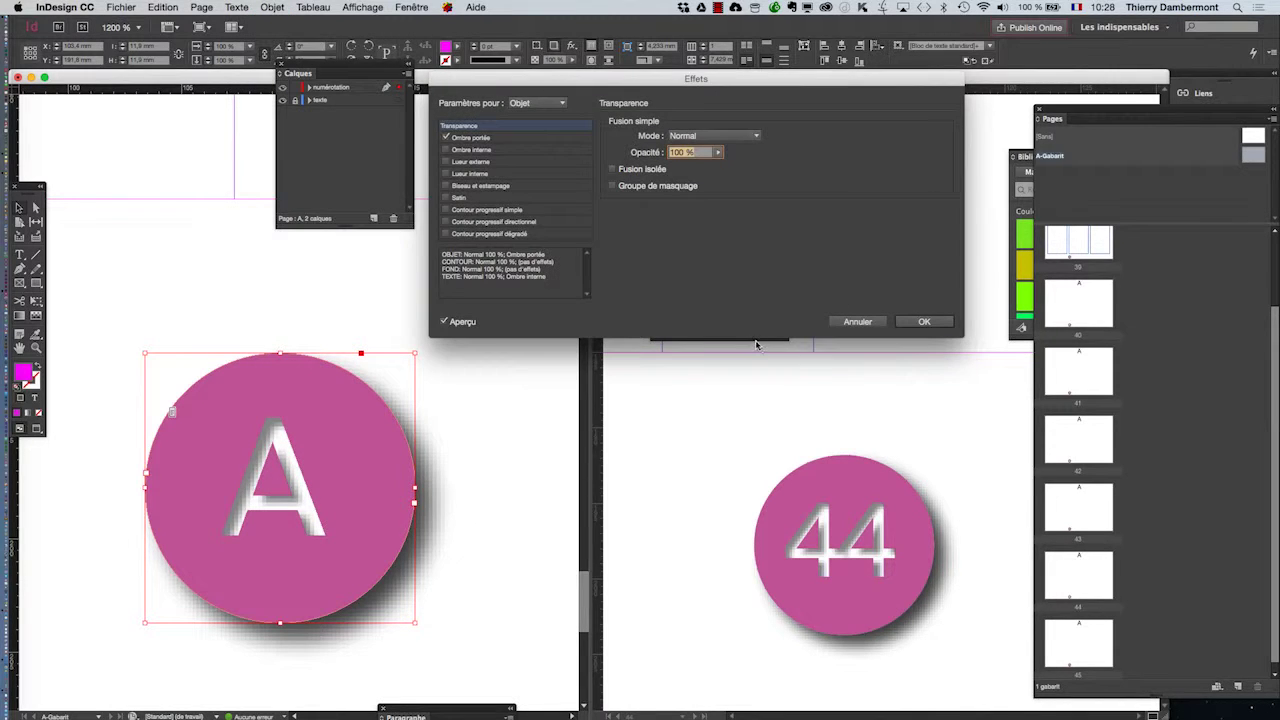
{"action": "left_click", "coordinate": [524, 103]}
{"action": "left_click", "coordinate": [532, 157]}
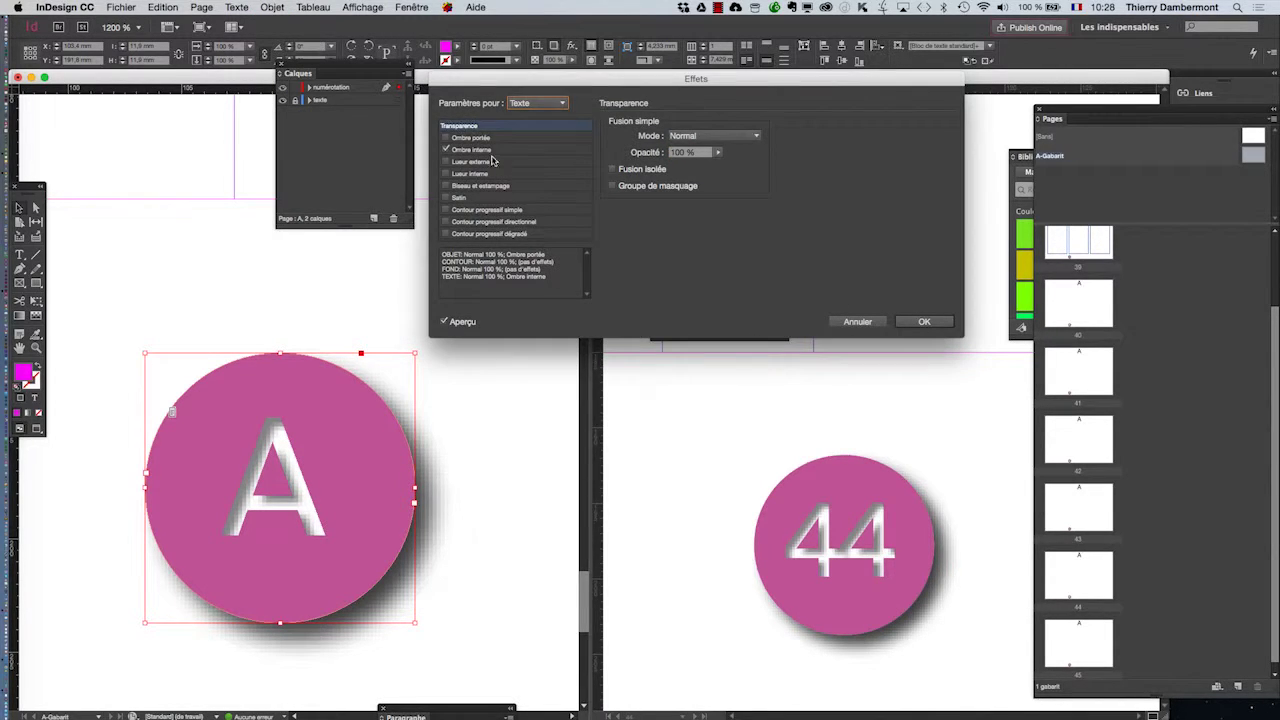
{"action": "left_click", "coordinate": [479, 152]}
- Try different global light angles for the text's inner shadow, ending at 26°, with the preview on
{"action": "left_click", "coordinate": [658, 200]}
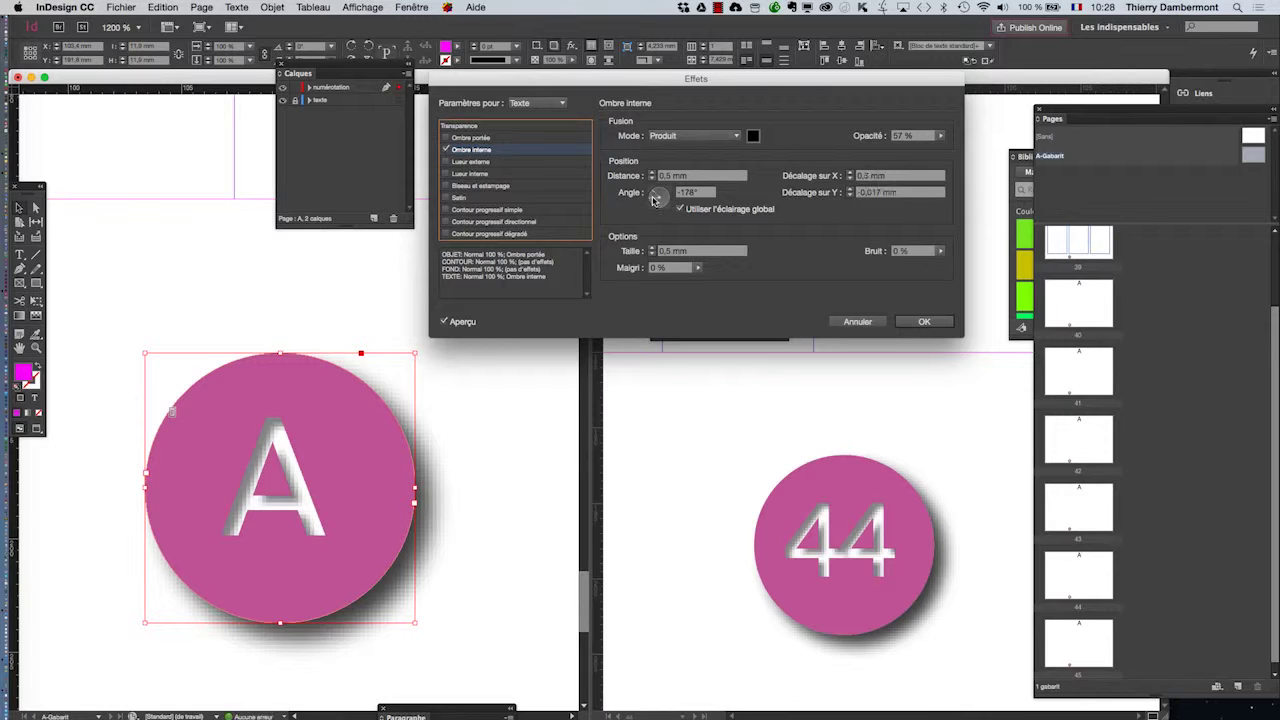
{"action": "left_click_drag", "start_coordinate": [657, 204], "coordinate": [660, 199]}
{"action": "left_click", "coordinate": [444, 321]}
{"action": "left_click", "coordinate": [444, 321]}
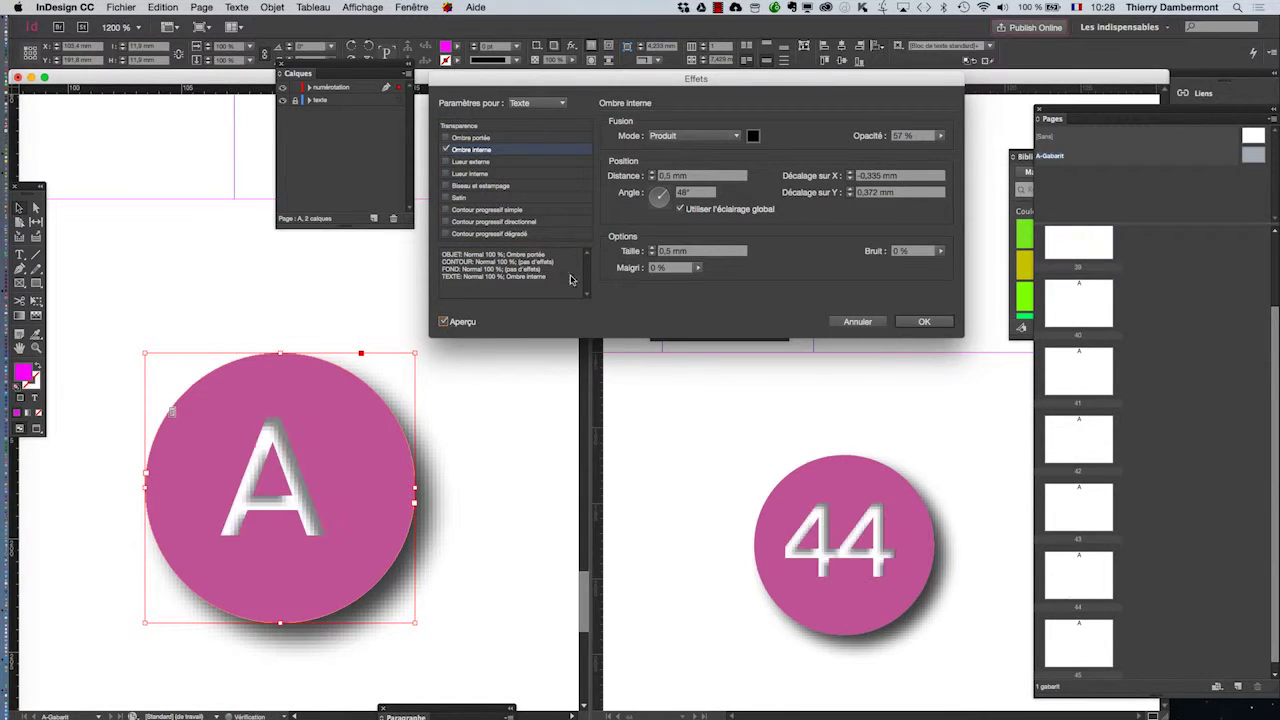
{"action": "left_click", "coordinate": [656, 195]}
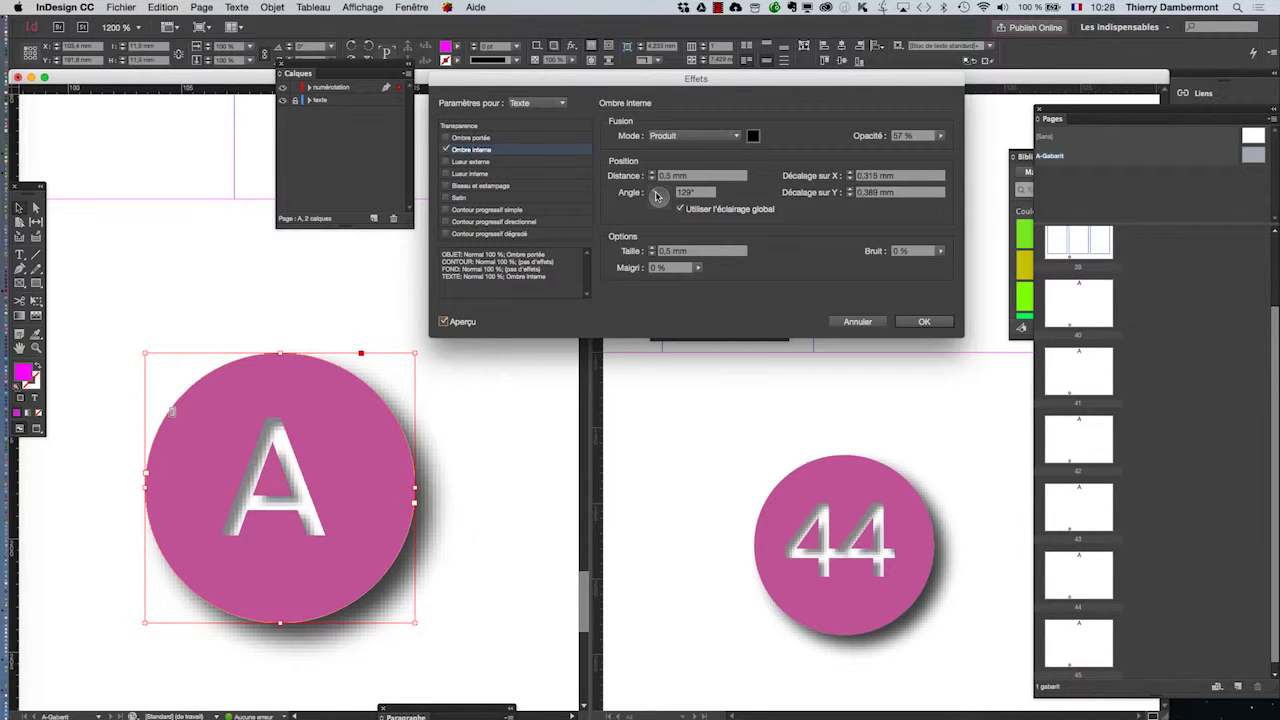
{"action": "left_click_drag", "start_coordinate": [657, 196], "coordinate": [667, 195]}
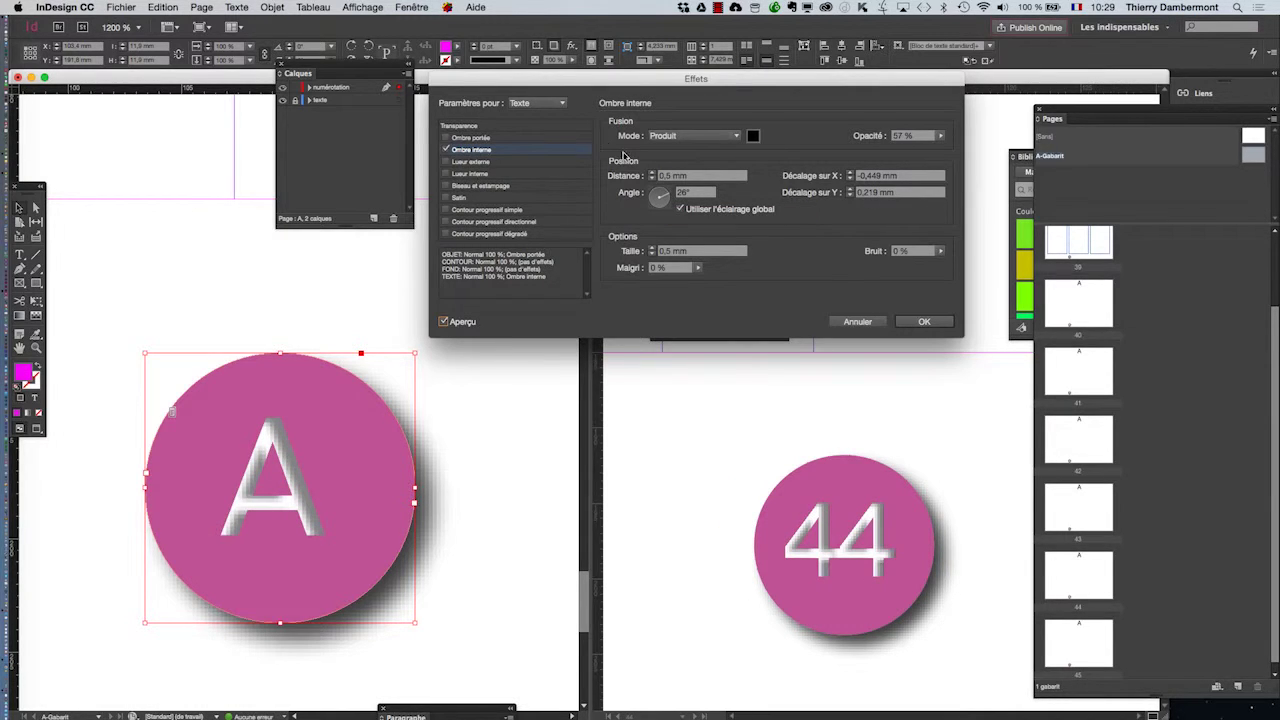
- Switch to the badge object's drop shadow, turn on global light for it and try an angle of 123°
{"action": "left_click", "coordinate": [537, 103]}
{"action": "left_click", "coordinate": [527, 113]}
{"action": "left_click", "coordinate": [500, 139]}
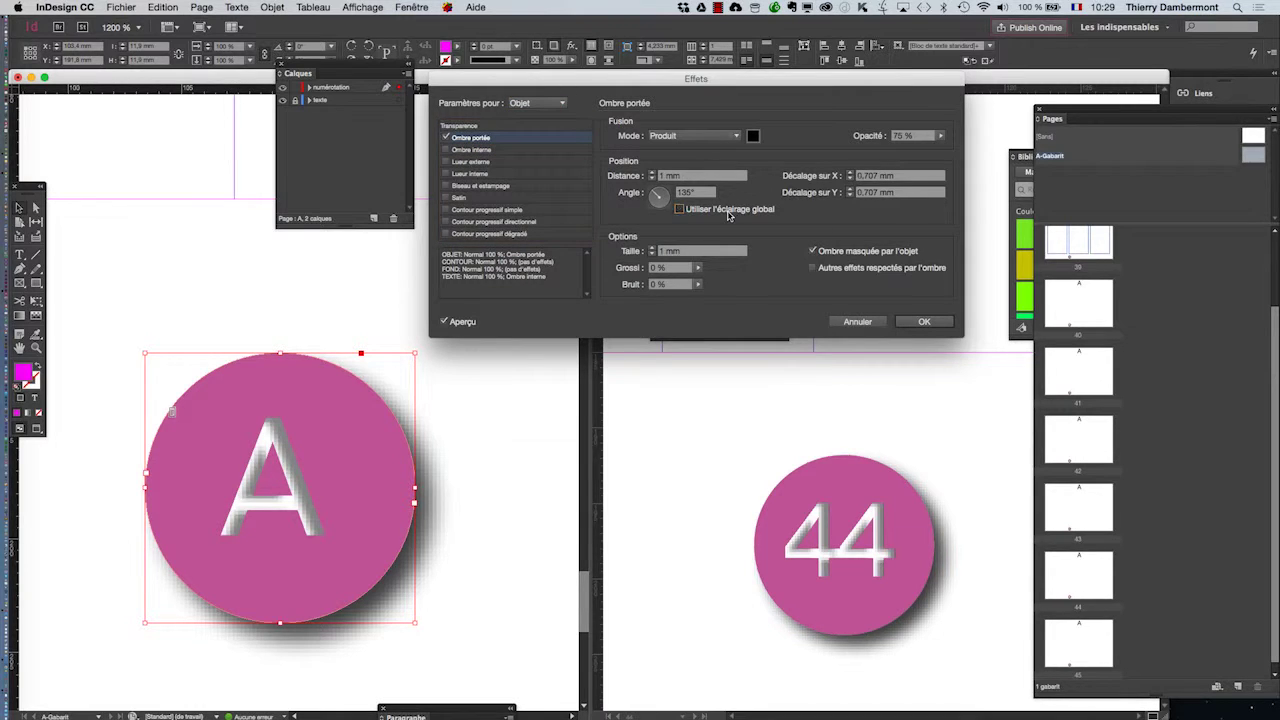
{"action": "left_click", "coordinate": [697, 213]}
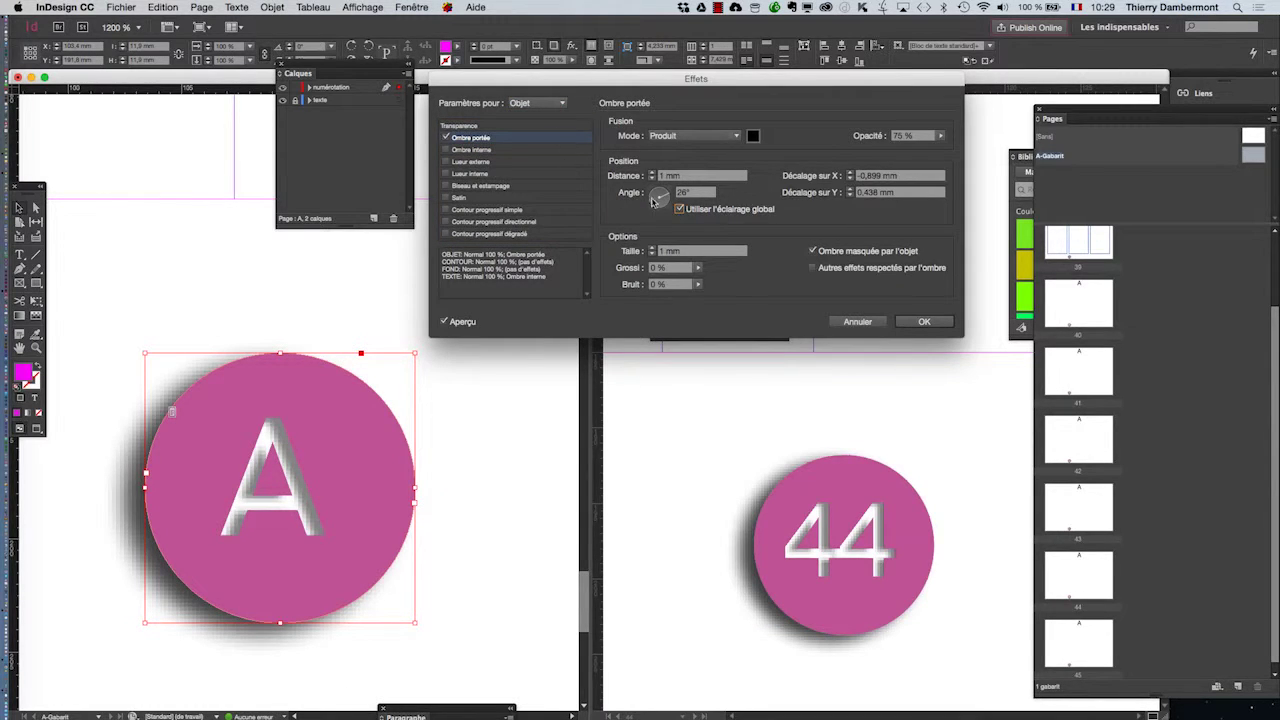
{"action": "left_click_drag", "start_coordinate": [652, 200], "coordinate": [640, 170]}
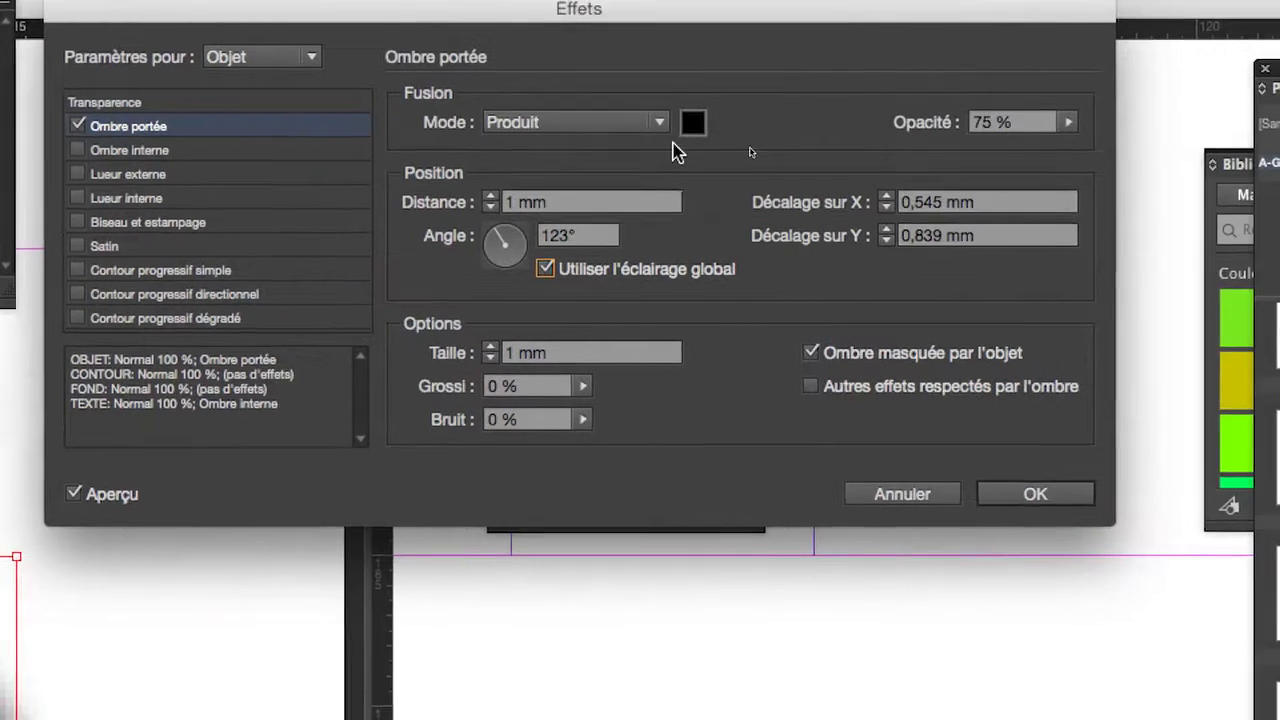
- Open the drop shadow's effect colour and try a Lab colour with L 60 and a 52
{"action": "left_click", "coordinate": [692, 123]}
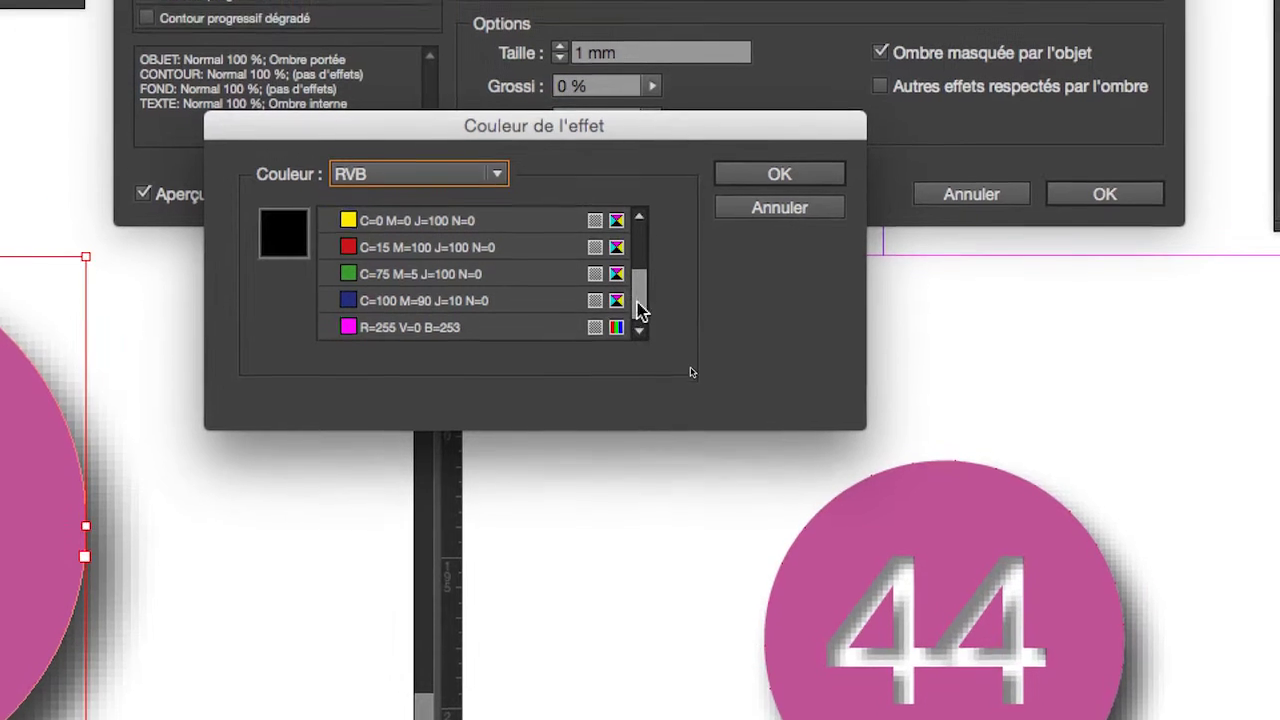
{"action": "left_click_drag", "start_coordinate": [640, 316], "coordinate": [643, 258]}
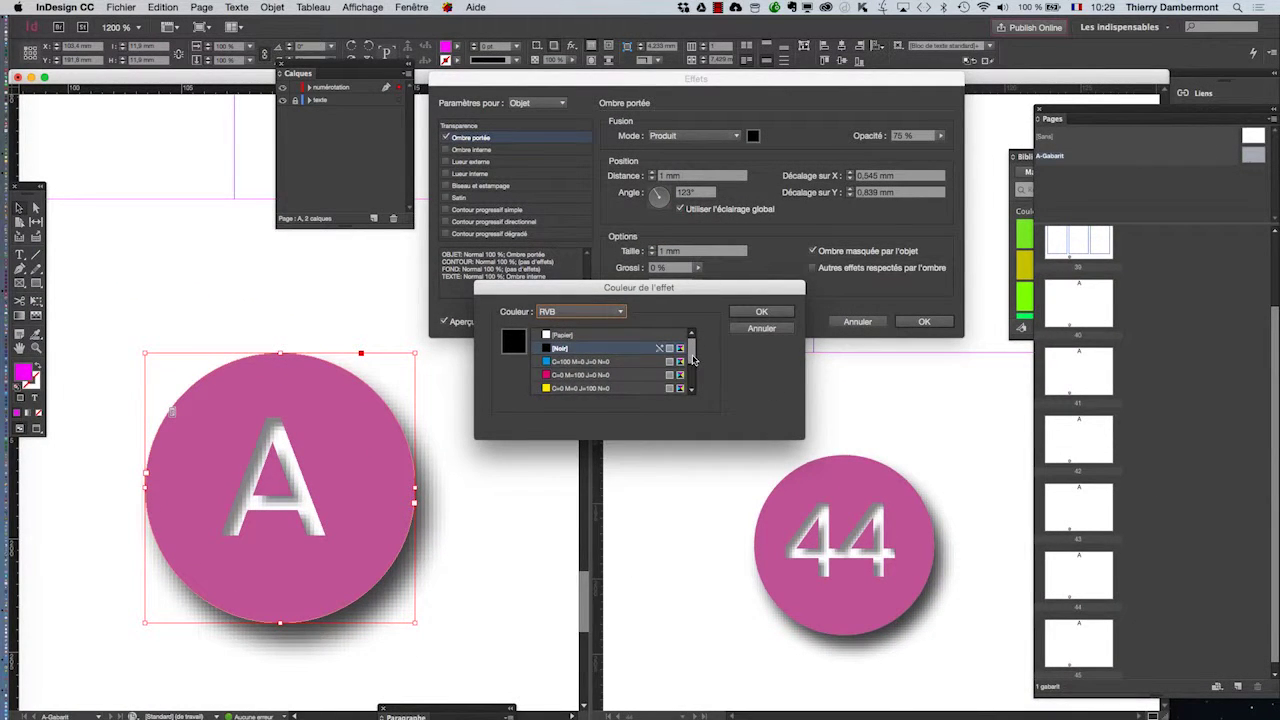
{"action": "left_click_drag", "start_coordinate": [692, 358], "coordinate": [699, 405]}
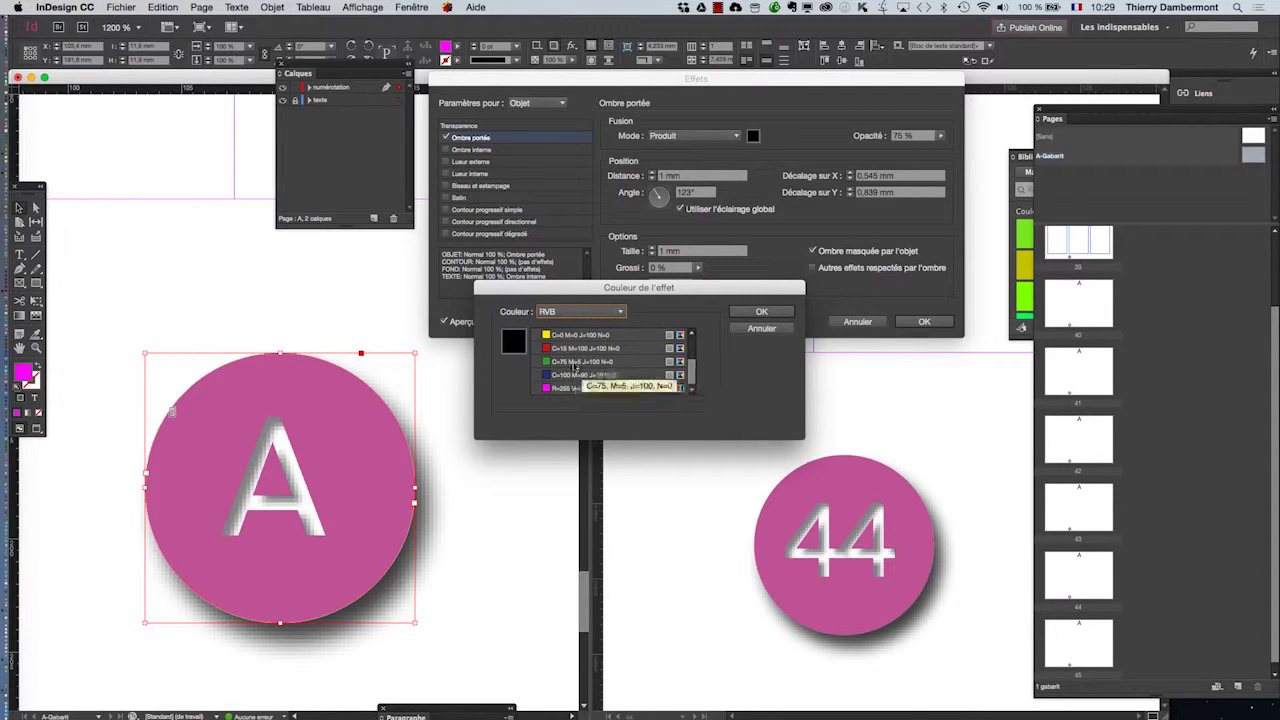
{"action": "left_click", "coordinate": [566, 313]}
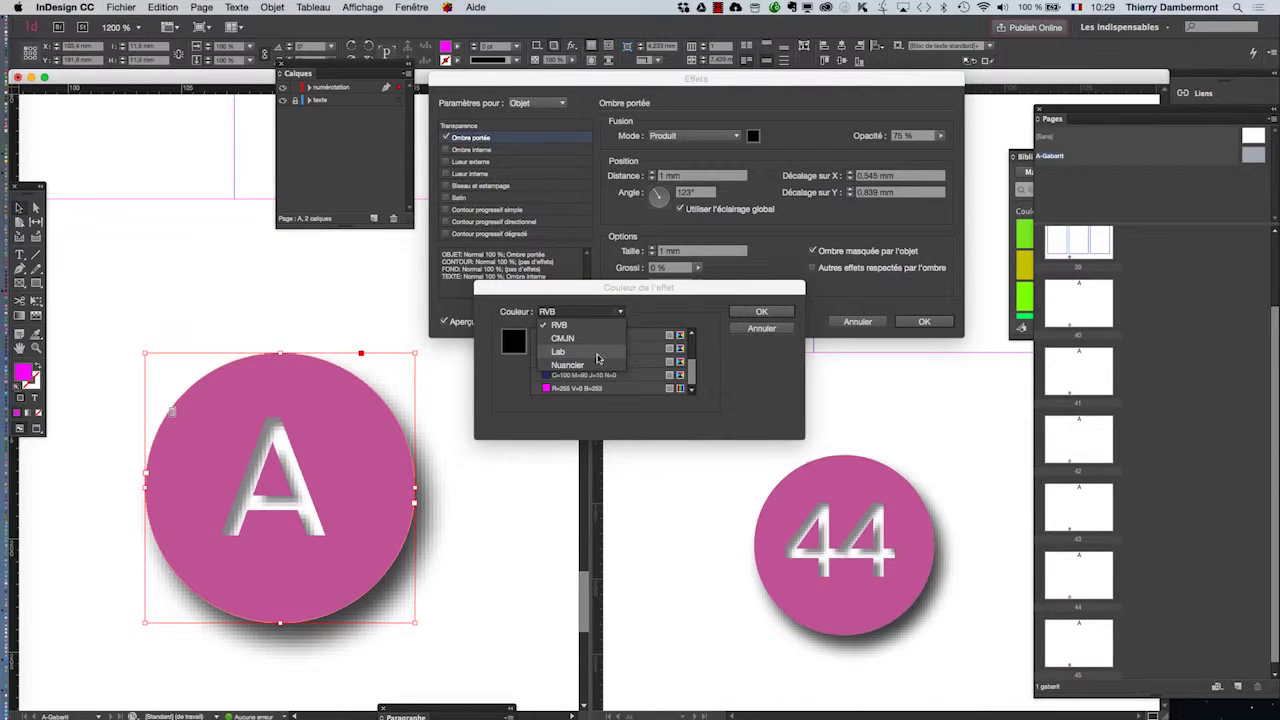
{"action": "left_click", "coordinate": [590, 354]}
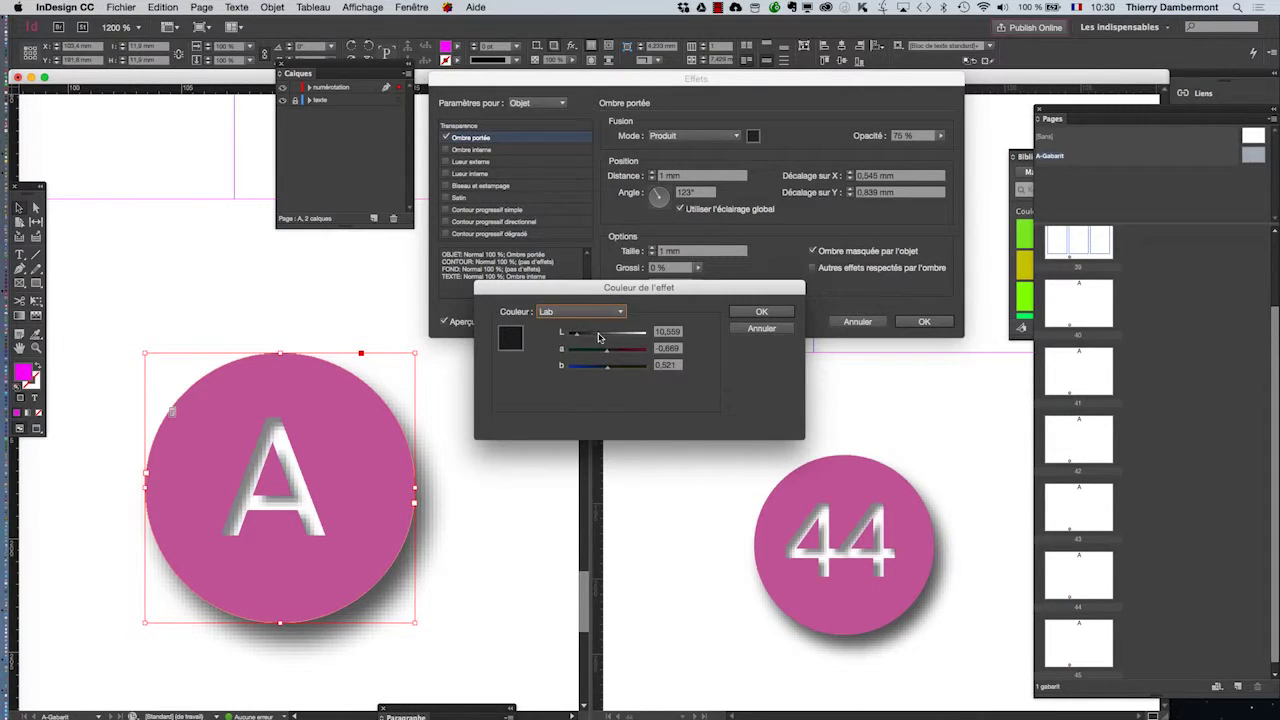
{"action": "mouse_move", "coordinate": [598, 334]}
{"action": "left_mouse_down"}
{"action": "mouse_move", "coordinate": [628, 349]}
{"action": "mouse_move", "coordinate": [594, 350]}
{"action": "mouse_move", "coordinate": [590, 334]}
{"action": "mouse_move", "coordinate": [614, 336]}
{"action": "left_mouse_up"}
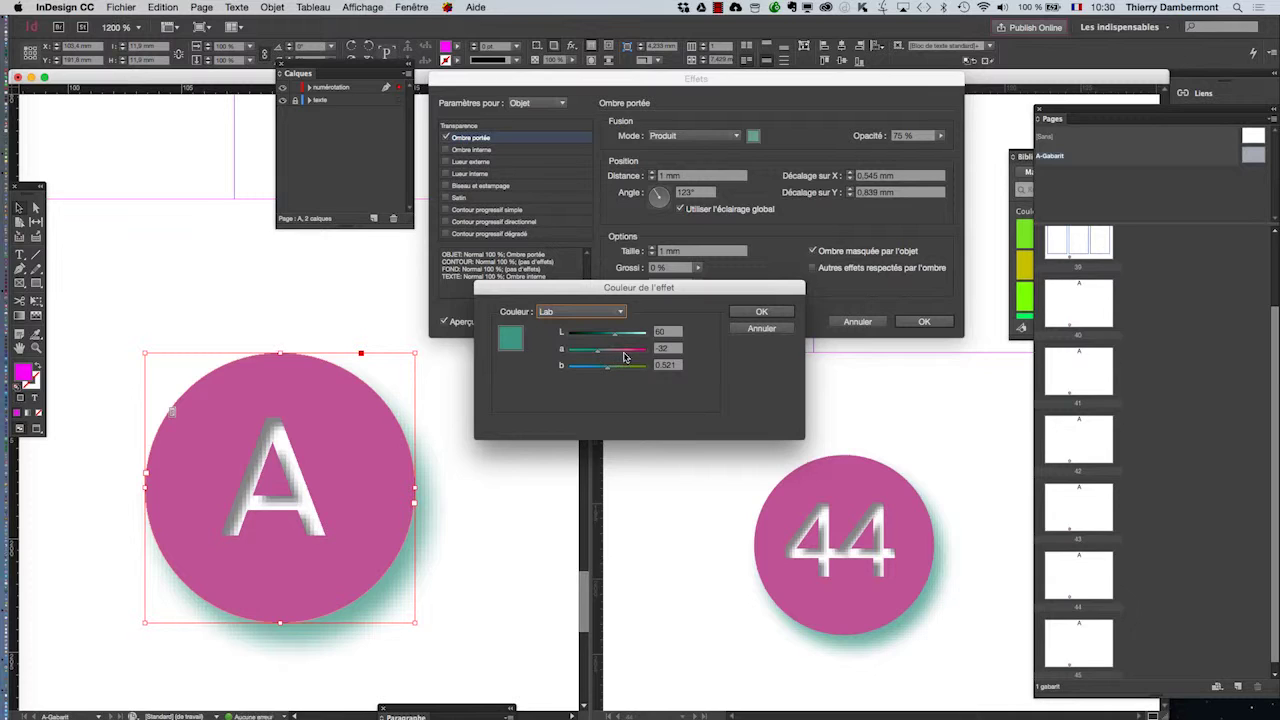
{"action": "left_click", "coordinate": [624, 353]}
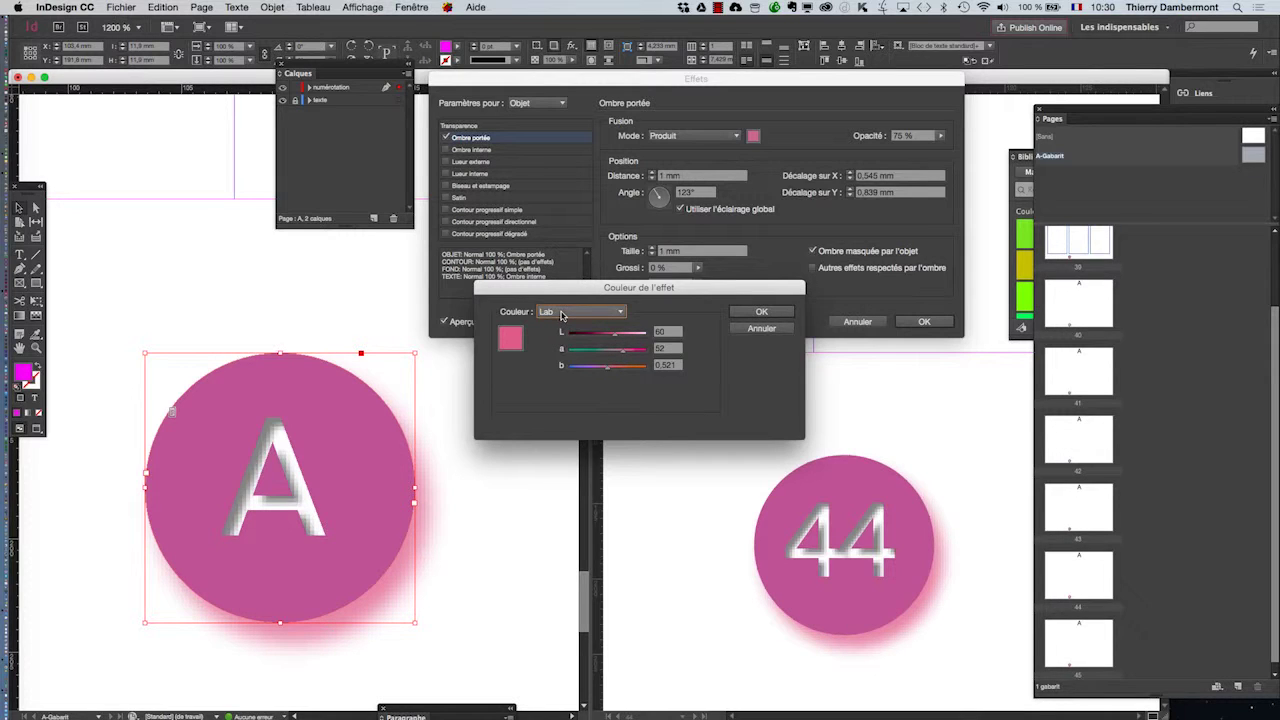
- Try RGB shadow colours ending at red 139 and green 153, then discard the colour and all effect changes
{"action": "left_click", "coordinate": [561, 313]}
{"action": "left_click", "coordinate": [565, 329]}
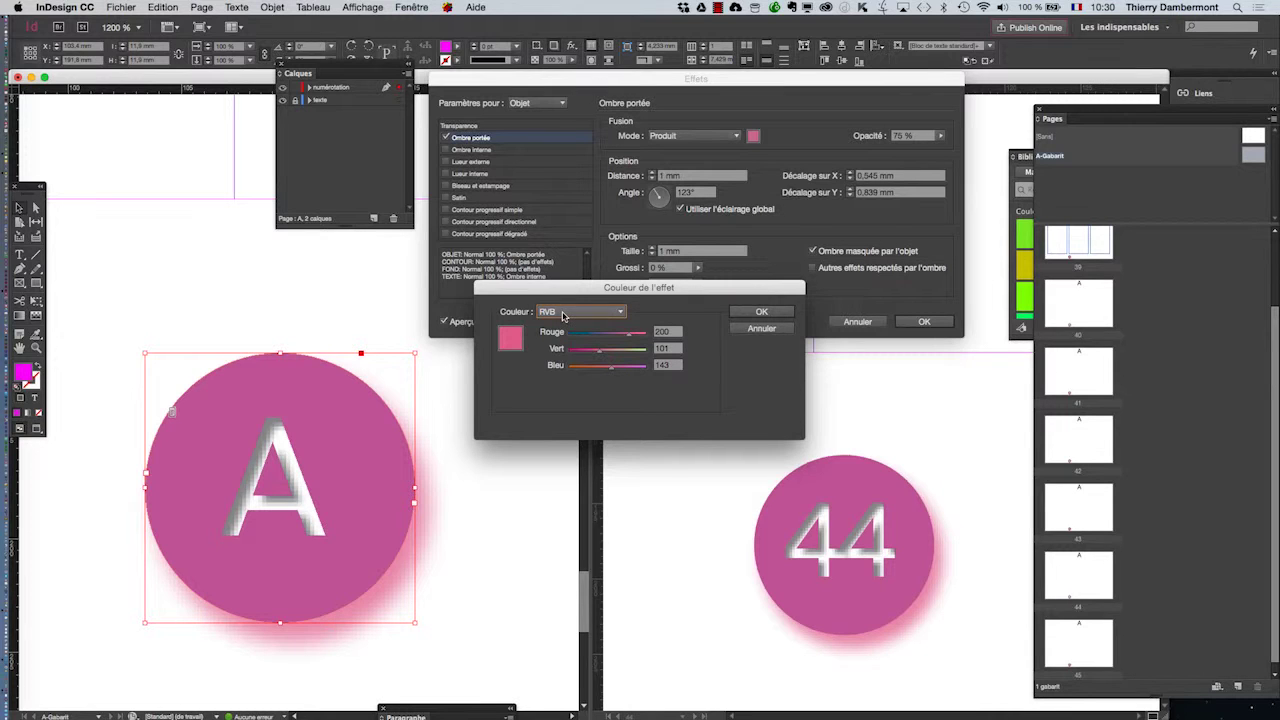
{"action": "left_click", "coordinate": [580, 334]}
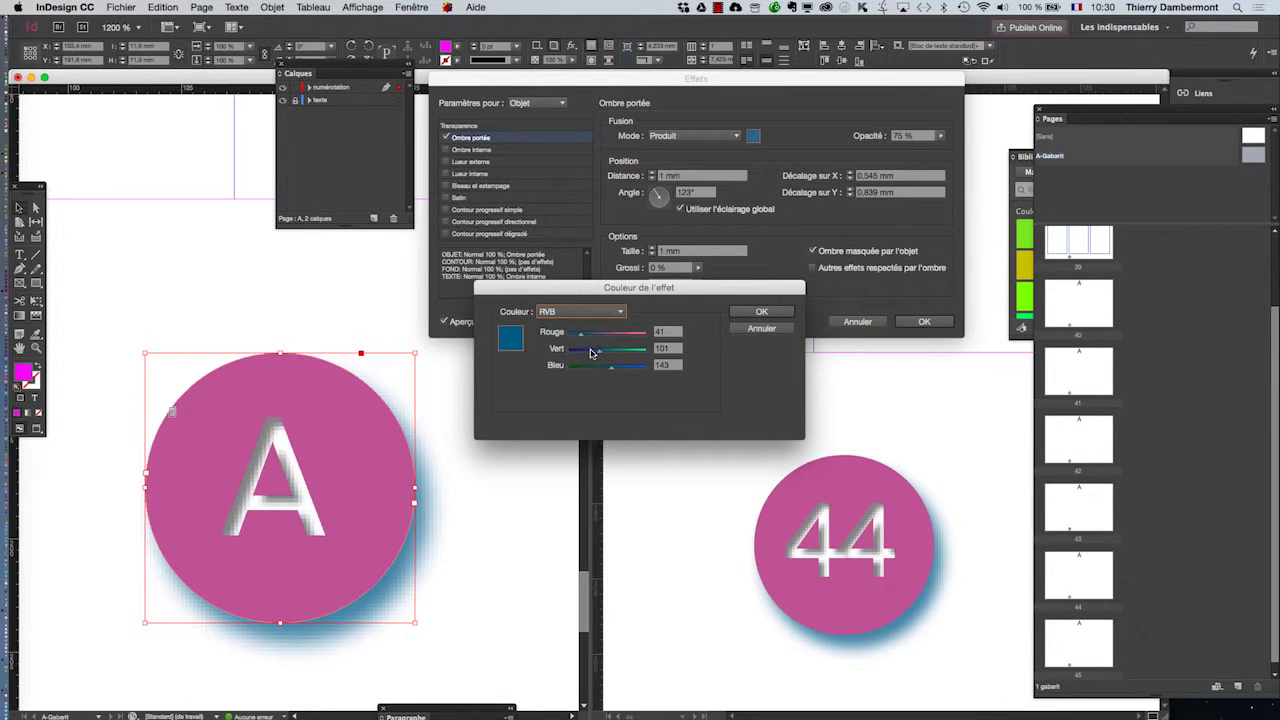
{"action": "left_click_drag", "start_coordinate": [592, 352], "coordinate": [579, 355]}
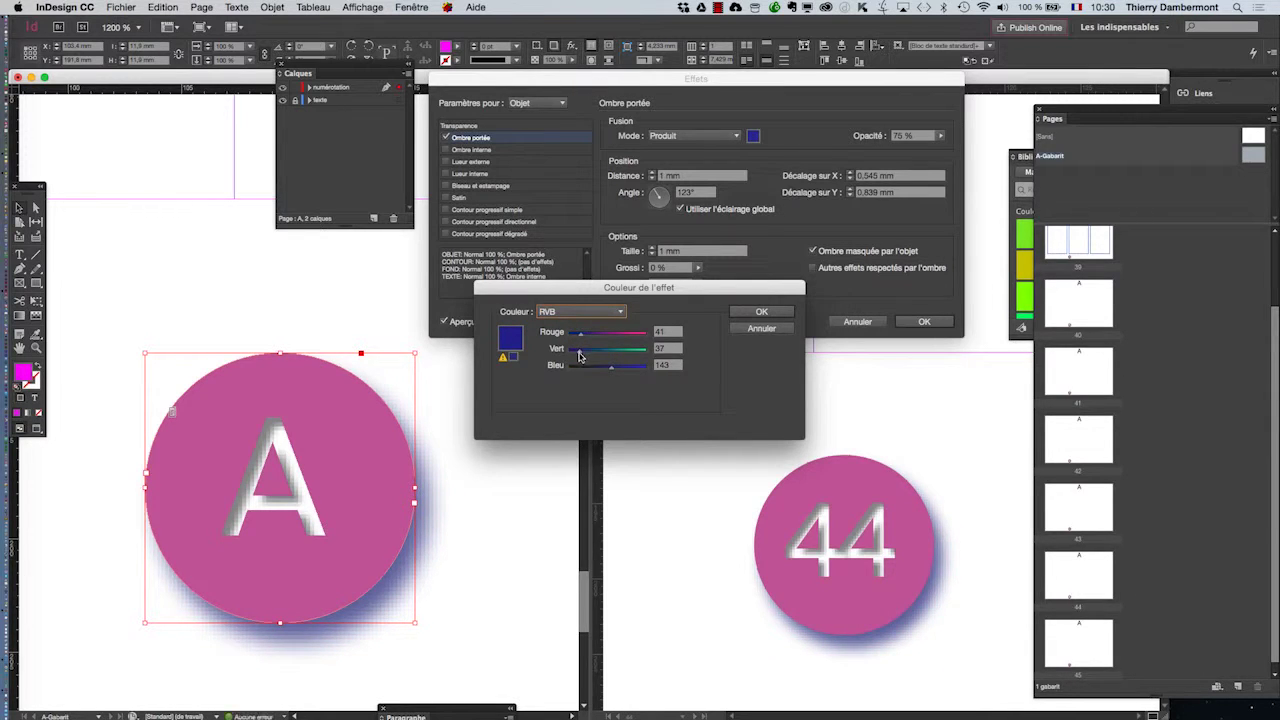
{"action": "left_click", "coordinate": [609, 333]}
{"action": "left_click", "coordinate": [613, 350]}
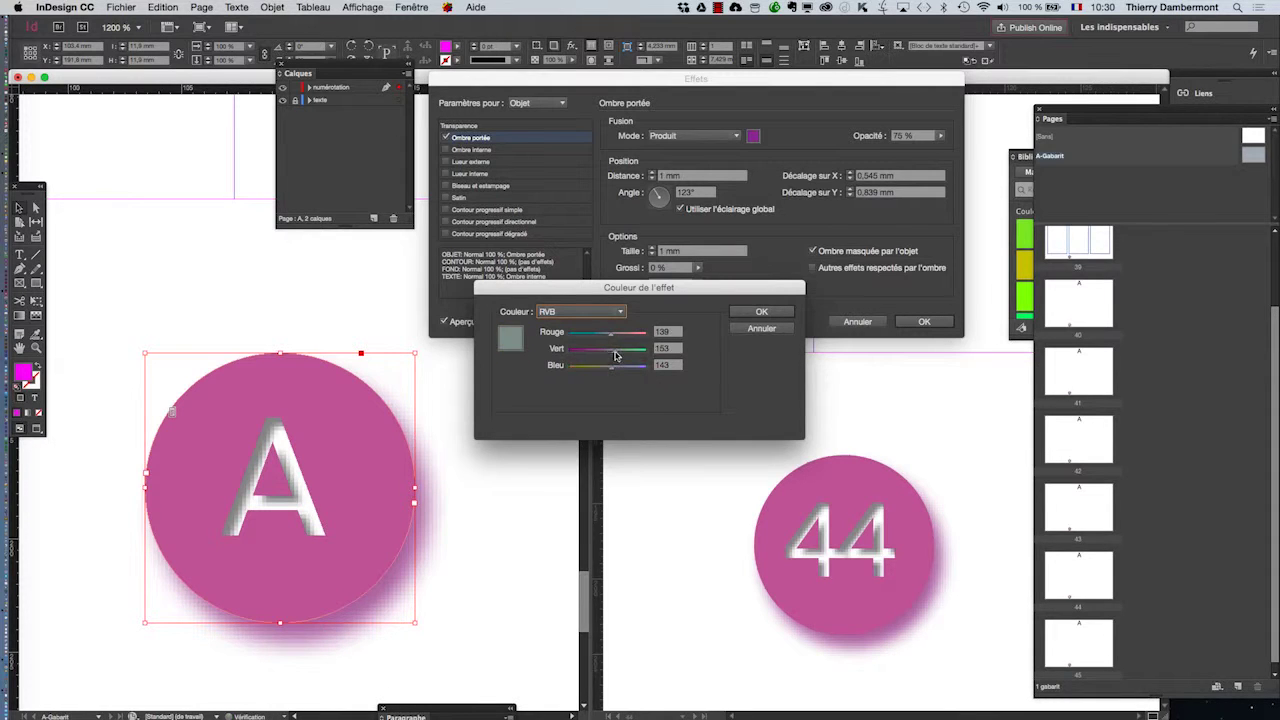
{"action": "left_click", "coordinate": [742, 329]}
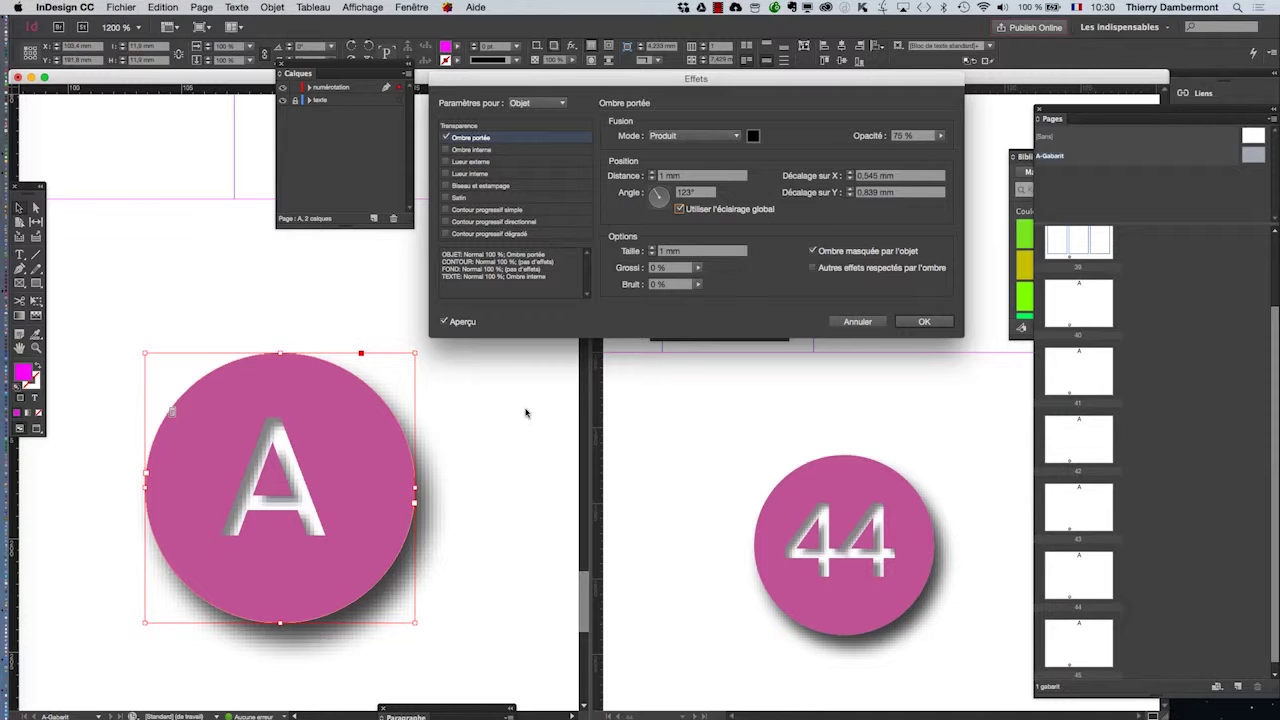
{"action": "left_click", "coordinate": [857, 321]}
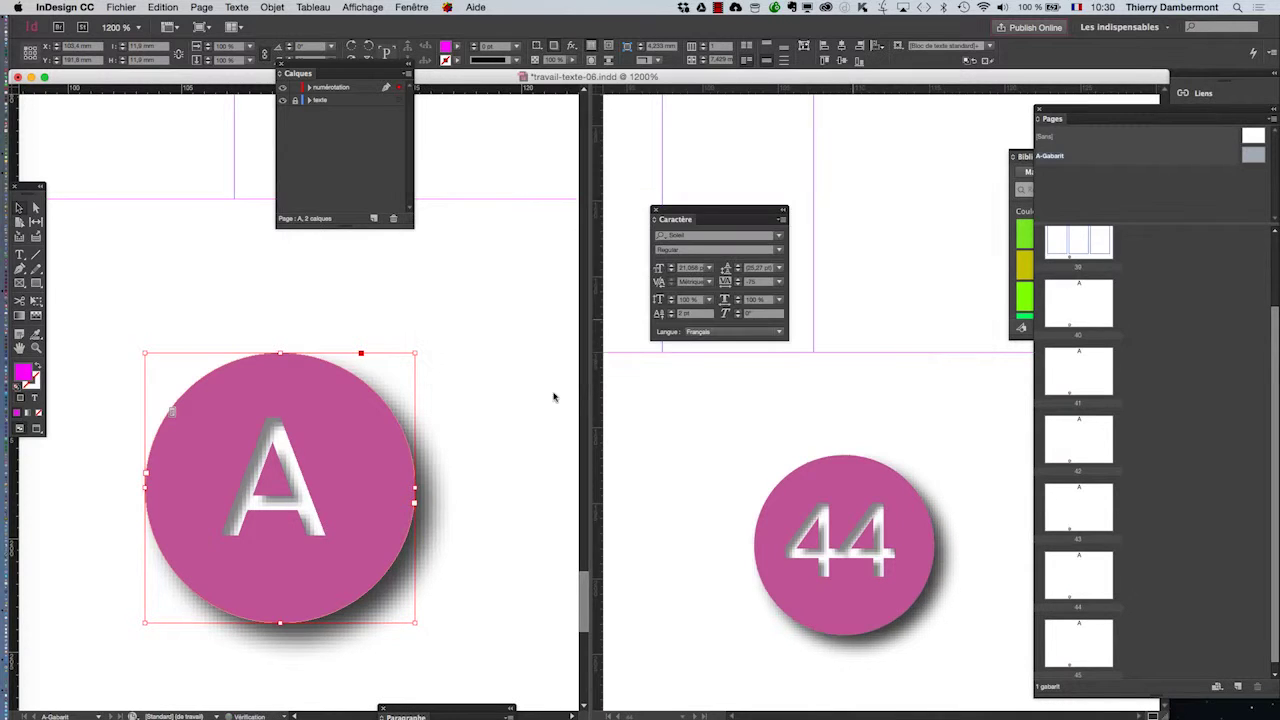
- Deselect the badge and display the colour swatches in the middle of the workspace, beside the character settings
{"action": "left_click", "coordinate": [557, 398]}
{"action": "left_click", "coordinate": [429, 7]}
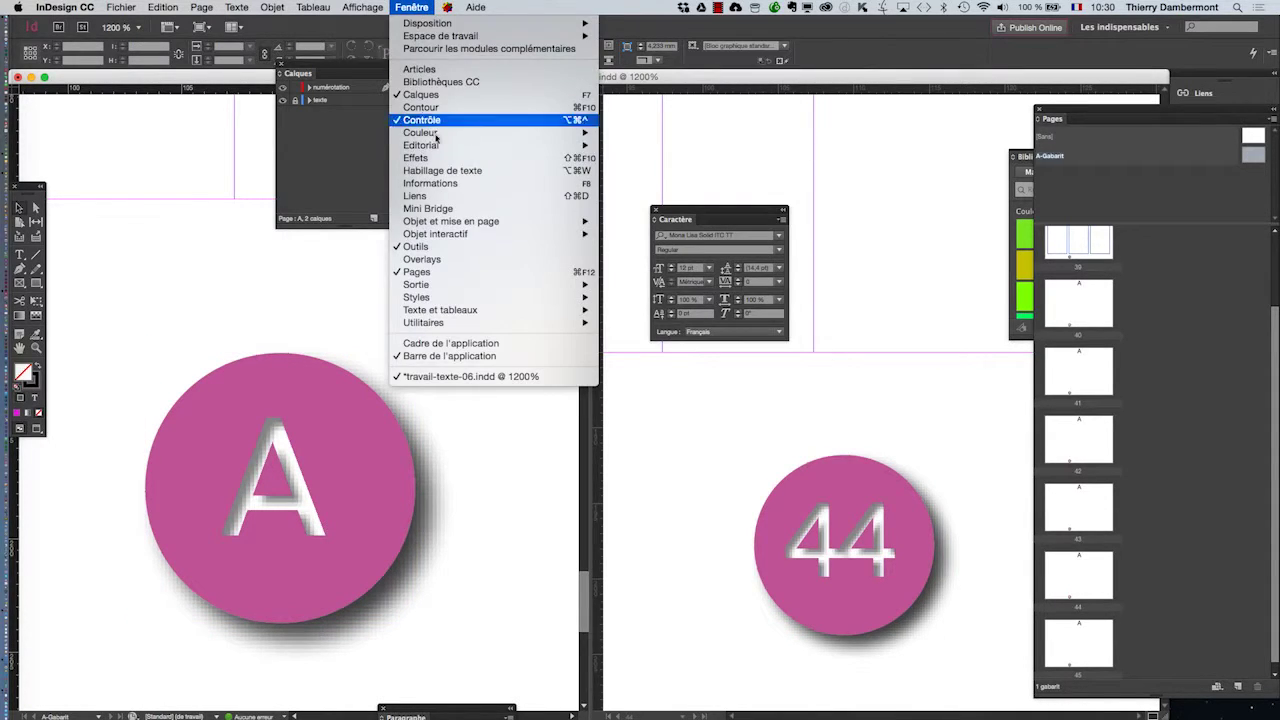
{"action": "mouse_move", "coordinate": [421, 132]}
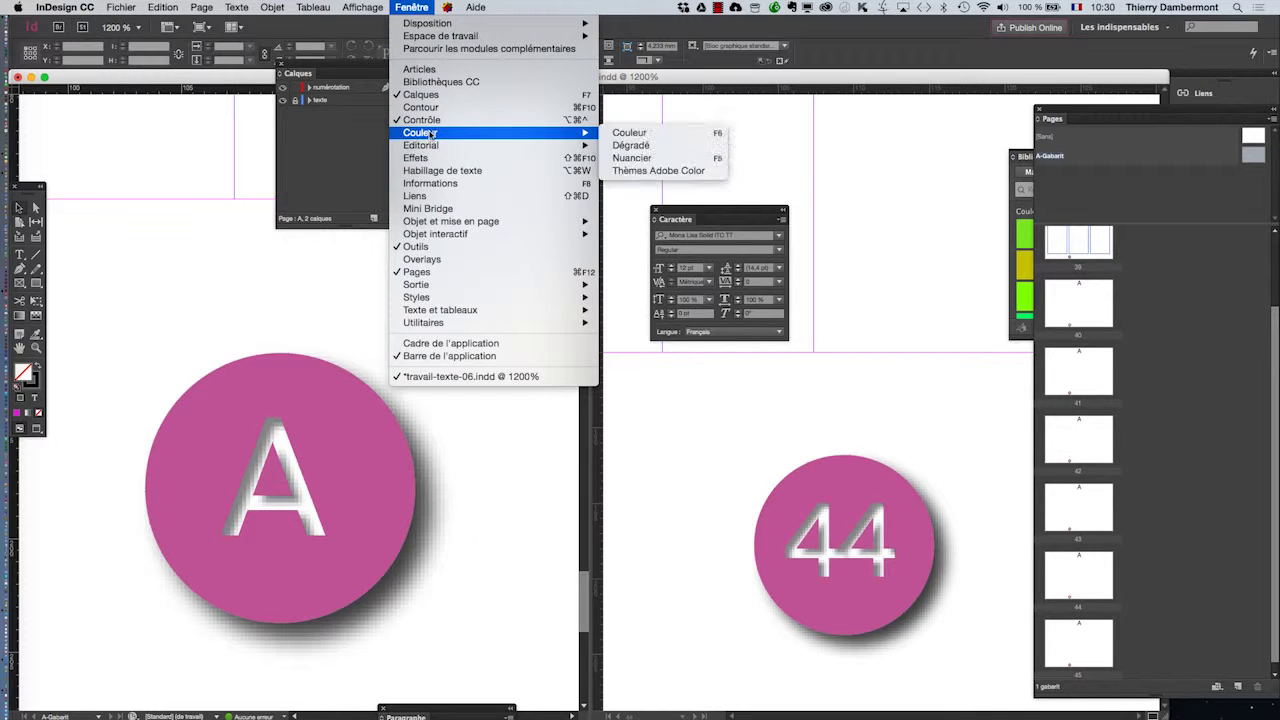
{"action": "left_click", "coordinate": [630, 162]}
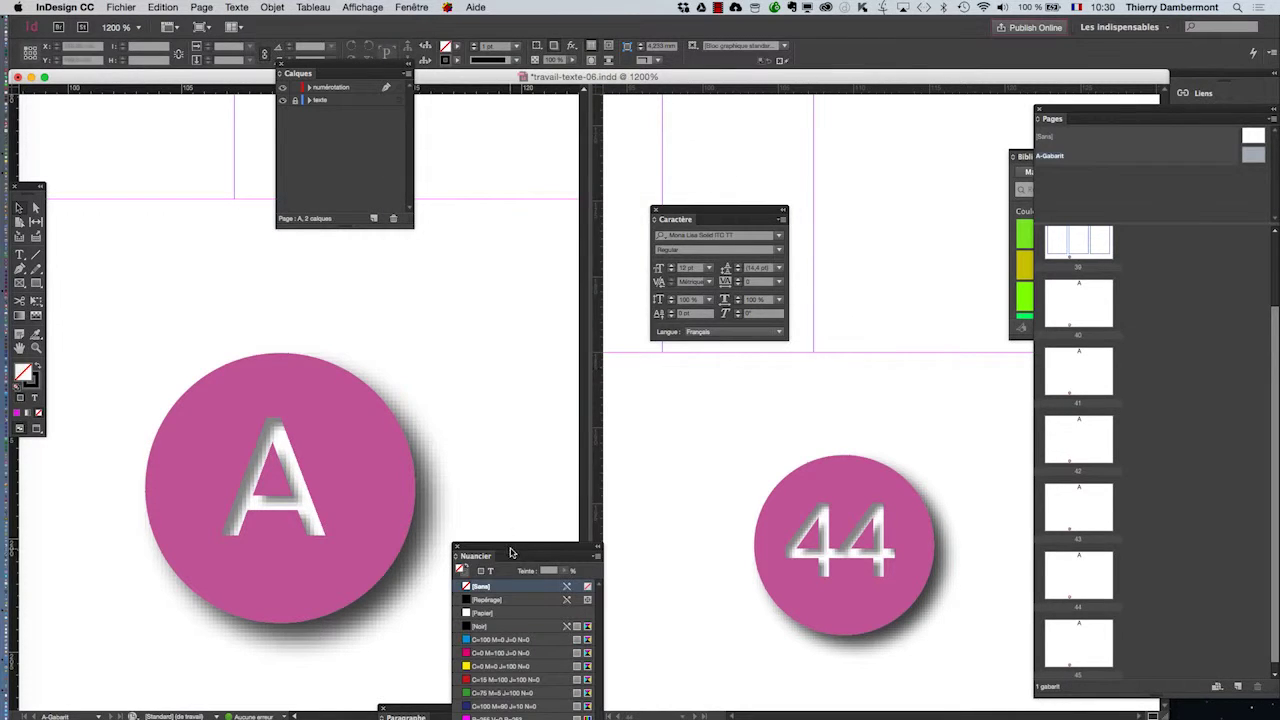
{"action": "left_click_drag", "start_coordinate": [510, 553], "coordinate": [572, 162]}
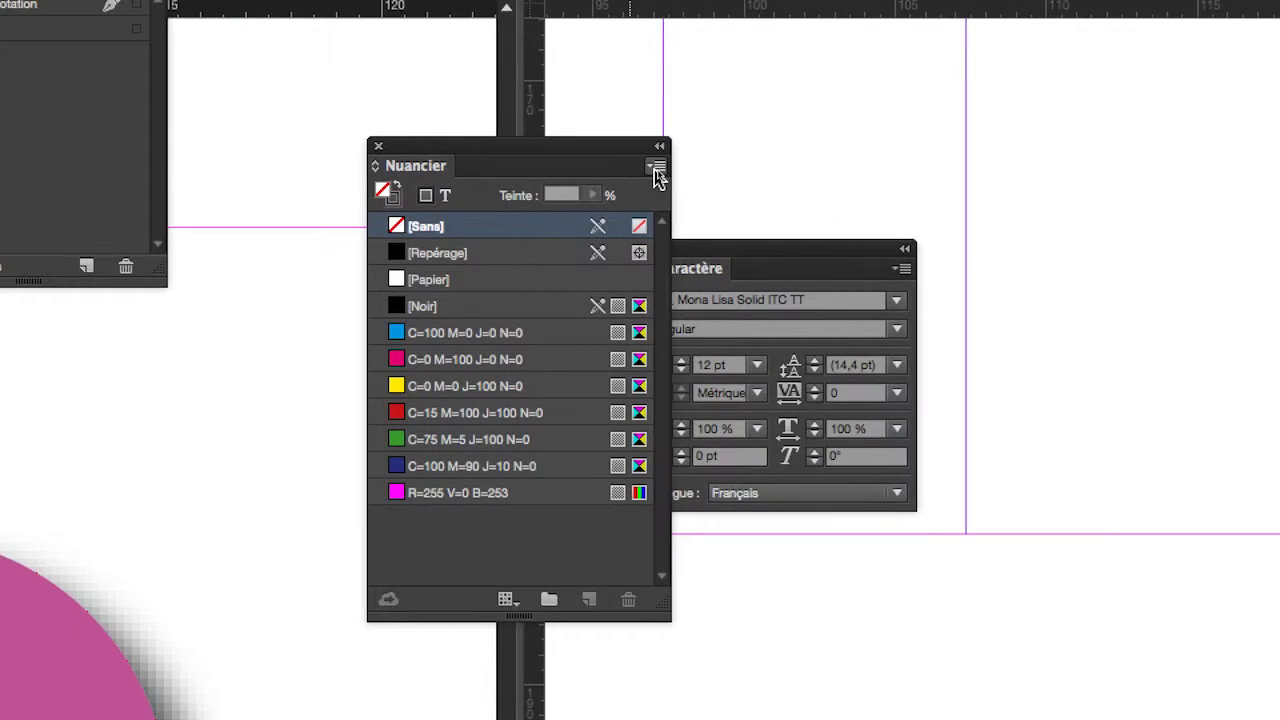
- Create an RGB swatch named "ombre numérotation" with red 80, green 134 and blue 253
{"action": "left_click", "coordinate": [659, 167]}
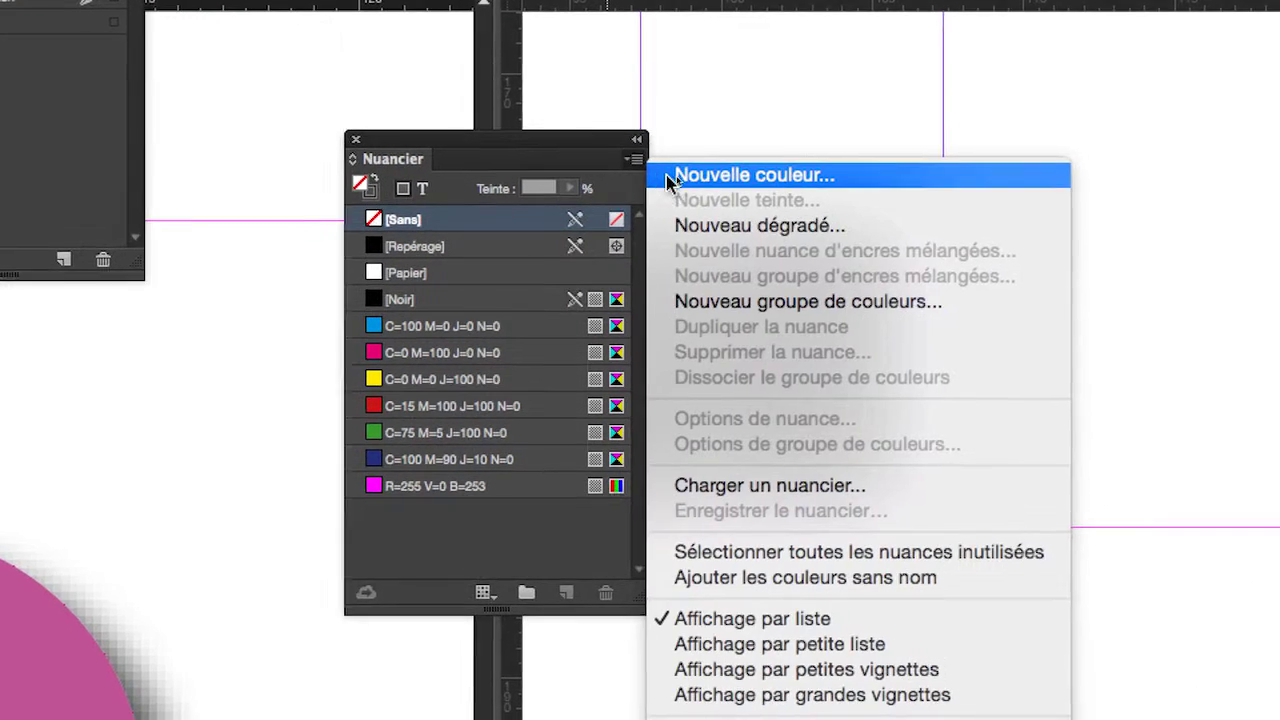
{"action": "left_click", "coordinate": [668, 177]}
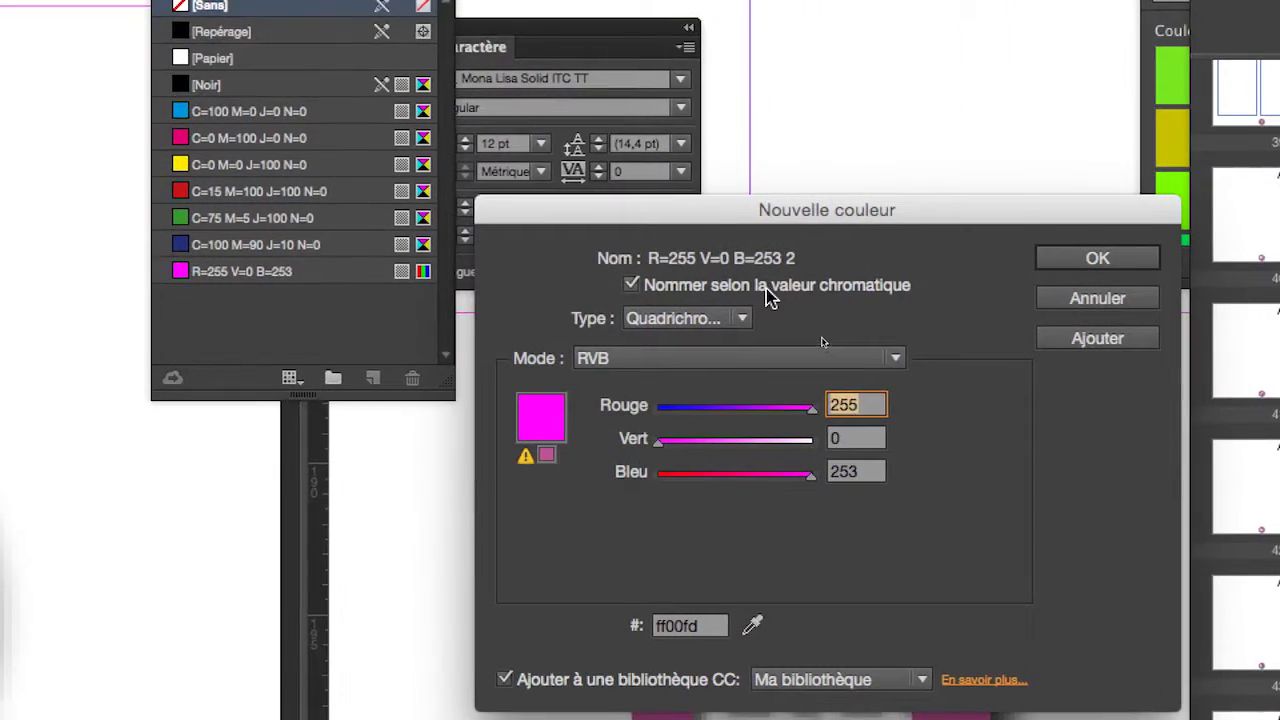
{"action": "left_click", "coordinate": [770, 292]}
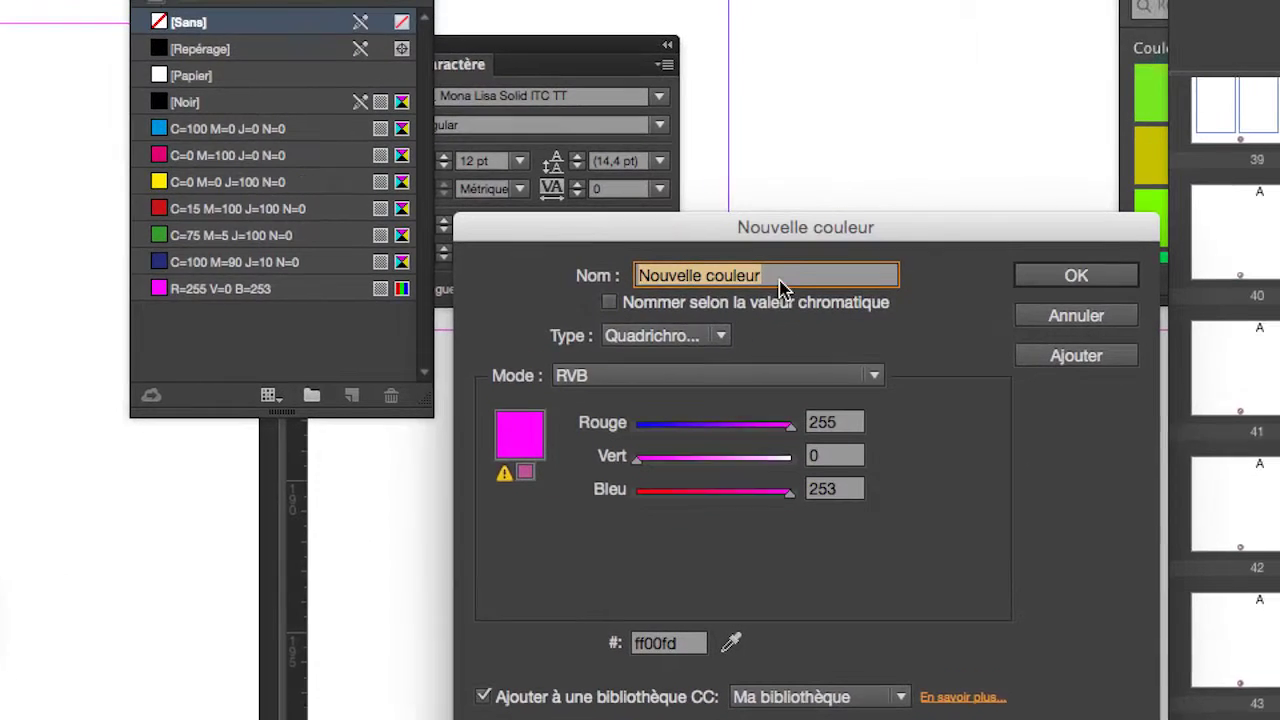
{"action": "type", "text": "ombre numérotation"}
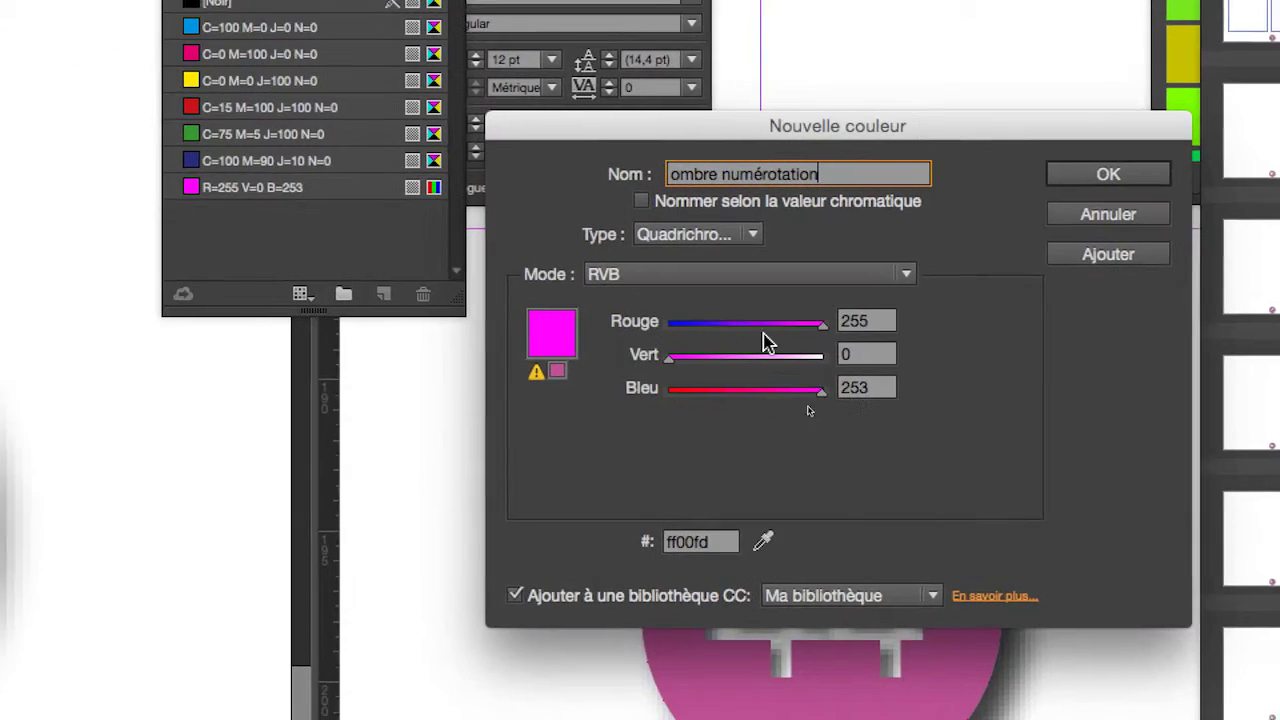
{"action": "left_click_drag", "start_coordinate": [700, 435], "coordinate": [679, 433]}
{"action": "left_click", "coordinate": [758, 341]}
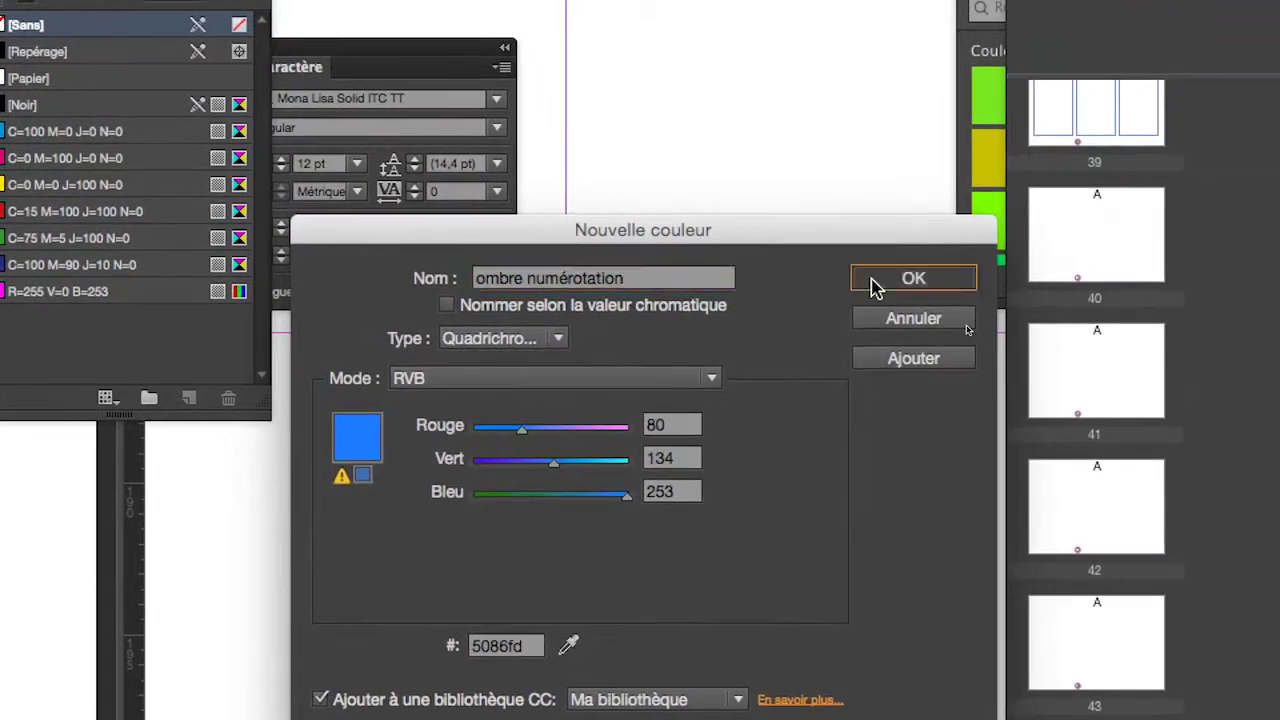
{"action": "left_click", "coordinate": [872, 288]}
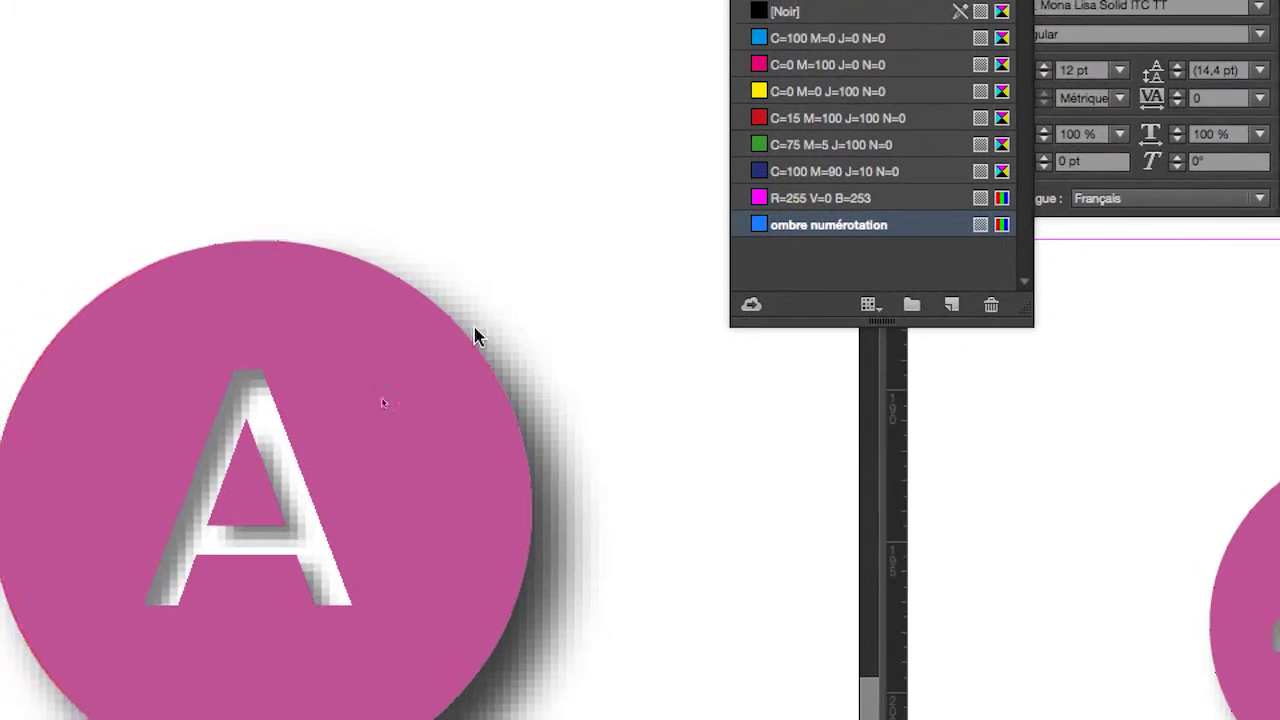
- Apply the "ombre numérotation" swatch as the effect colour of the master badge object's drop shadow
{"action": "left_click", "coordinate": [220, 403]}
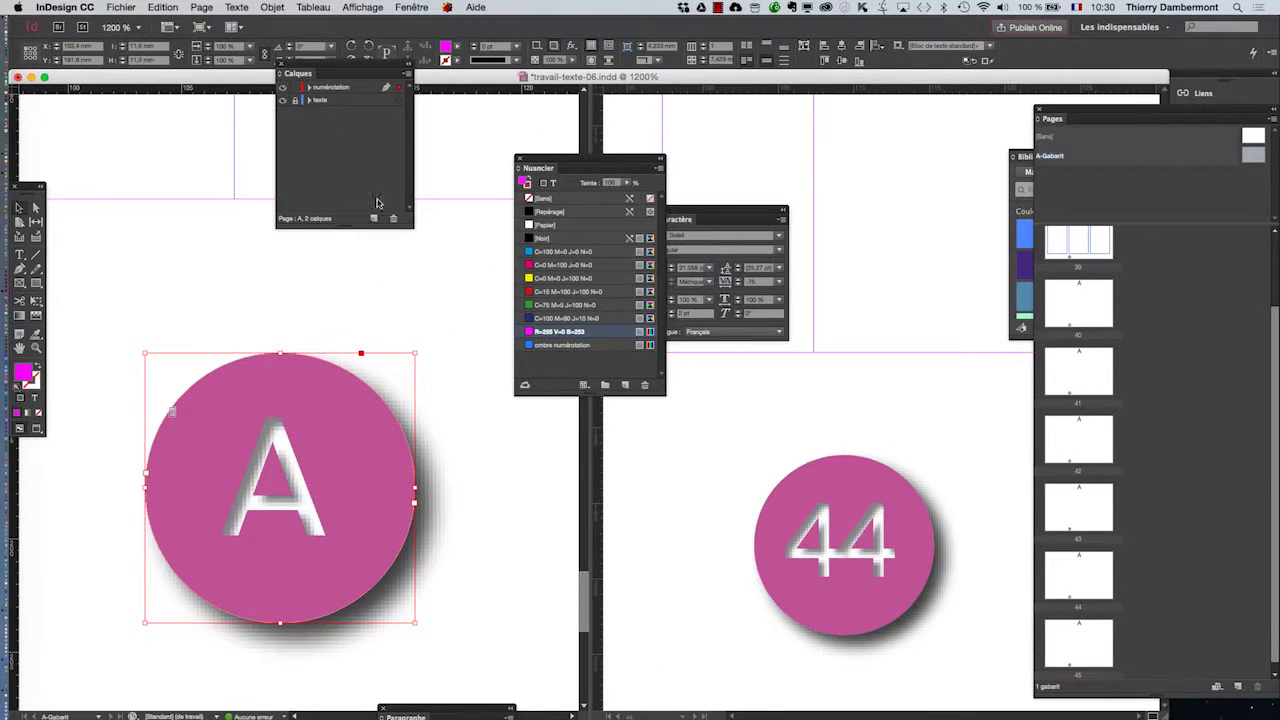
{"action": "left_click", "coordinate": [273, 7]}
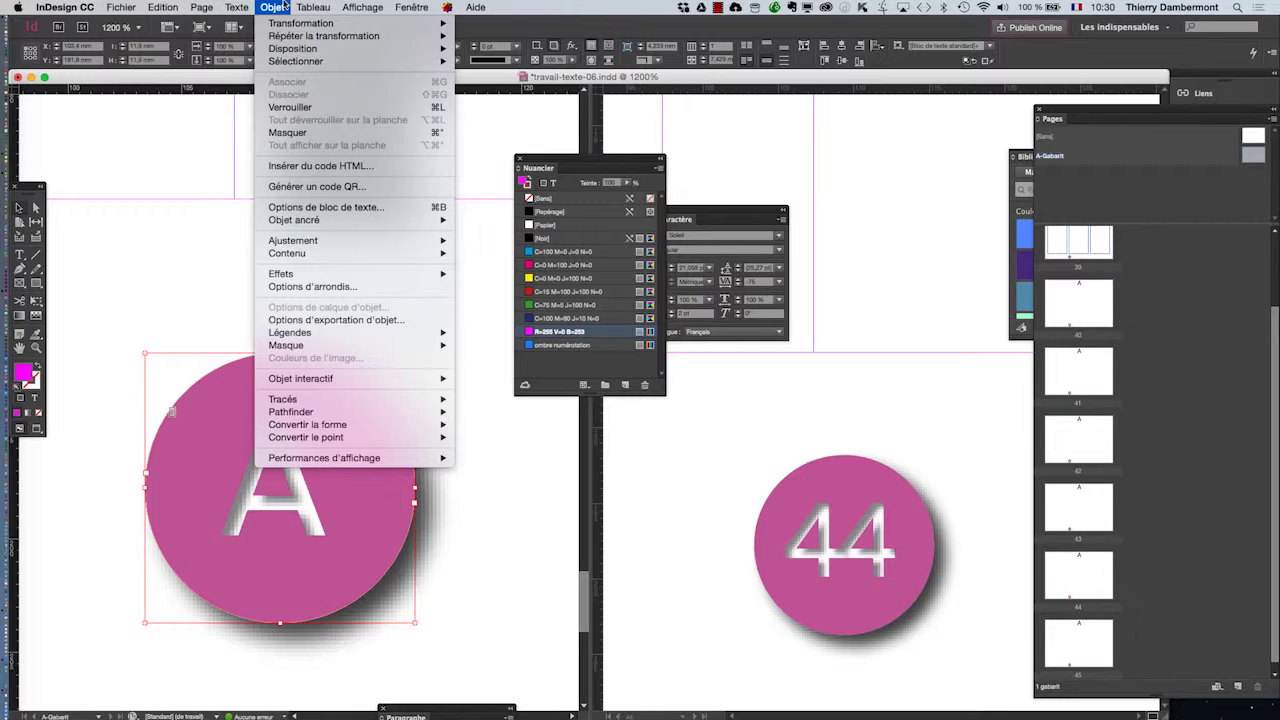
{"action": "mouse_move", "coordinate": [420, 273]}
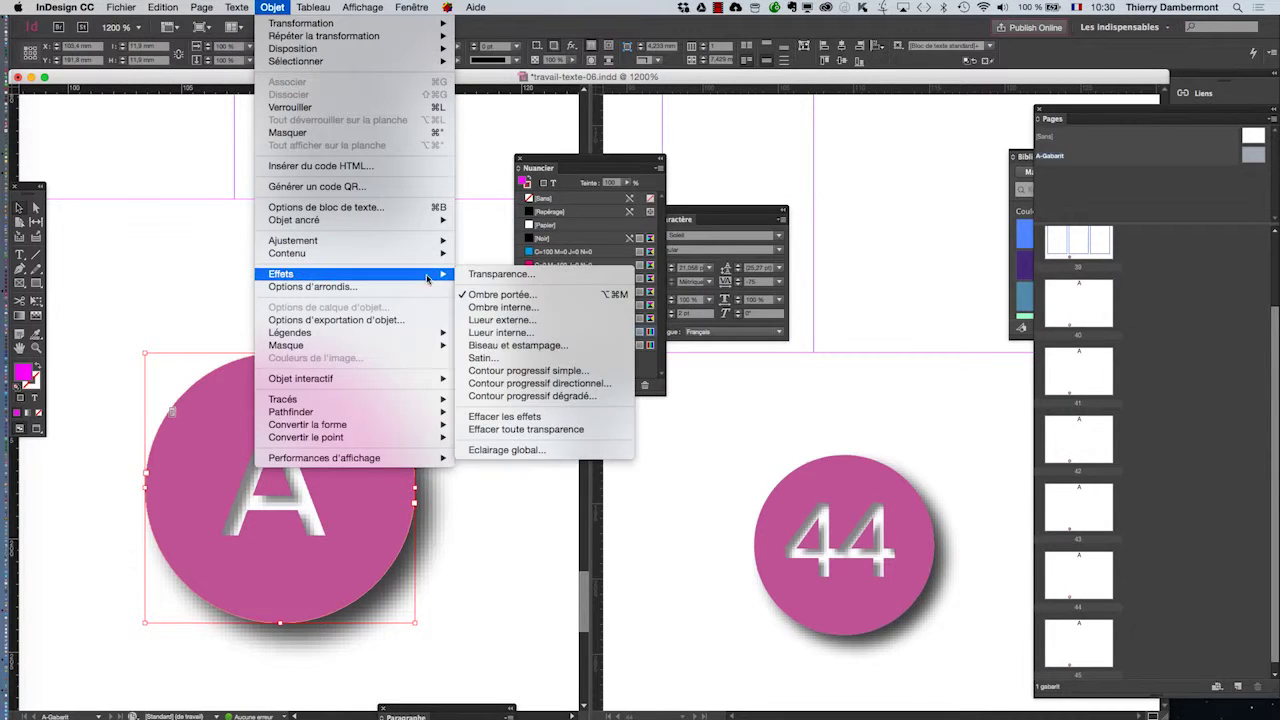
{"action": "left_click", "coordinate": [500, 270]}
{"action": "left_click", "coordinate": [485, 140]}
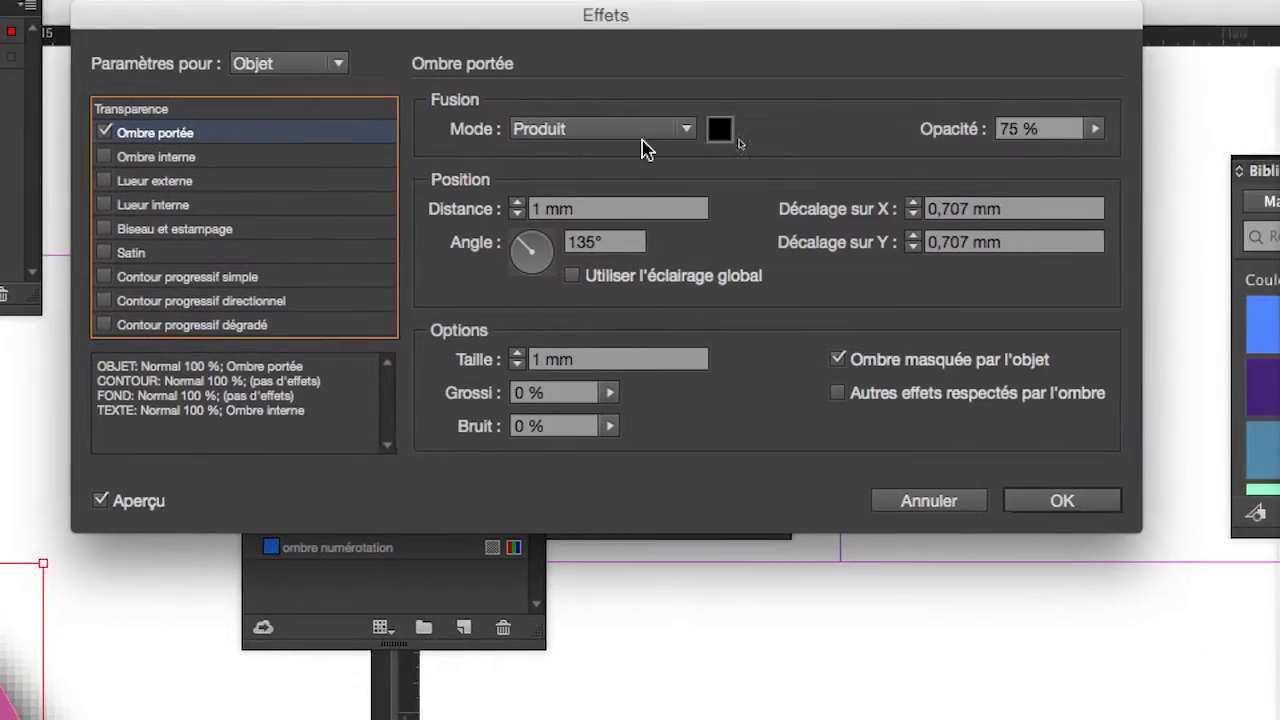
{"action": "left_click", "coordinate": [754, 137]}
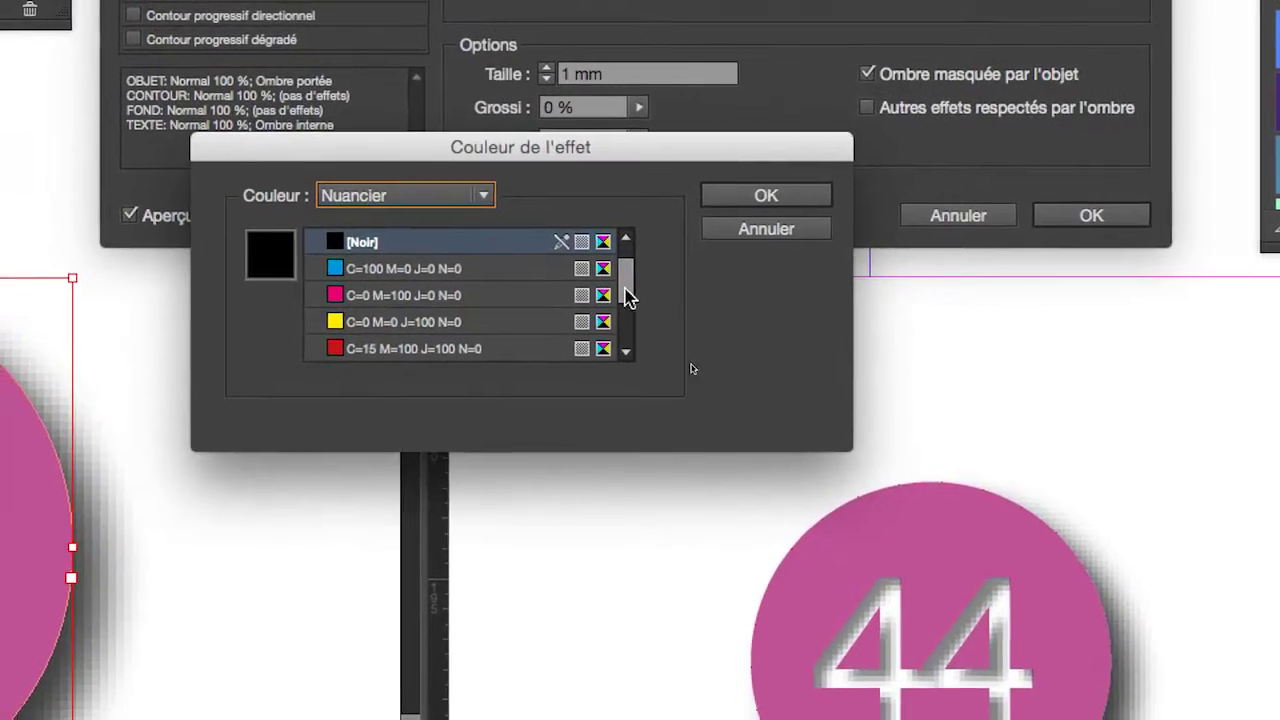
{"action": "left_click_drag", "start_coordinate": [541, 571], "coordinate": [542, 675]}
{"action": "left_click", "coordinate": [477, 290]}
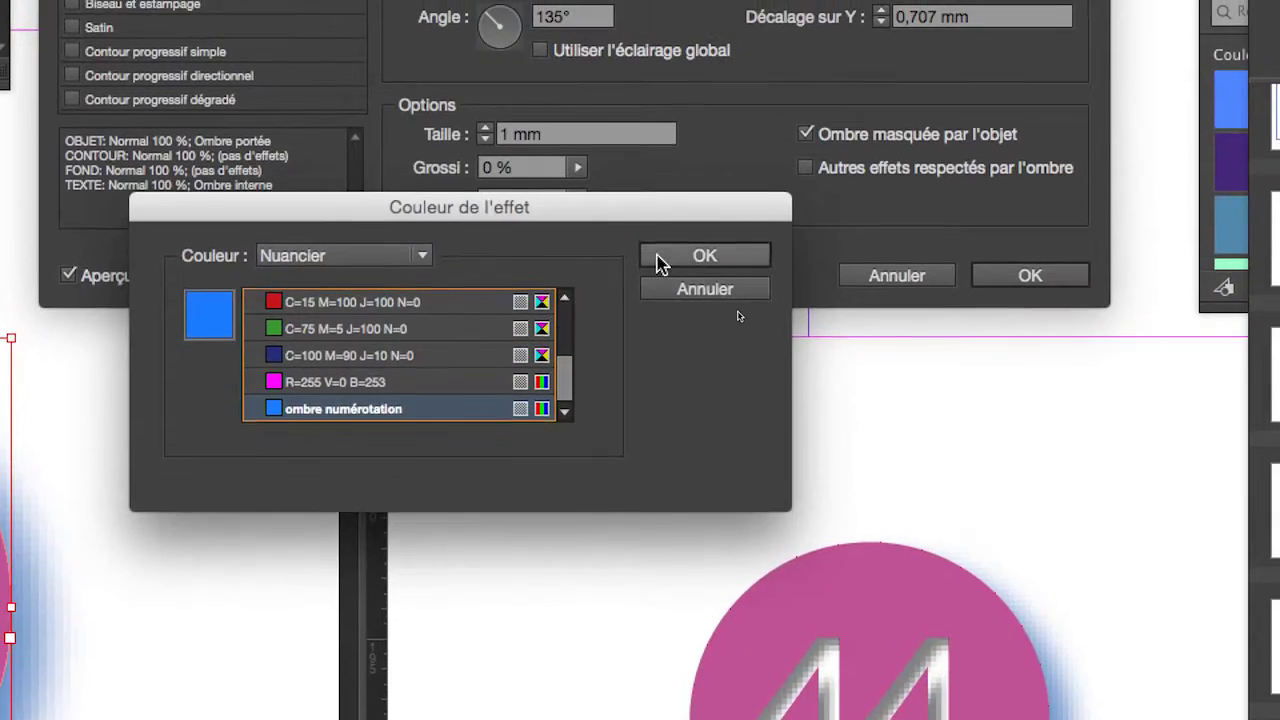
{"action": "left_click", "coordinate": [723, 230]}
{"action": "left_click", "coordinate": [915, 250]}
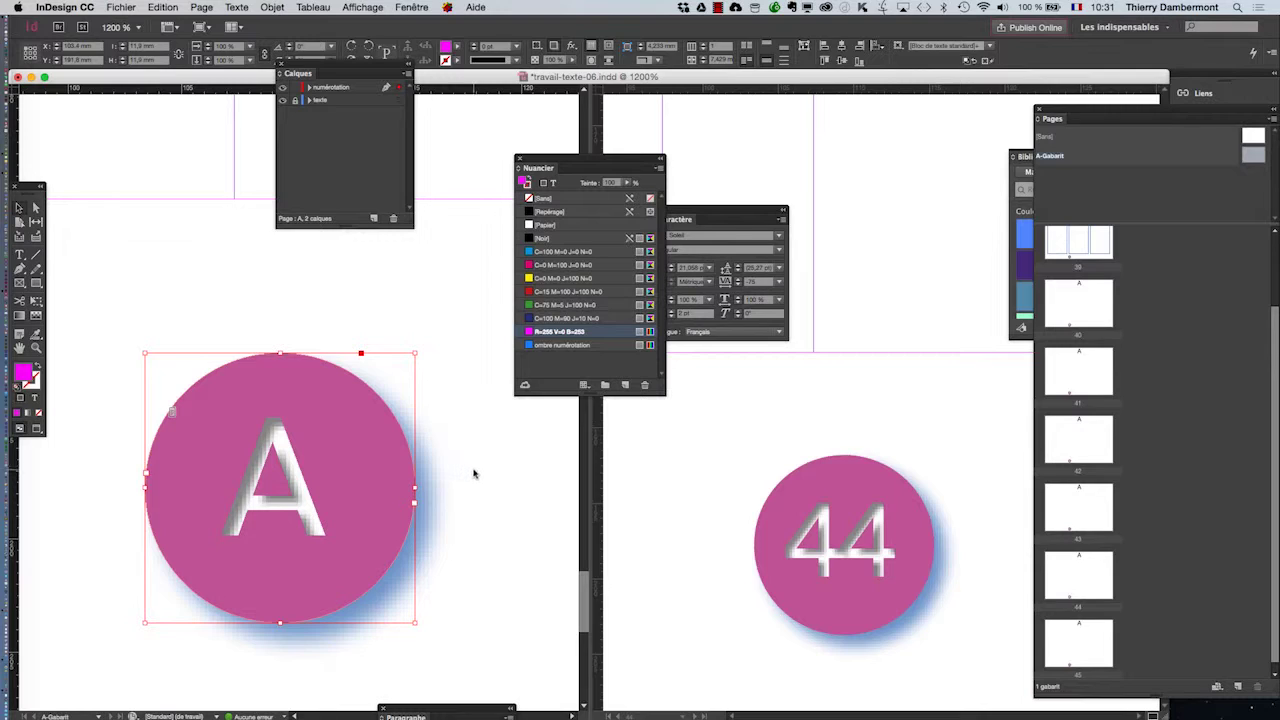
- With nothing selected, try other colours for the "ombre numérotation" swatch and set it to red 35, green 30 and blue 86
{"action": "left_click", "coordinate": [474, 473]}
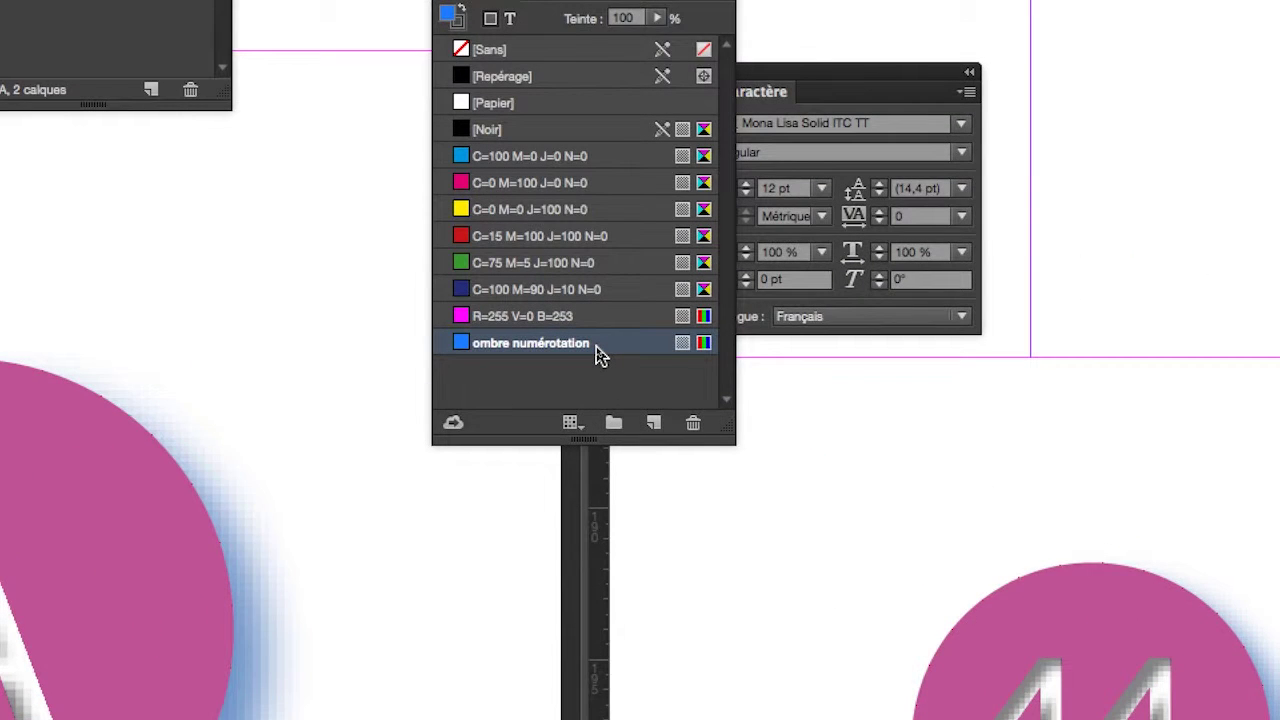
{"action": "double_click", "coordinate": [597, 350]}
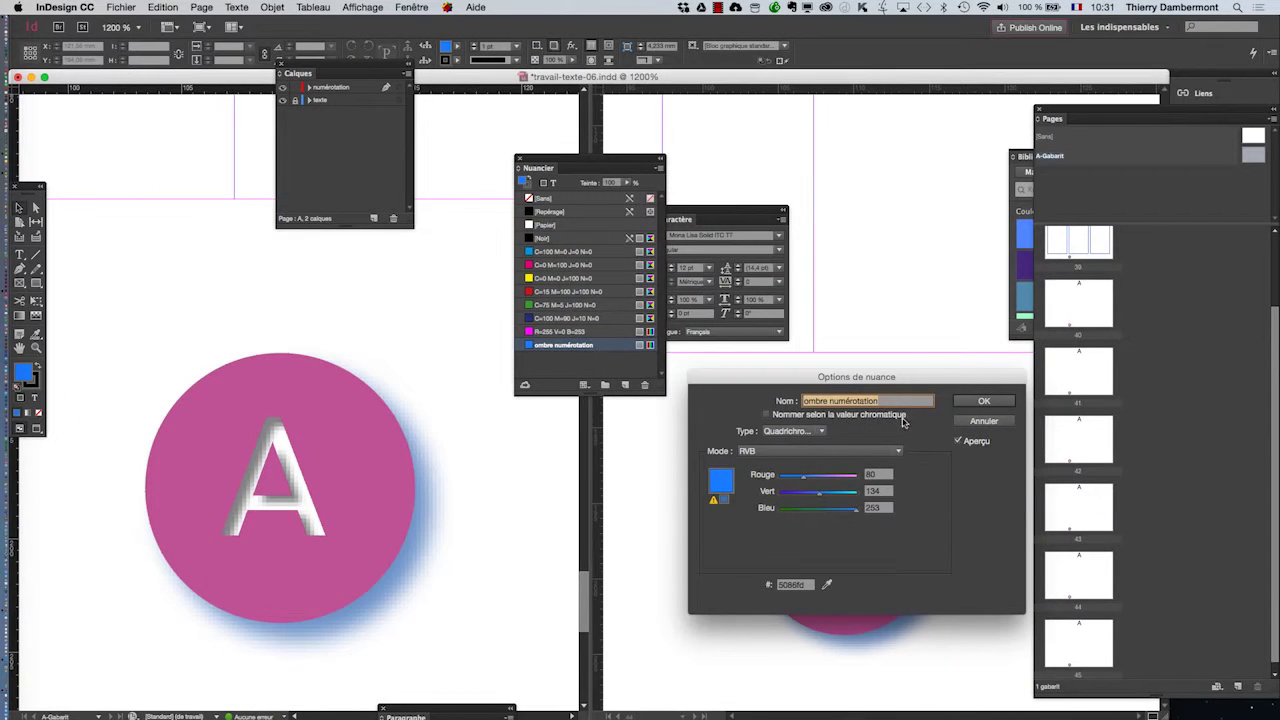
{"action": "mouse_move", "coordinate": [806, 476]}
{"action": "left_mouse_down"}
{"action": "mouse_move", "coordinate": [848, 481]}
{"action": "mouse_move", "coordinate": [791, 476]}
{"action": "left_mouse_up"}
{"action": "left_click", "coordinate": [789, 491]}
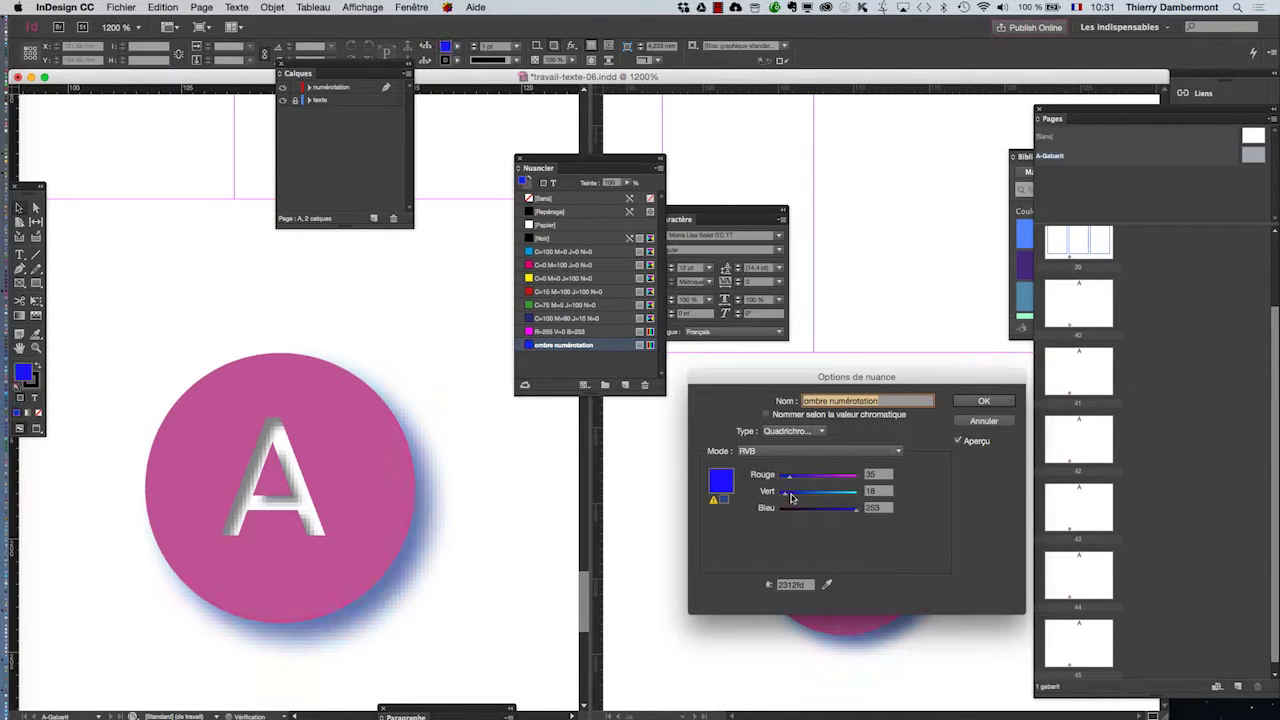
{"action": "left_click", "coordinate": [802, 509]}
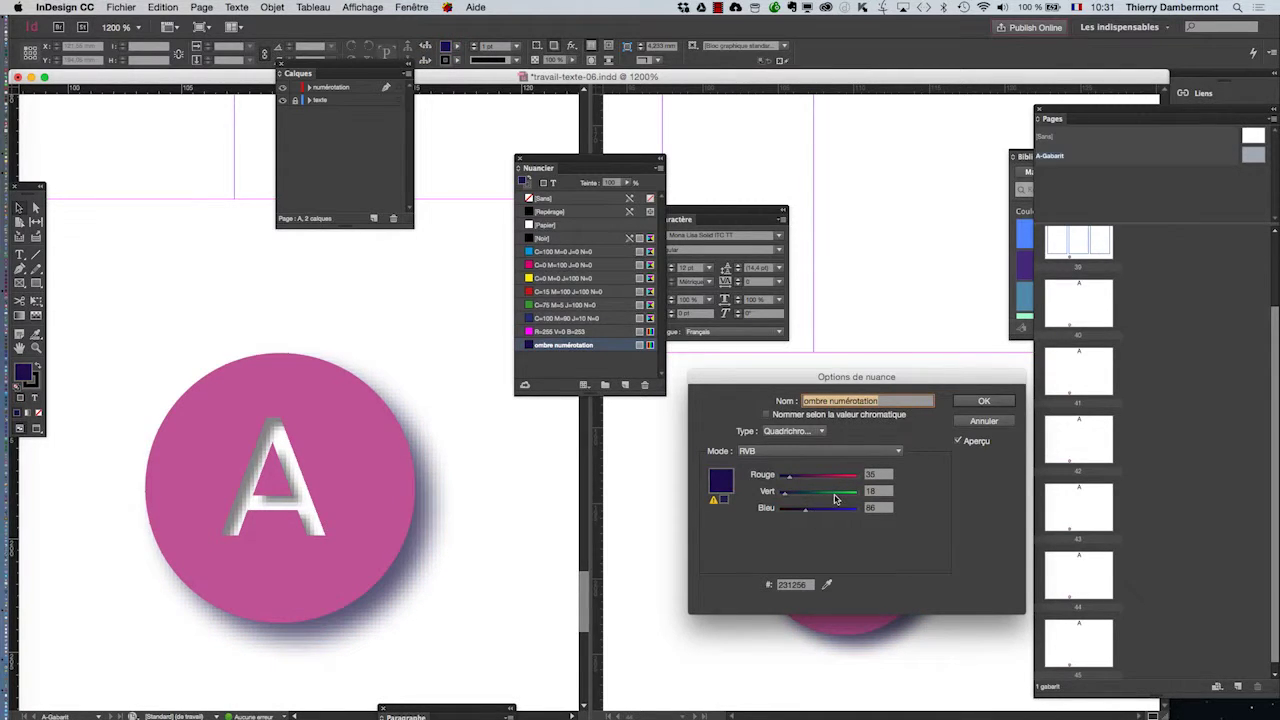
{"action": "left_click", "coordinate": [835, 496]}
{"action": "left_click", "coordinate": [828, 477]}
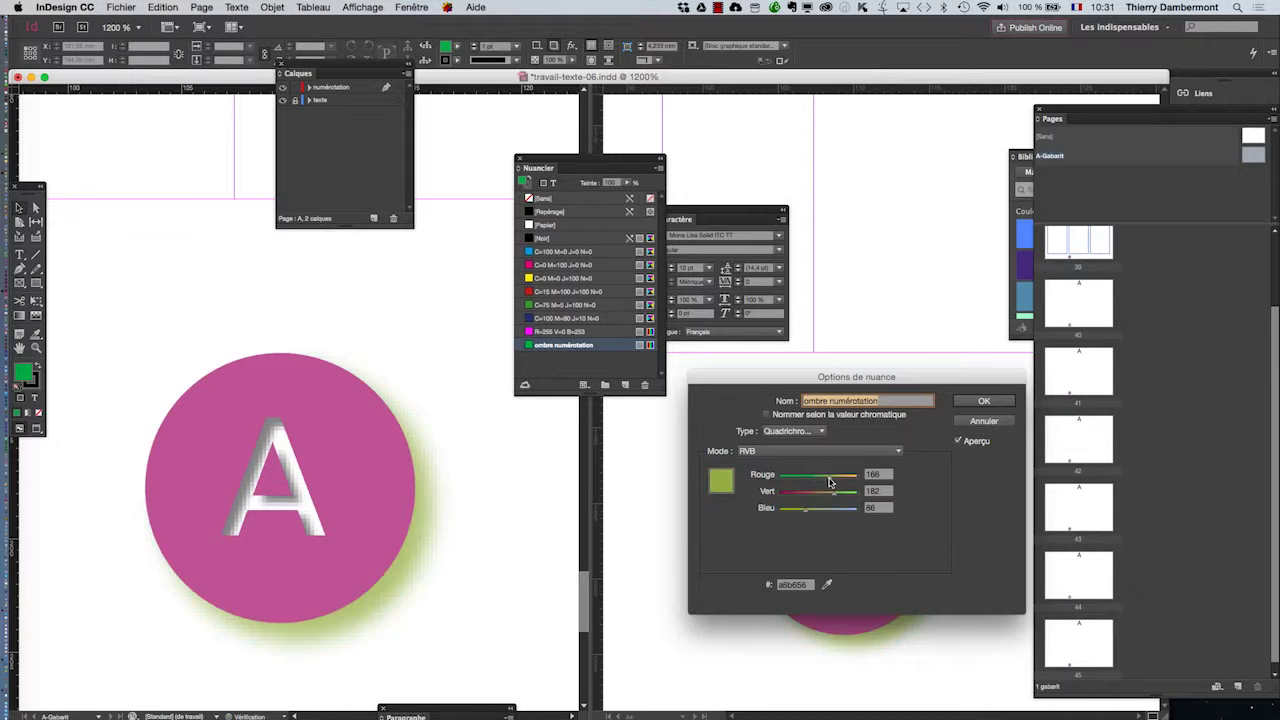
{"action": "left_click", "coordinate": [789, 491]}
{"action": "left_click", "coordinate": [790, 478]}
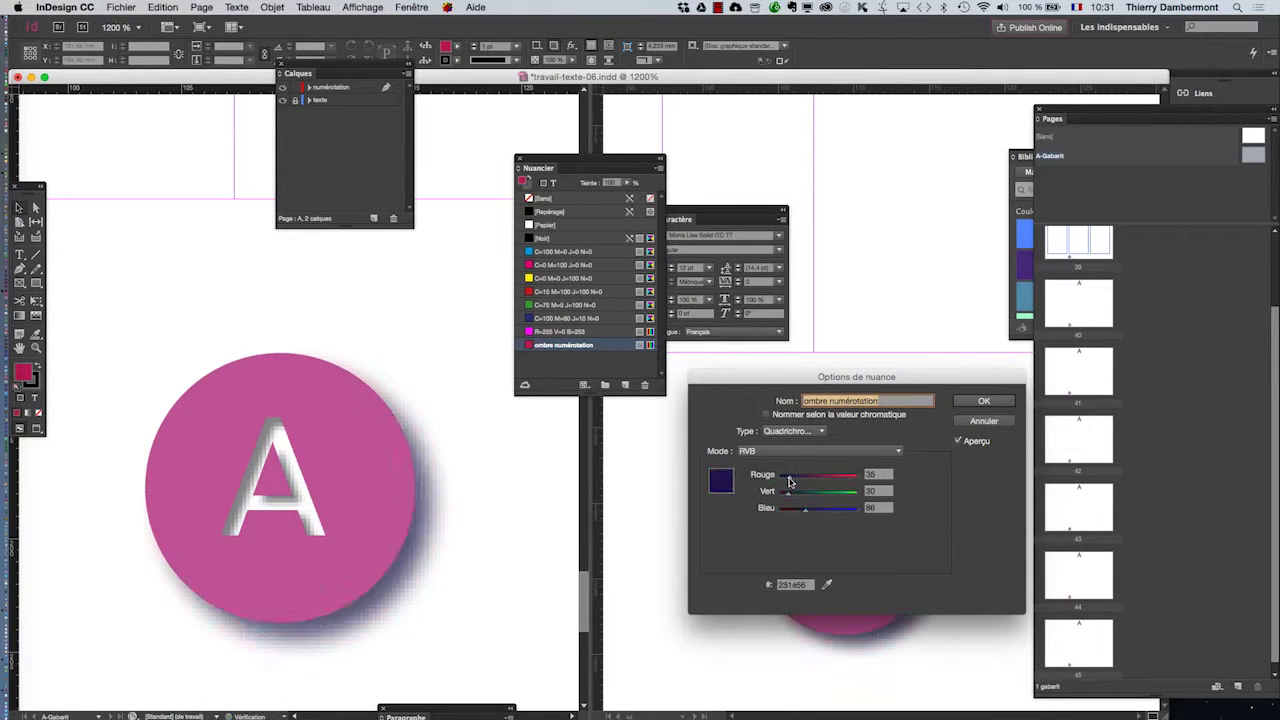
{"action": "left_click", "coordinate": [980, 401]}
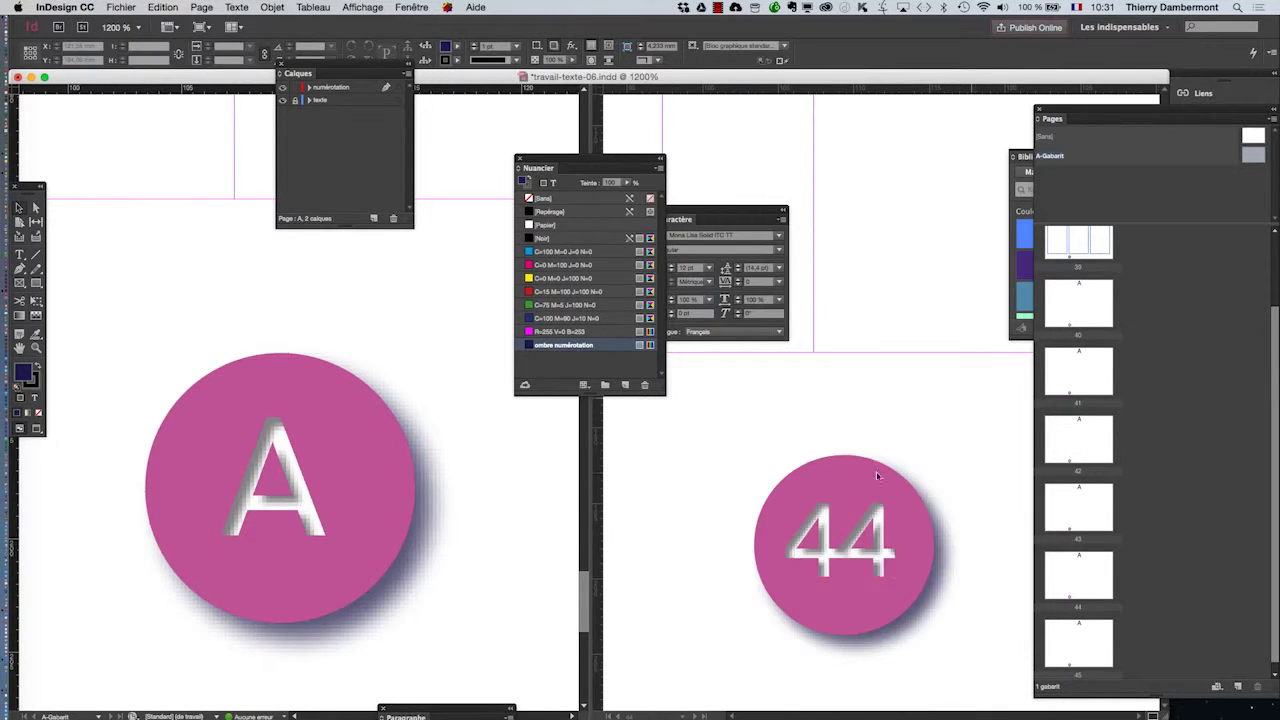
- Open the master badge's effects and switch from the object's drop shadow to the text's inner shadow settings
{"action": "left_click", "coordinate": [319, 372]}
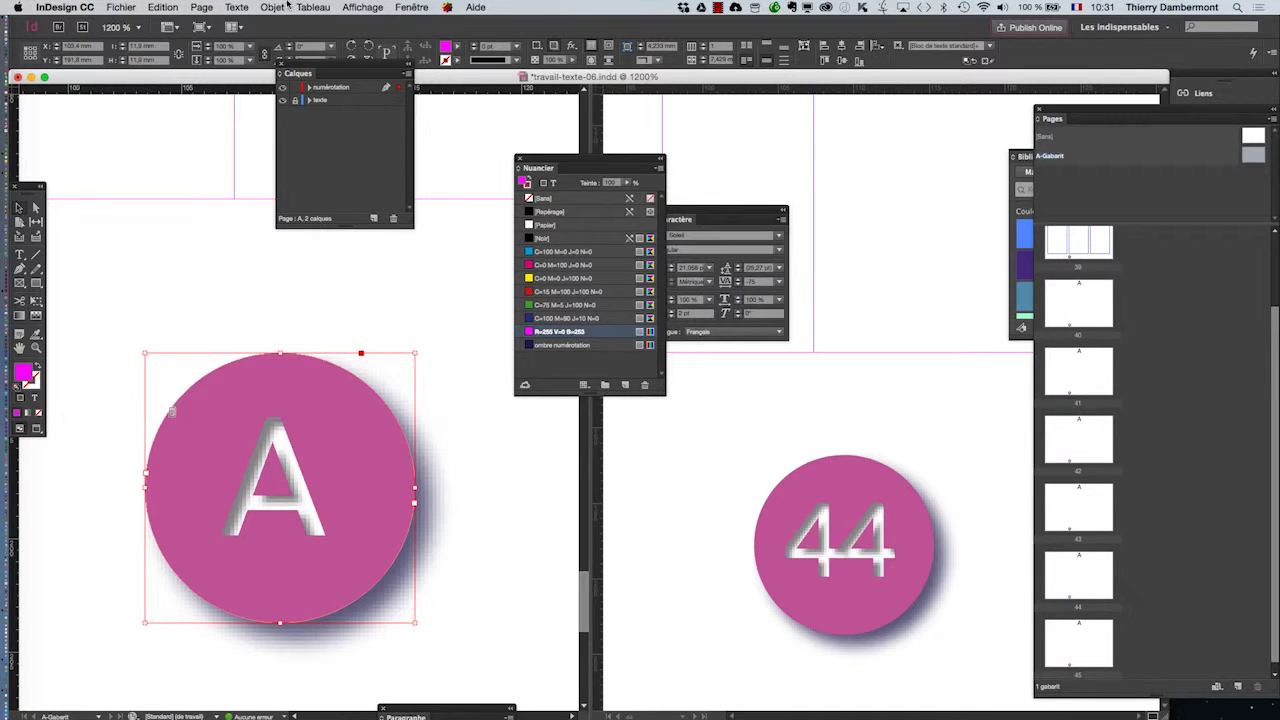
{"action": "left_click", "coordinate": [272, 7]}
{"action": "mouse_move", "coordinate": [300, 274]}
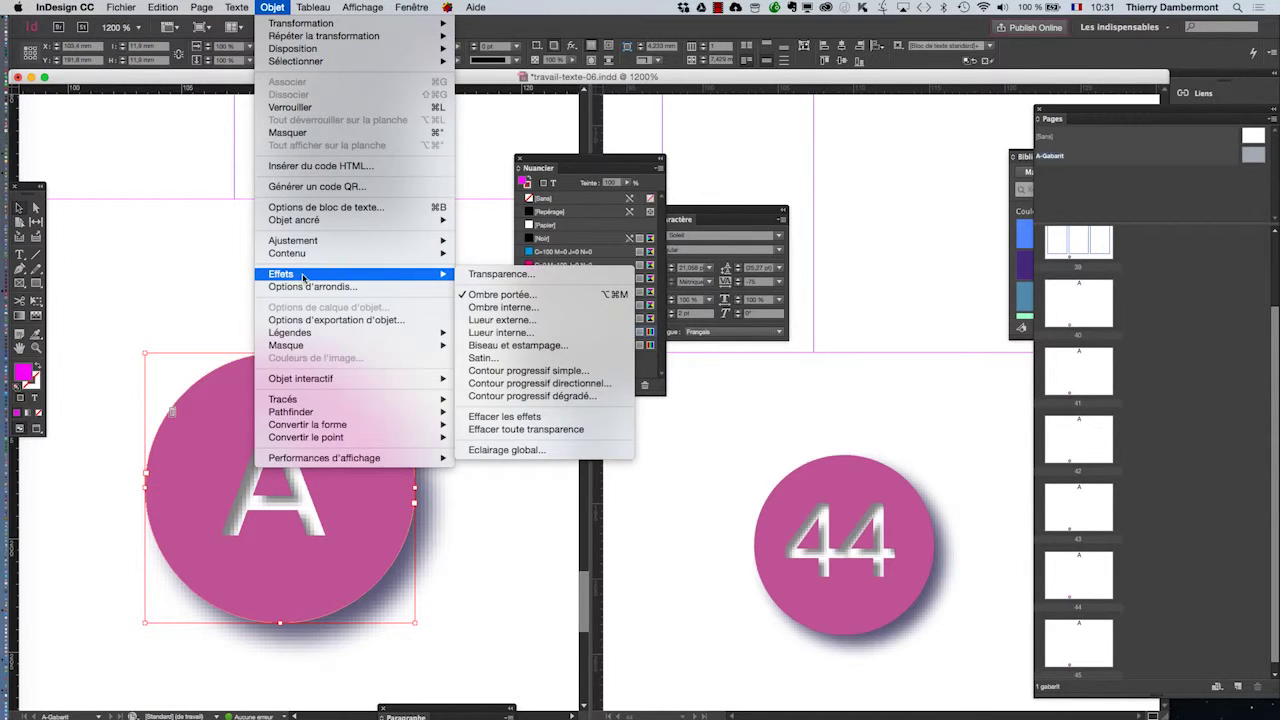
{"action": "left_click", "coordinate": [534, 295]}
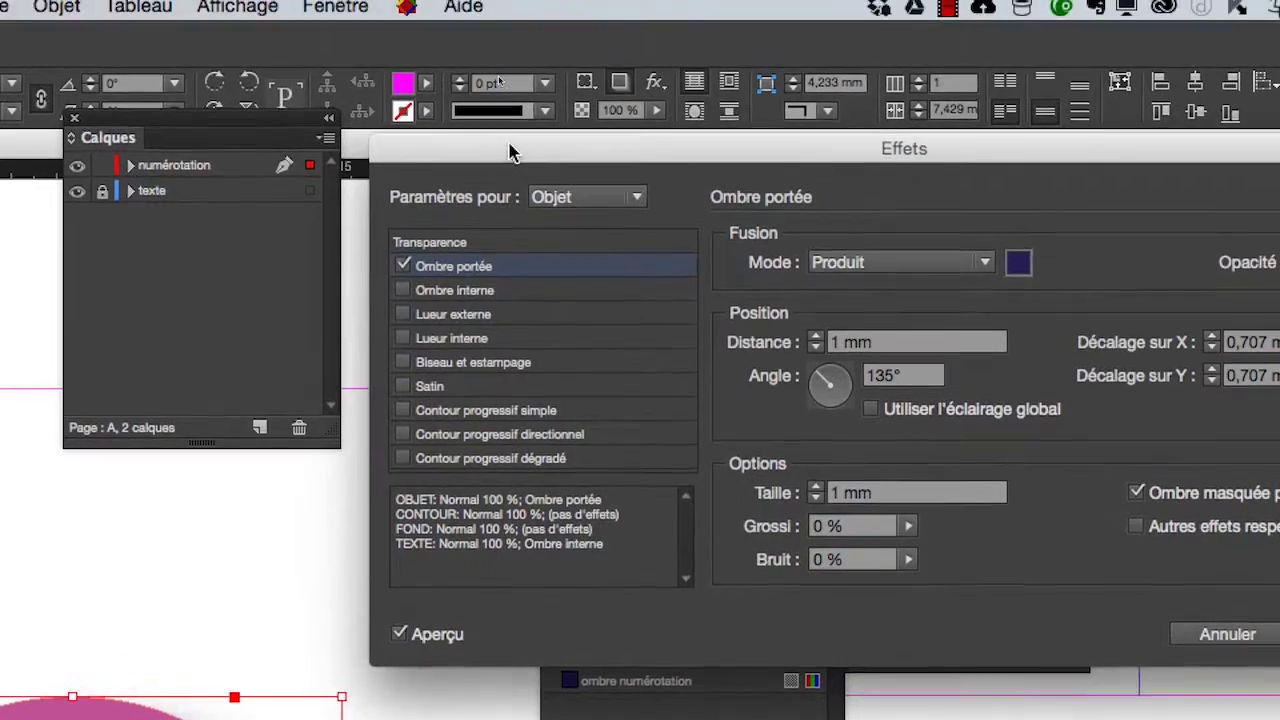
{"action": "left_click_drag", "start_coordinate": [508, 149], "coordinate": [517, 191]}
{"action": "left_click", "coordinate": [545, 236]}
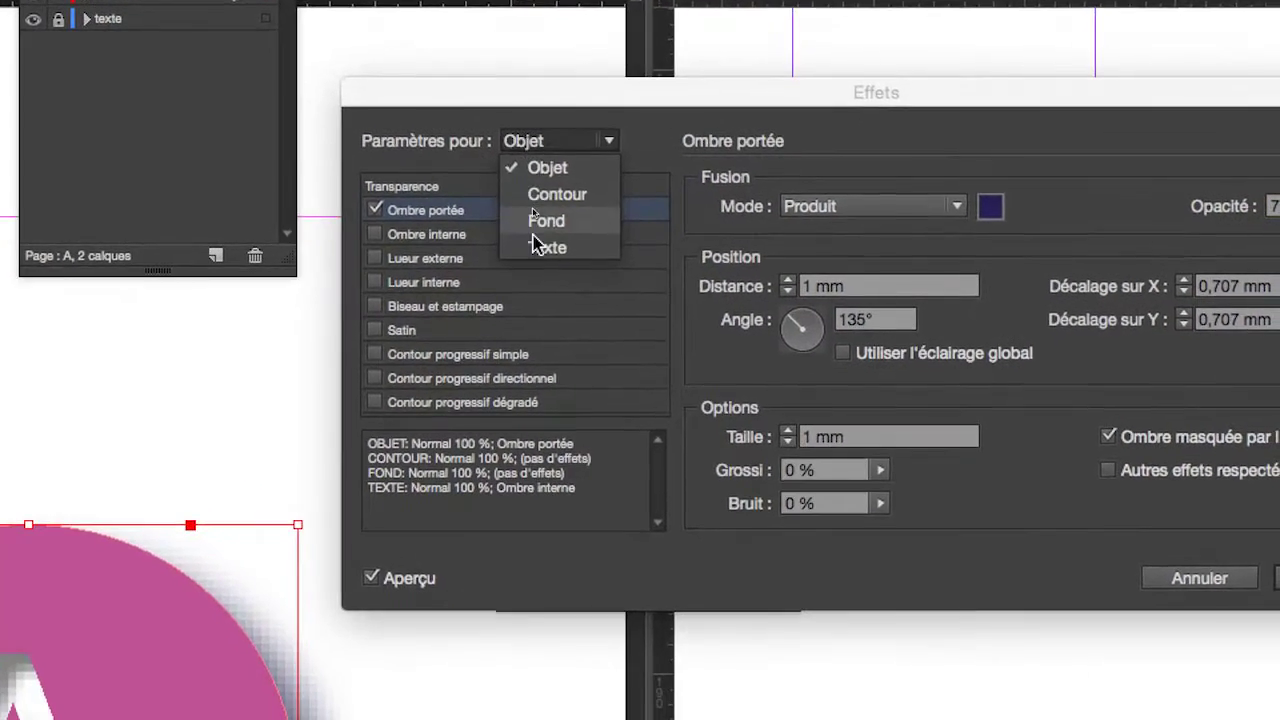
{"action": "left_click", "coordinate": [572, 344]}
{"action": "left_click", "coordinate": [533, 232]}
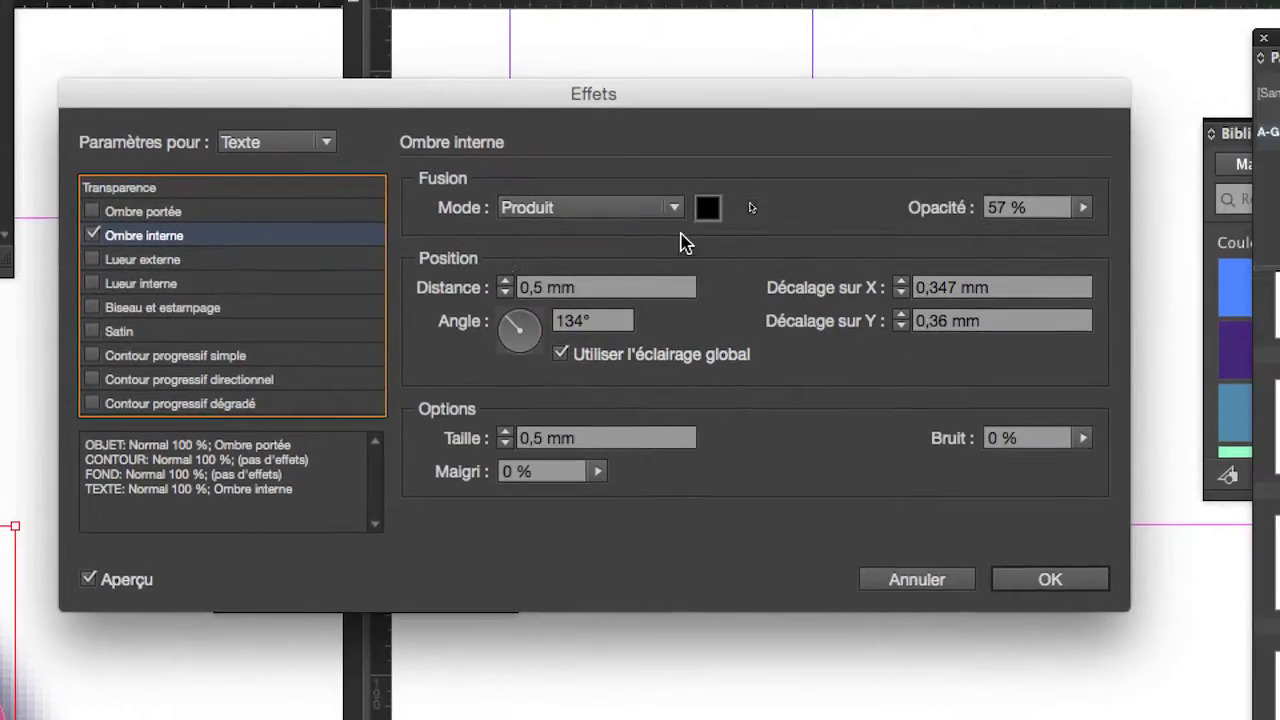
- Set the text's inner shadow colour to the "ombre numérotation" swatch and accept the effects
{"action": "left_click", "coordinate": [990, 202]}
{"action": "scroll", "coordinate": [552, 556], "scroll_direction": "down", "scroll_amount": 4}
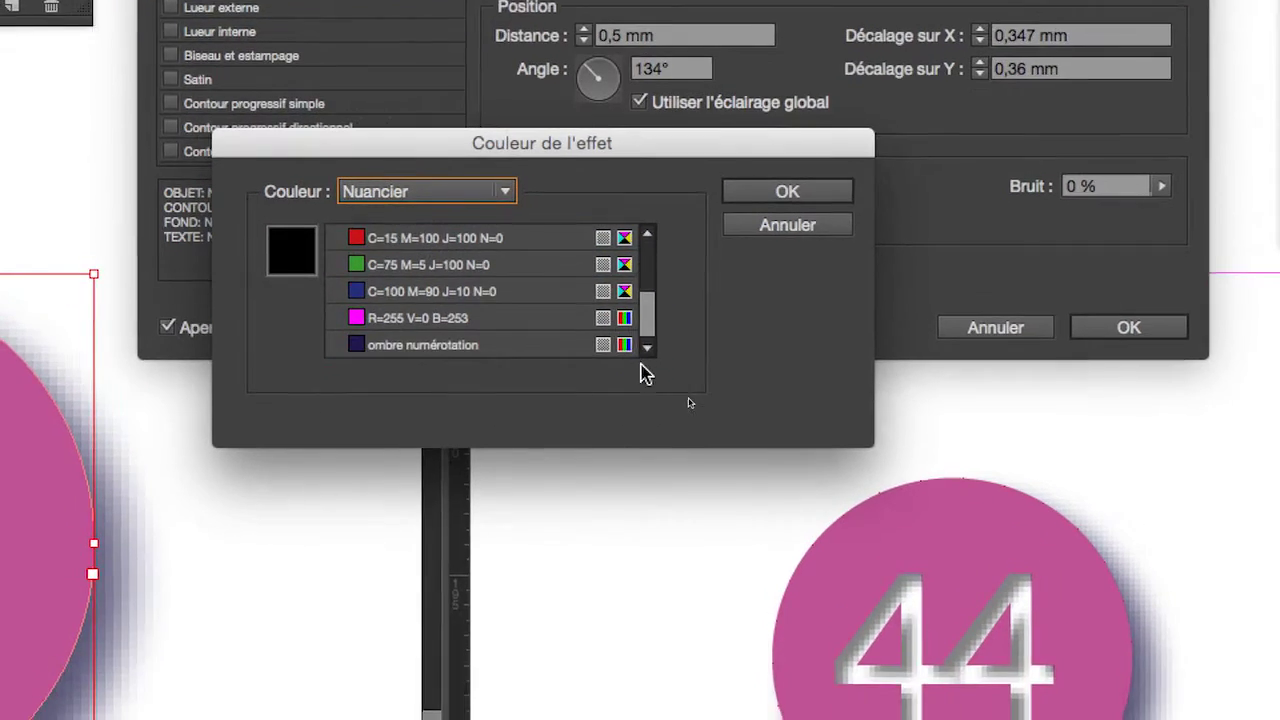
{"action": "left_click", "coordinate": [590, 356]}
{"action": "left_click", "coordinate": [884, 200]}
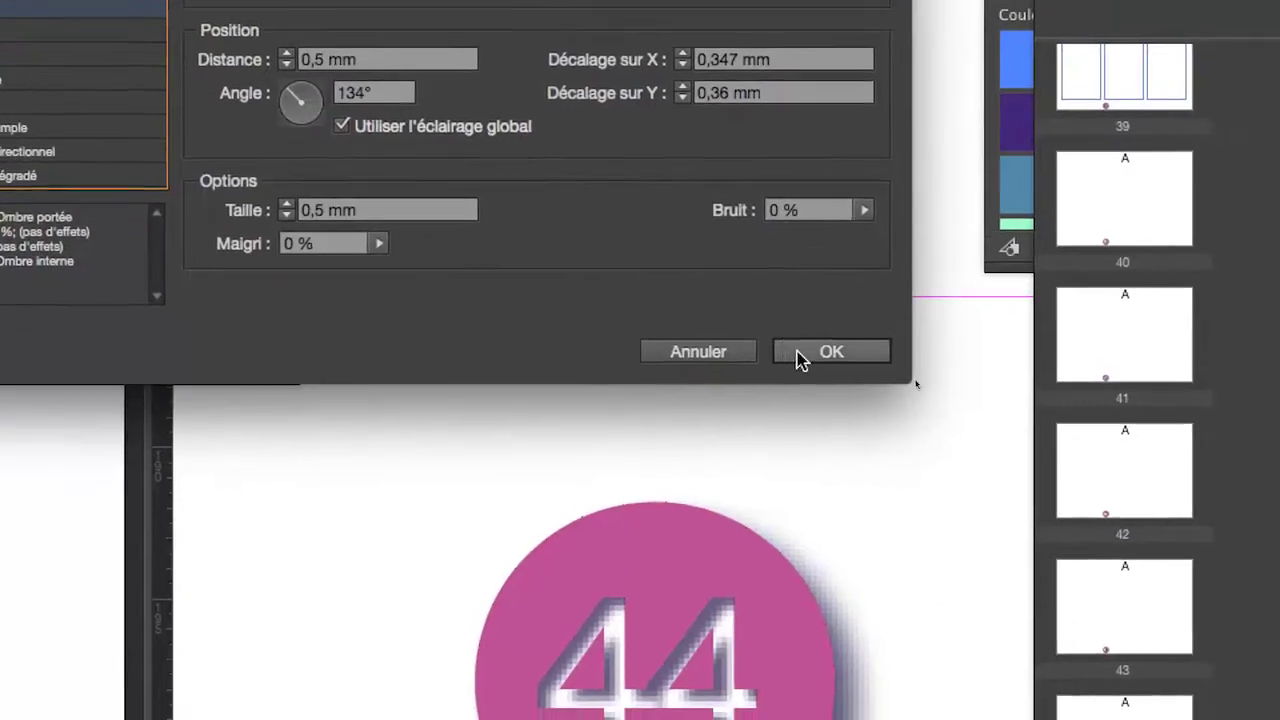
{"action": "left_click", "coordinate": [800, 353]}
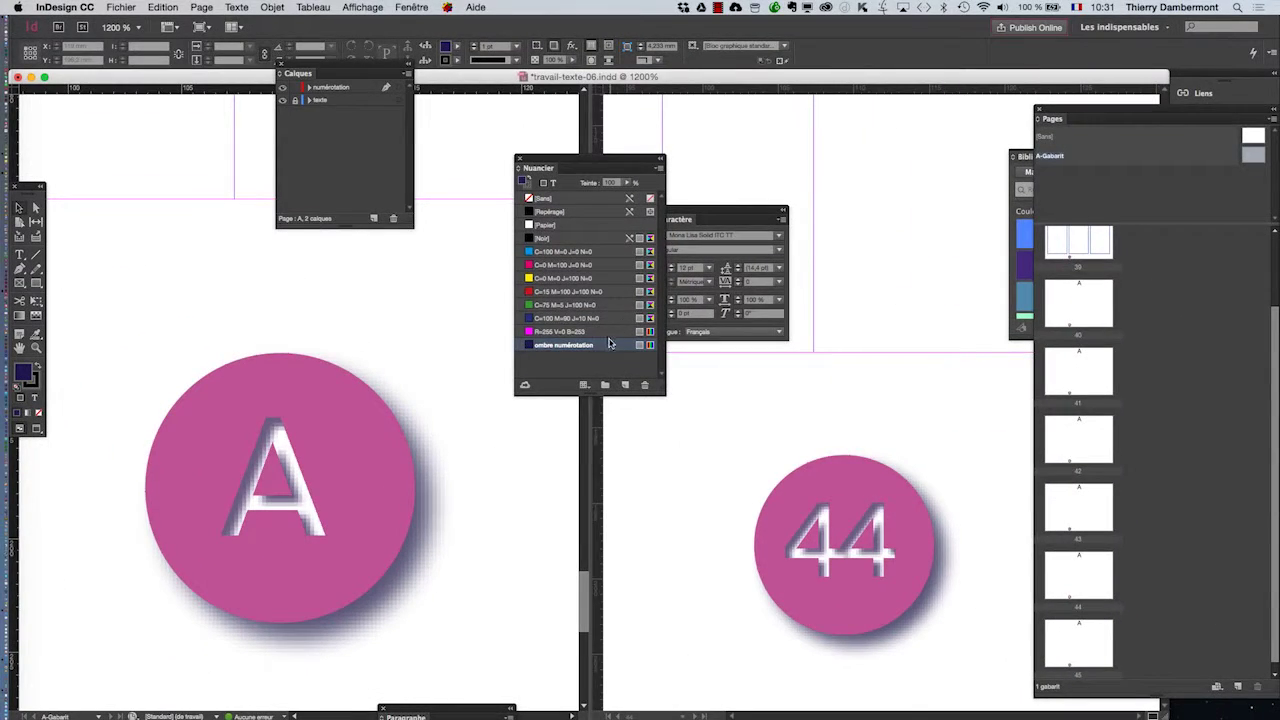
- Try red and green variants of the "ombre numérotation" swatch, and settle on a dark blue-teal shade
{"action": "double_click", "coordinate": [608, 346]}
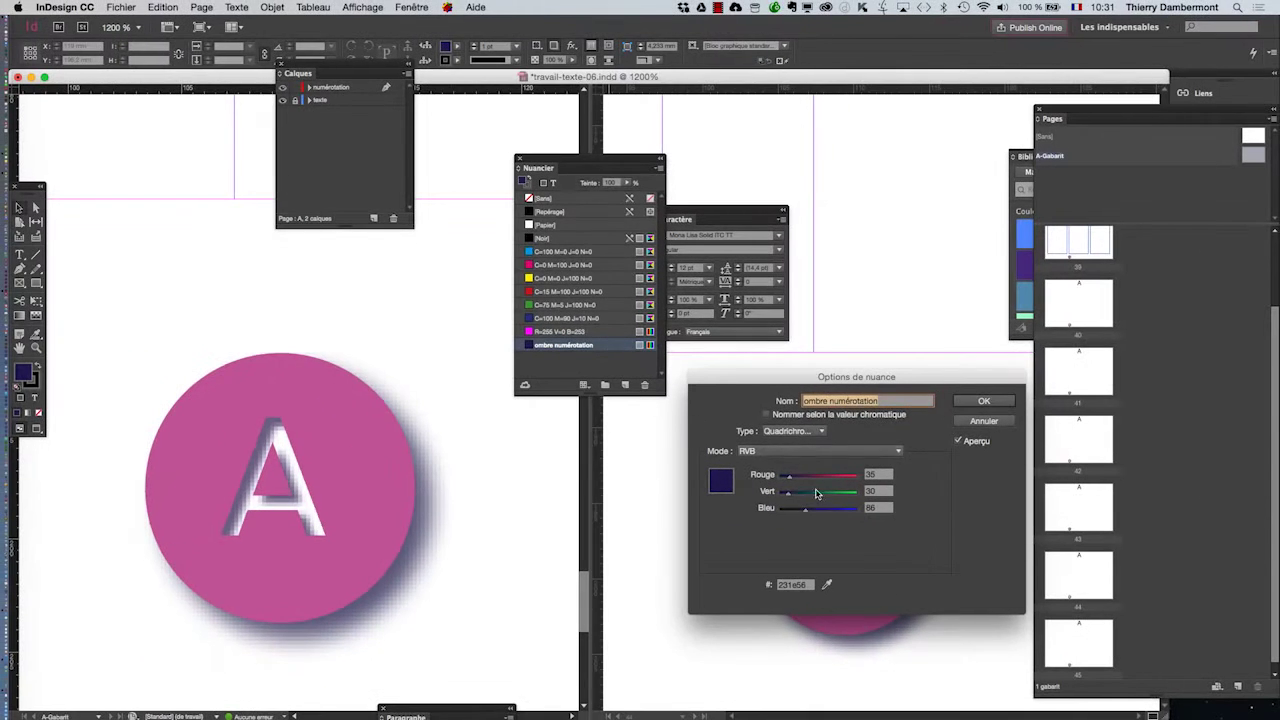
{"action": "left_click", "coordinate": [830, 476]}
{"action": "left_click", "coordinate": [812, 491]}
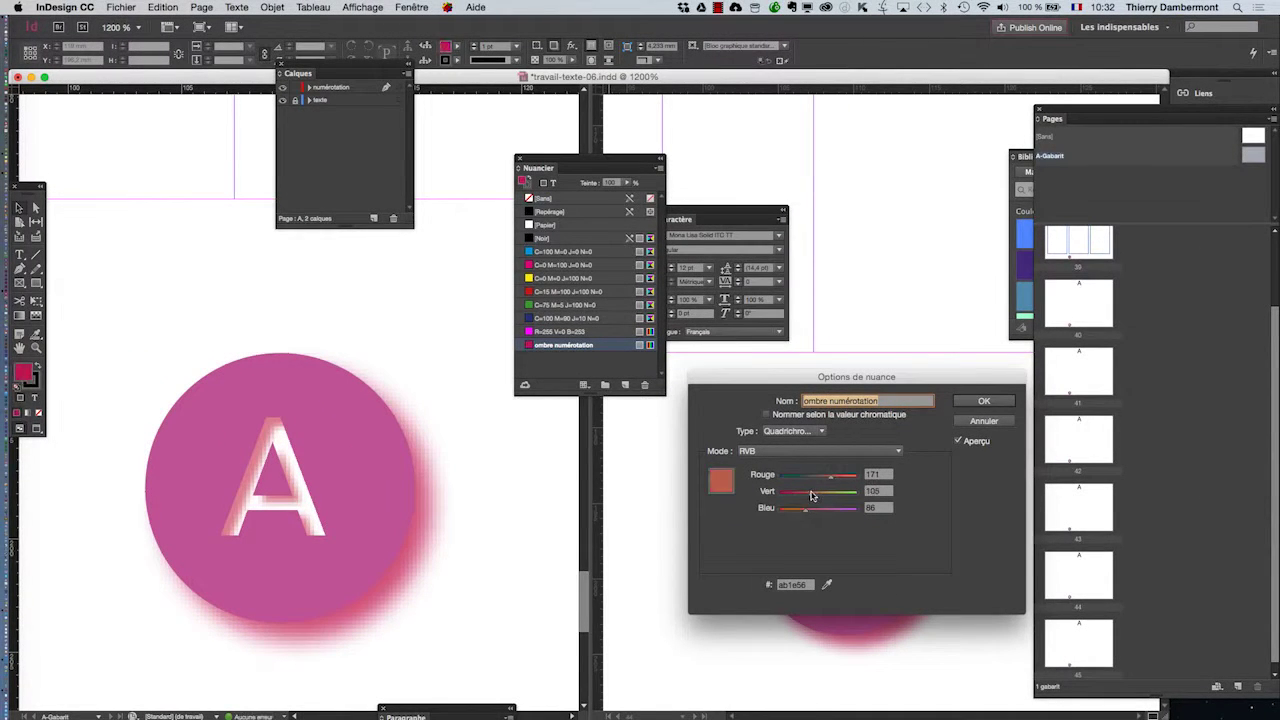
{"action": "left_click", "coordinate": [832, 492]}
{"action": "left_click", "coordinate": [790, 477]}
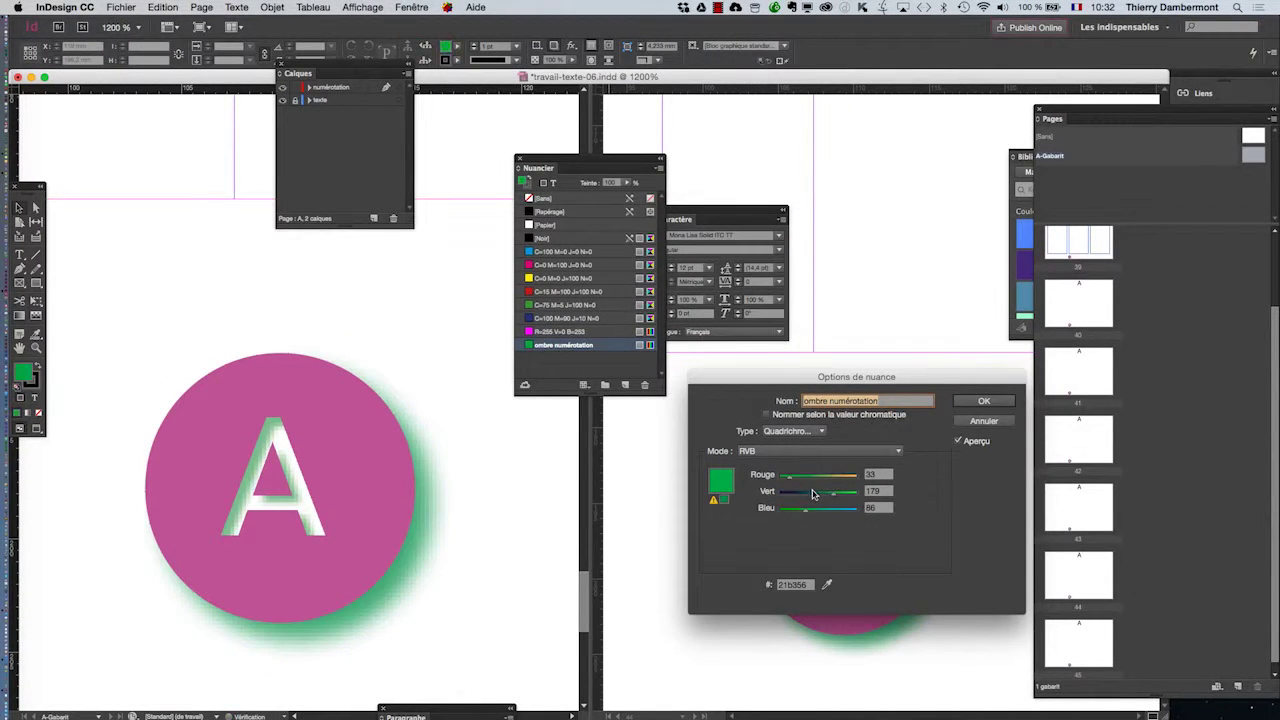
{"action": "left_click", "coordinate": [796, 508]}
{"action": "left_click", "coordinate": [792, 491]}
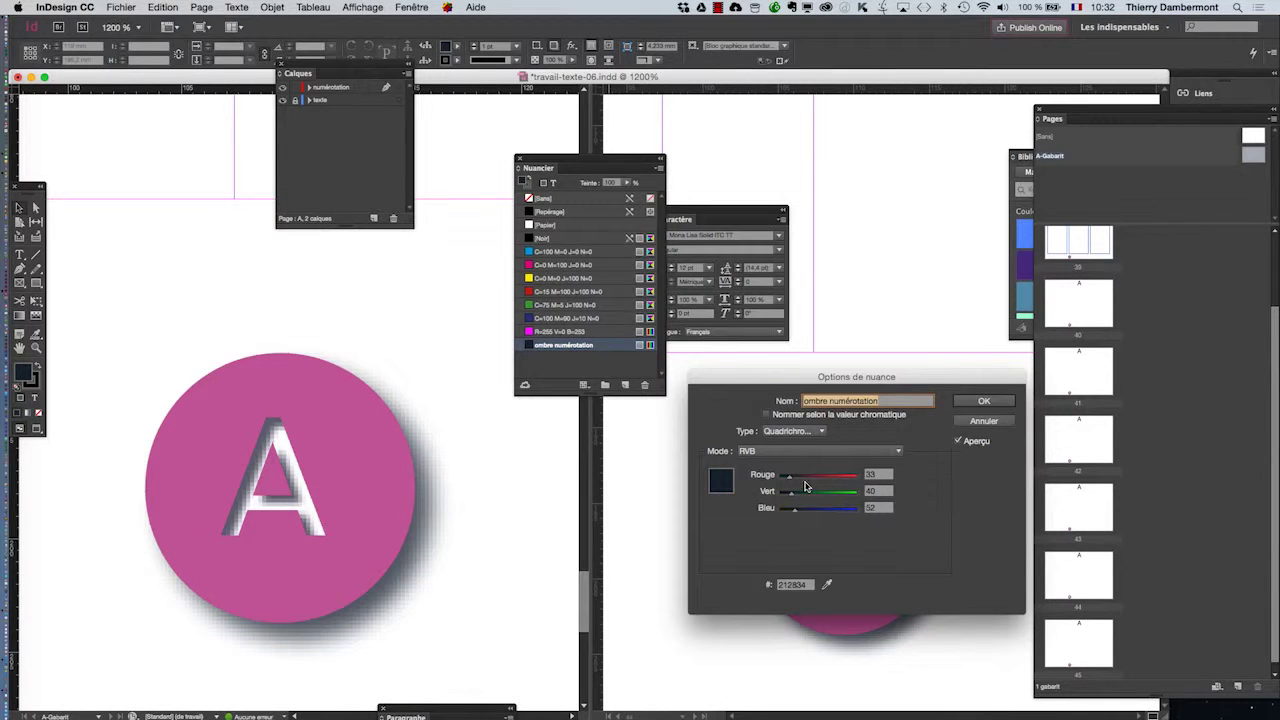
{"action": "left_click", "coordinate": [807, 477]}
{"action": "left_click_drag", "start_coordinate": [807, 481], "coordinate": [785, 481]}
{"action": "left_click", "coordinate": [984, 401]}
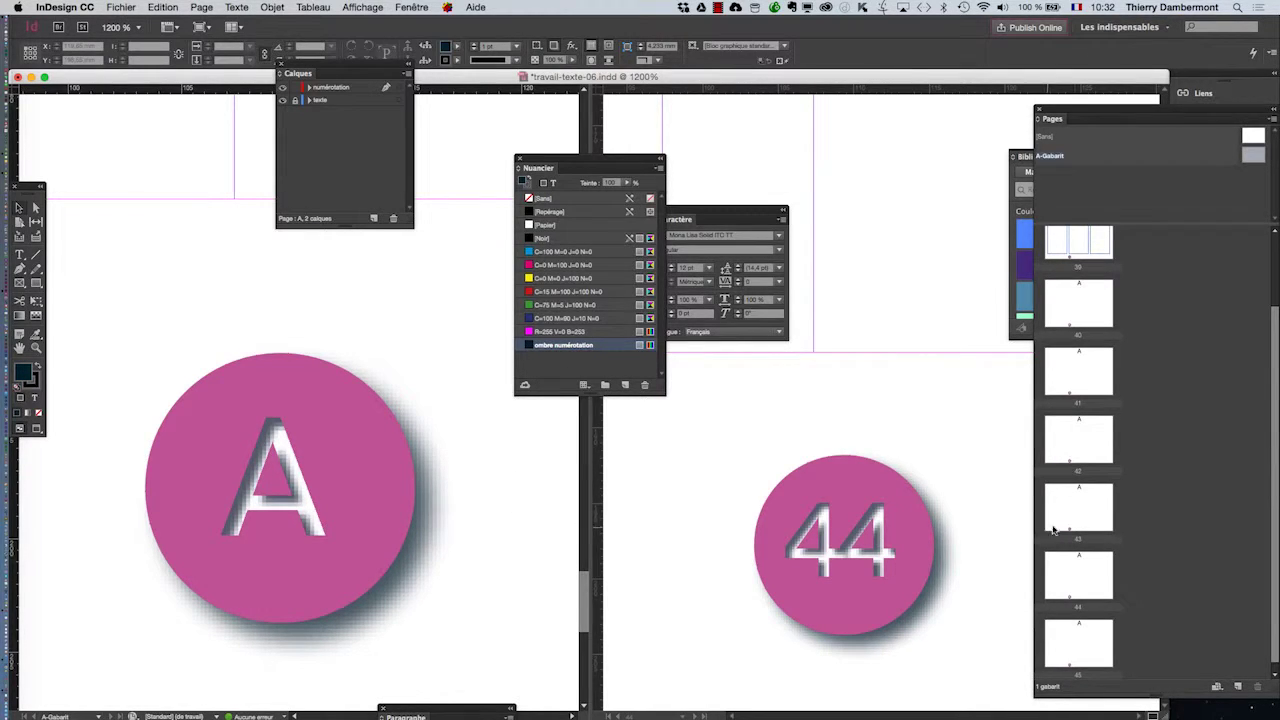
- Examine the page-number badge on pages 44 and 43, including at whole-page size
{"action": "double_click", "coordinate": [1096, 510]}
{"action": "double_click", "coordinate": [1088, 576]}
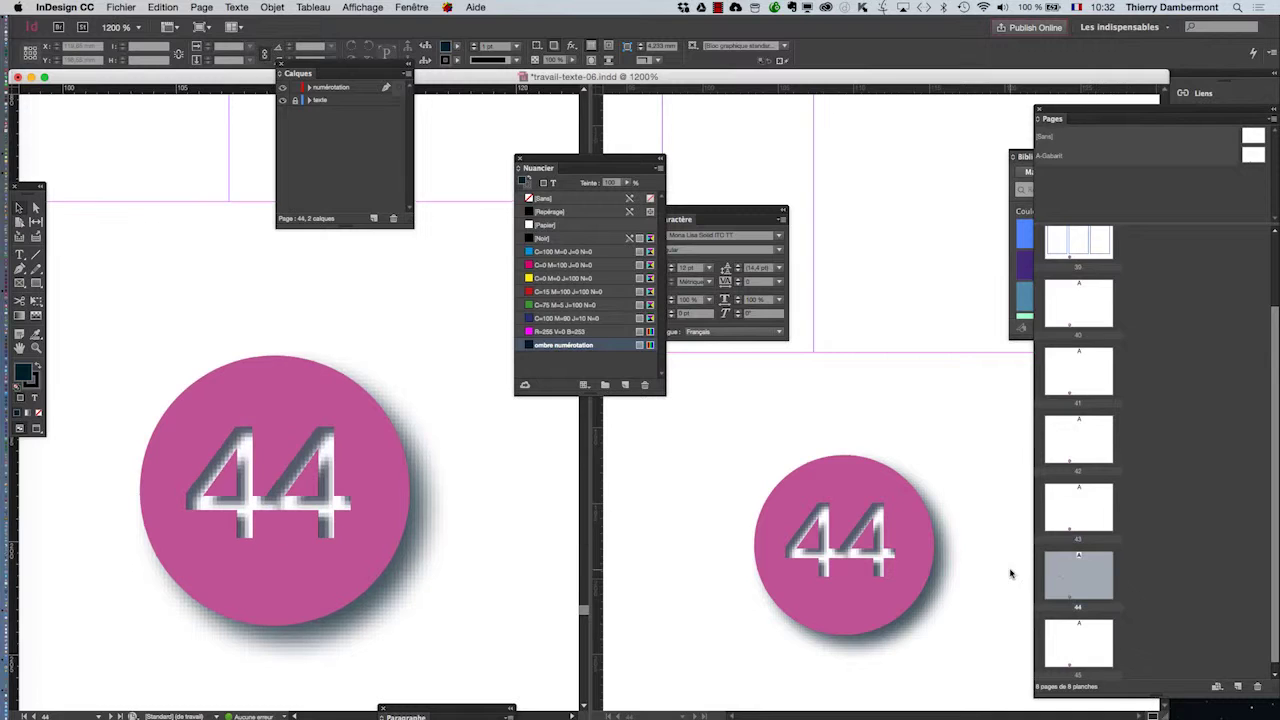
{"action": "key", "text": "super+0"}
{"action": "double_click", "coordinate": [1085, 523]}
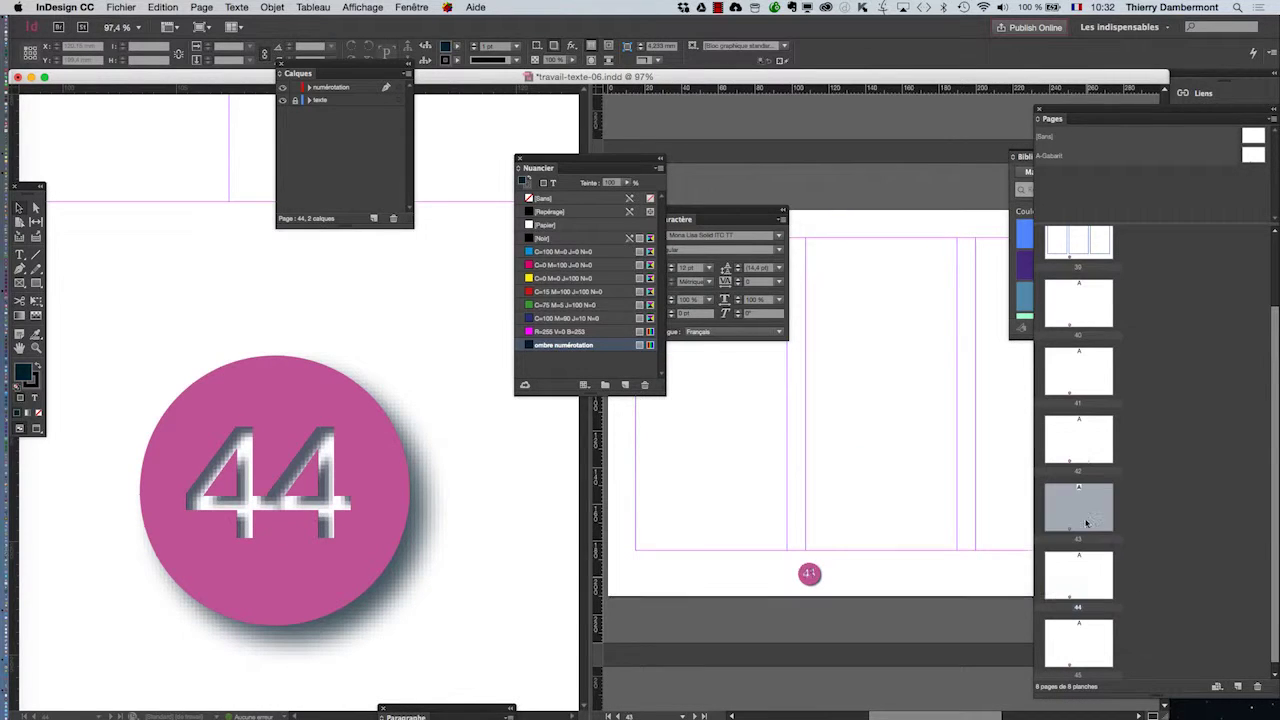
{"action": "scroll", "coordinate": [766, 549], "scroll_direction": "up", "scroll_amount": 5}
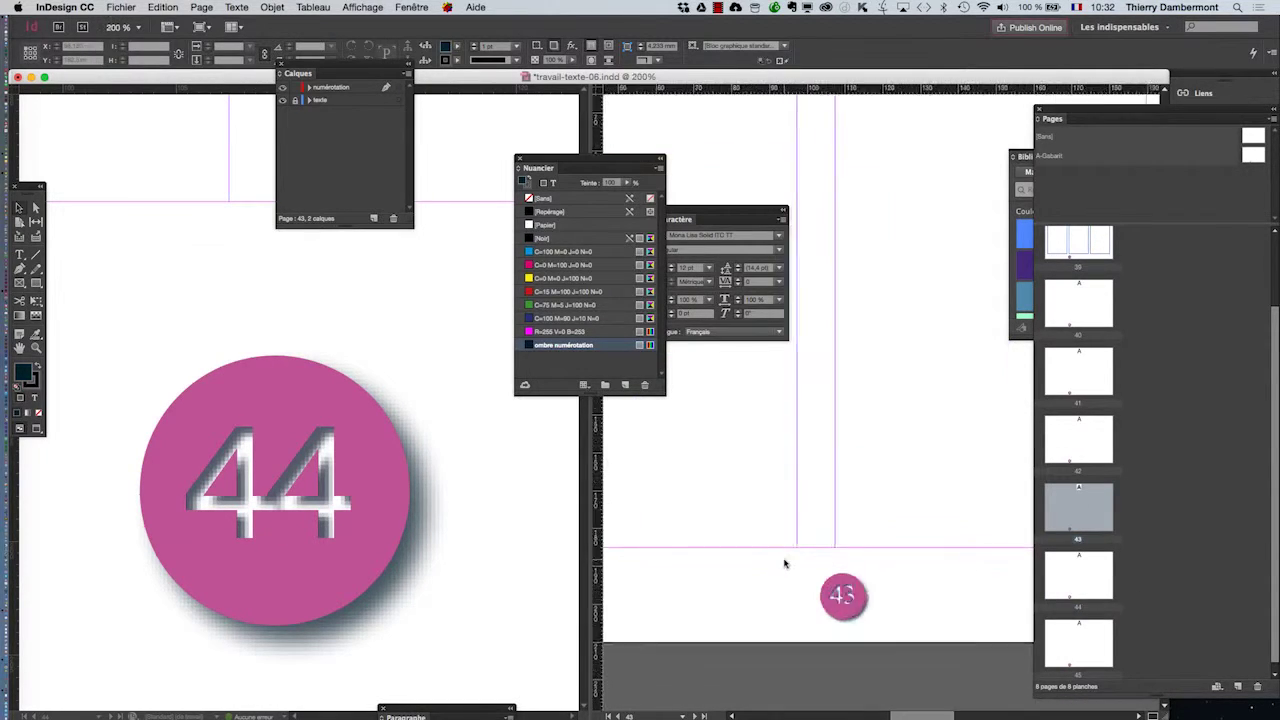
- Go through pages 39 to 45 and check how the badge and its shadows look on each one
{"action": "double_click", "coordinate": [1081, 390]}
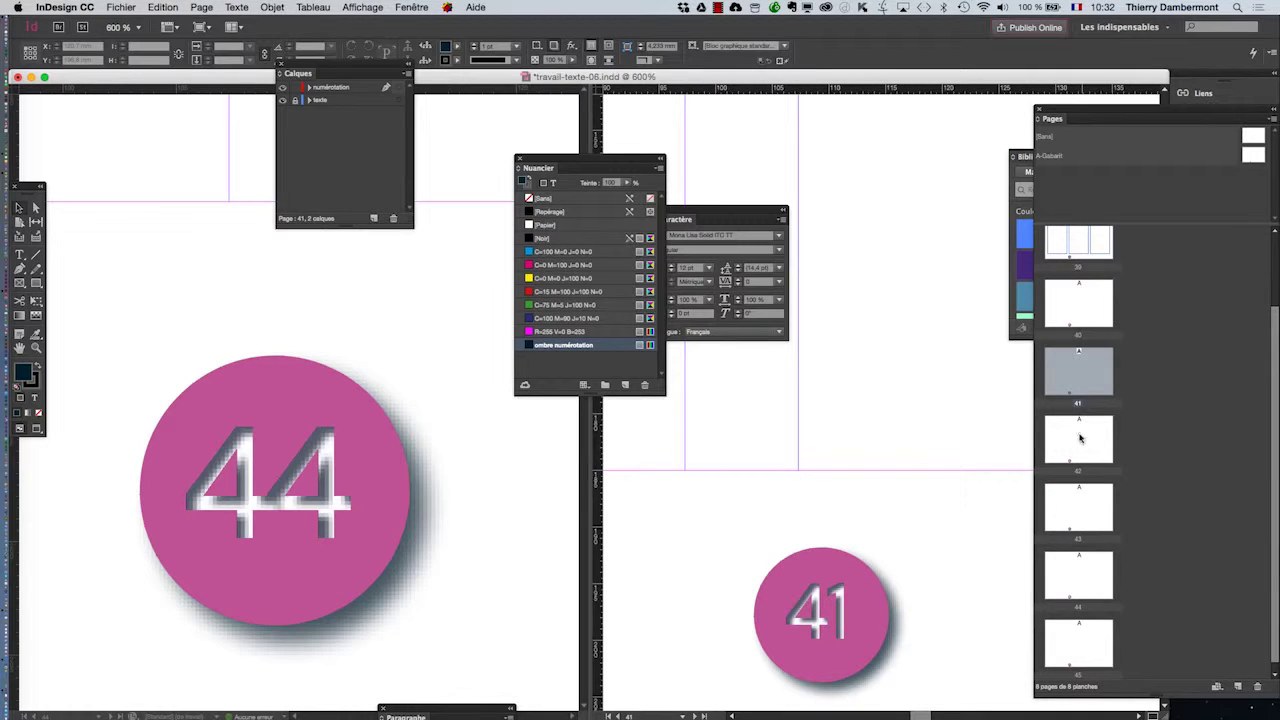
{"action": "double_click", "coordinate": [1072, 636]}
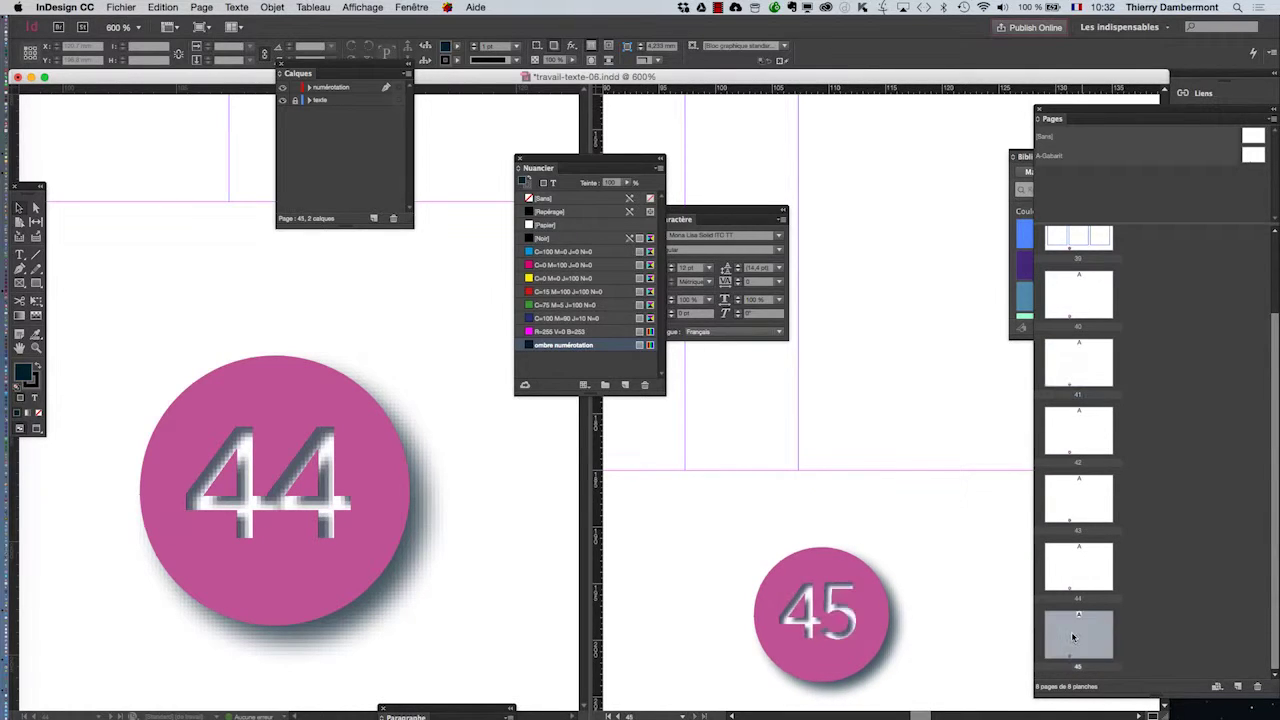
{"action": "double_click", "coordinate": [1080, 578]}
{"action": "double_click", "coordinate": [1079, 510]}
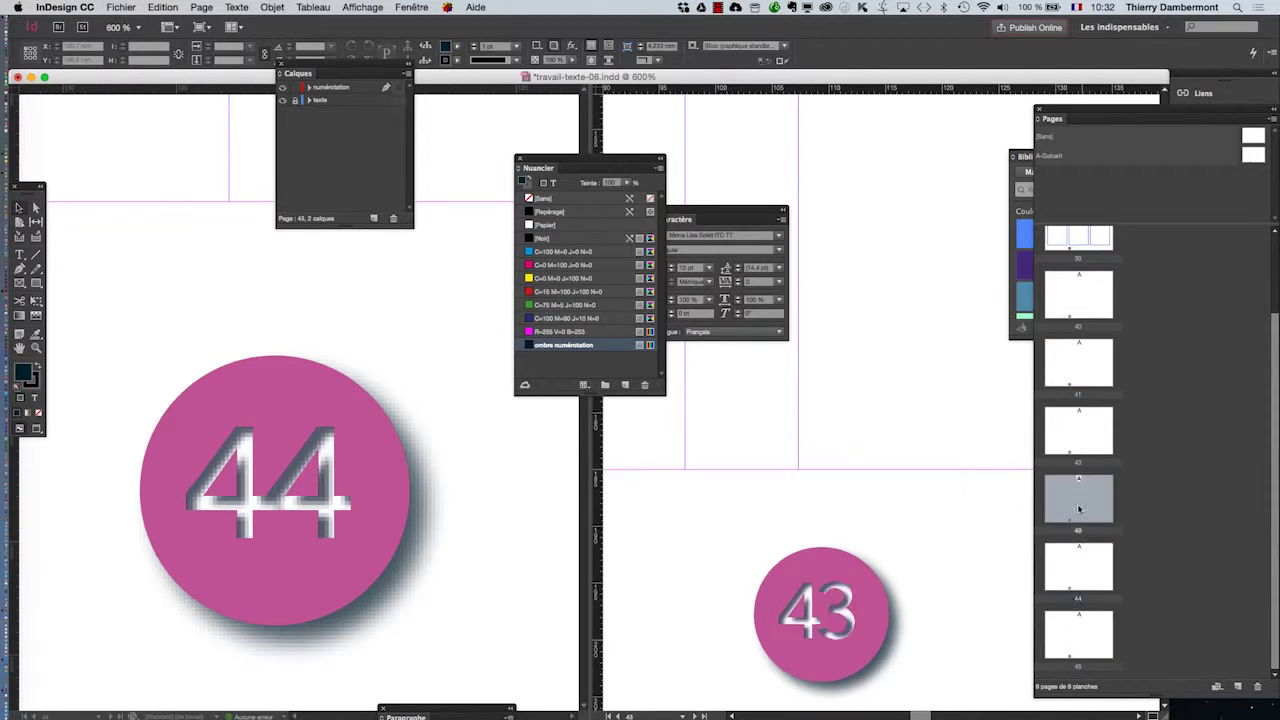
{"action": "double_click", "coordinate": [1068, 436]}
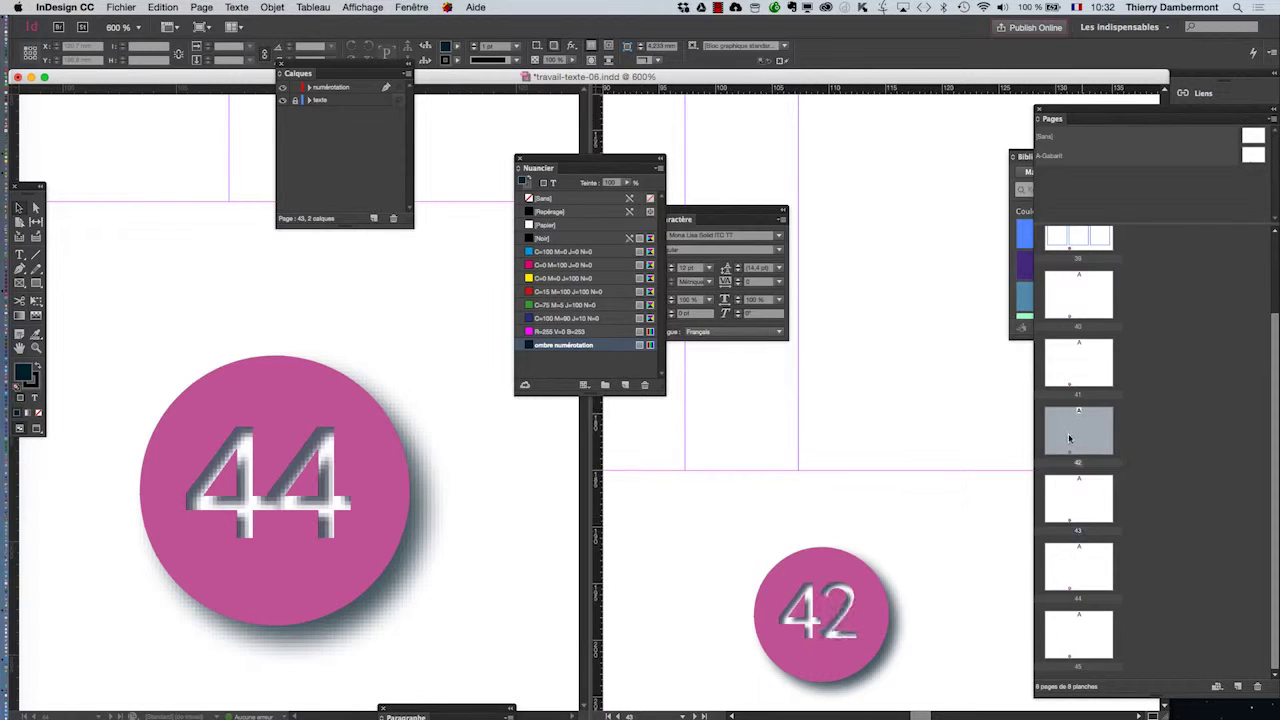
{"action": "double_click", "coordinate": [1068, 374]}
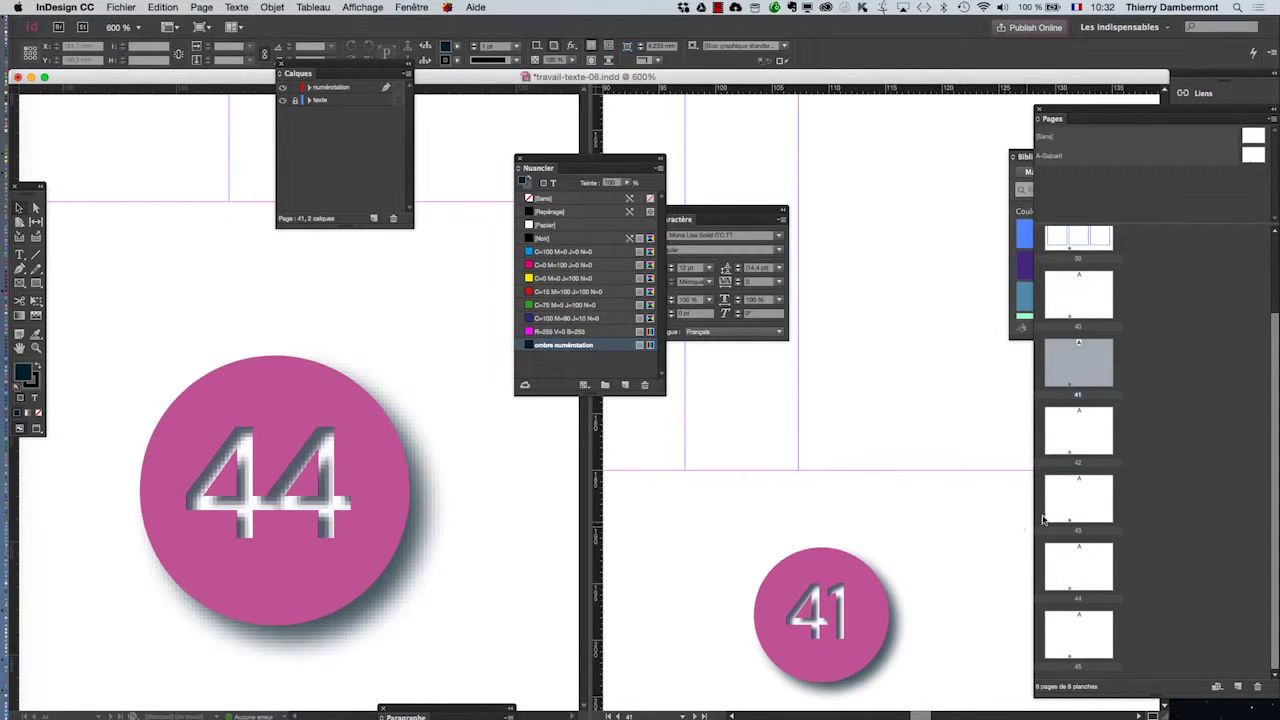
{"action": "scroll", "coordinate": [1079, 377], "scroll_direction": "up", "scroll_amount": 1}
{"action": "double_click", "coordinate": [1080, 314]}
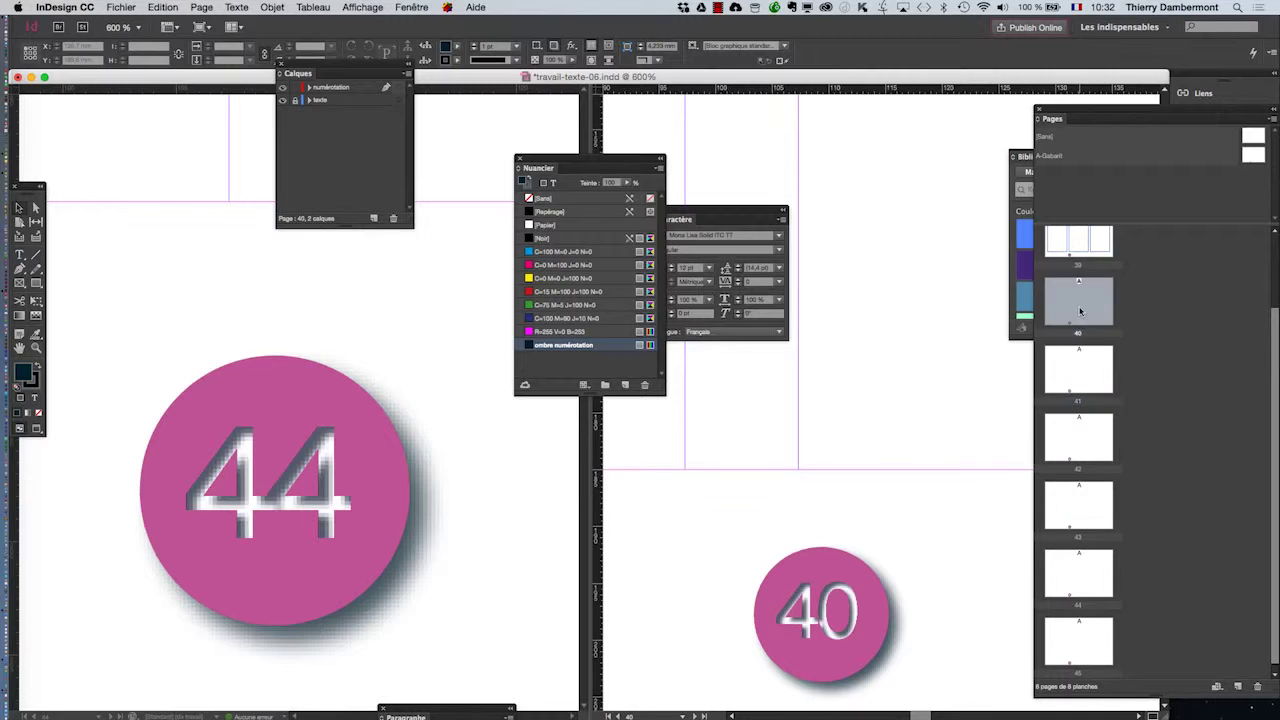
{"action": "scroll", "coordinate": [1082, 344], "scroll_direction": "up", "scroll_amount": 2}
{"action": "double_click", "coordinate": [1068, 268]}
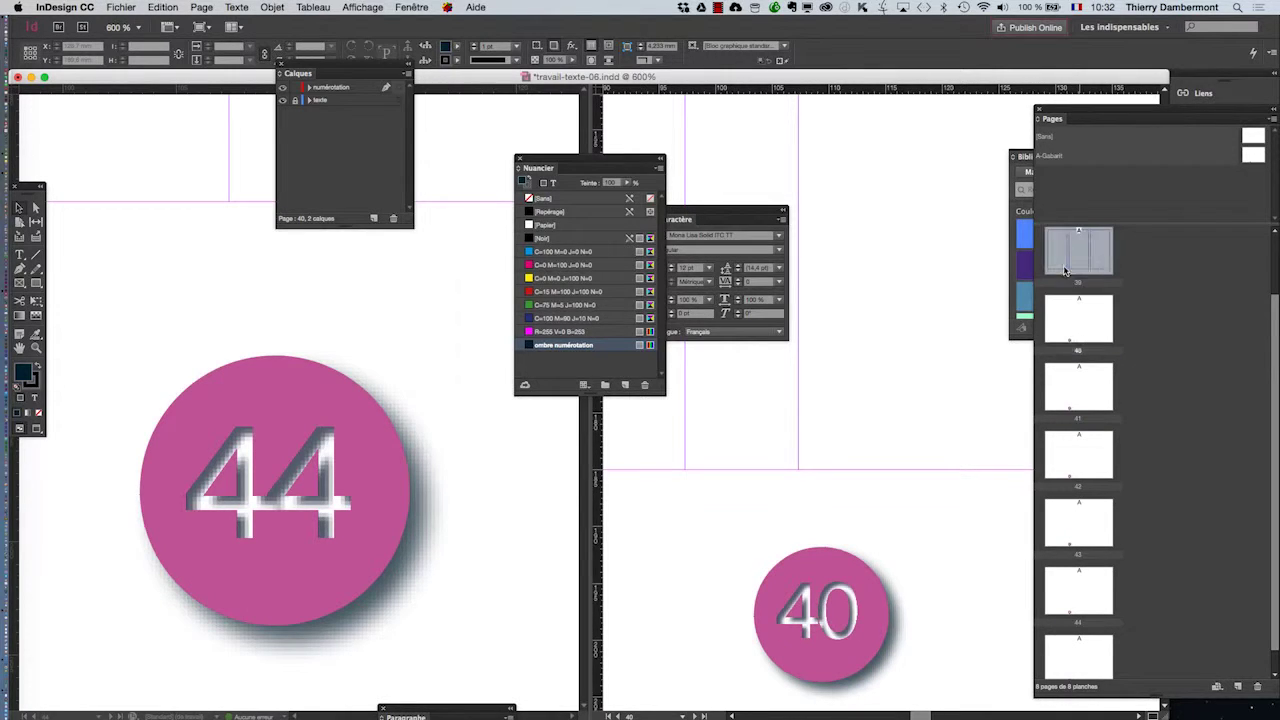
{"action": "scroll", "coordinate": [1105, 541], "scroll_direction": "down", "scroll_amount": 3}
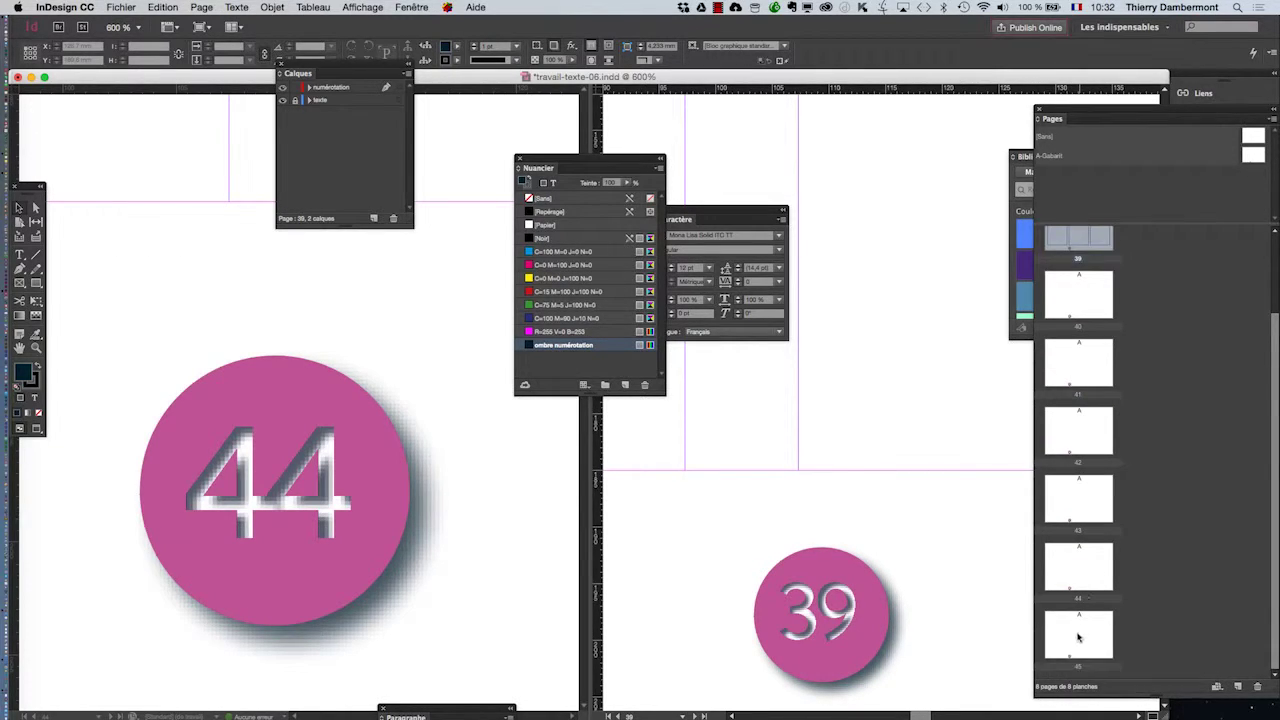
{"action": "double_click", "coordinate": [1078, 637]}
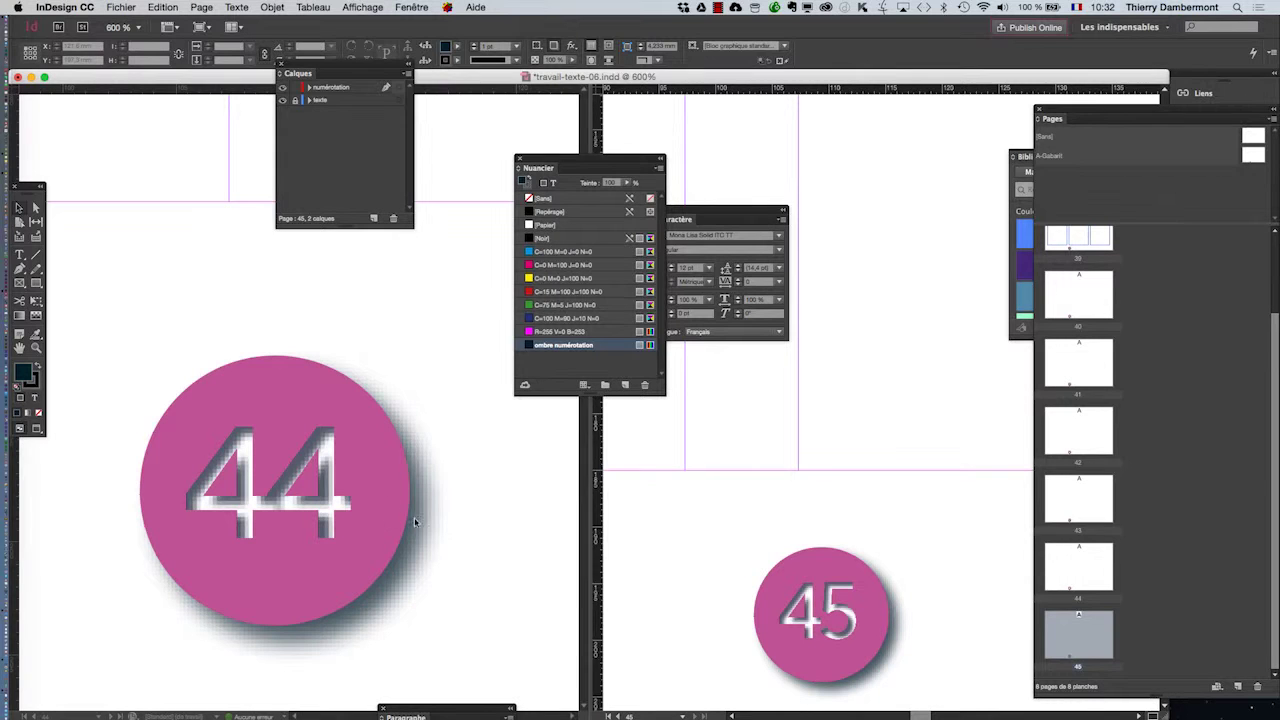
- Examine the badge on page 44 both at whole-page size and up close
{"action": "left_click", "coordinate": [374, 505]}
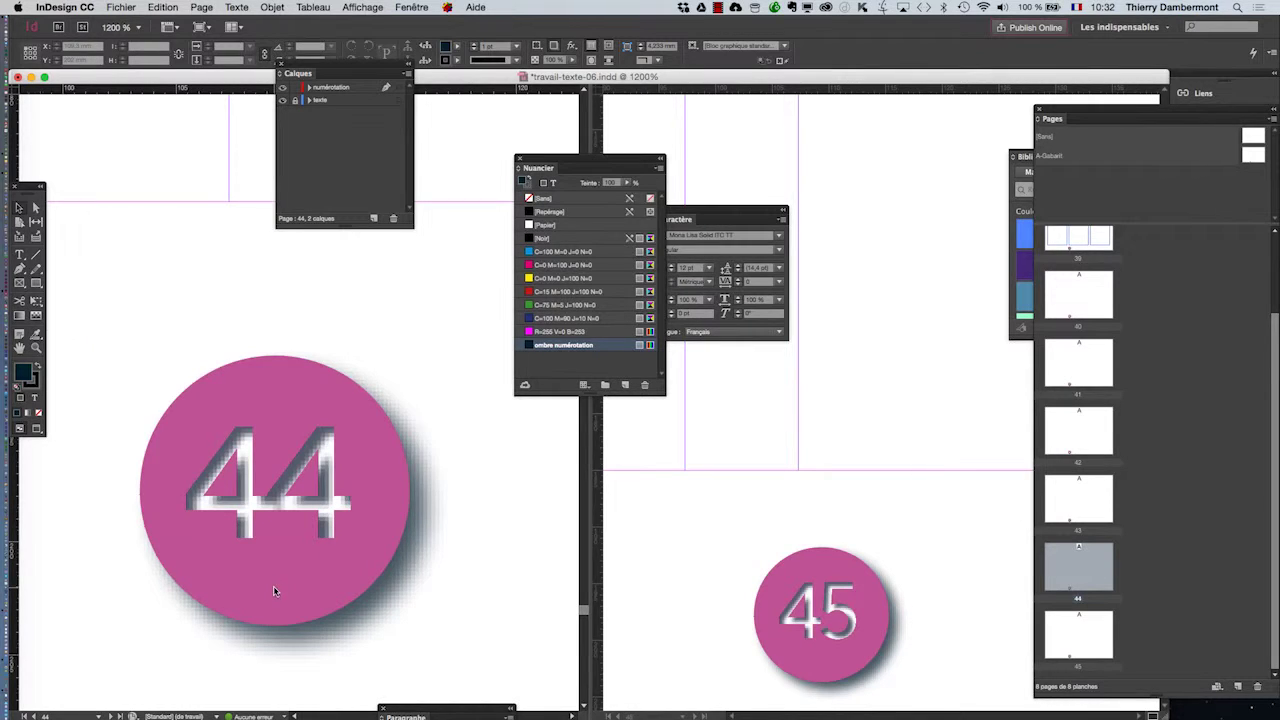
{"action": "scroll", "coordinate": [274, 591], "scroll_direction": "down", "scroll_amount": 1}
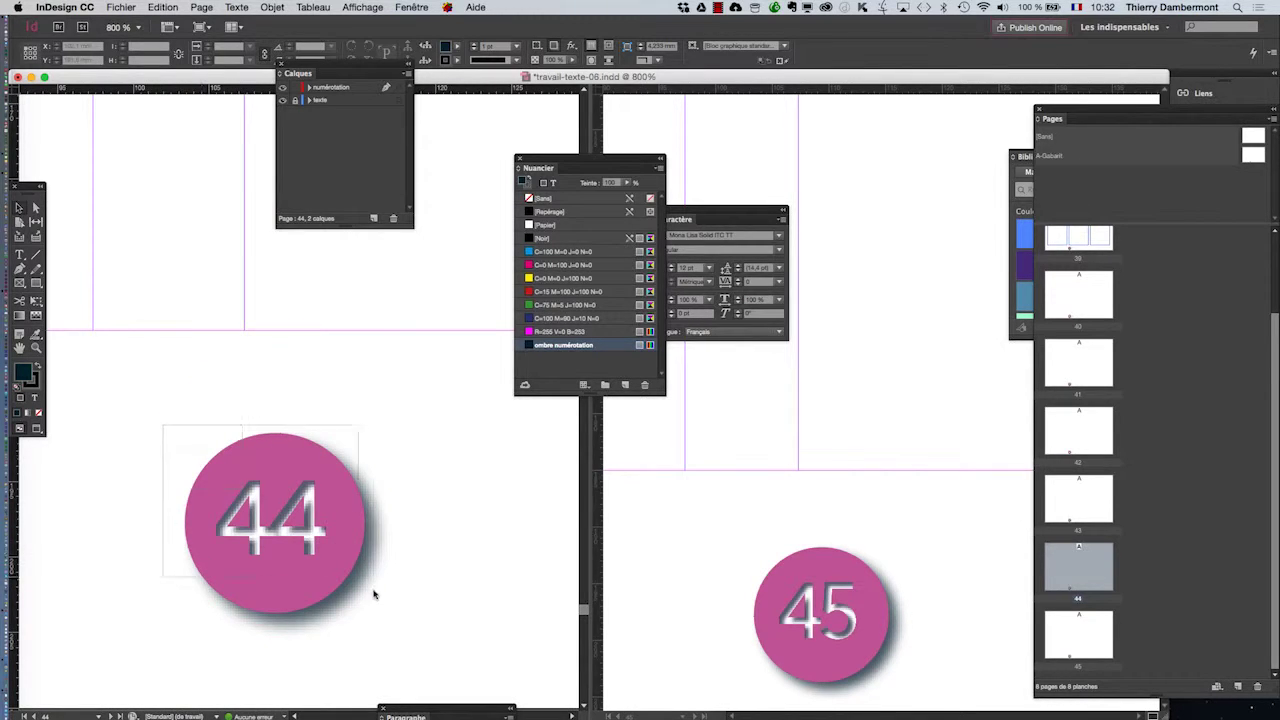
{"action": "double_click", "coordinate": [19, 348]}
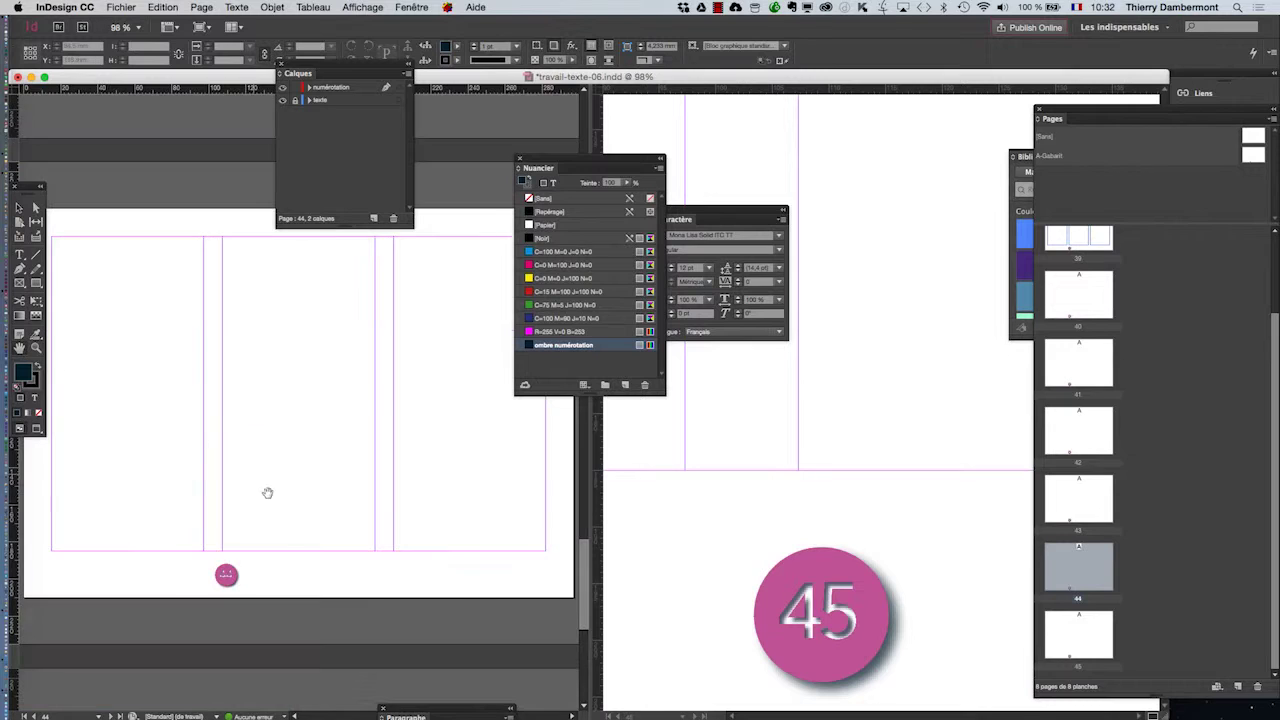
{"action": "left_click", "coordinate": [24, 208]}
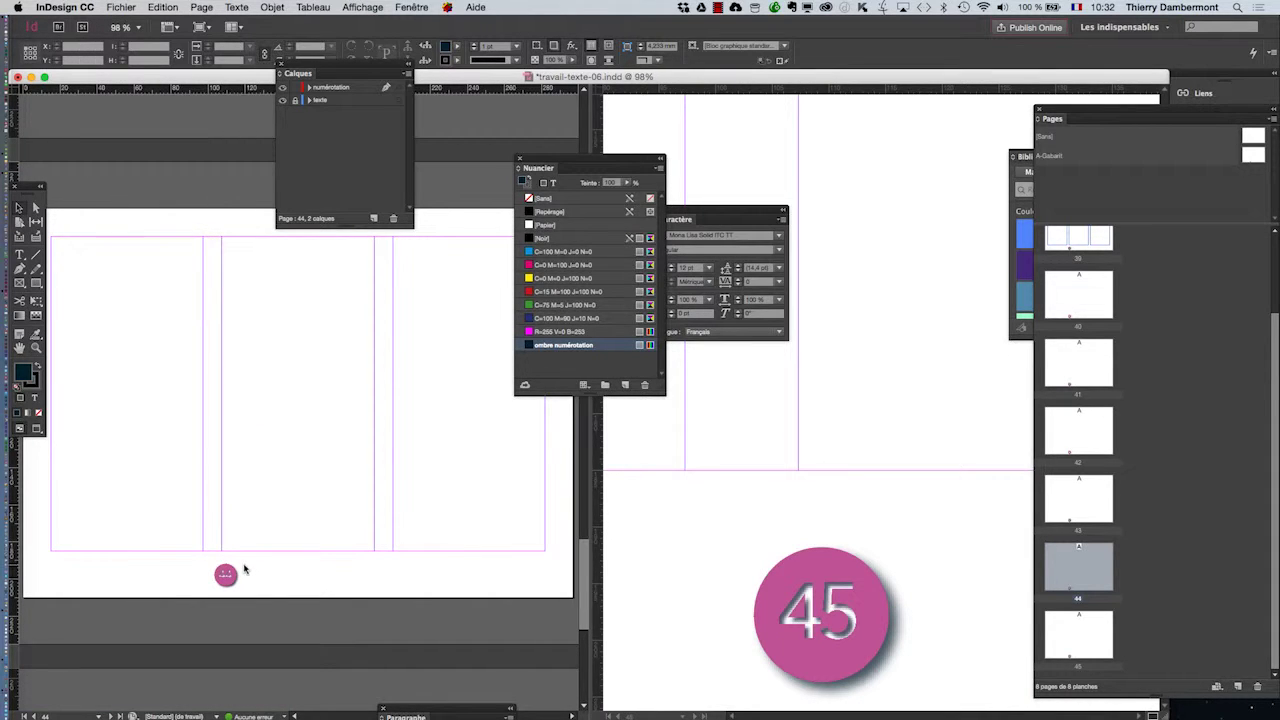
{"action": "scroll", "coordinate": [196, 592], "scroll_direction": "up", "scroll_amount": 3}
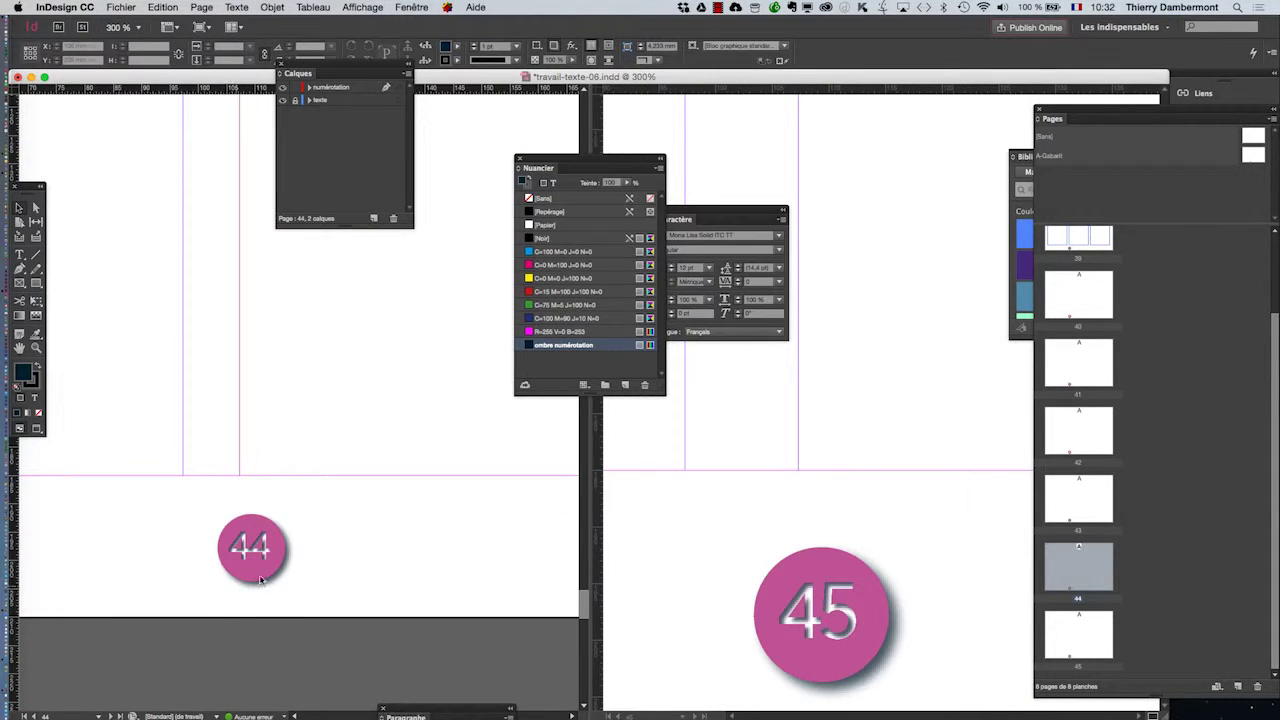
- On the A-Gabarit master, set the badge object's drop shadow opacity to 43 %
{"action": "double_click", "coordinate": [1253, 155]}
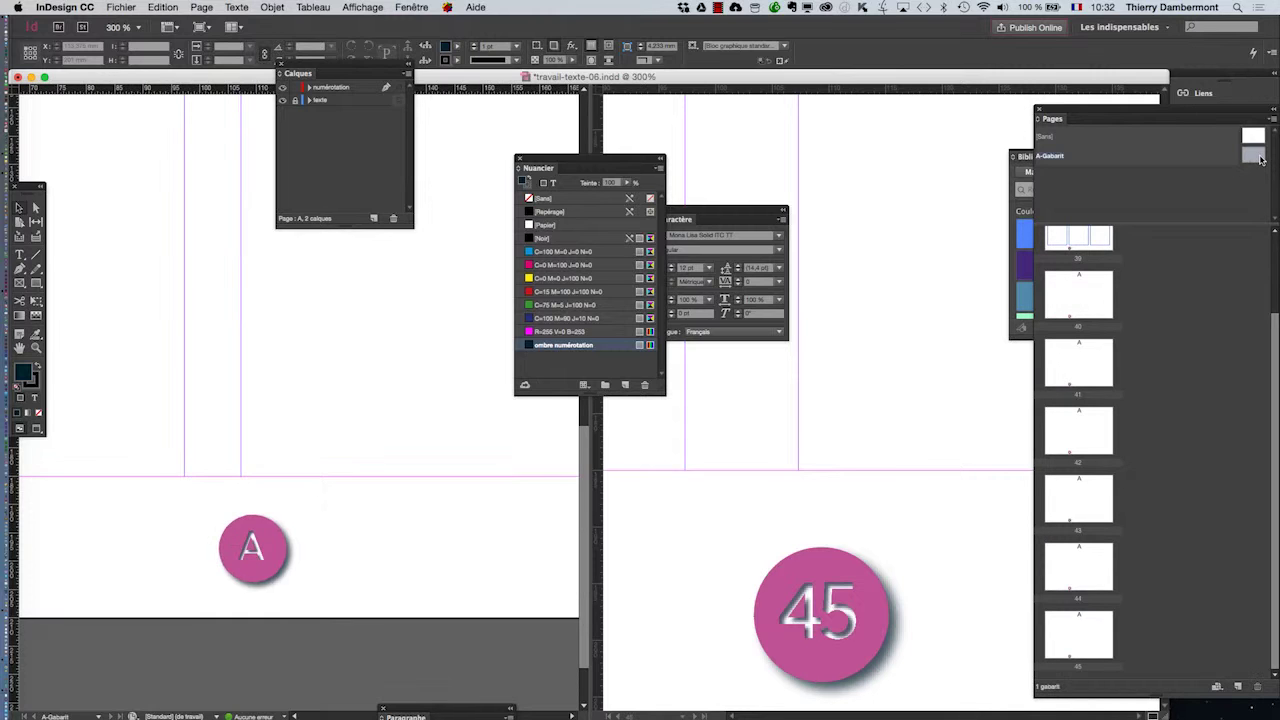
{"action": "left_click", "coordinate": [245, 568]}
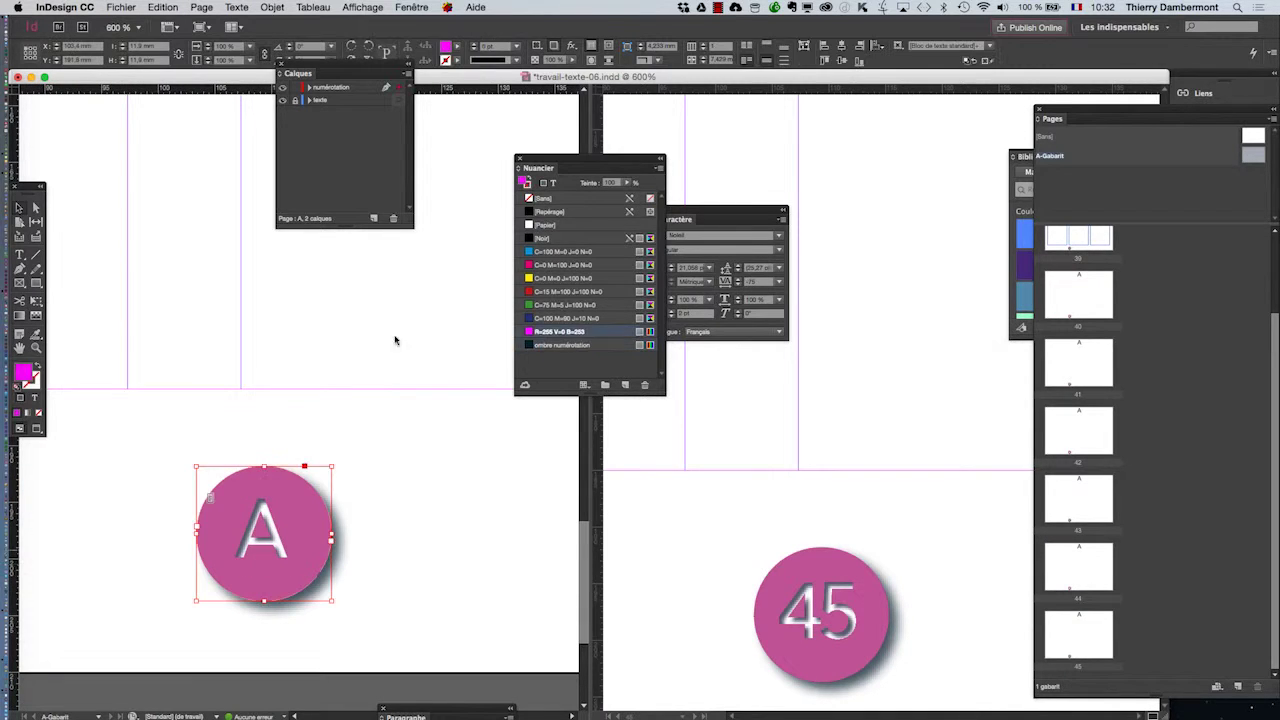
{"action": "left_click", "coordinate": [272, 7]}
{"action": "mouse_move", "coordinate": [417, 279]}
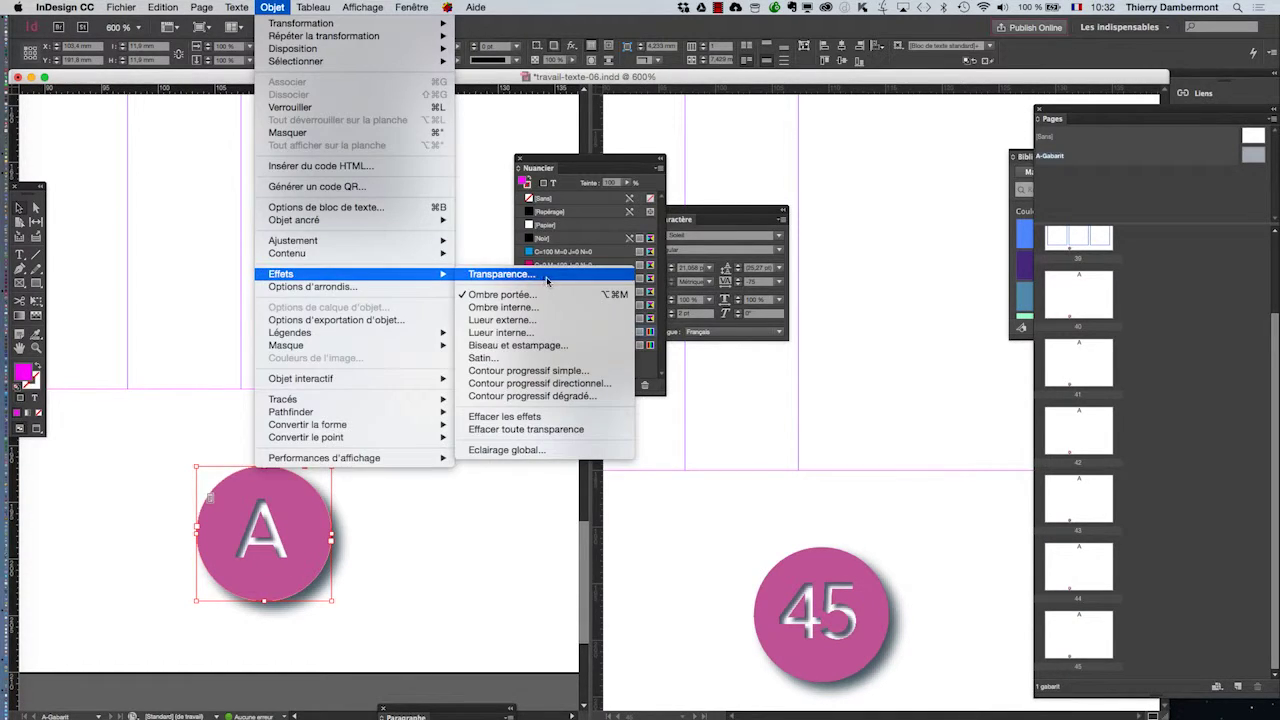
{"action": "left_click", "coordinate": [495, 274]}
{"action": "left_click", "coordinate": [476, 197]}
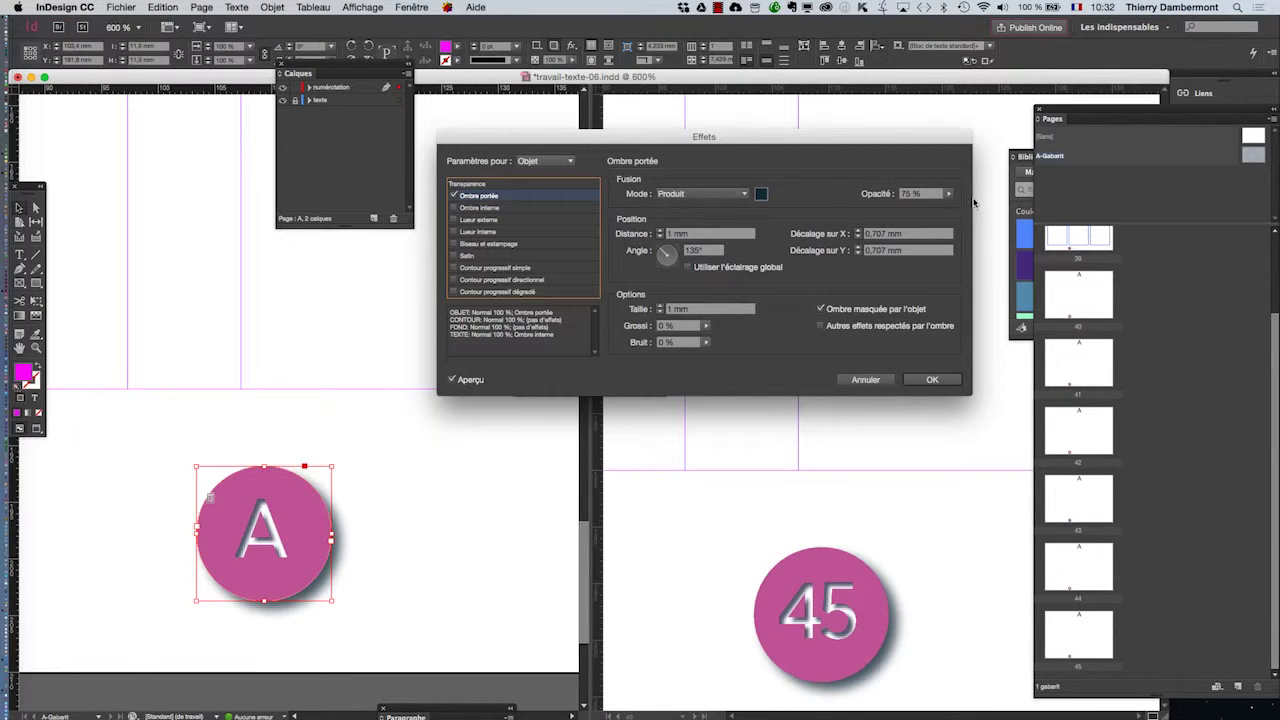
{"action": "left_click_drag", "start_coordinate": [948, 193], "coordinate": [912, 209]}
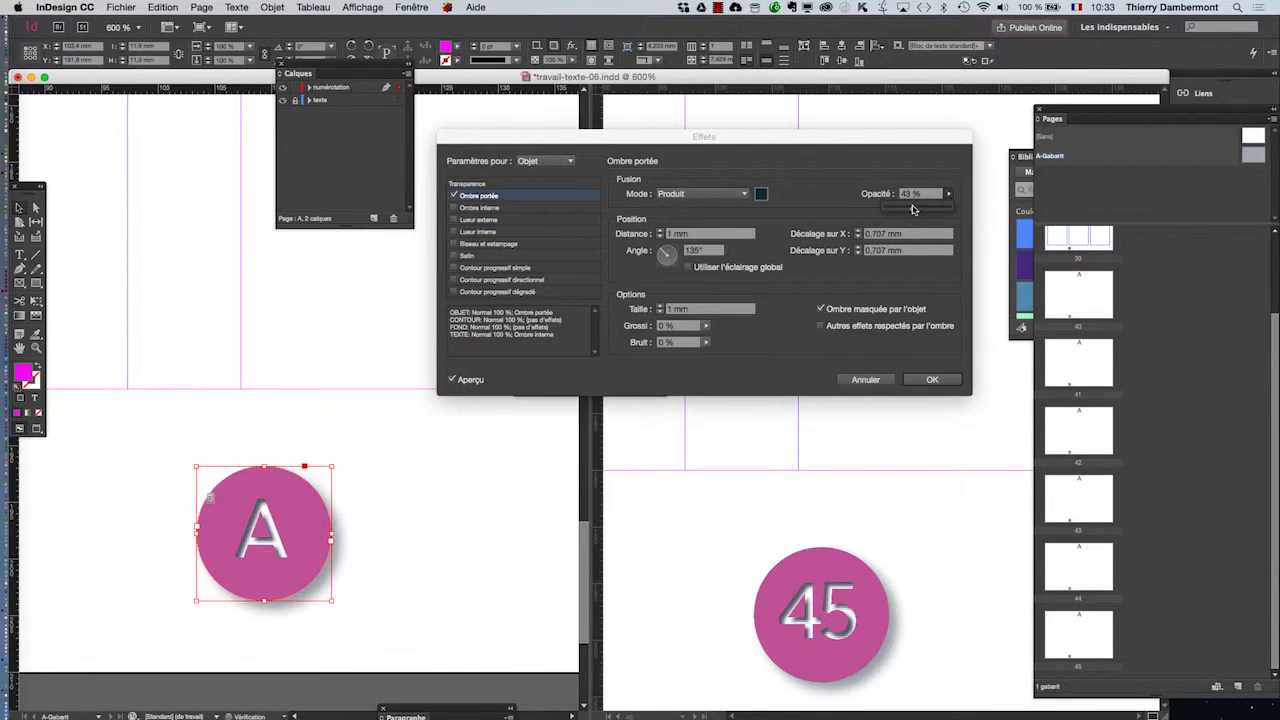
- Set the badge text's inner shadow opacity to 36 %, accept the effects and deselect the badge
{"action": "left_click", "coordinate": [545, 161]}
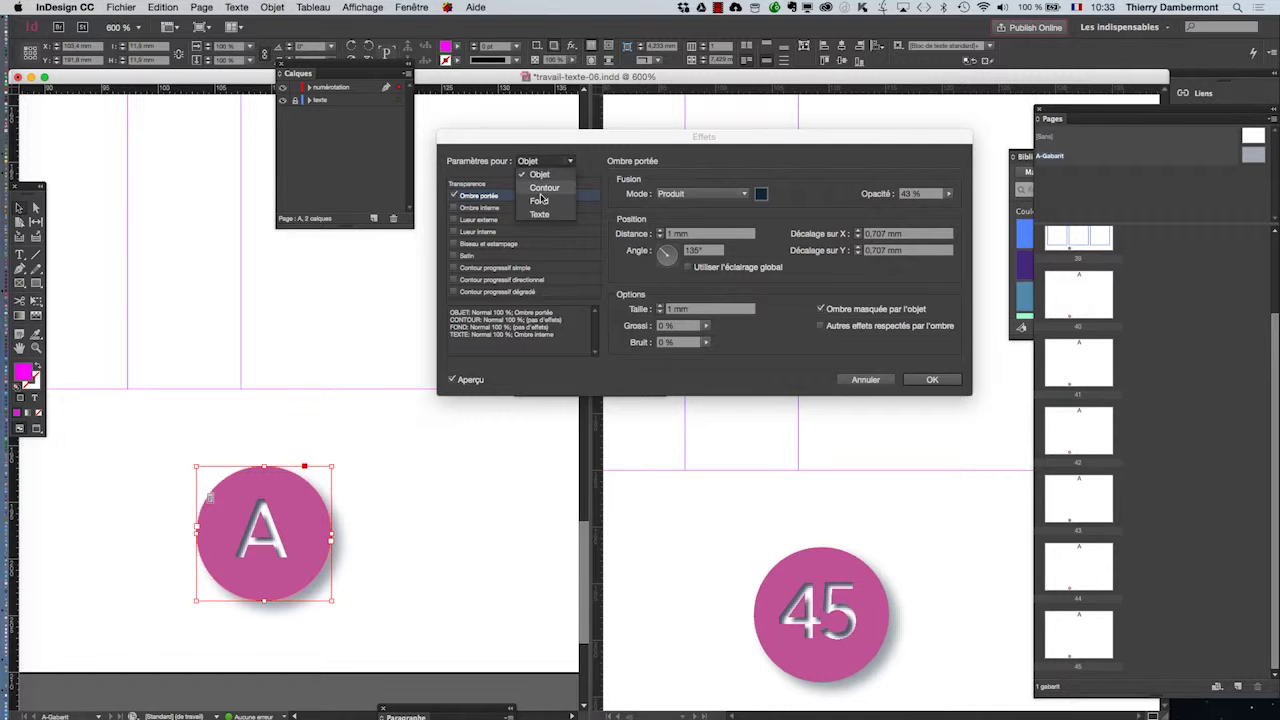
{"action": "left_click", "coordinate": [543, 214]}
{"action": "left_click", "coordinate": [479, 207]}
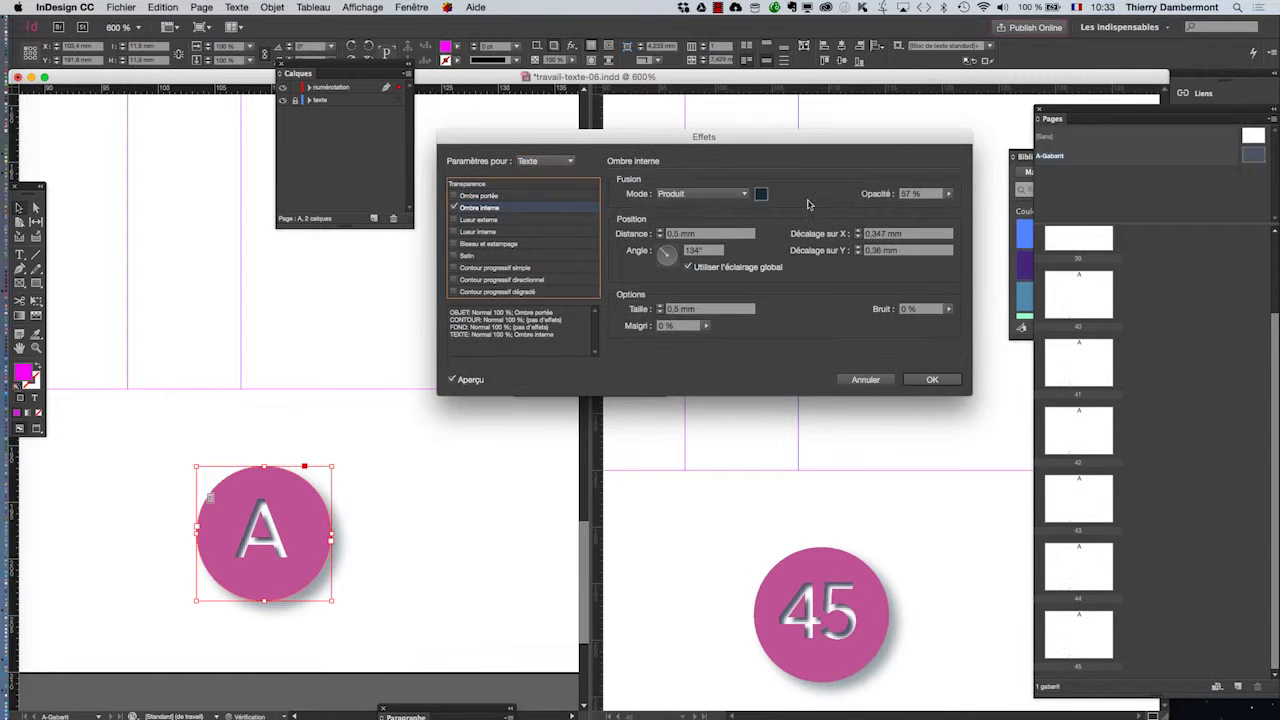
{"action": "left_click", "coordinate": [948, 193]}
{"action": "left_click_drag", "start_coordinate": [911, 217], "coordinate": [906, 212]}
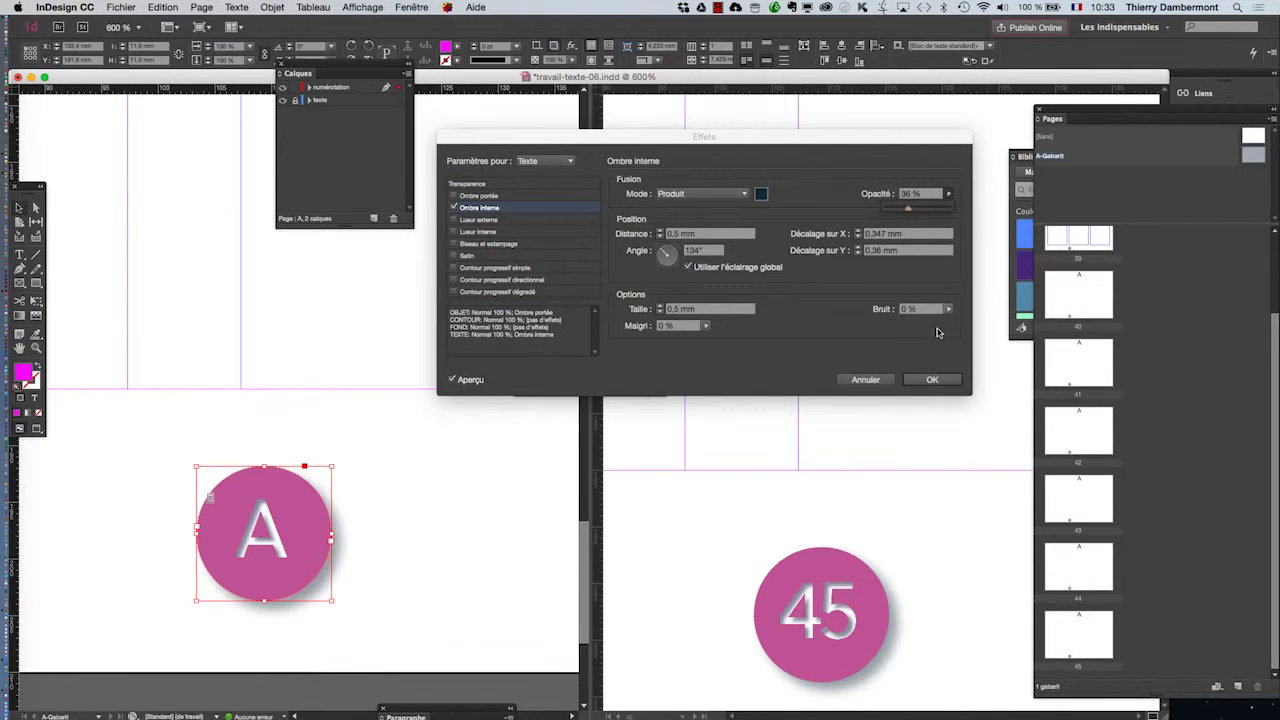
{"action": "left_click", "coordinate": [932, 380]}
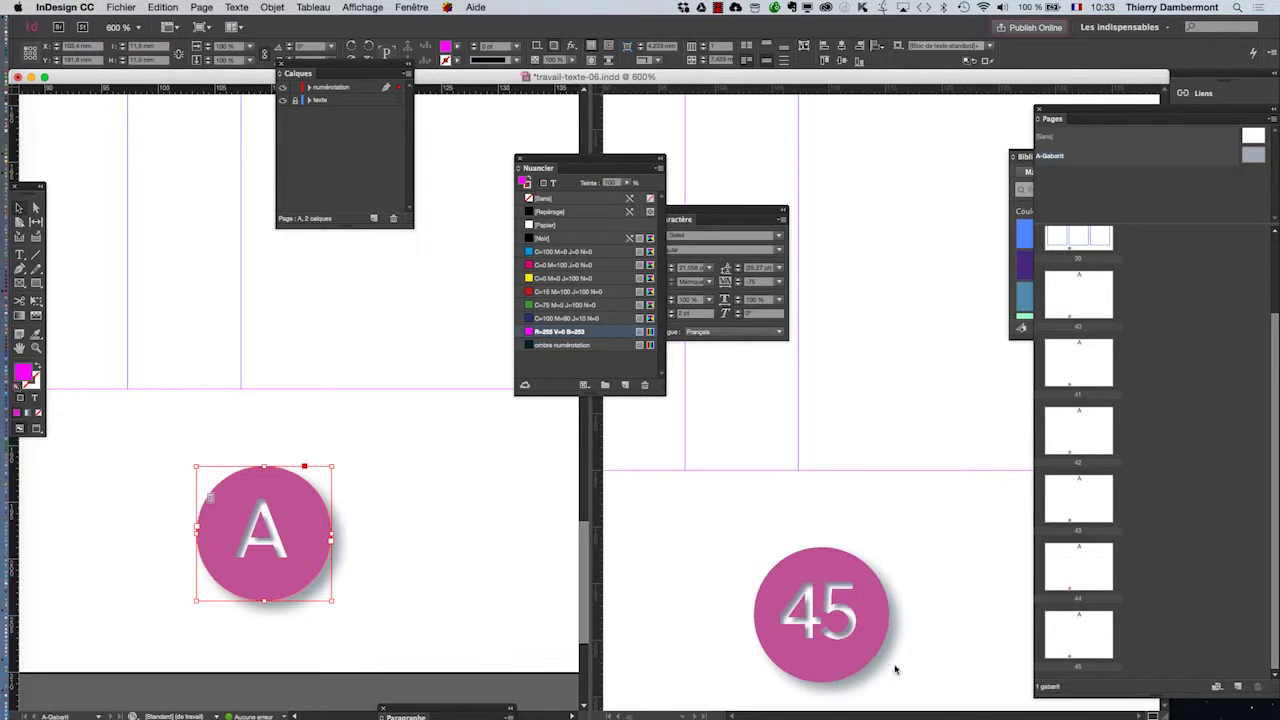
{"action": "left_click", "coordinate": [535, 600]}
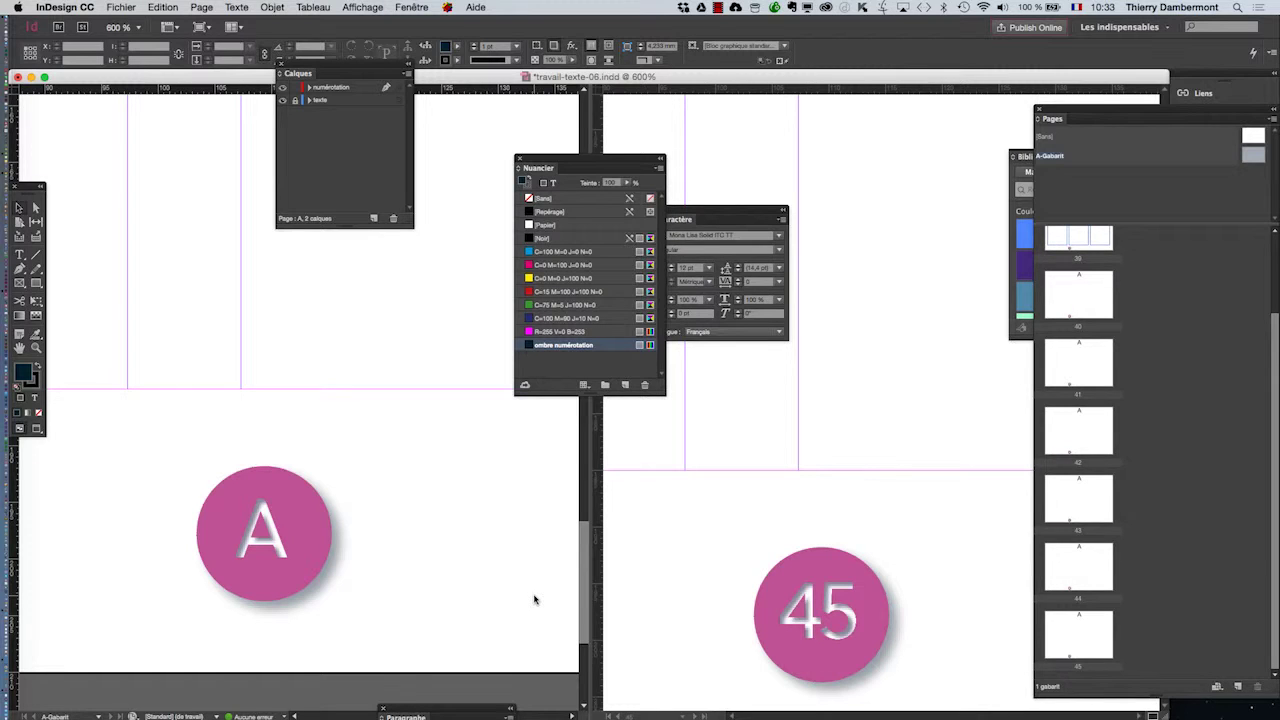
- Compare the softened badge shadows on page 42 with those on the A-Gabarit master, ending with both shown side by side
{"action": "double_click", "coordinate": [1101, 444]}
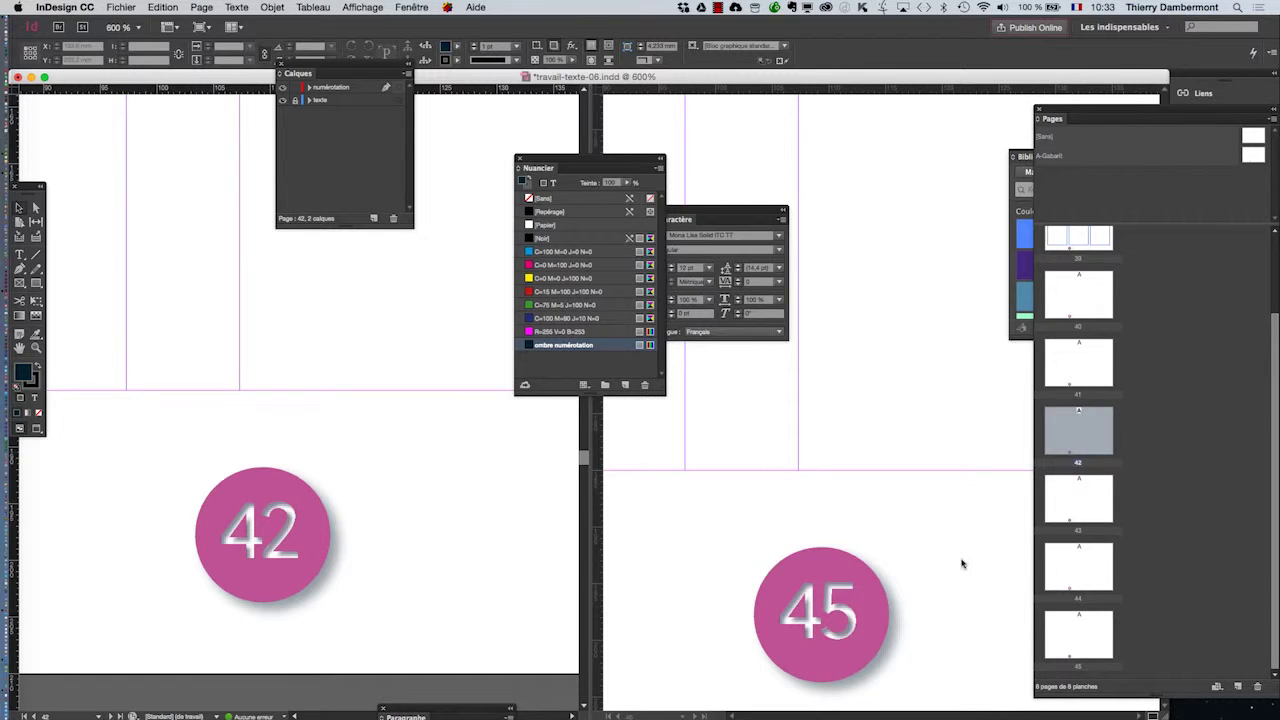
{"action": "double_click", "coordinate": [1248, 158]}
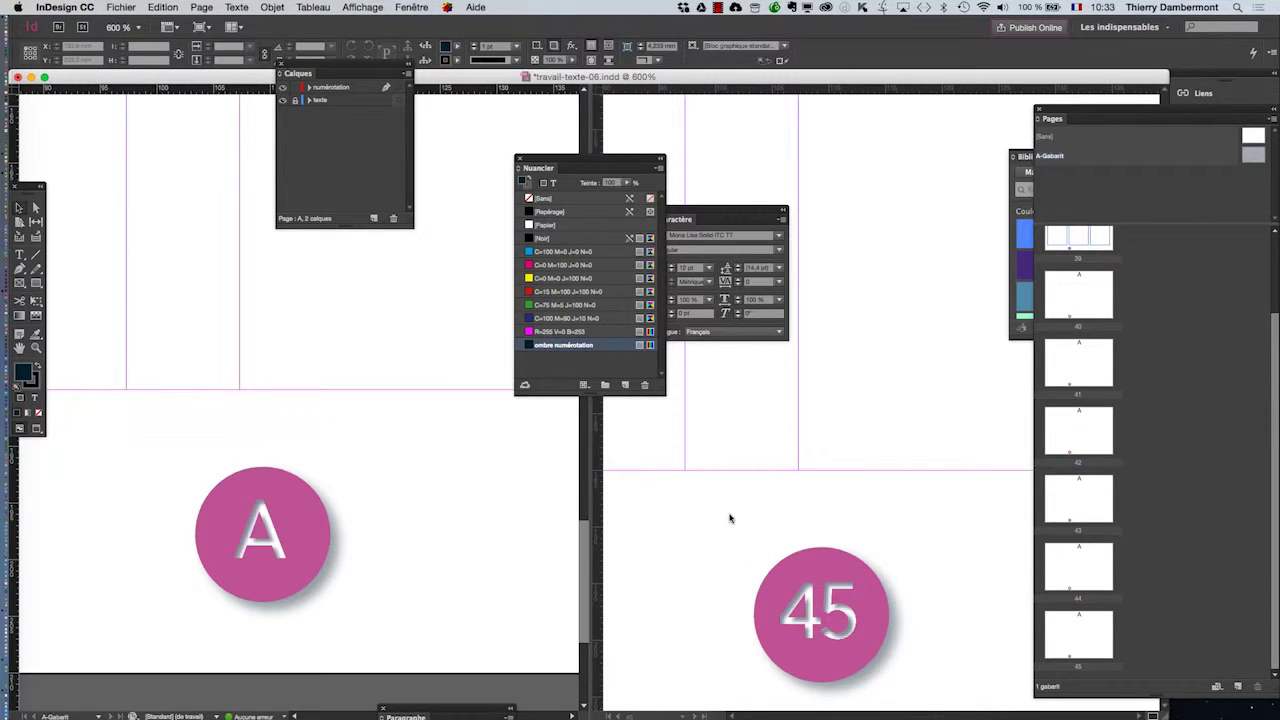
{"action": "left_click", "coordinate": [730, 518]}
{"action": "double_click", "coordinate": [1088, 442]}
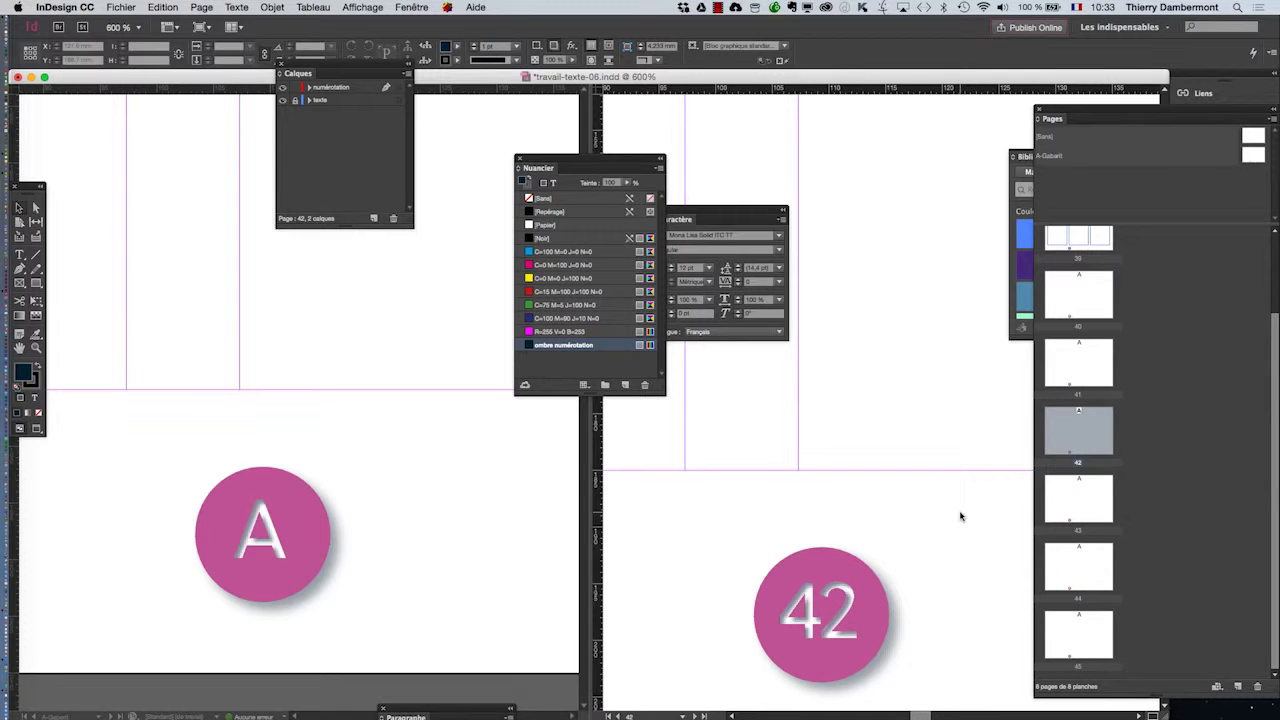
- Examine the softened badge on pages 45, 42, 40 and 44 at progressively smaller magnifications
{"action": "key", "text": "super+minus"}
{"action": "key", "text": "super+minus"}
{"action": "double_click", "coordinate": [1089, 617]}
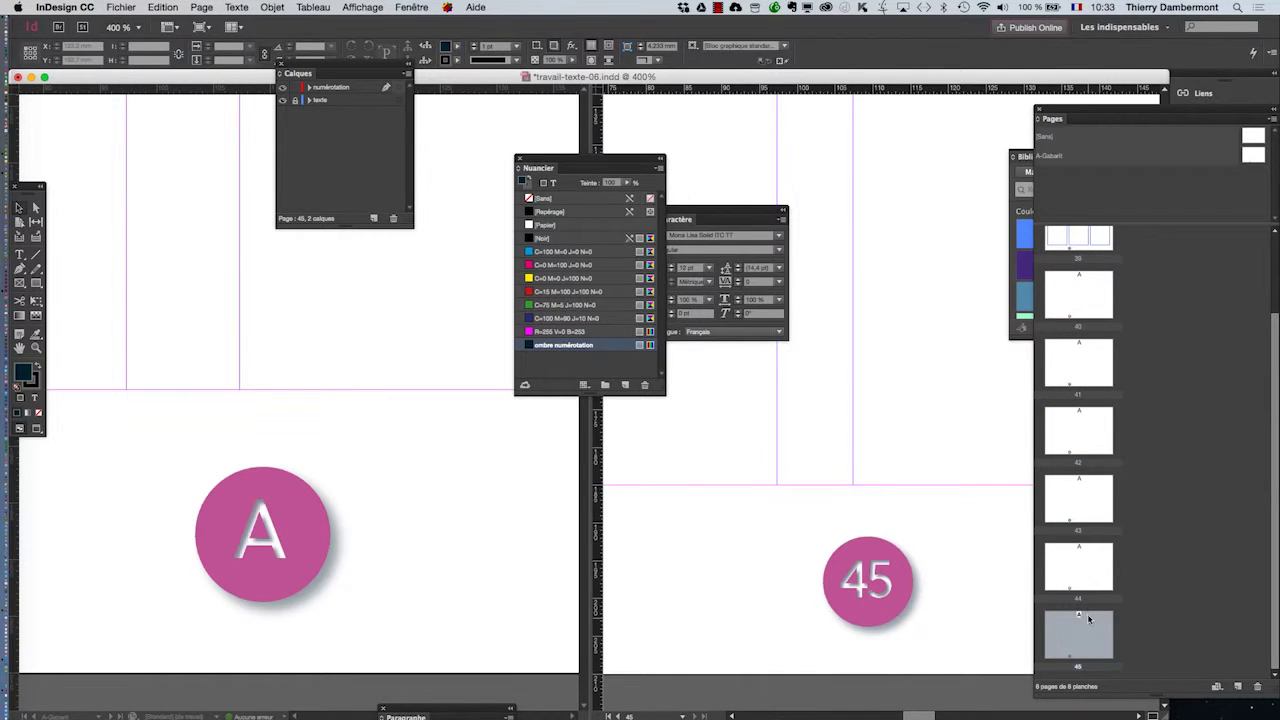
{"action": "double_click", "coordinate": [1094, 453]}
{"action": "double_click", "coordinate": [1087, 293]}
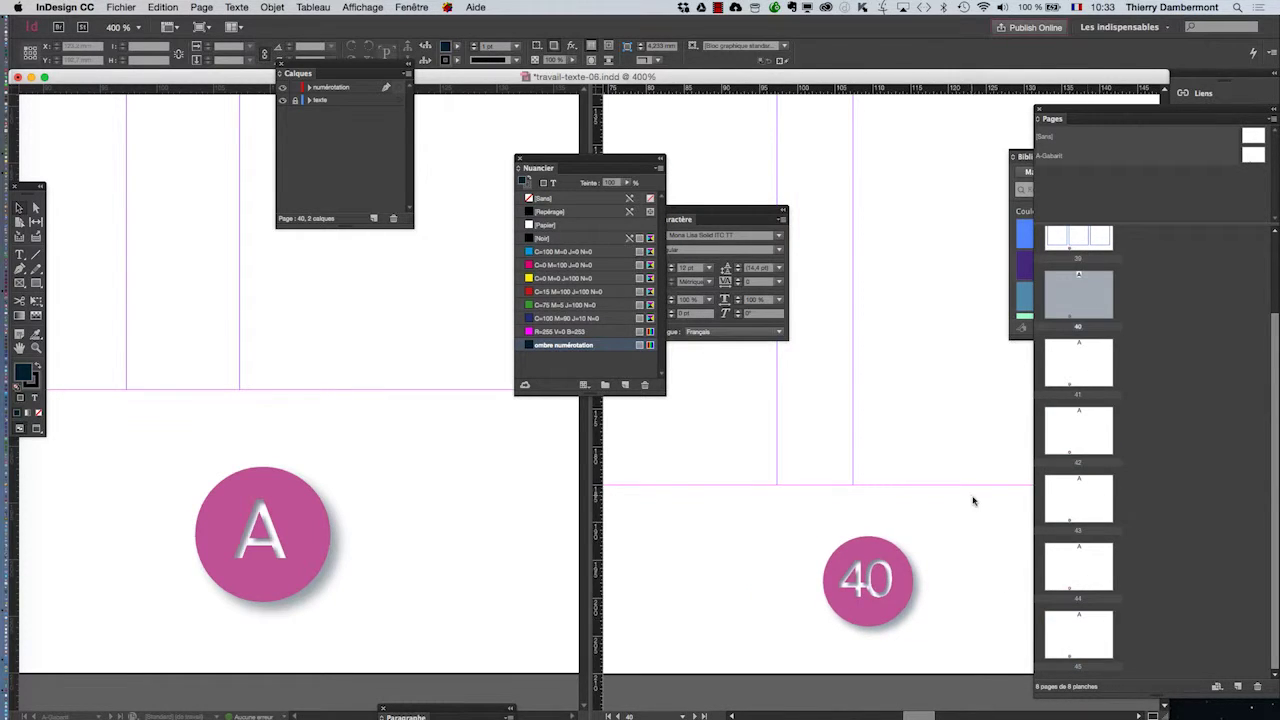
{"action": "scroll", "coordinate": [973, 500], "scroll_direction": "up", "scroll_amount": 1}
{"action": "scroll", "coordinate": [973, 500], "scroll_direction": "up", "scroll_amount": 2}
{"action": "scroll", "coordinate": [973, 500], "scroll_direction": "down", "scroll_amount": 2}
{"action": "key", "text": "super+minus"}
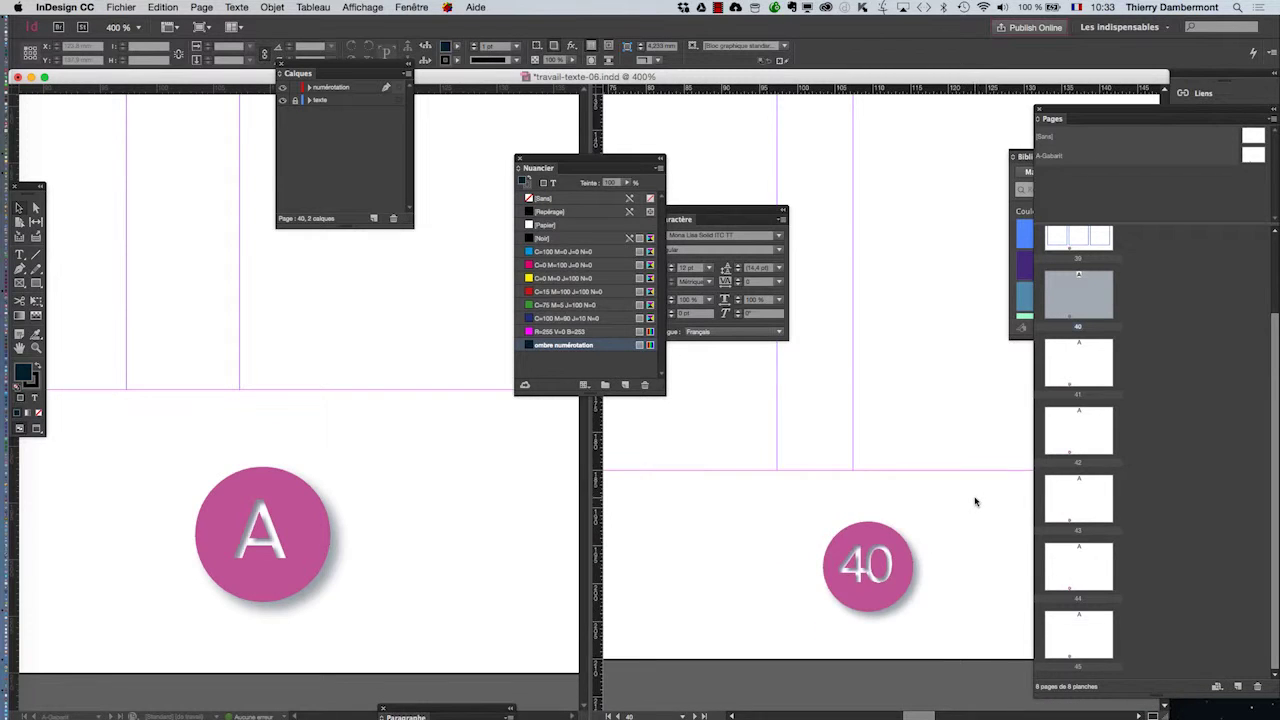
{"action": "key", "text": "super+minus"}
{"action": "double_click", "coordinate": [1090, 582]}
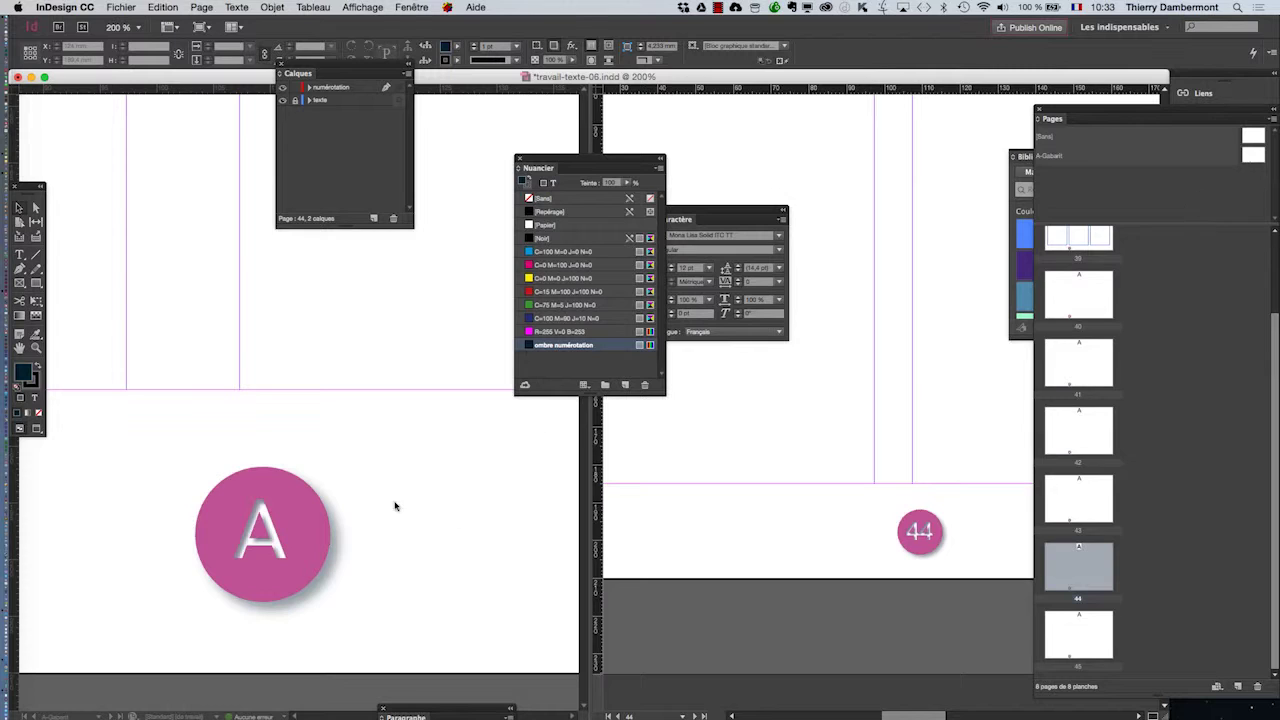
- On the A-Gabarit master, set the font size of the badge's page-number text to 25 pt
{"action": "left_click", "coordinate": [297, 507]}
{"action": "left_click", "coordinate": [288, 496]}
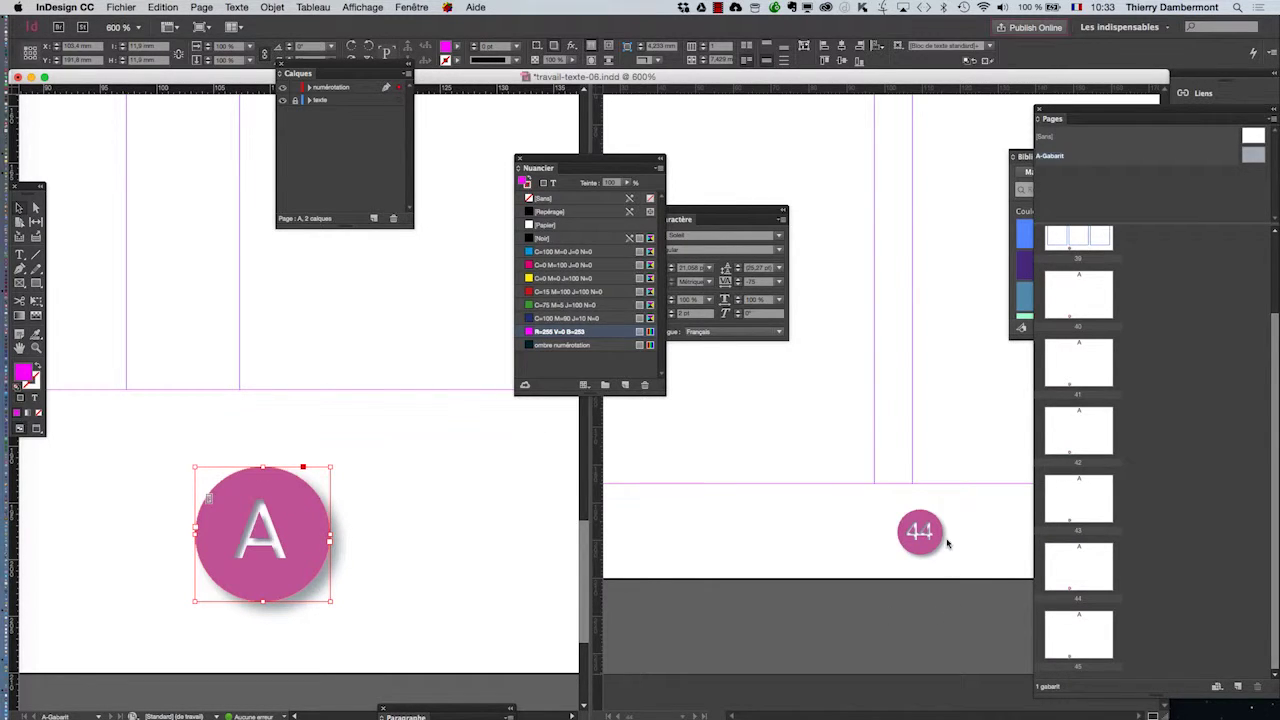
{"action": "scroll", "coordinate": [947, 543], "scroll_direction": "up", "scroll_amount": 2}
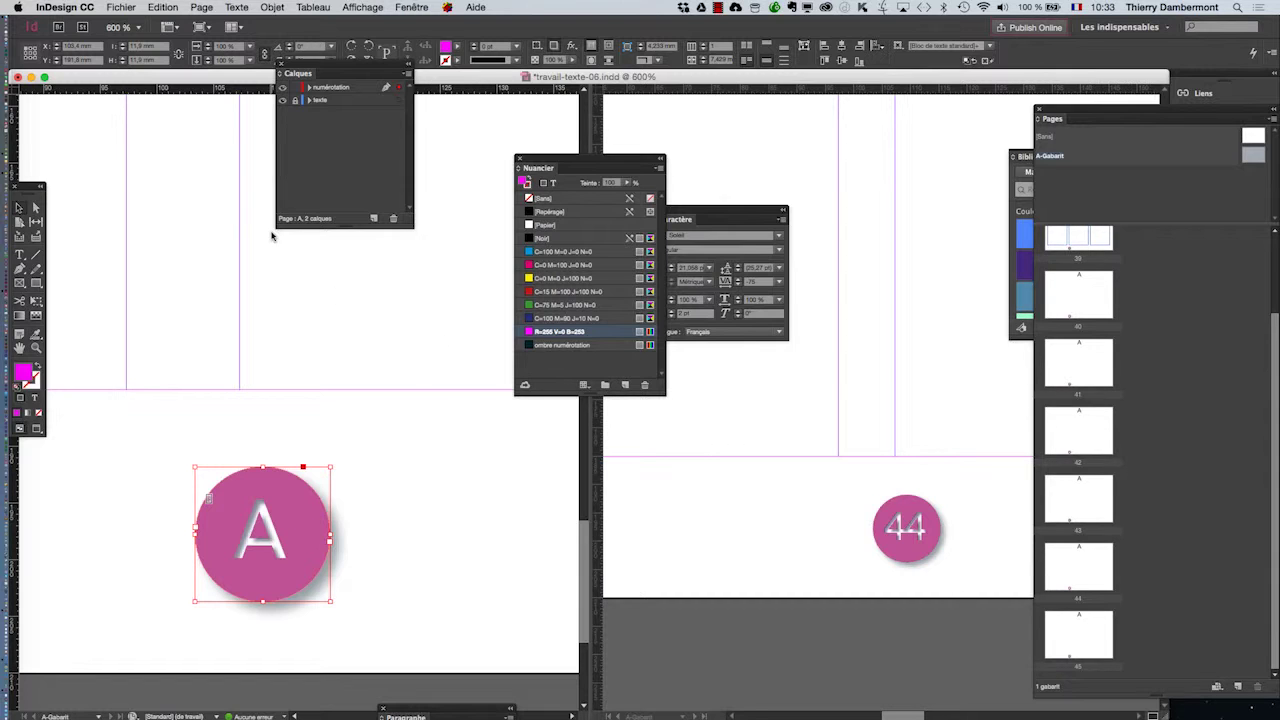
{"action": "left_click_drag", "start_coordinate": [687, 208], "coordinate": [481, 484]}
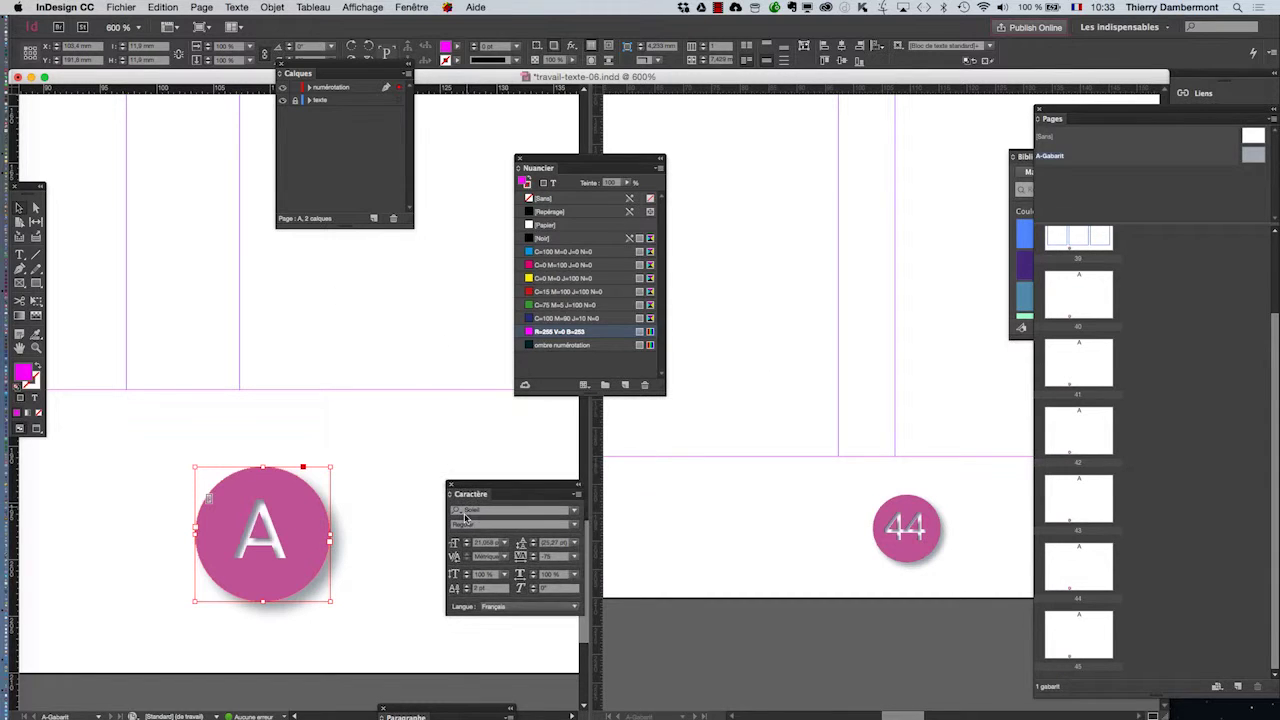
{"action": "left_click", "coordinate": [465, 541]}
{"action": "left_click", "coordinate": [465, 541]}
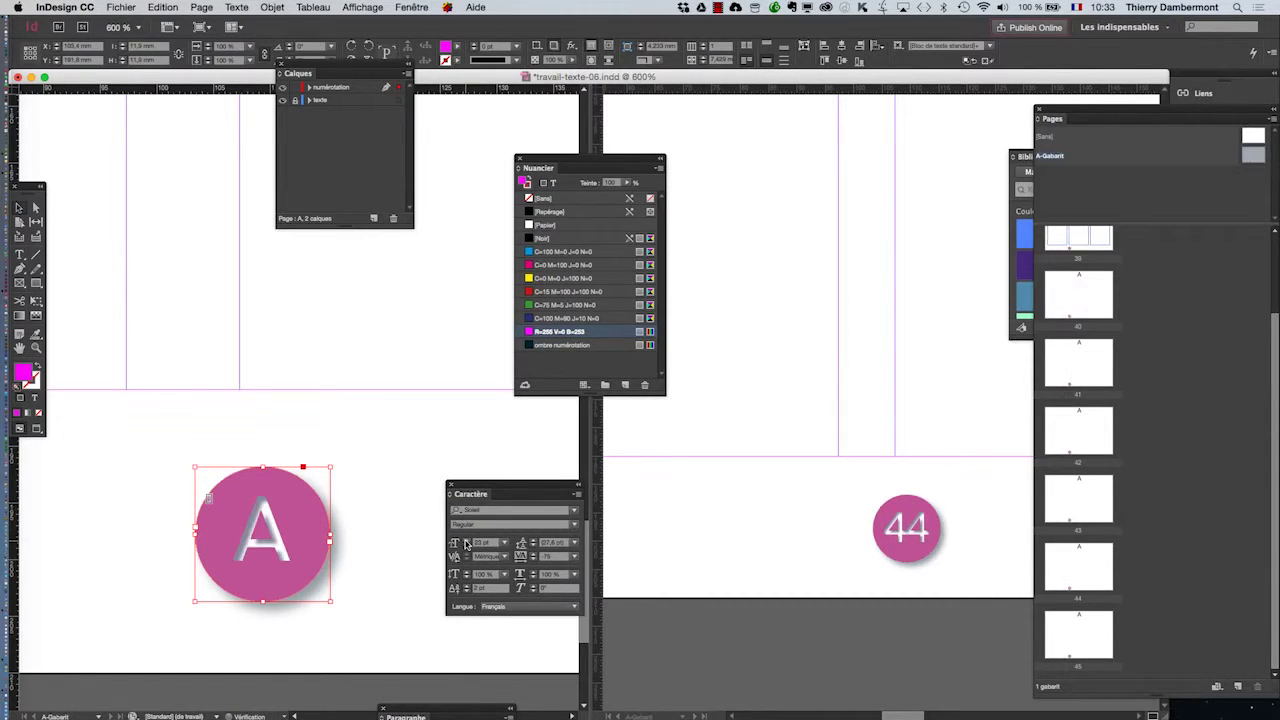
{"action": "left_click", "coordinate": [465, 541]}
{"action": "left_click", "coordinate": [465, 541]}
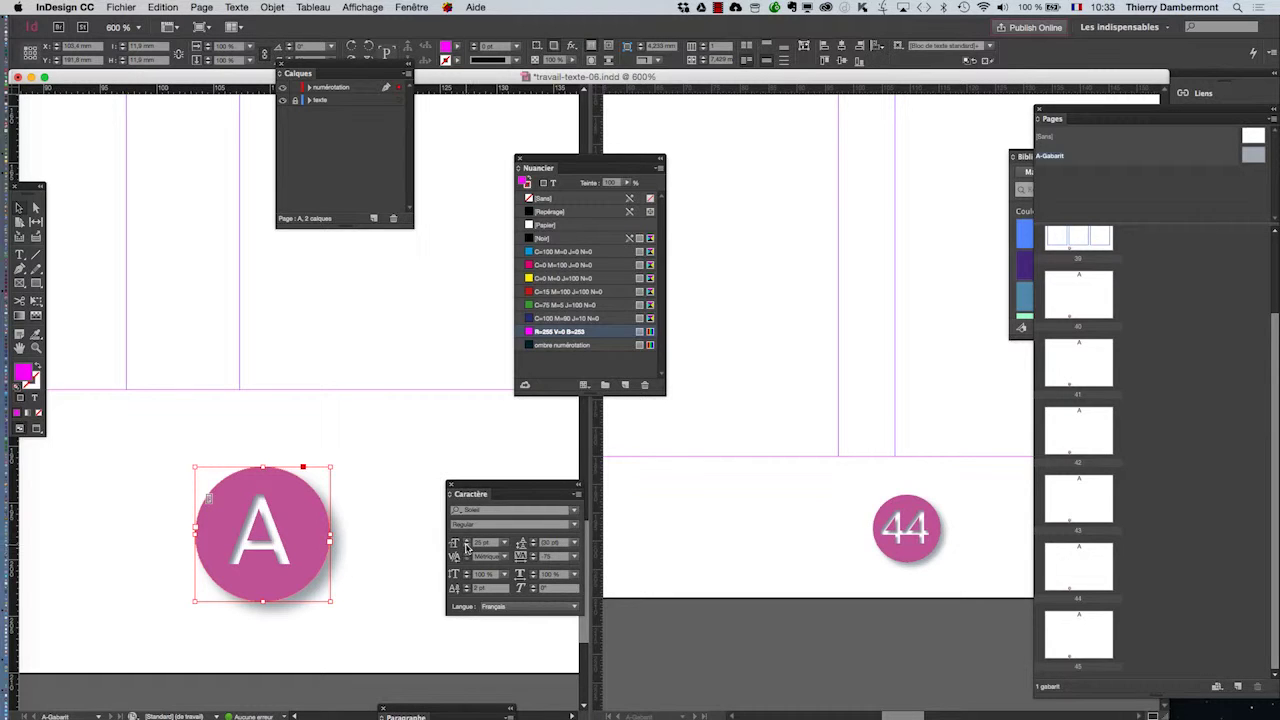
{"action": "left_click", "coordinate": [465, 541]}
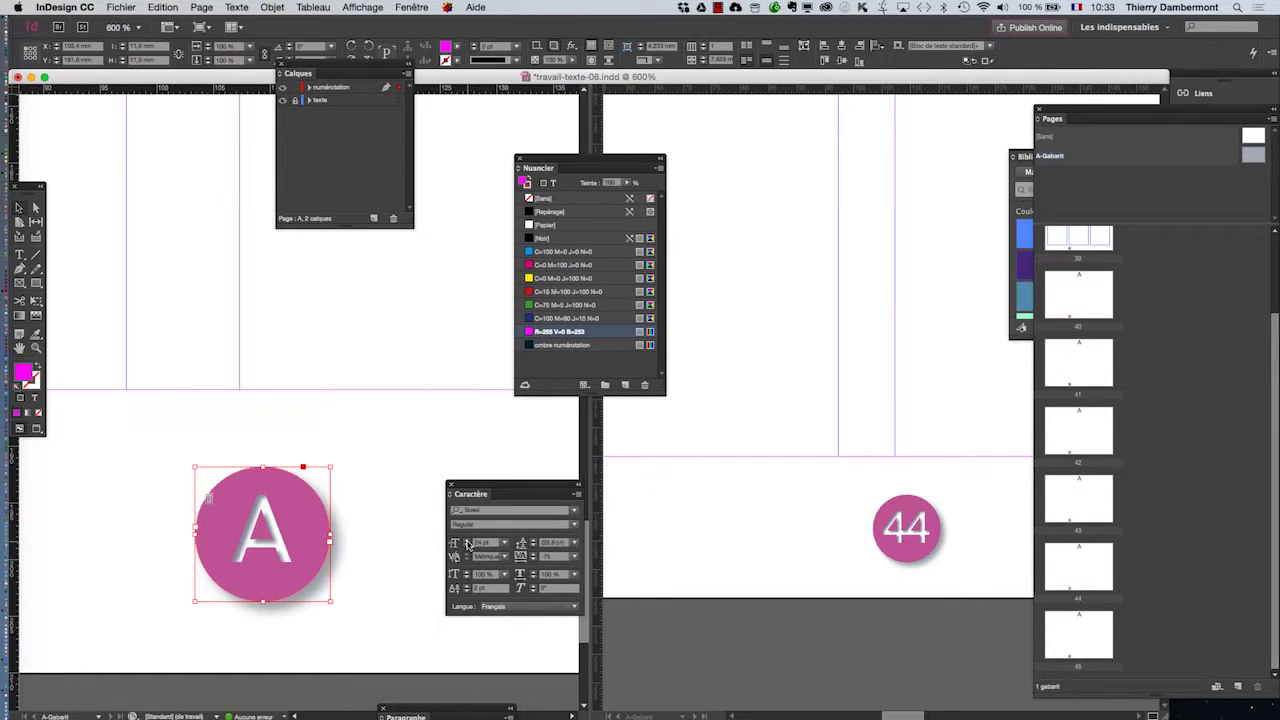
{"action": "left_click", "coordinate": [466, 541]}
- Check how the resized number fits the badge on pages 41 to 45
{"action": "double_click", "coordinate": [1085, 487]}
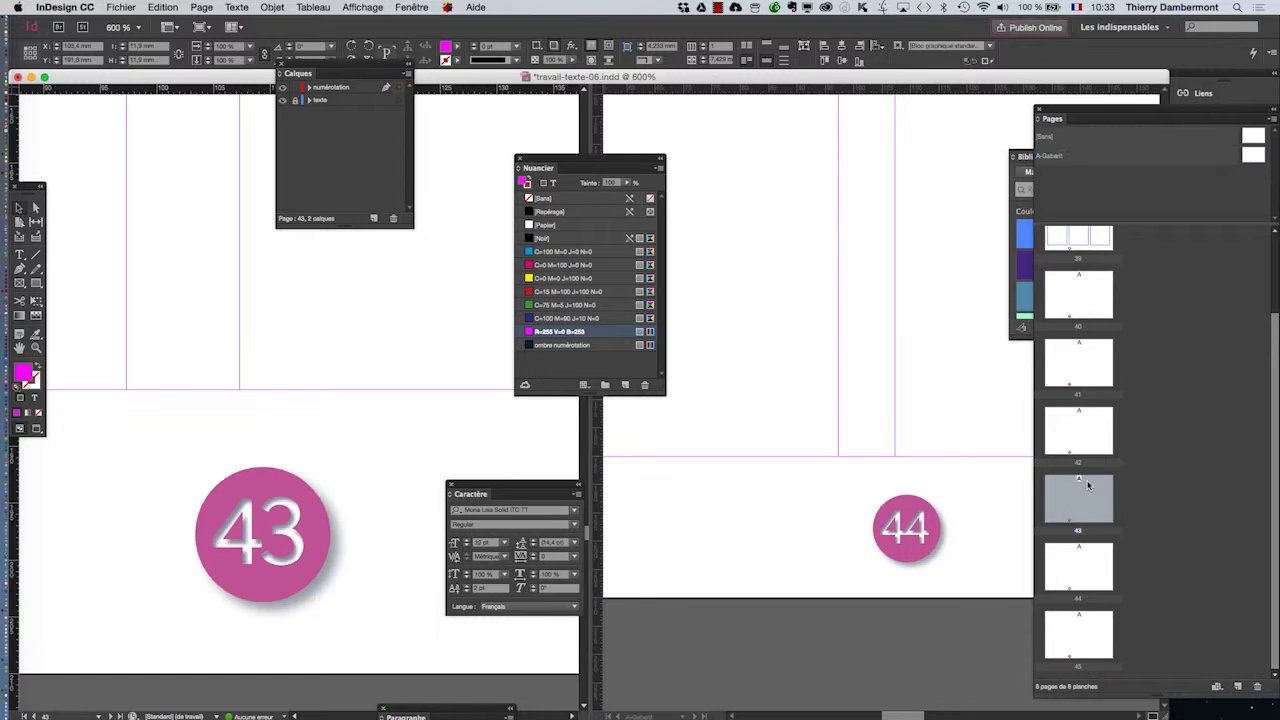
{"action": "double_click", "coordinate": [1083, 438]}
{"action": "double_click", "coordinate": [1081, 381]}
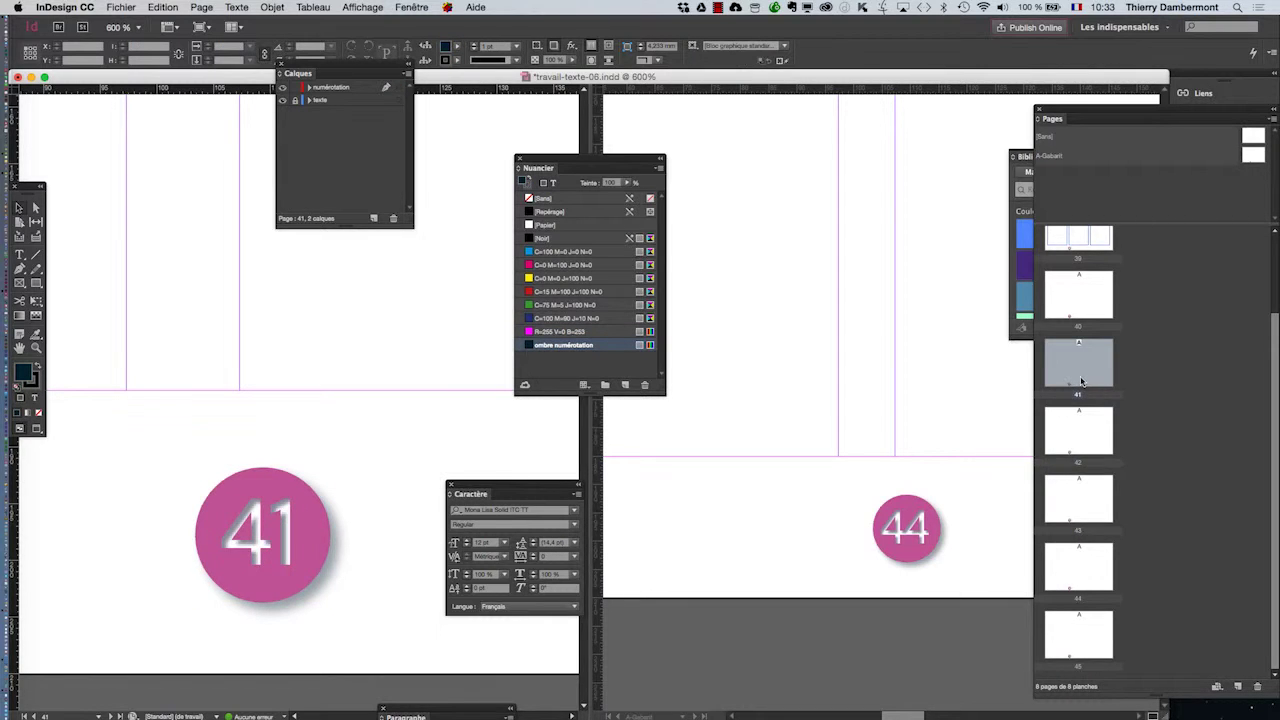
{"action": "double_click", "coordinate": [1075, 582]}
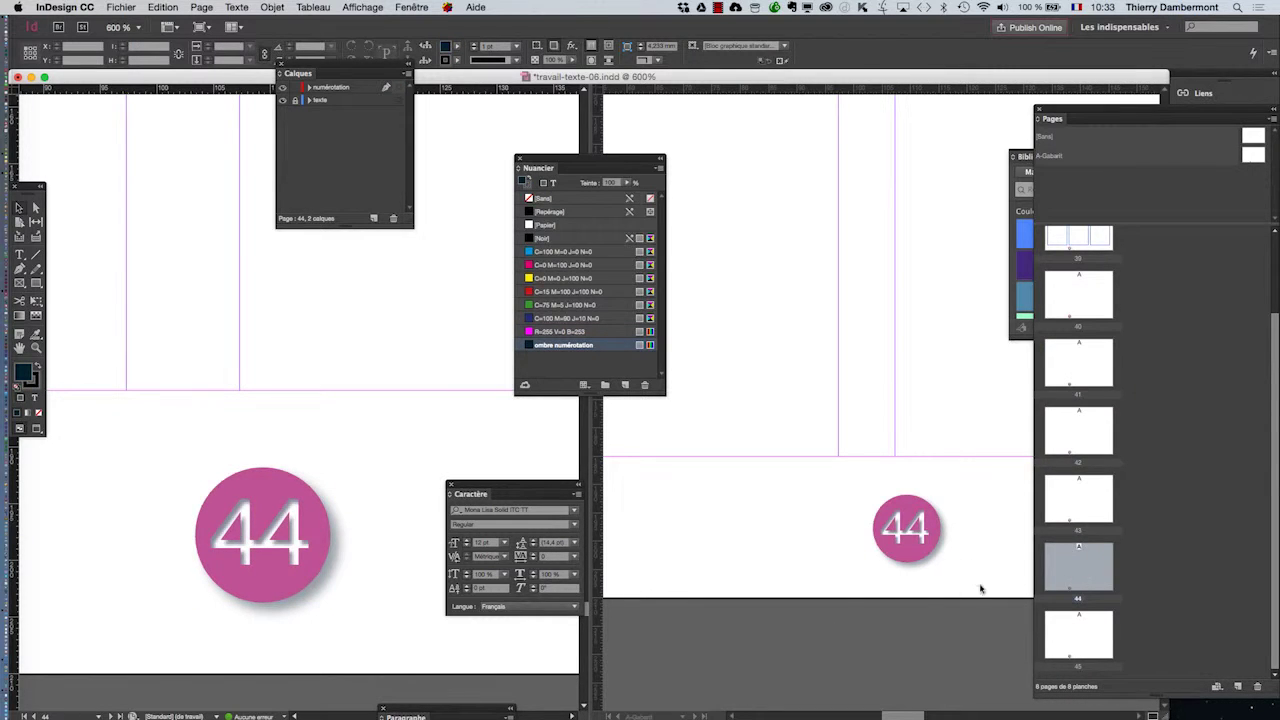
{"action": "key", "text": "super+0"}
{"action": "scroll", "coordinate": [826, 580], "scroll_direction": "up", "scroll_amount": 3}
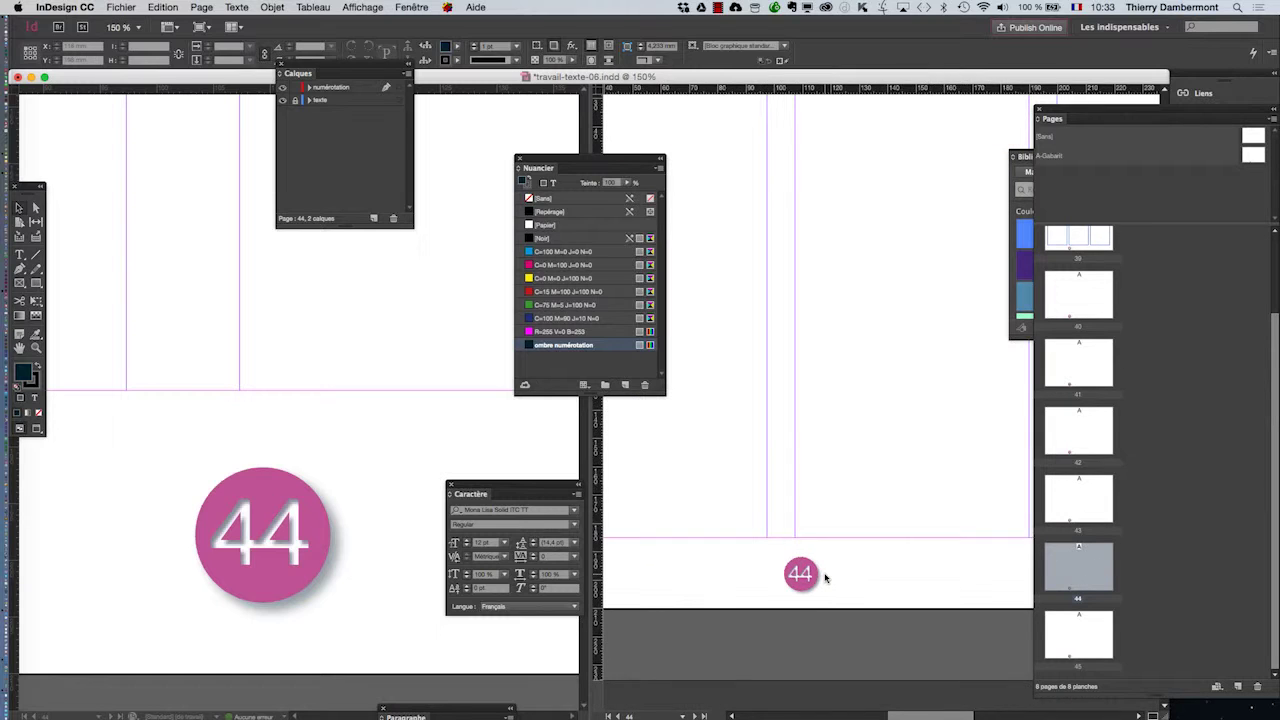
{"action": "left_click", "coordinate": [1095, 441]}
{"action": "double_click", "coordinate": [1087, 356]}
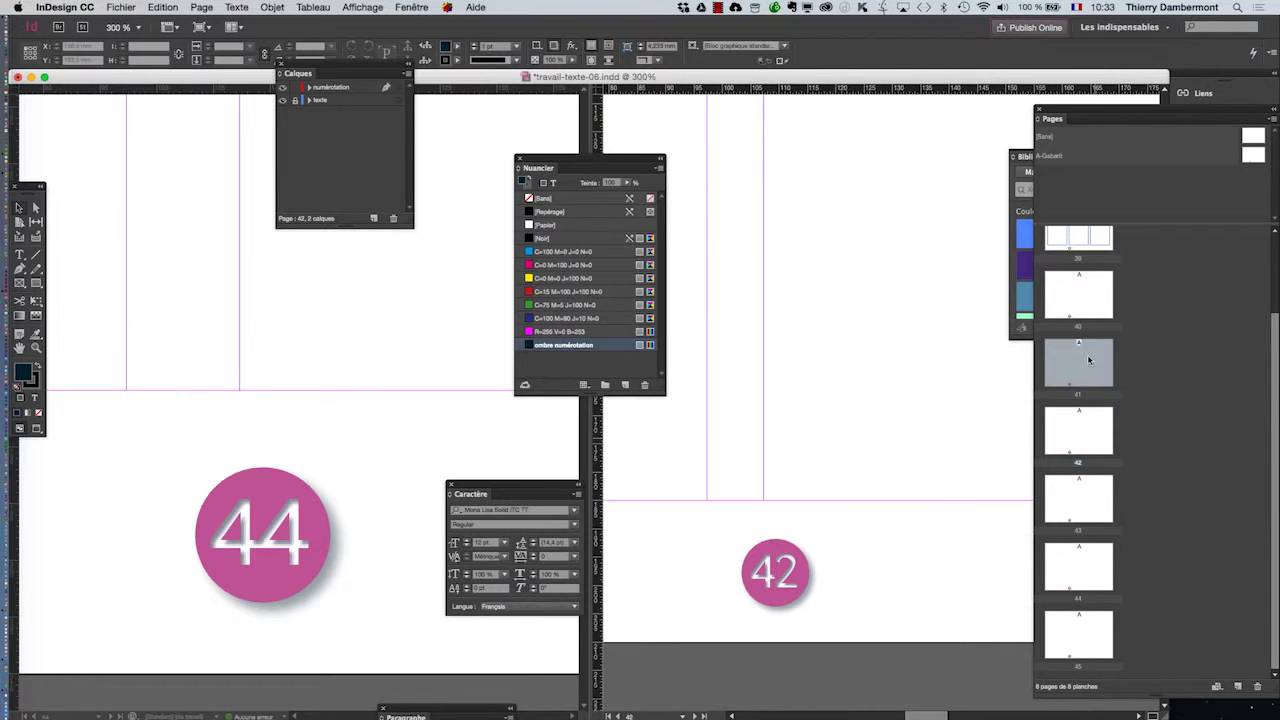
{"action": "double_click", "coordinate": [1083, 625]}
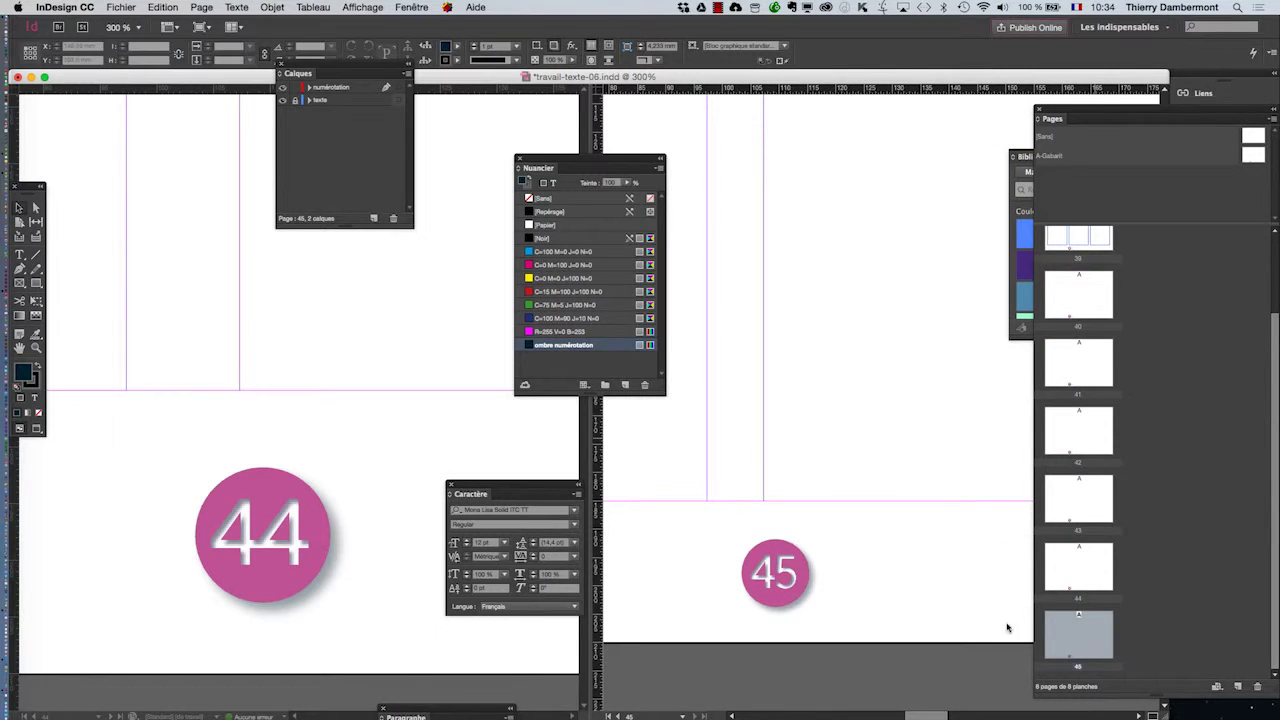
- Compare the page 44 badge with the enlarged page 45 badge, ending with several whole pages in view
{"action": "scroll", "coordinate": [917, 606], "scroll_direction": "down", "scroll_amount": 3}
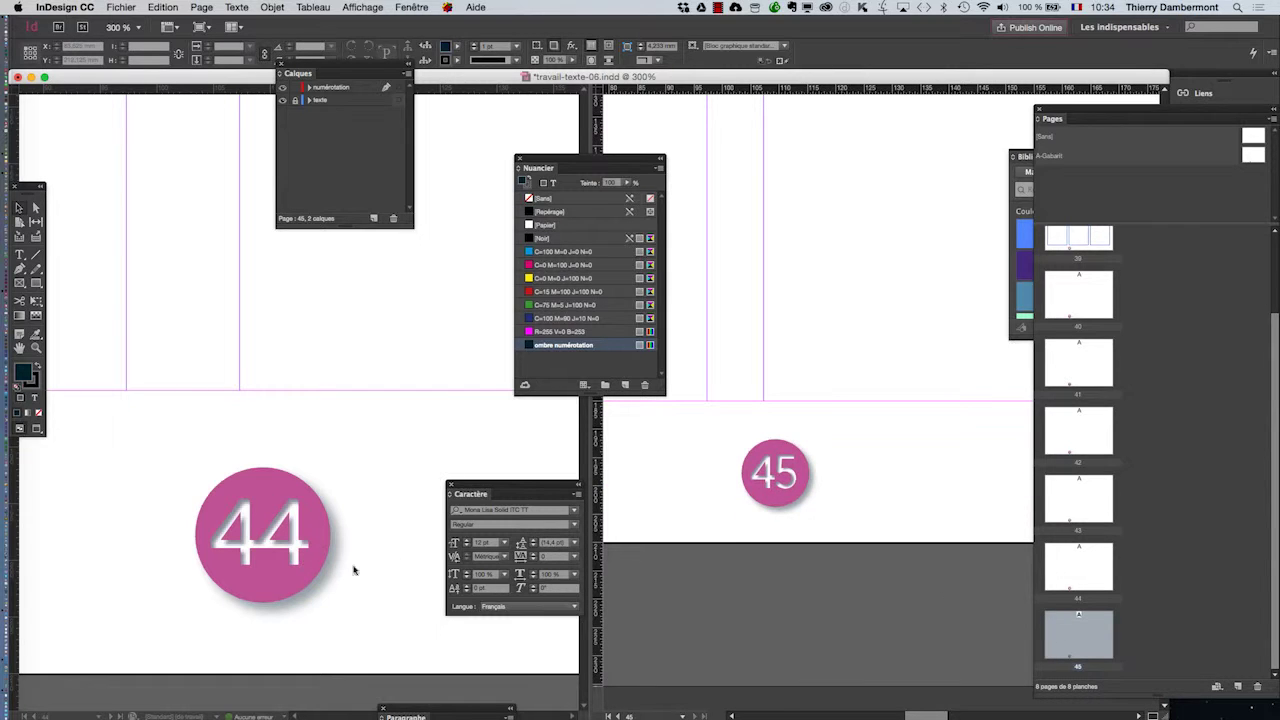
{"action": "scroll", "coordinate": [363, 572], "scroll_direction": "down", "scroll_amount": 4}
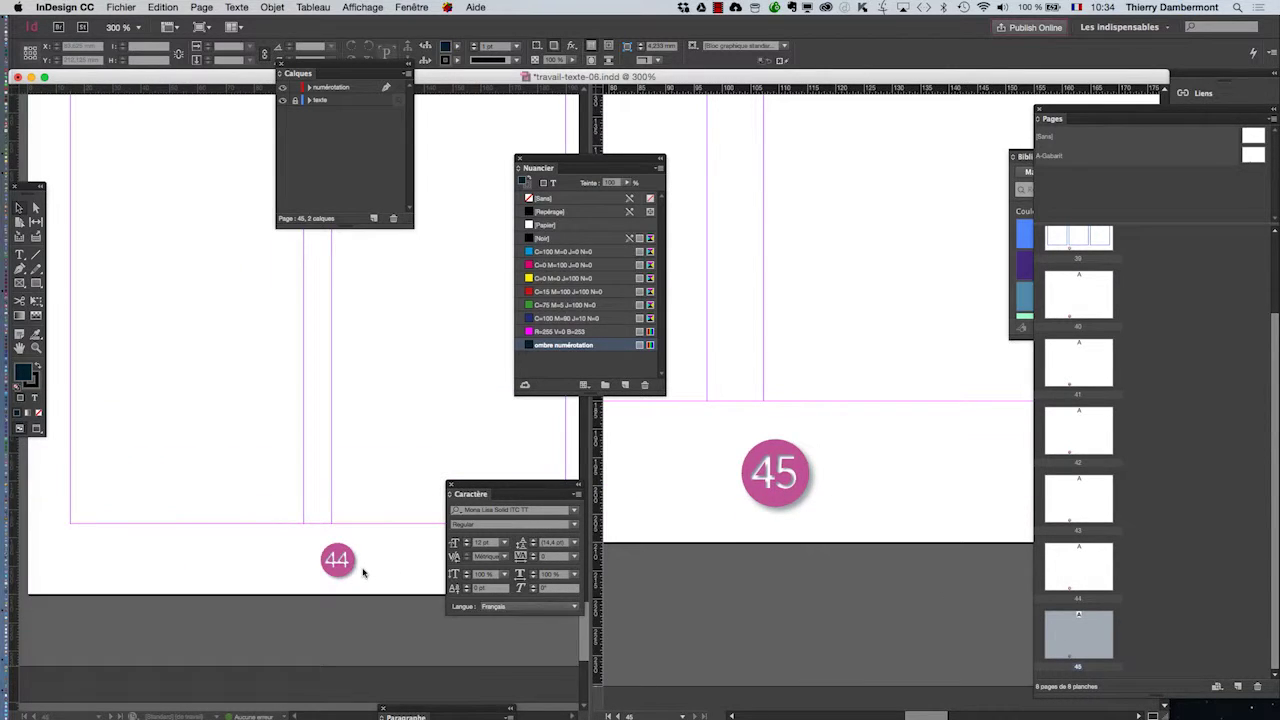
{"action": "left_click_drag", "start_coordinate": [508, 485], "coordinate": [580, 610]}
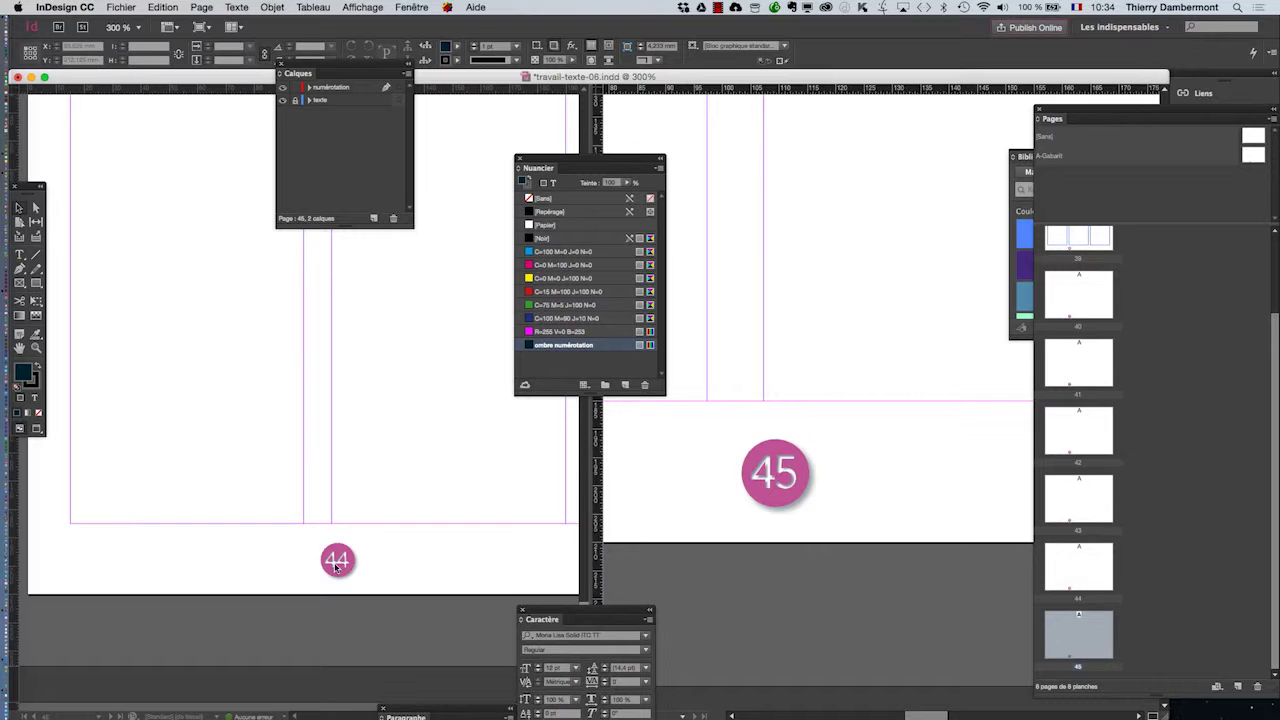
{"action": "scroll", "coordinate": [337, 565], "scroll_direction": "down", "scroll_amount": 2}
{"action": "scroll", "coordinate": [337, 565], "scroll_direction": "down", "scroll_amount": 2}
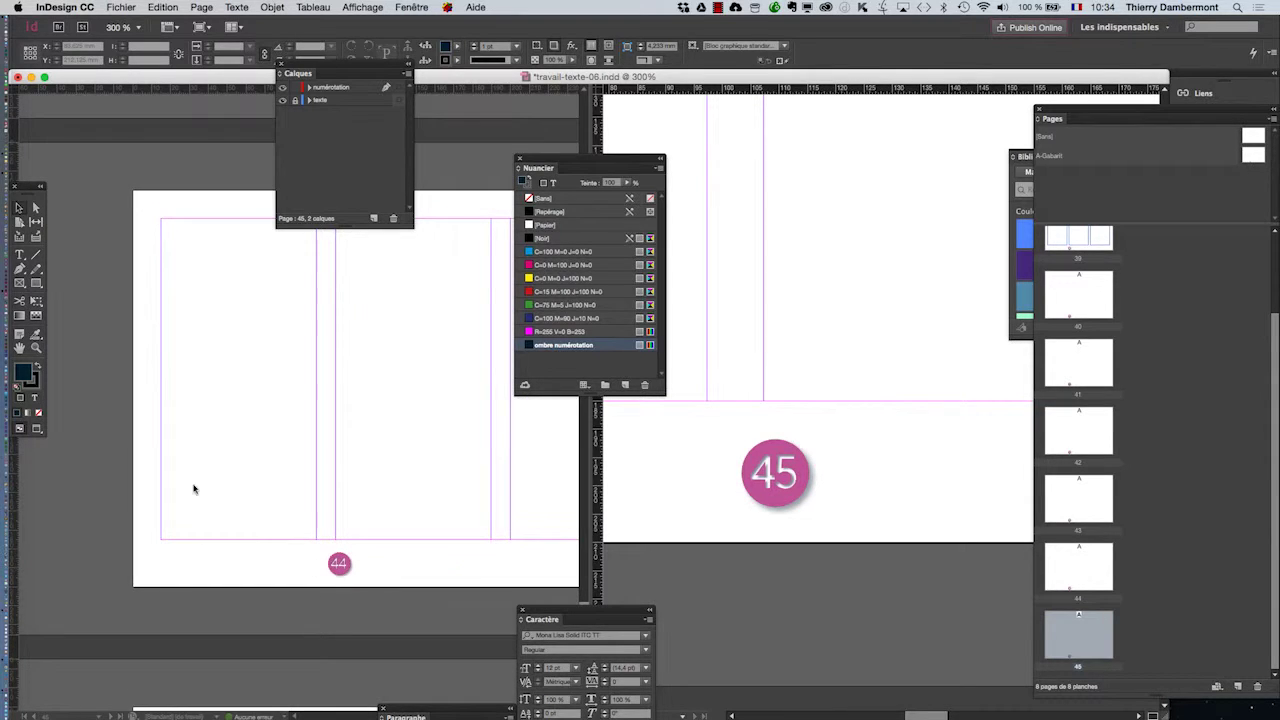
{"action": "left_click", "coordinate": [19, 348]}
{"action": "left_click", "coordinate": [362, 448]}
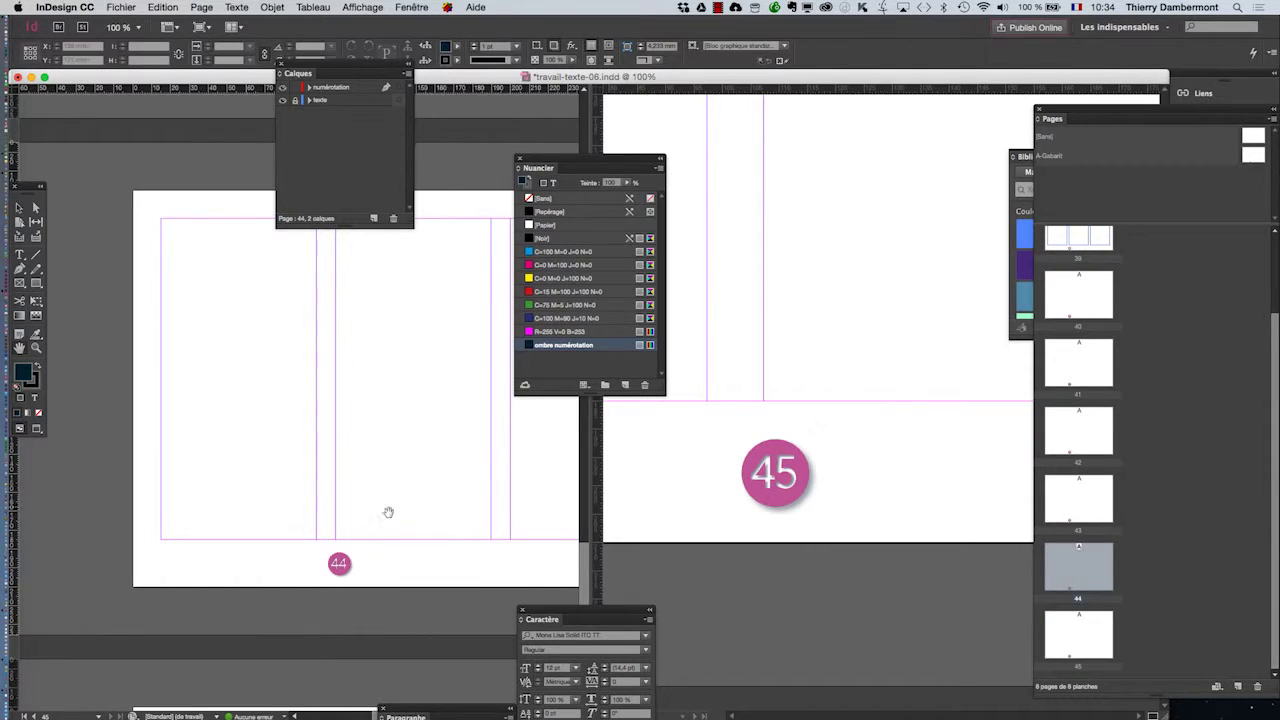
{"action": "scroll", "coordinate": [390, 516], "scroll_direction": "down", "scroll_amount": 1}
{"action": "scroll", "coordinate": [392, 520], "scroll_direction": "down", "scroll_amount": 1}
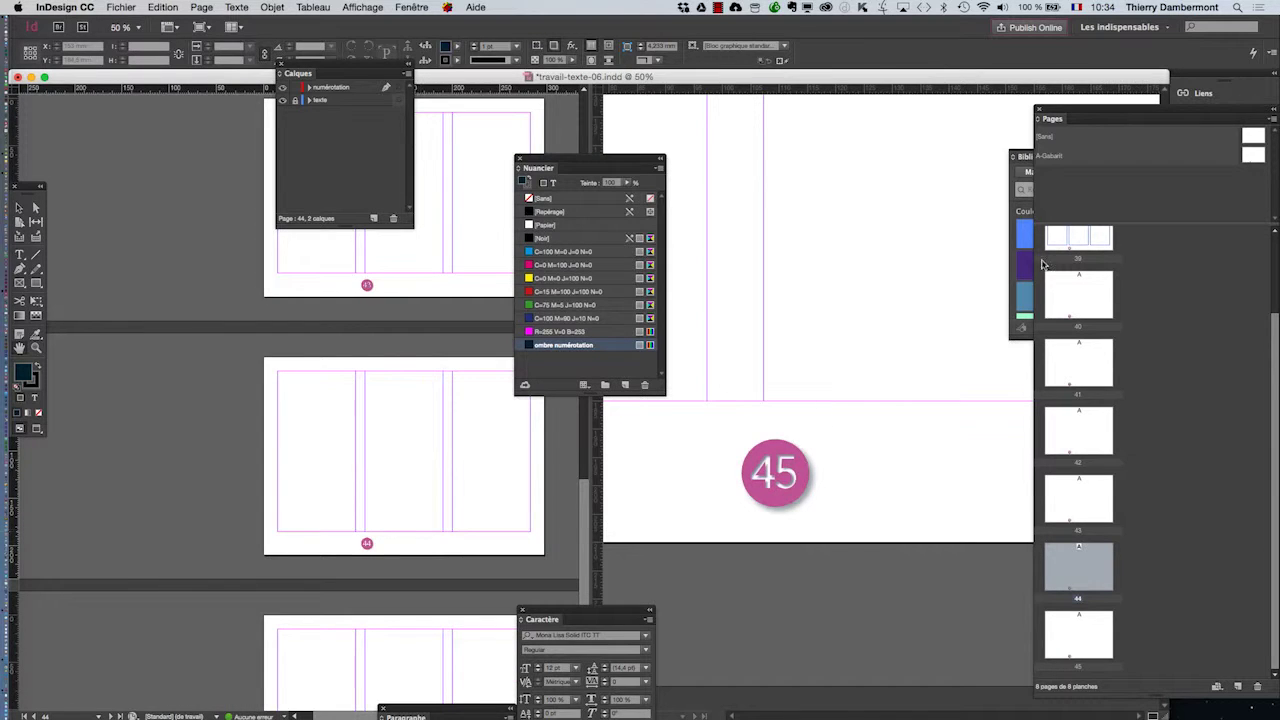
- On the A-Gabarit master, move the badge beneath the middle column so it is centred horizontally on the page
{"action": "double_click", "coordinate": [1255, 158]}
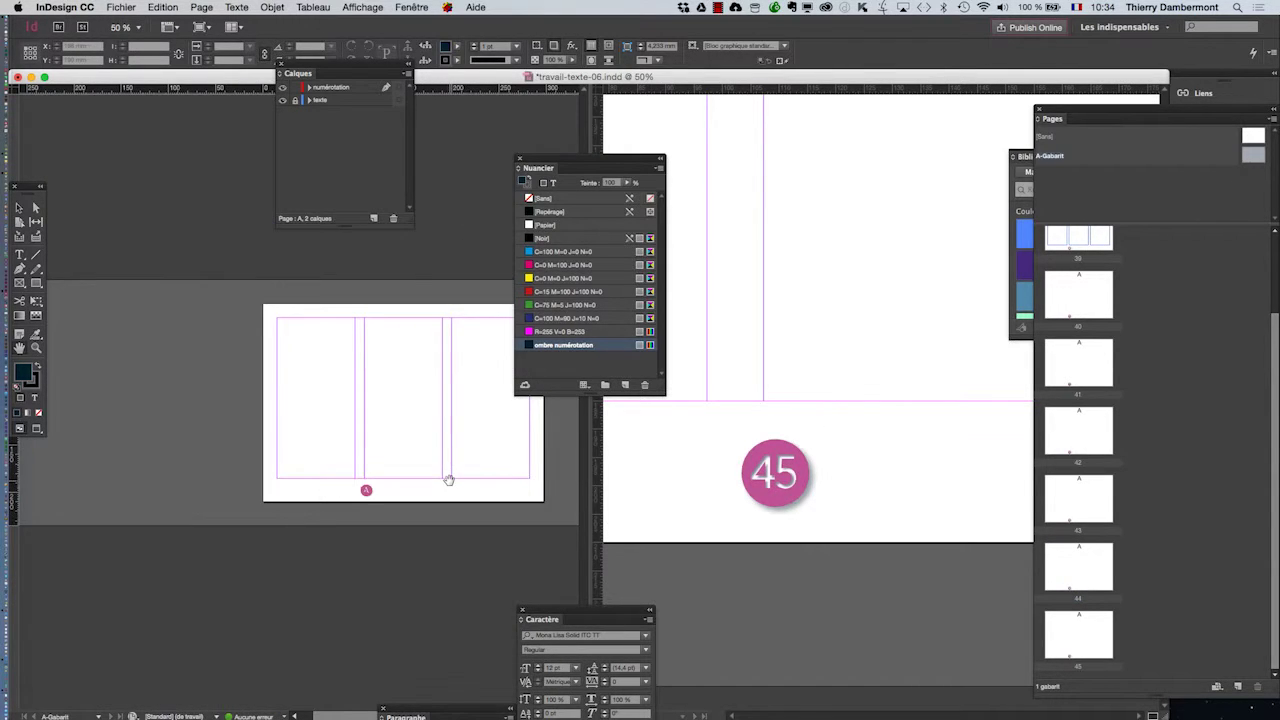
{"action": "key", "text": "super+equal"}
{"action": "left_click_drag", "start_coordinate": [429, 503], "coordinate": [280, 503]}
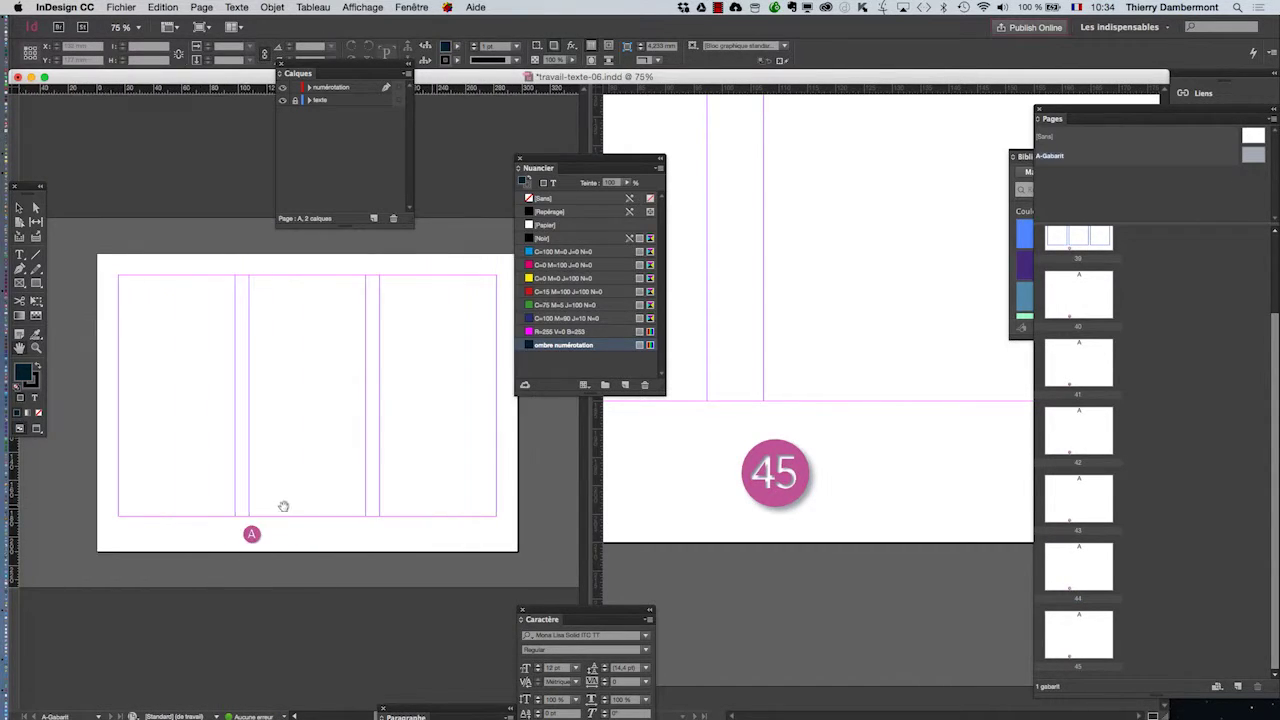
{"action": "left_click", "coordinate": [18, 208]}
{"action": "left_click", "coordinate": [252, 534]}
{"action": "left_click_drag", "start_coordinate": [252, 534], "coordinate": [307, 538]}
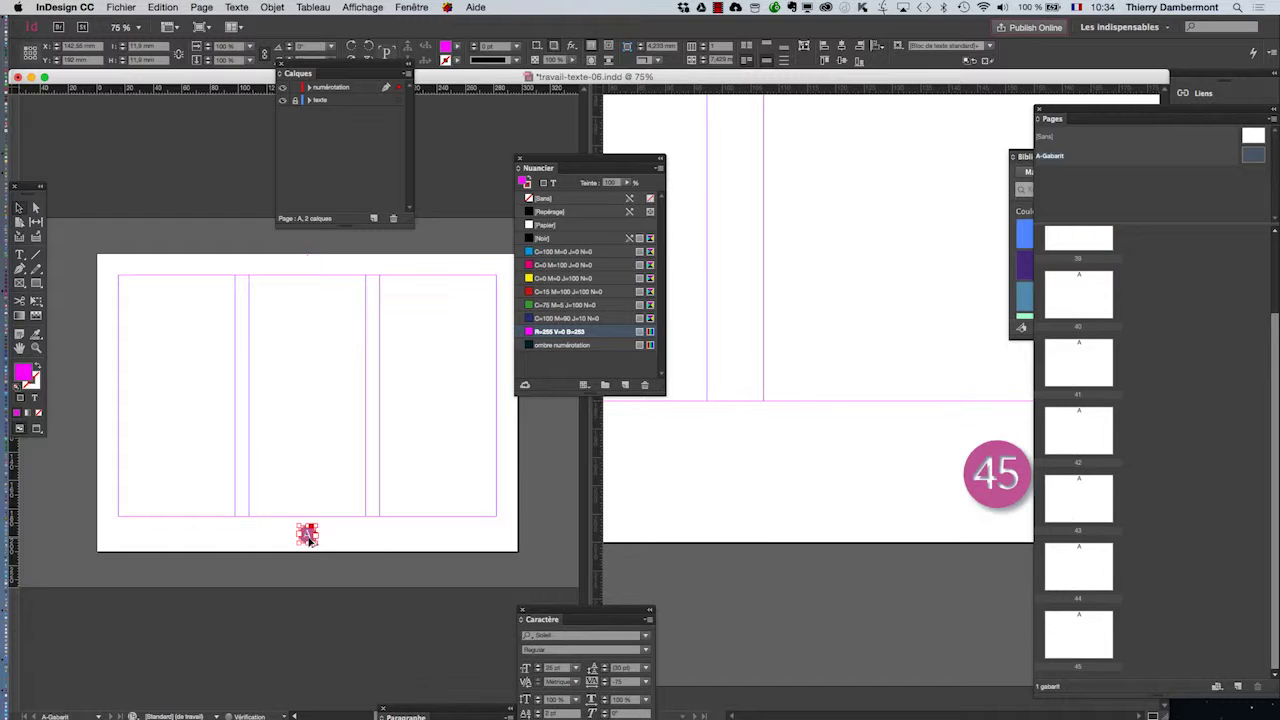
- Move the badge slightly upward in the bottom margin of the master, to a Y position of 190.3 mm
{"action": "key", "text": "super+equal"}
{"action": "key", "text": "super+equal"}
{"action": "key", "text": "super+equal"}
{"action": "key", "text": "super+equal"}
{"action": "key", "text": "super+equal"}
{"action": "key", "text": "super+equal"}
{"action": "key", "text": "super+equal"}
{"action": "key", "text": "super+equal"}
{"action": "mouse_move", "coordinate": [316, 668]}
{"action": "left_mouse_down"}
{"action": "mouse_move", "coordinate": [251, 657]}
{"action": "mouse_move", "coordinate": [308, 651]}
{"action": "mouse_move", "coordinate": [296, 650]}
{"action": "left_mouse_up"}
{"action": "key", "text": "super+minus"}
{"action": "key", "text": "super+minus"}
{"action": "key", "text": "super+minus"}
{"action": "key", "text": "super+minus"}
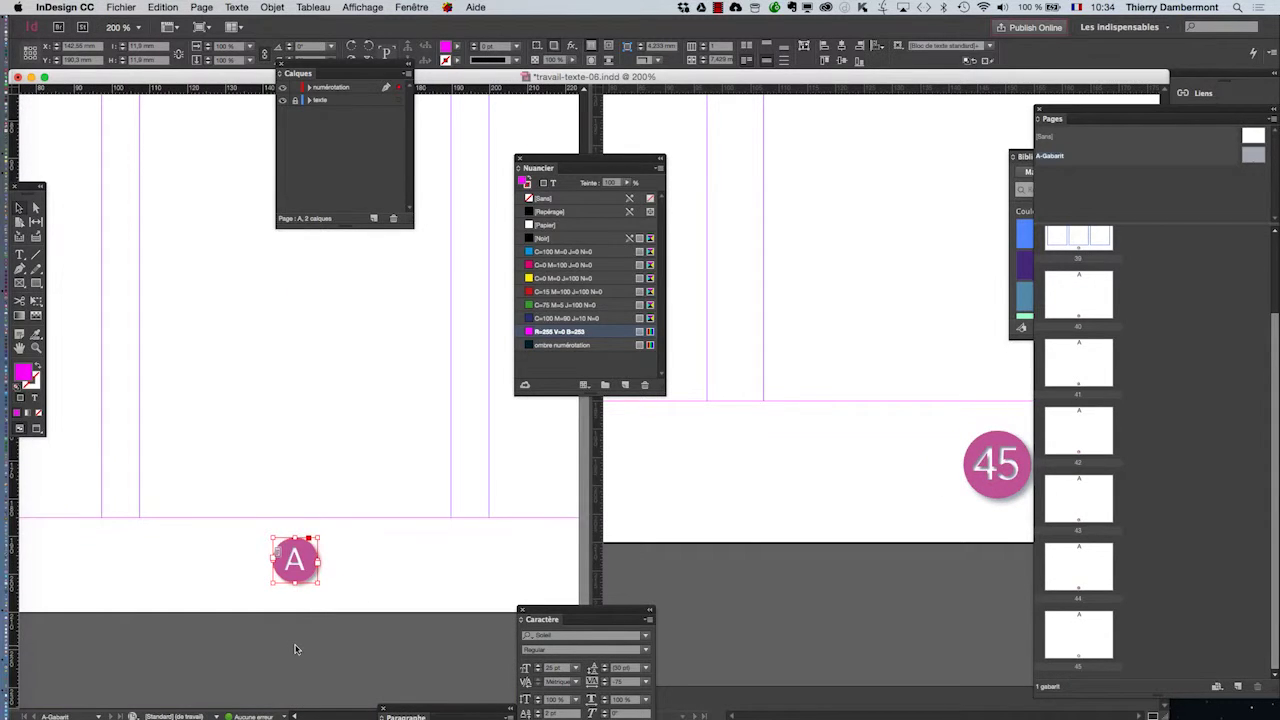
- Deselect the badge and check its new position on the whole master and on the last document pages
{"action": "key", "text": "super+minus"}
{"action": "key", "text": "super+minus"}
{"action": "key", "text": "super+minus"}
{"action": "key", "text": "super+minus"}
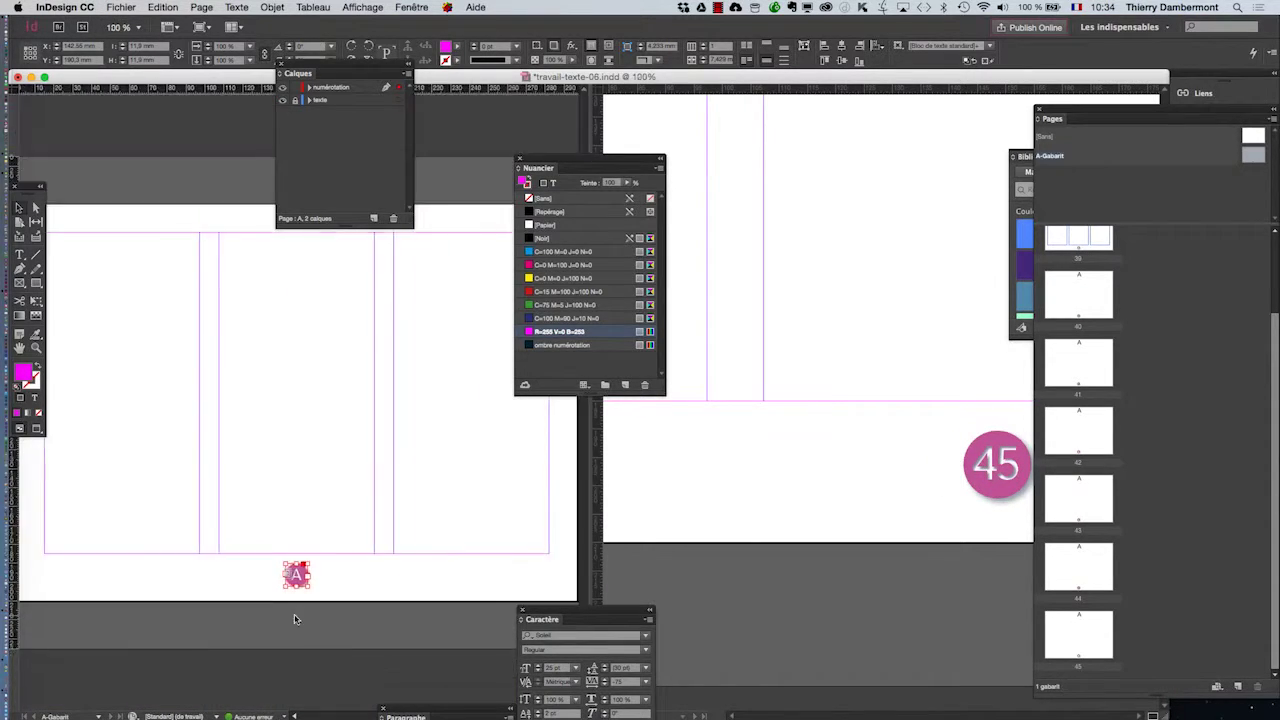
{"action": "left_click", "coordinate": [305, 586]}
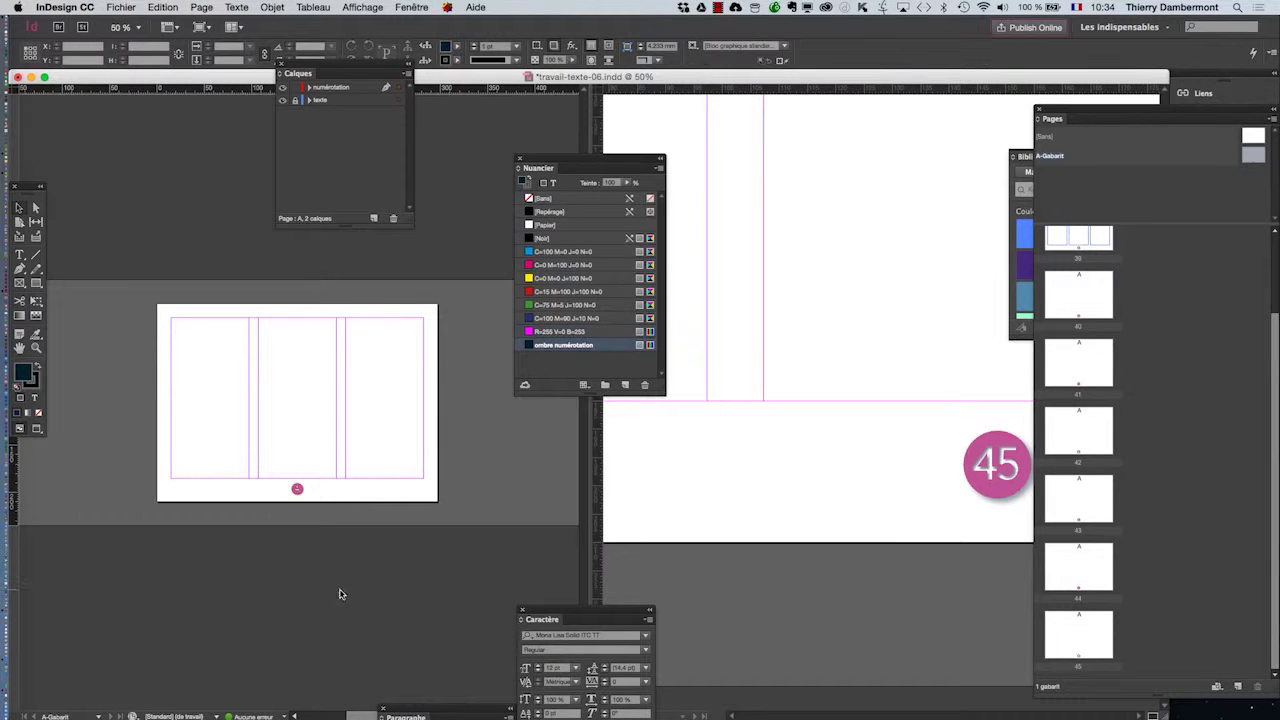
{"action": "key", "text": "super+minus"}
{"action": "key", "text": "super+minus"}
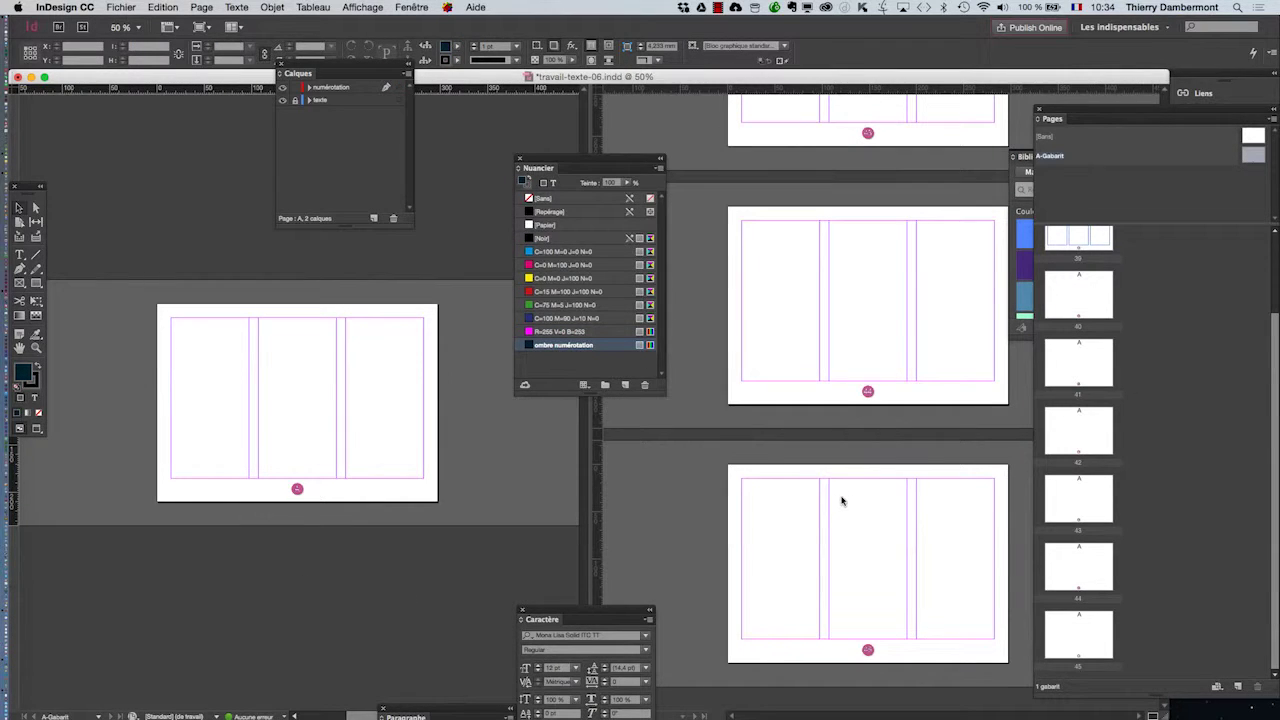
- Examine which parts of the A-Gabarit master's page-number badge can receive separate effects in its Effects settings
{"action": "key", "text": "super+equal"}
{"action": "key", "text": "super+equal"}
{"action": "key", "text": "super+equal"}
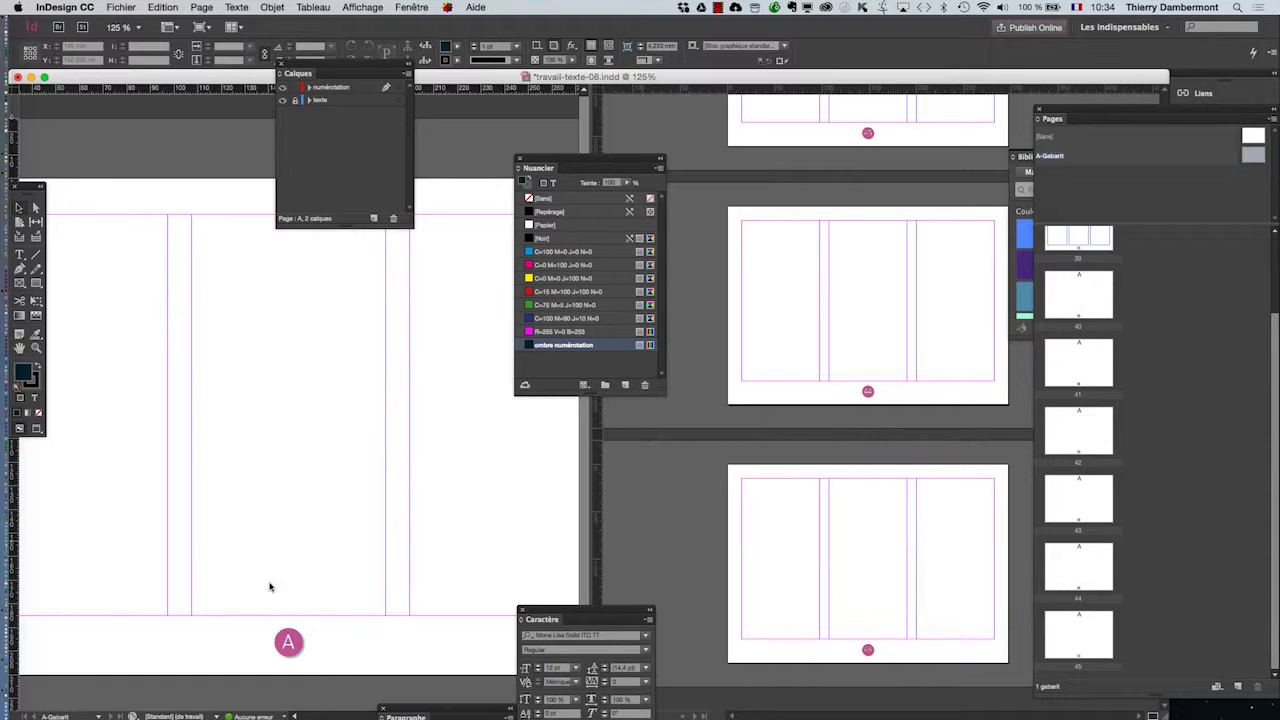
{"action": "scroll", "coordinate": [297, 674], "scroll_direction": "up", "scroll_amount": 4}
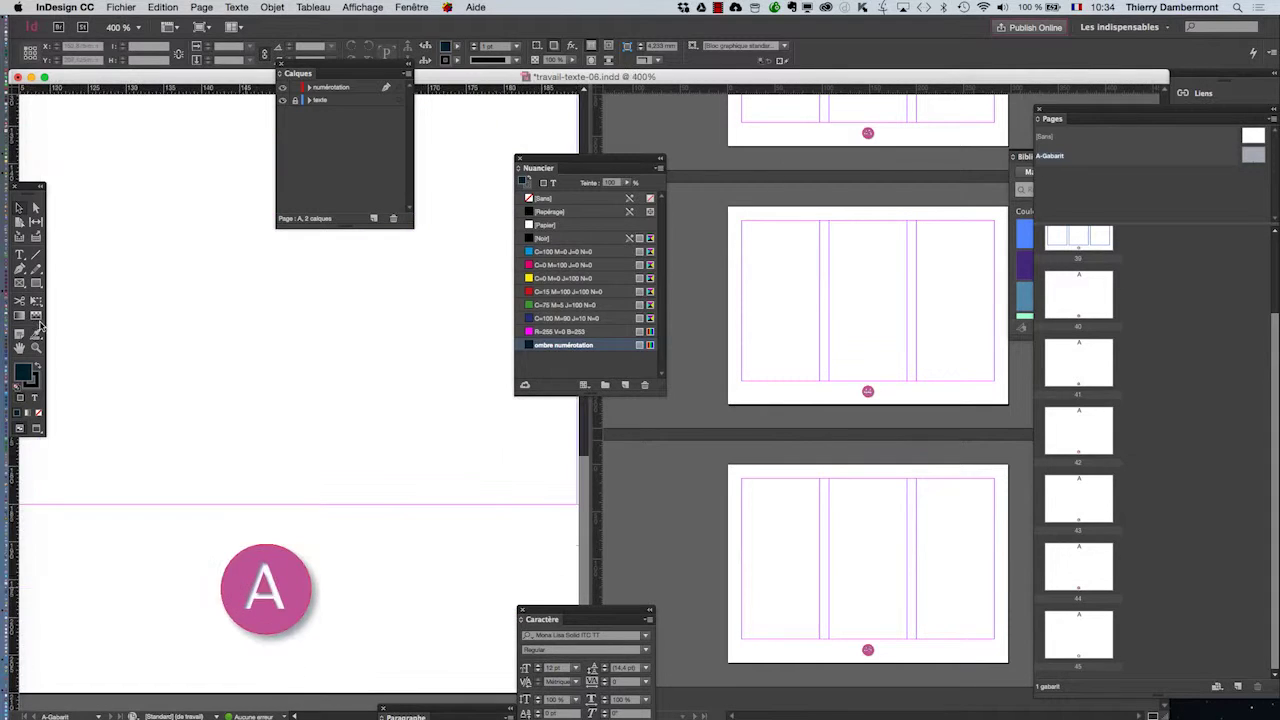
{"action": "left_click", "coordinate": [262, 592]}
{"action": "left_click", "coordinate": [272, 7]}
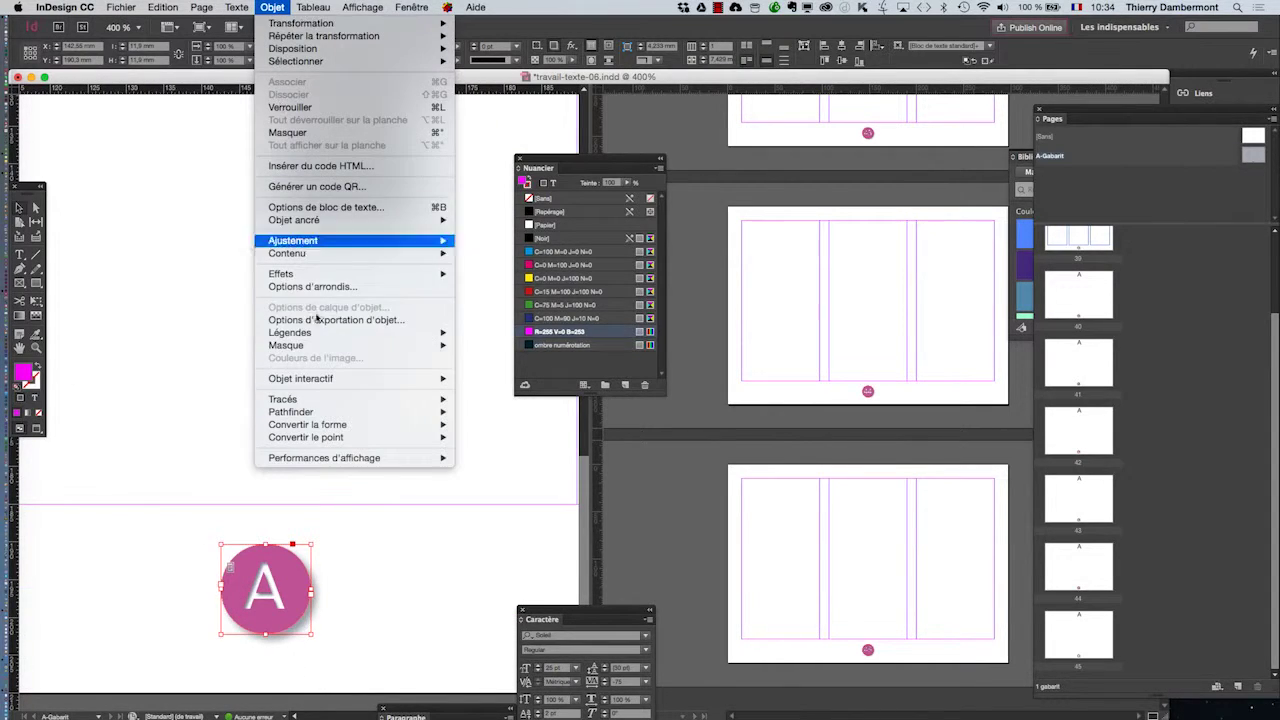
{"action": "mouse_move", "coordinate": [333, 332]}
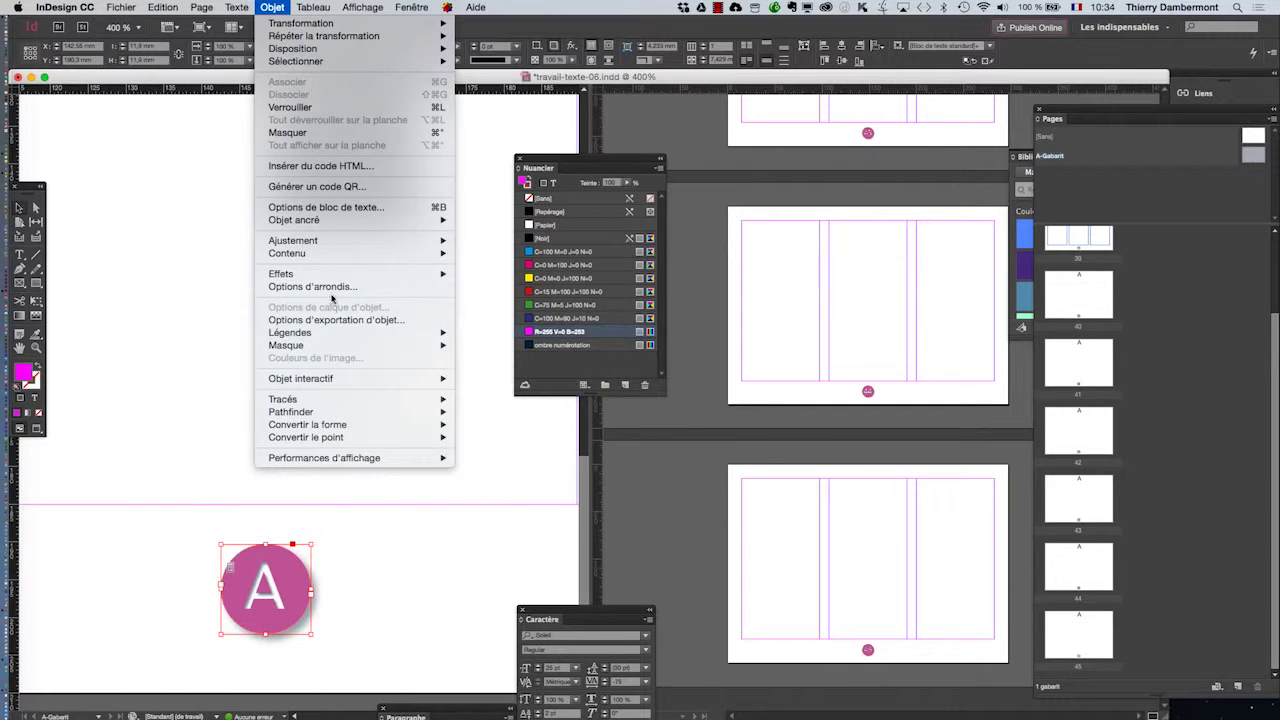
{"action": "mouse_move", "coordinate": [327, 275]}
{"action": "left_click", "coordinate": [488, 274]}
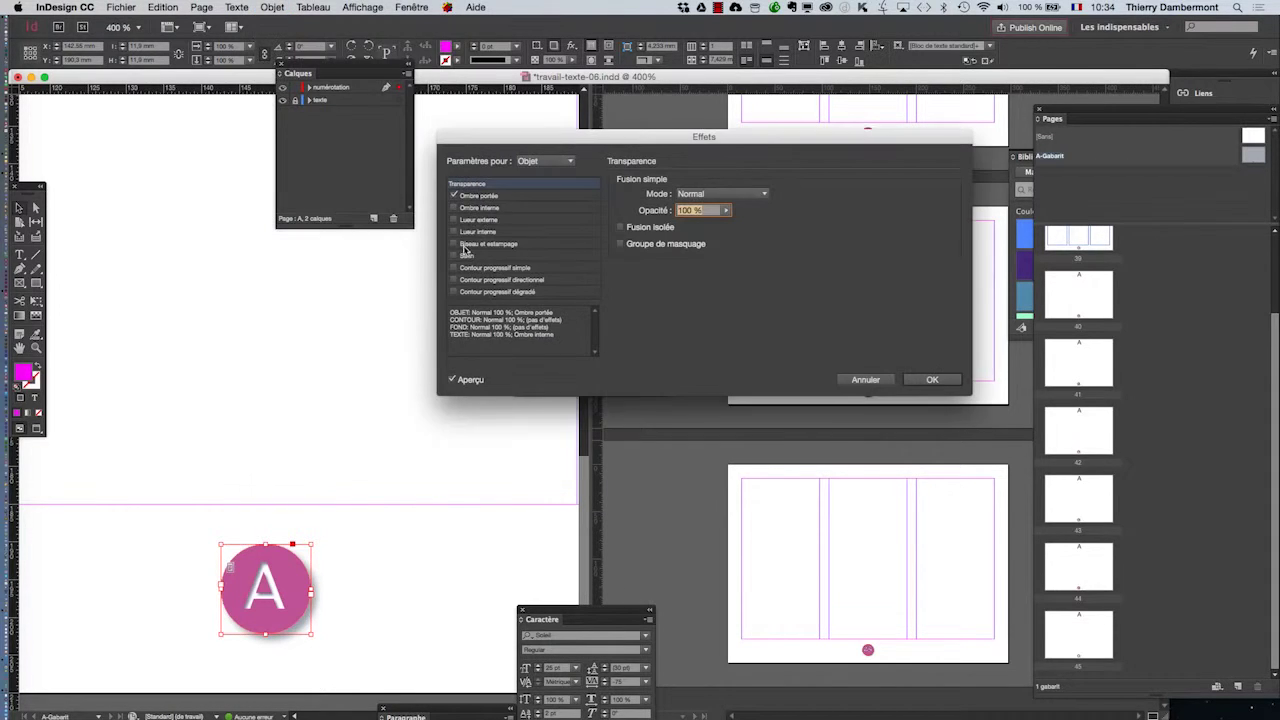
{"action": "left_click", "coordinate": [535, 163]}
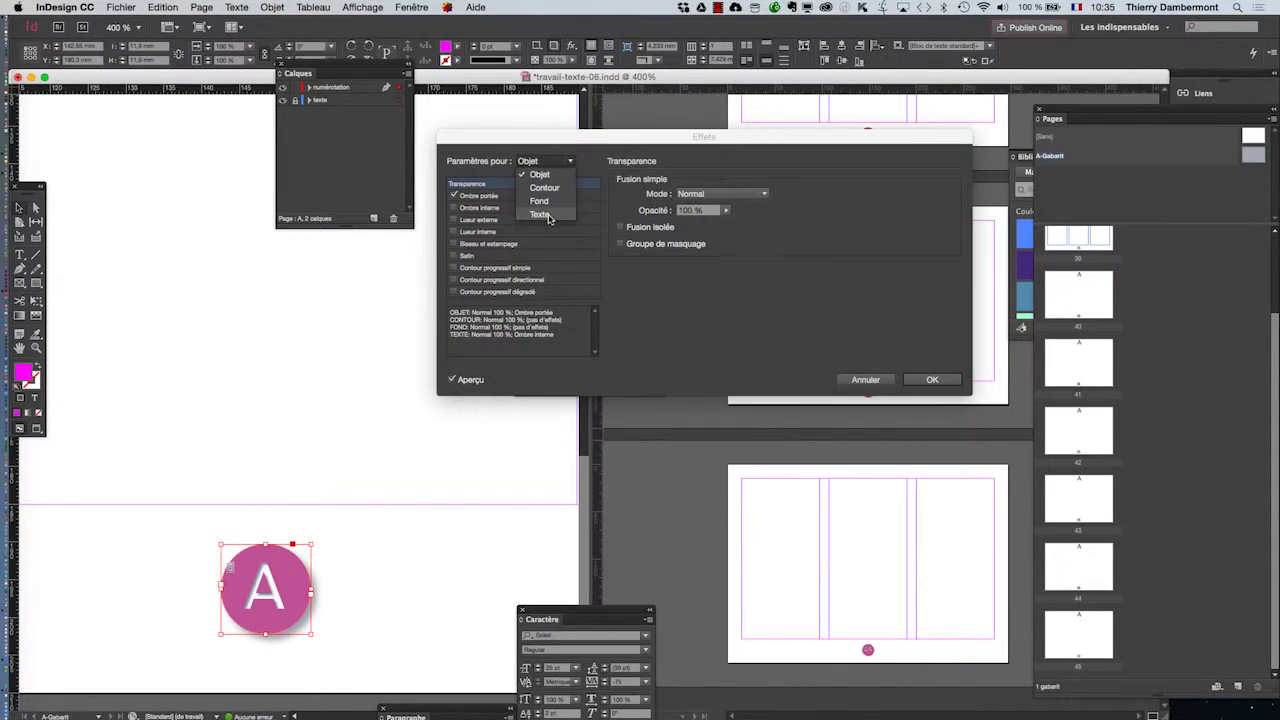
{"action": "left_click", "coordinate": [880, 380]}
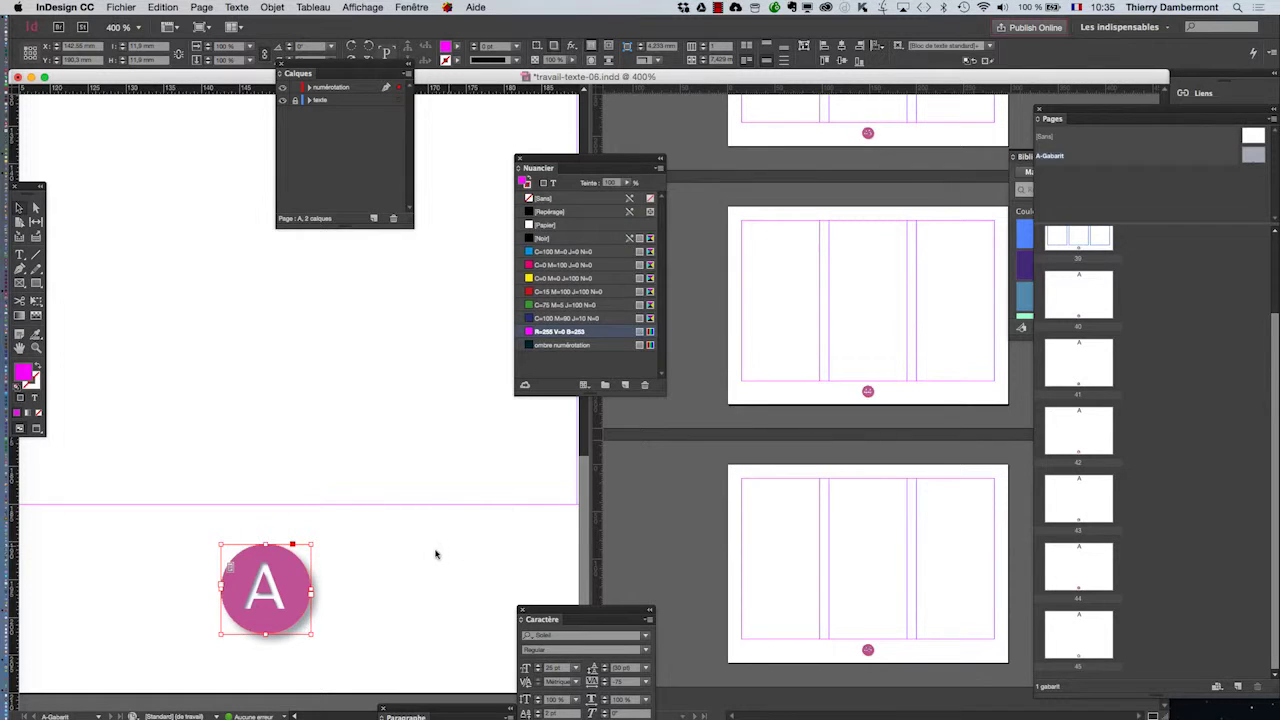
- Check which object effects are available while the text cursor is inside the badge's page-number text
{"action": "left_click", "coordinate": [437, 552]}
{"action": "double_click", "coordinate": [304, 577]}
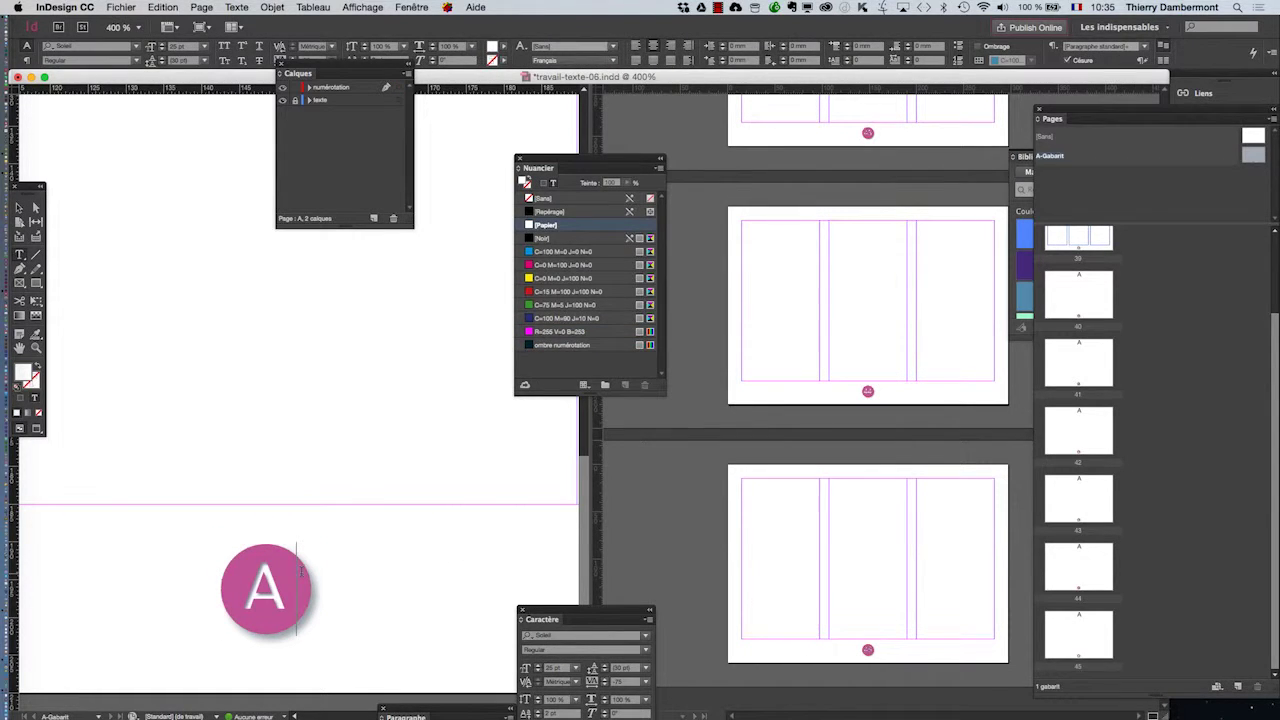
{"action": "left_click", "coordinate": [265, 8]}
{"action": "mouse_move", "coordinate": [345, 276]}
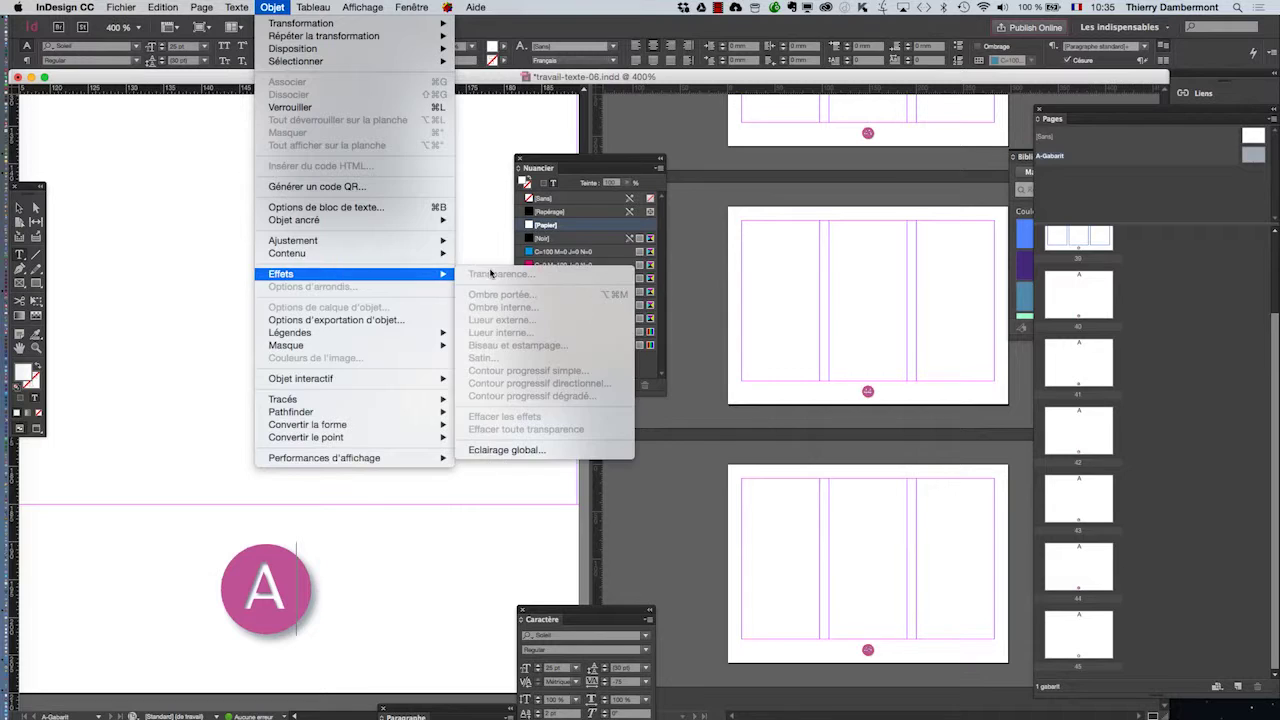
{"action": "key", "text": "Escape"}
{"action": "key", "text": "F7"}
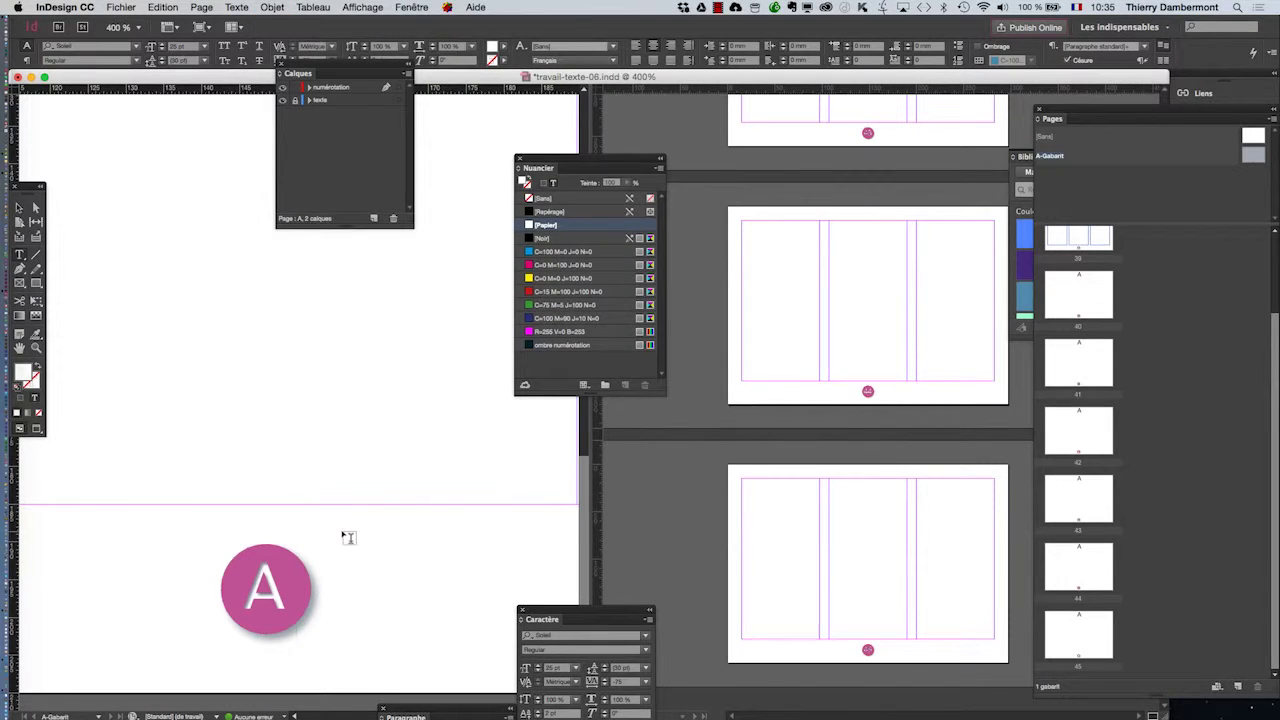
{"action": "left_click", "coordinate": [266, 588]}
{"action": "left_click", "coordinate": [400, 594]}
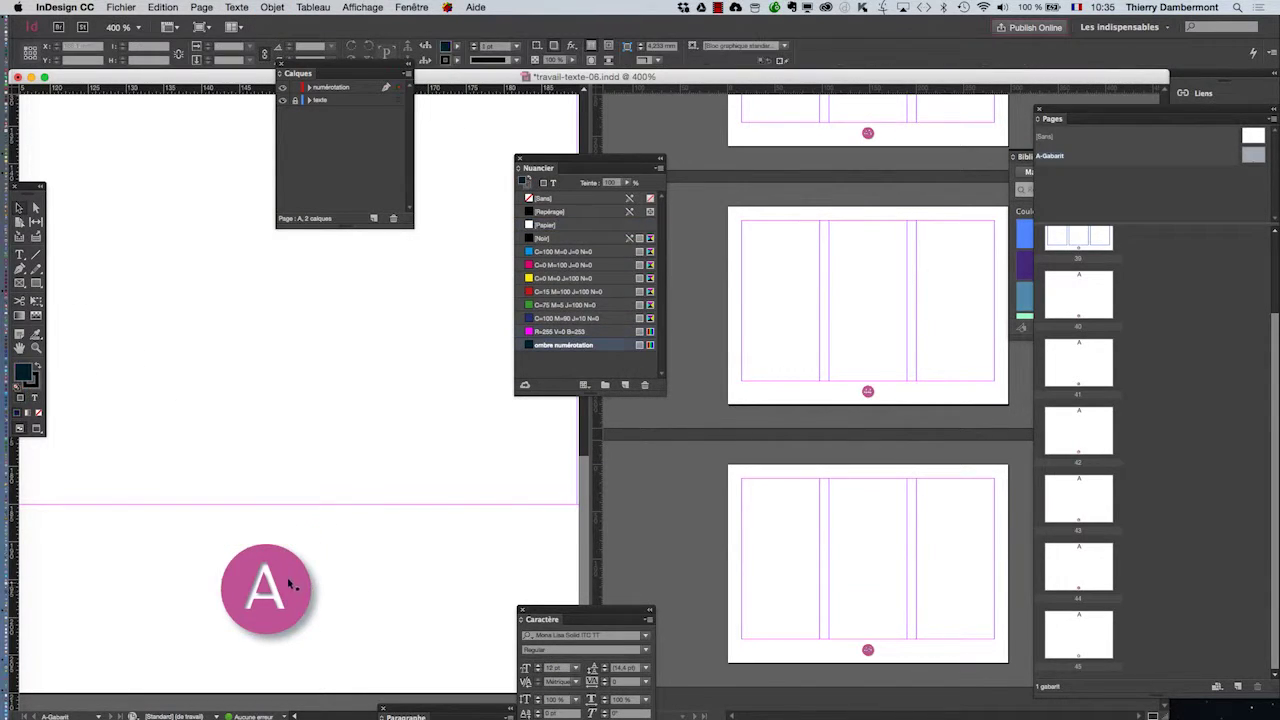
- Select the whole badge and review the effects applied to its Texte level in the Effects settings
{"action": "left_click", "coordinate": [286, 586]}
{"action": "left_click", "coordinate": [288, 6]}
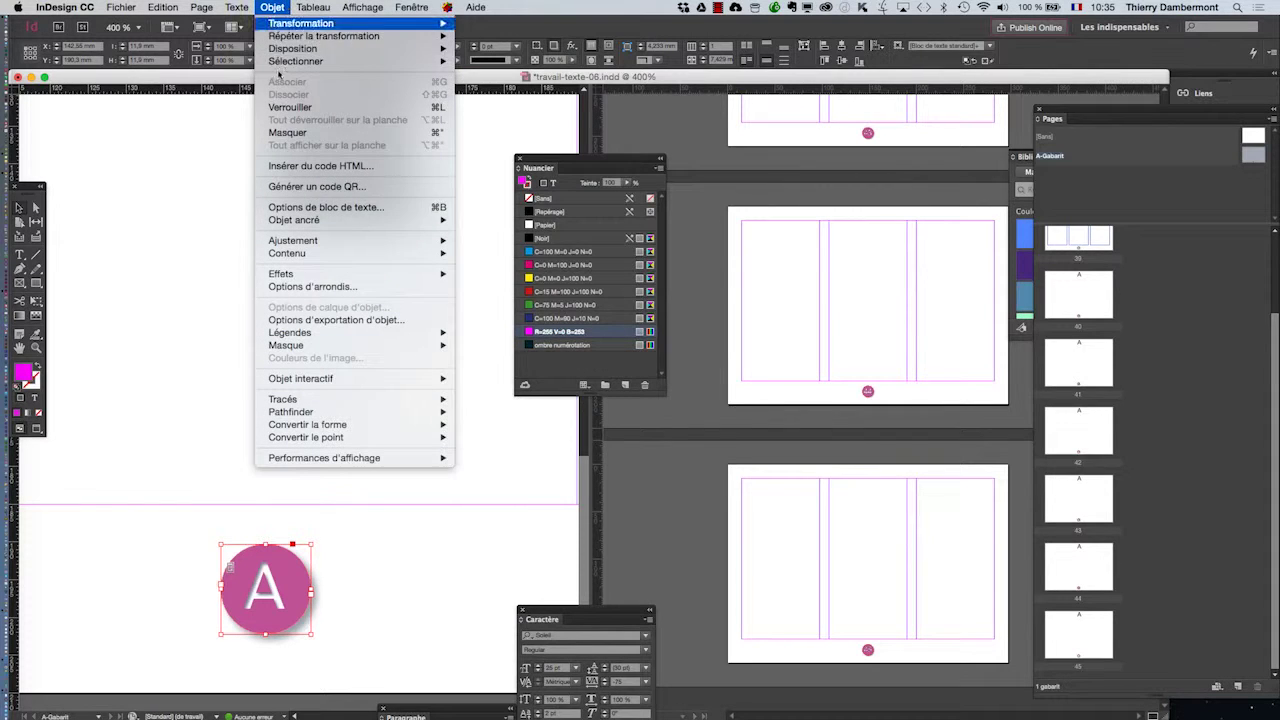
{"action": "mouse_move", "coordinate": [373, 280]}
{"action": "left_click", "coordinate": [471, 280]}
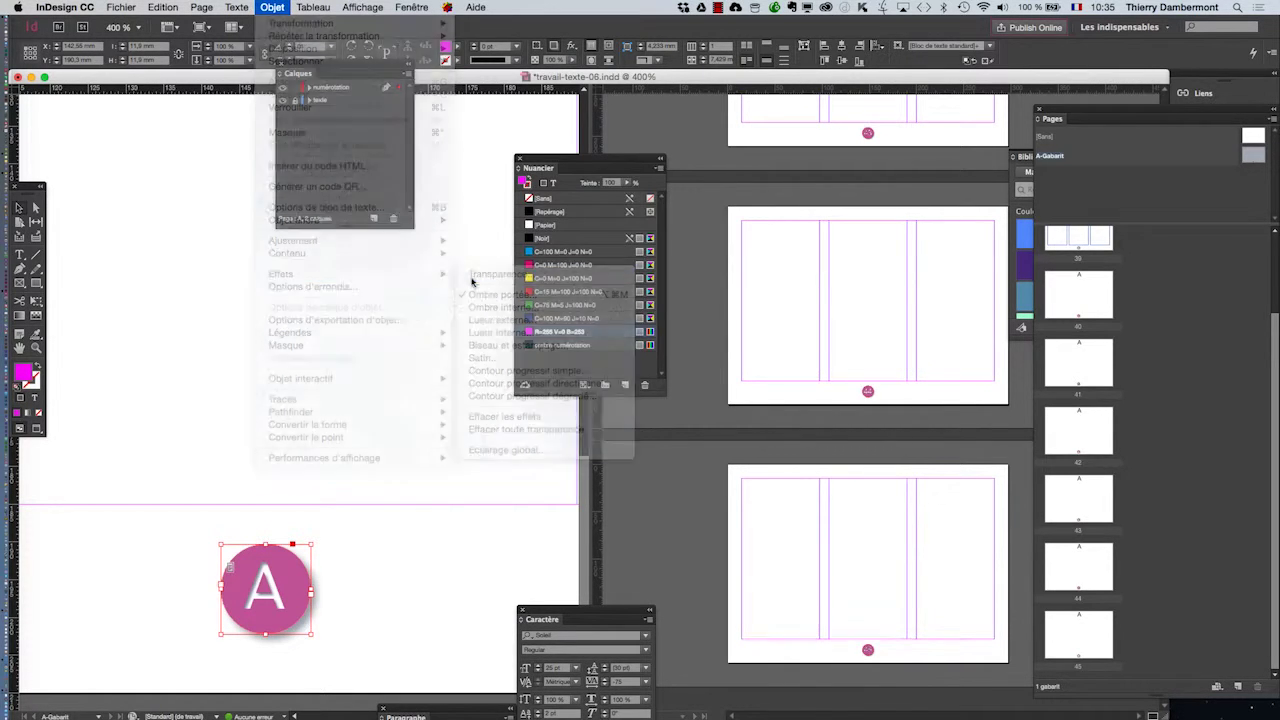
{"action": "left_click", "coordinate": [569, 163]}
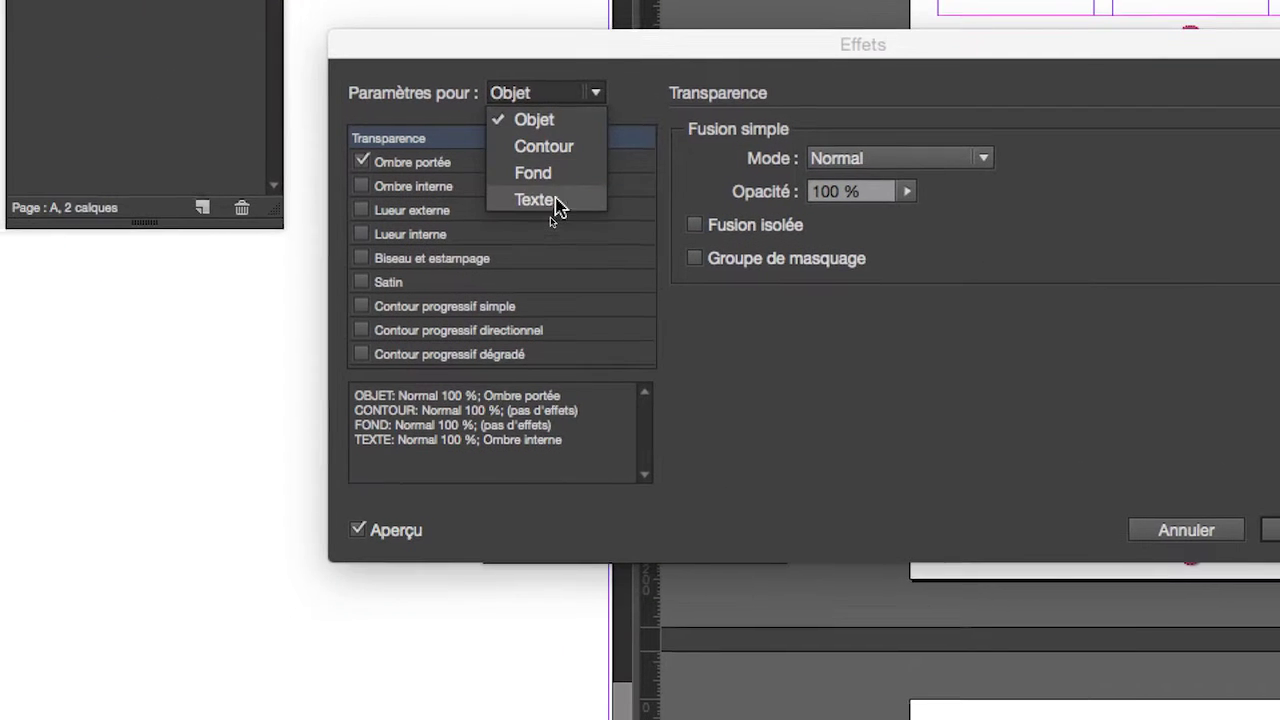
{"action": "left_click", "coordinate": [512, 266]}
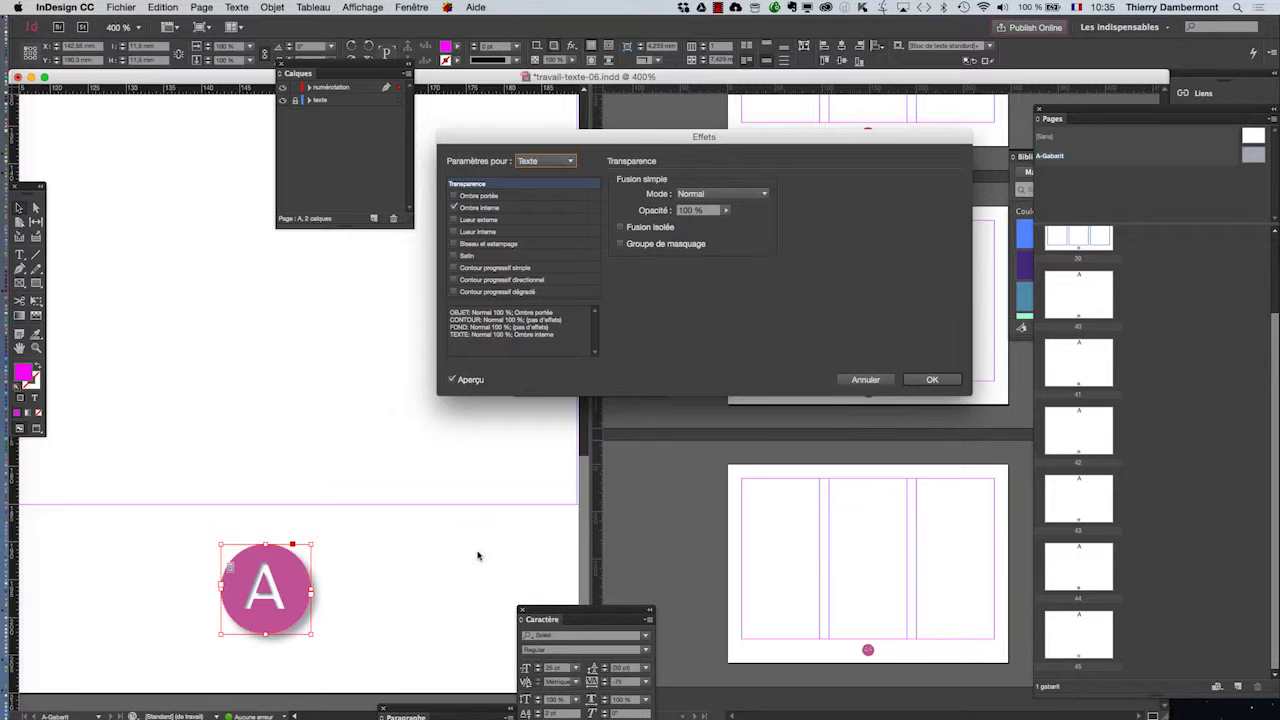
{"action": "left_click", "coordinate": [931, 379]}
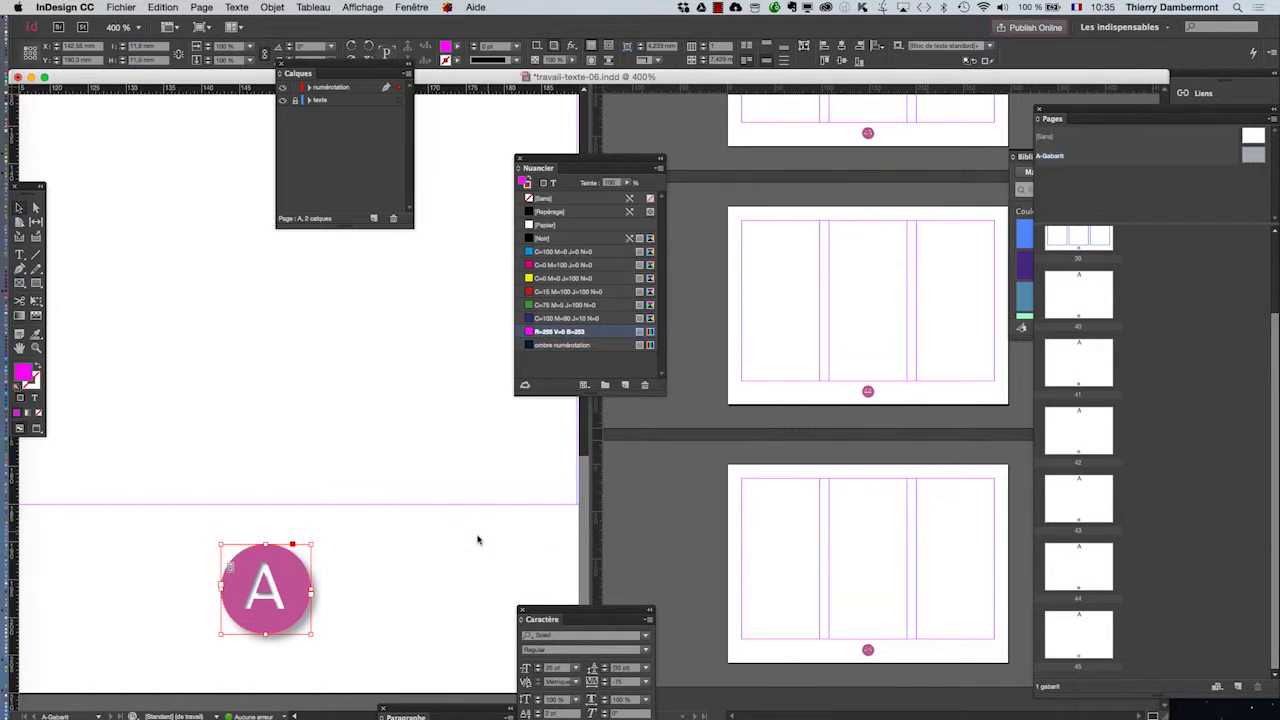
{"action": "left_click", "coordinate": [477, 540]}
- Add a Biseau et estampage effect to the badge object on the A-Gabarit master
{"action": "scroll", "coordinate": [319, 624], "scroll_direction": "down", "scroll_amount": 2}
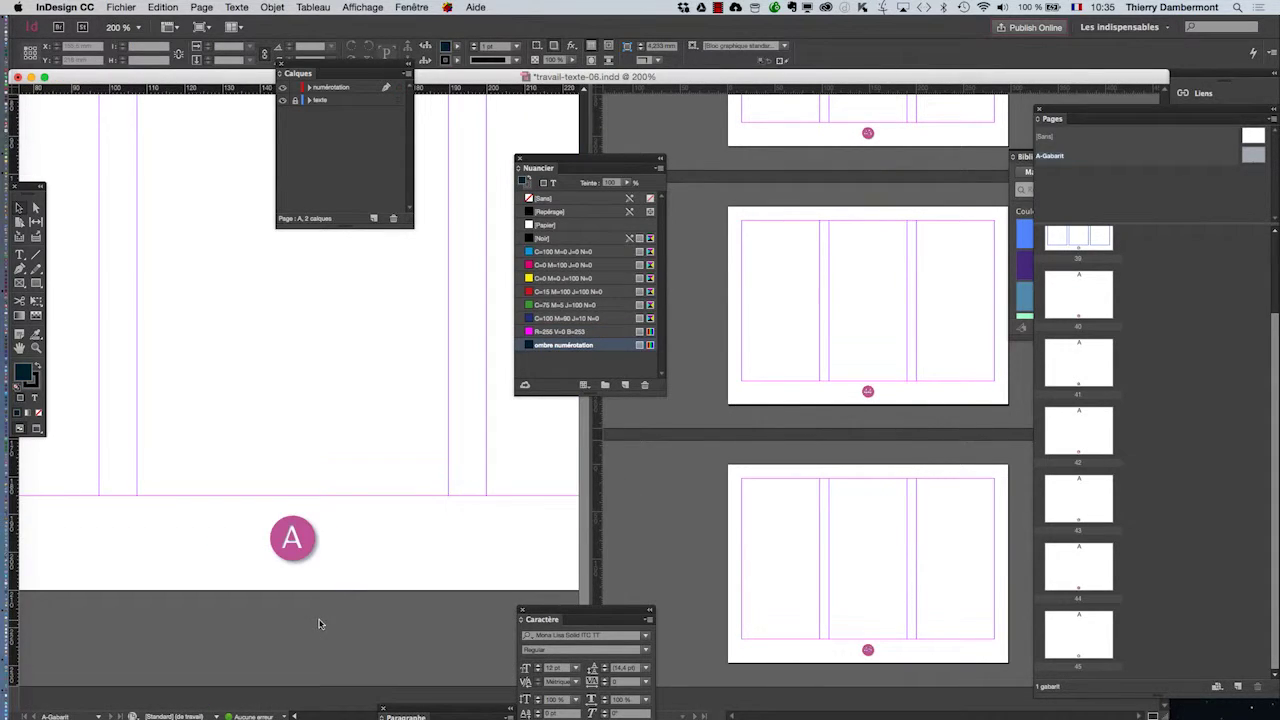
{"action": "scroll", "coordinate": [317, 621], "scroll_direction": "up", "scroll_amount": 3}
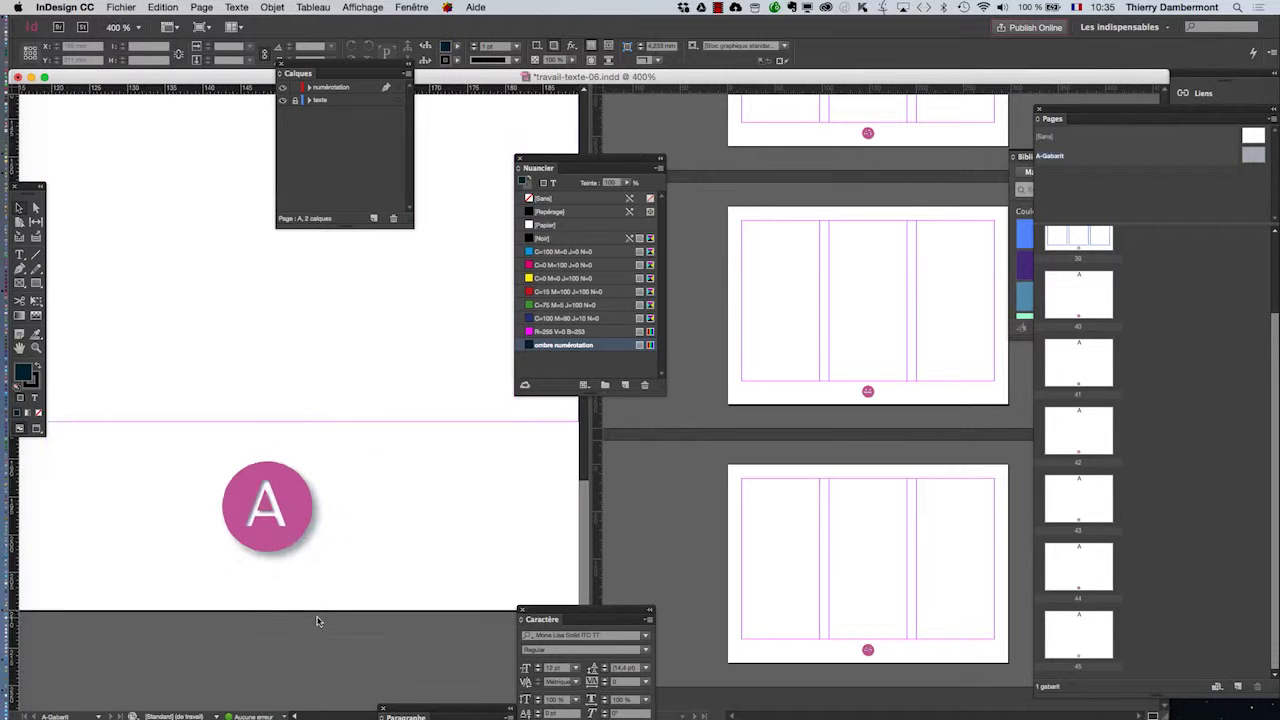
{"action": "scroll", "coordinate": [272, 562], "scroll_direction": "up", "scroll_amount": 1}
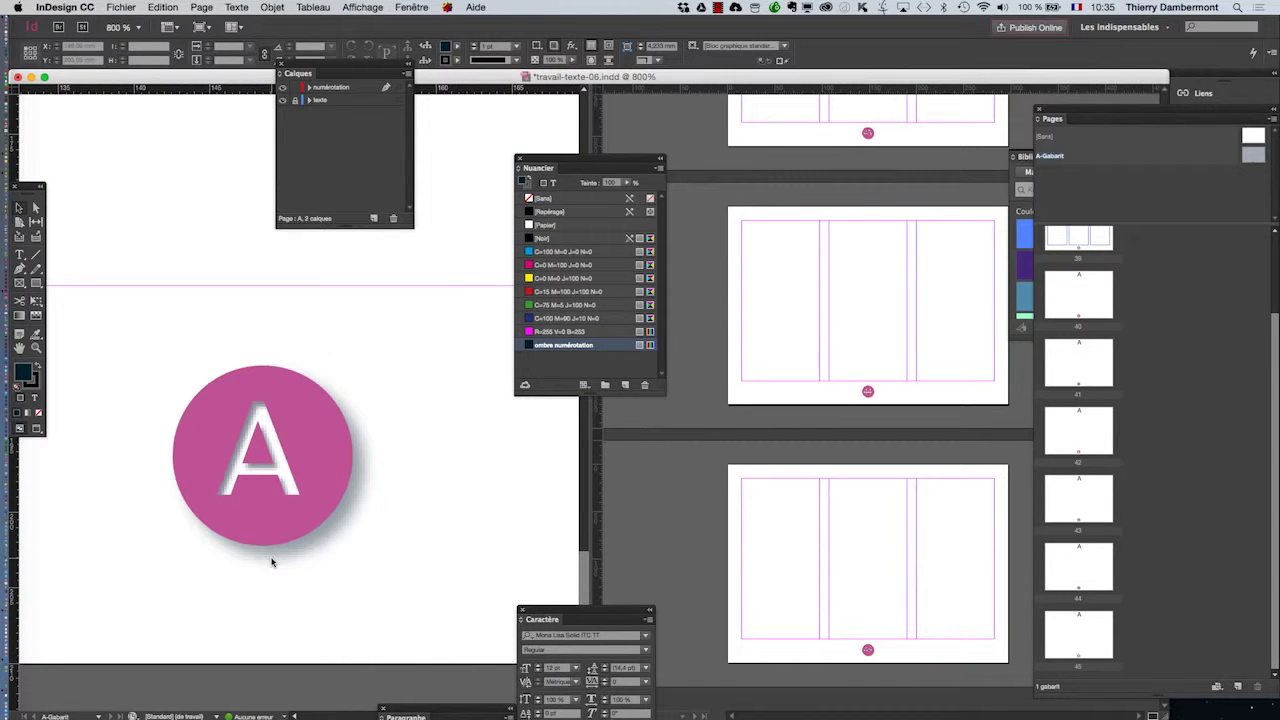
{"action": "left_click", "coordinate": [315, 410]}
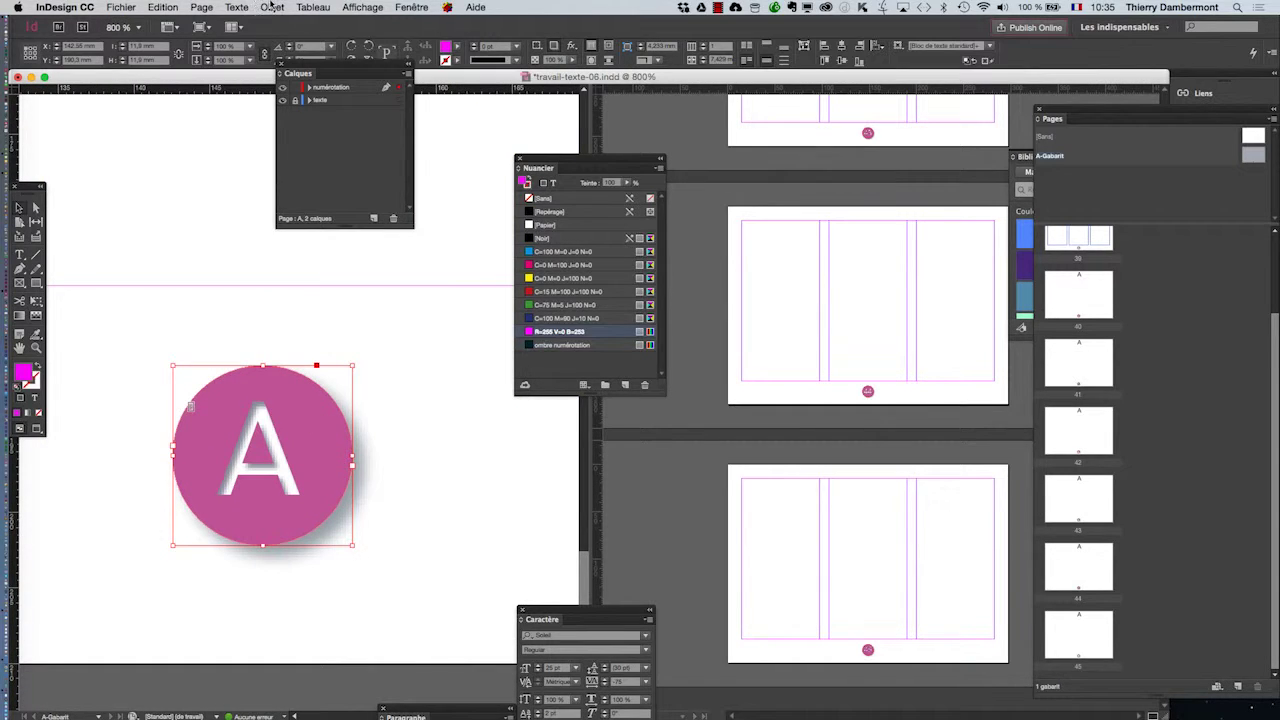
{"action": "left_click", "coordinate": [272, 7]}
{"action": "mouse_move", "coordinate": [290, 273]}
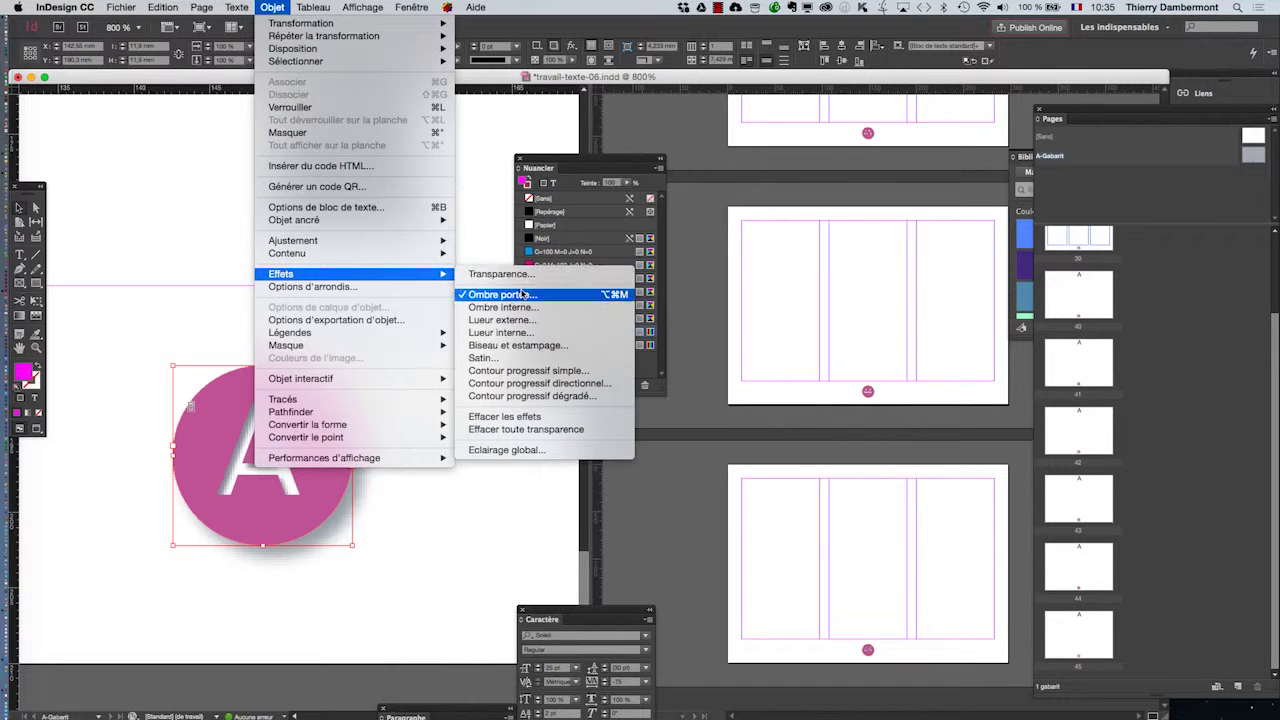
{"action": "left_click", "coordinate": [500, 273]}
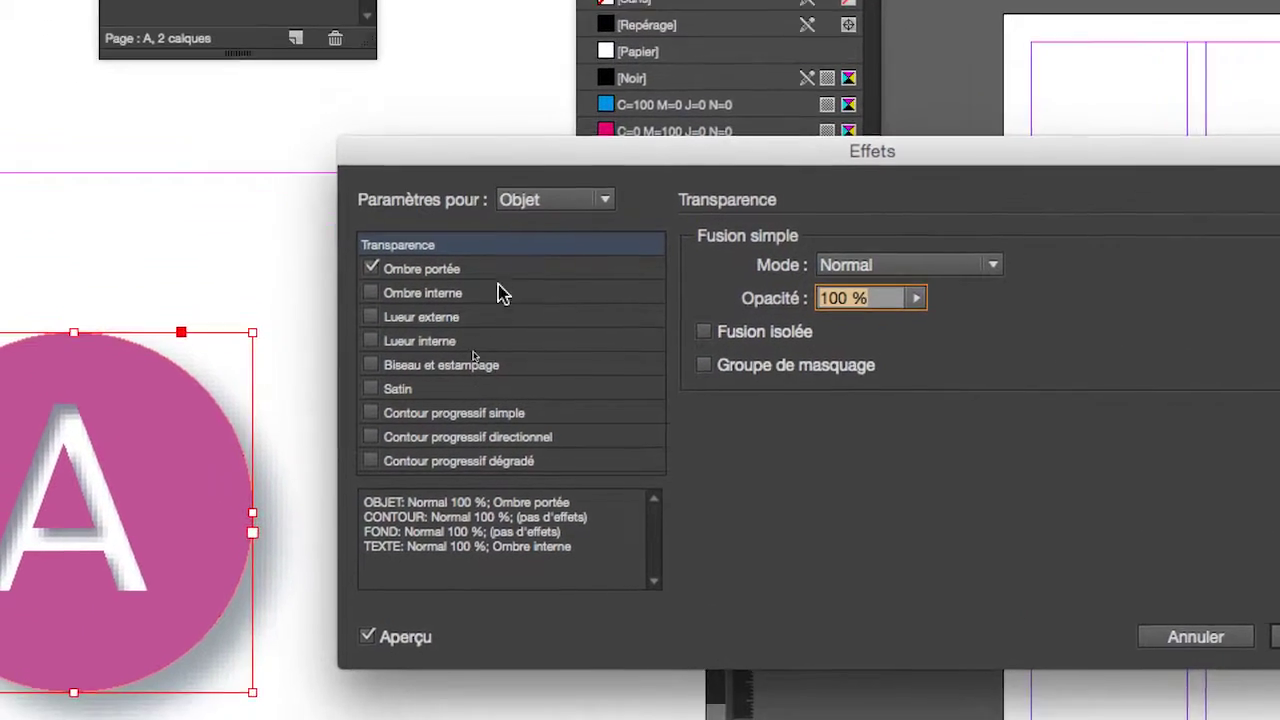
{"action": "left_click", "coordinate": [464, 365]}
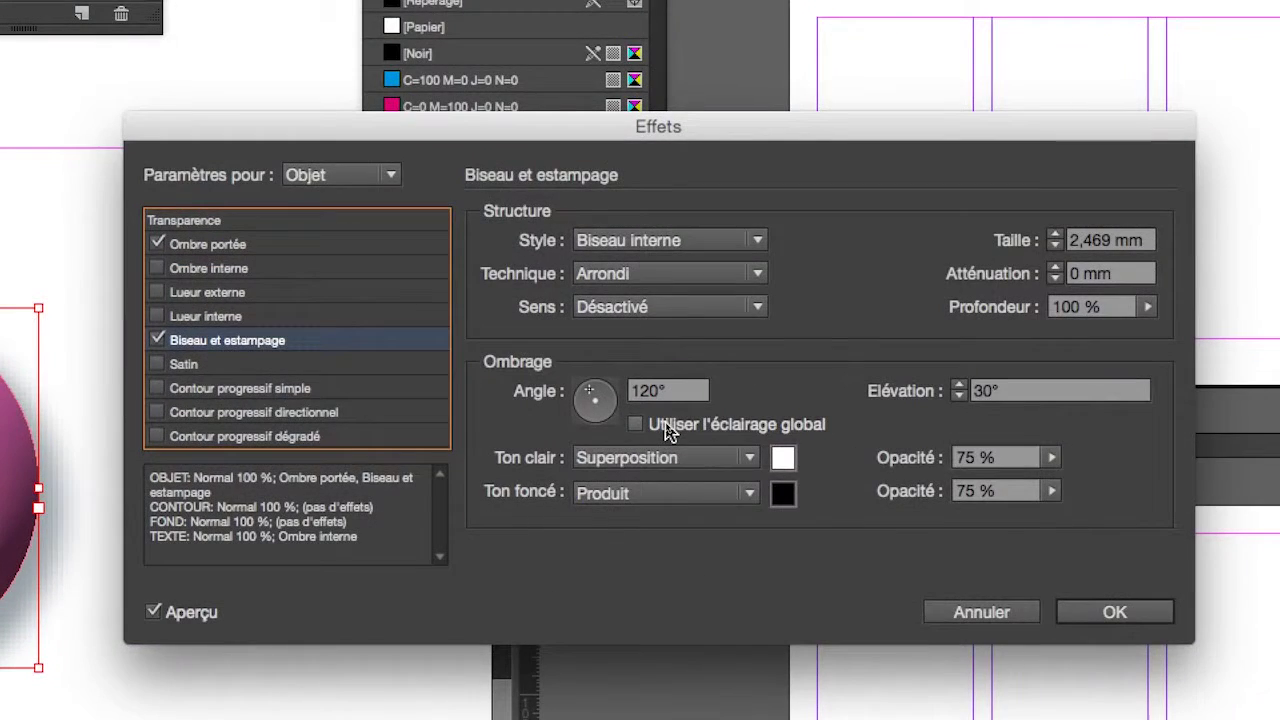
- Make the bevel use global lighting at a 113° angle and 50° elevation, and set its size to 1 mm
{"action": "left_click", "coordinate": [667, 427]}
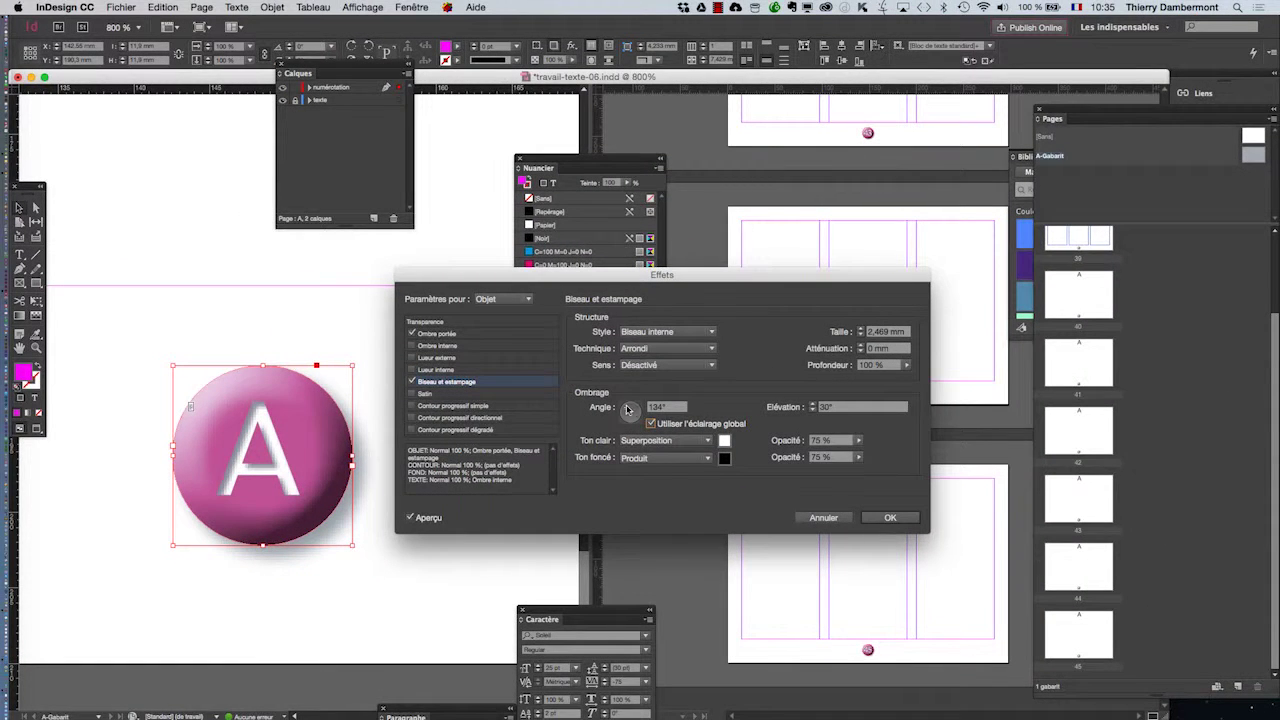
{"action": "mouse_move", "coordinate": [628, 409]}
{"action": "left_mouse_down"}
{"action": "mouse_move", "coordinate": [627, 422]}
{"action": "mouse_move", "coordinate": [630, 407]}
{"action": "left_mouse_up"}
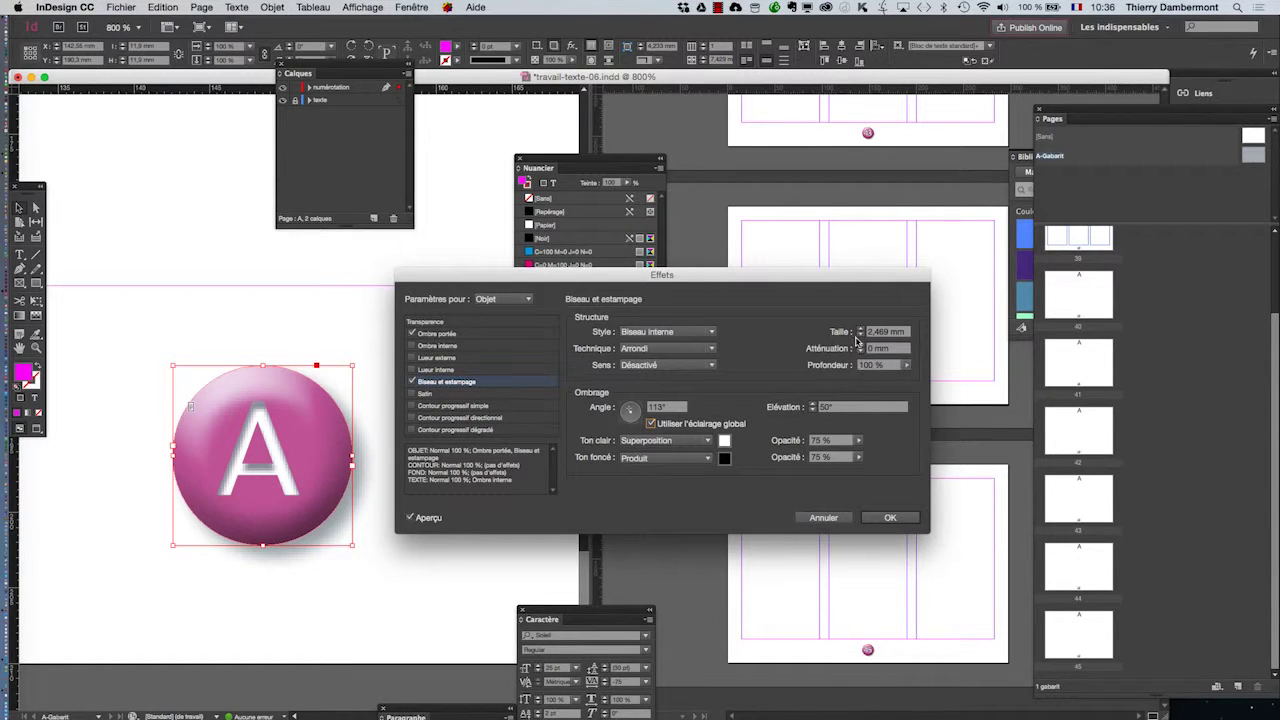
{"action": "left_click", "coordinate": [860, 336]}
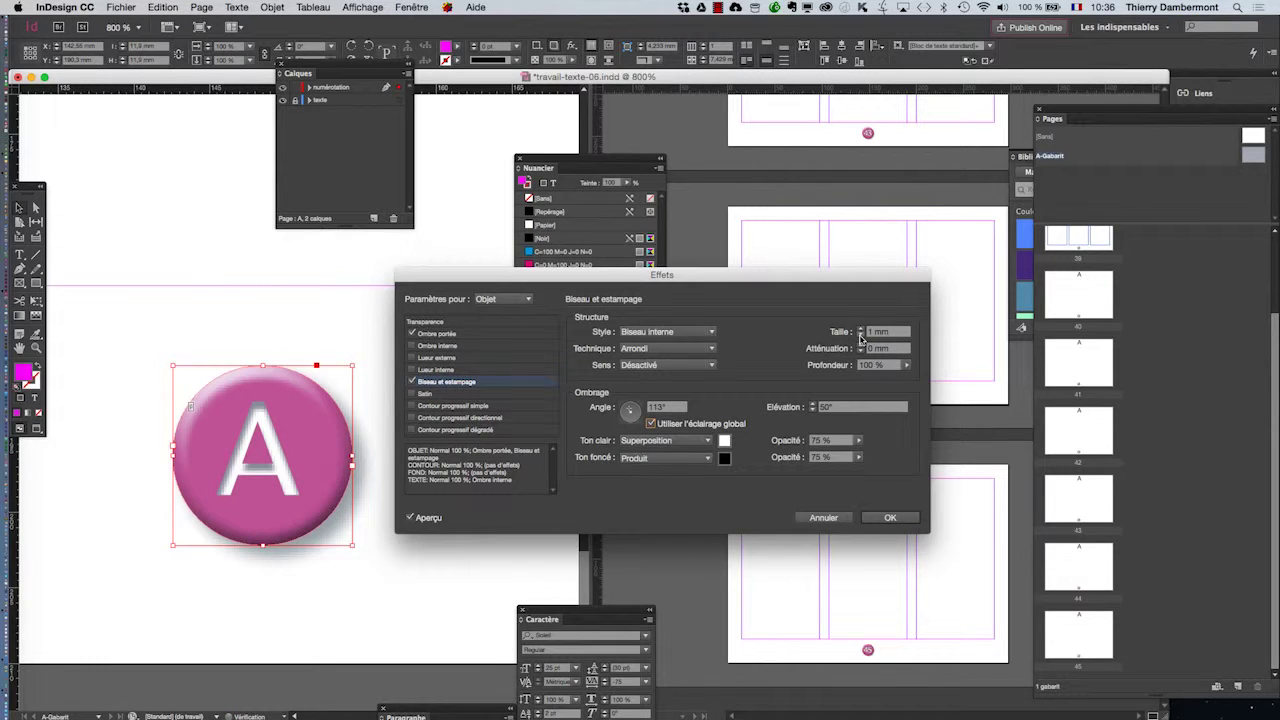
- Try the Biseau externe style and the Cisèlement épais technique on the badge, restoring Biseau interne and Arrondi
{"action": "left_click", "coordinate": [655, 340]}
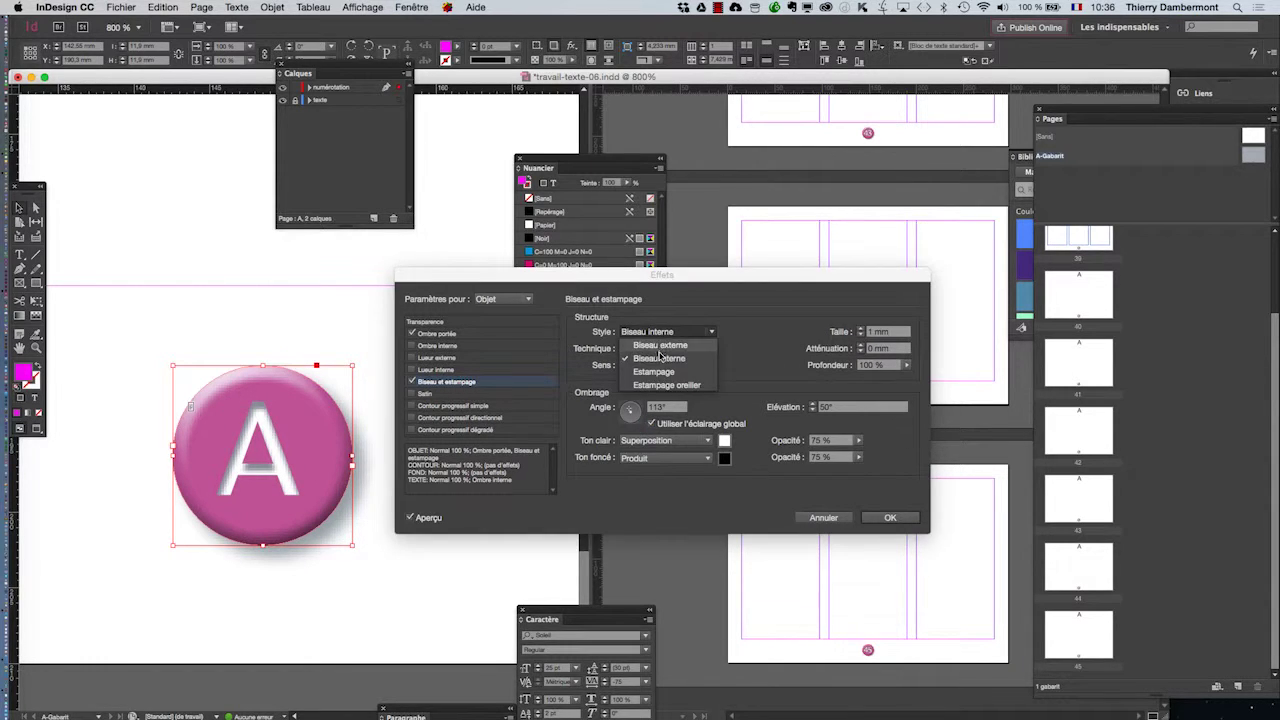
{"action": "left_click", "coordinate": [660, 348]}
{"action": "left_click", "coordinate": [656, 339]}
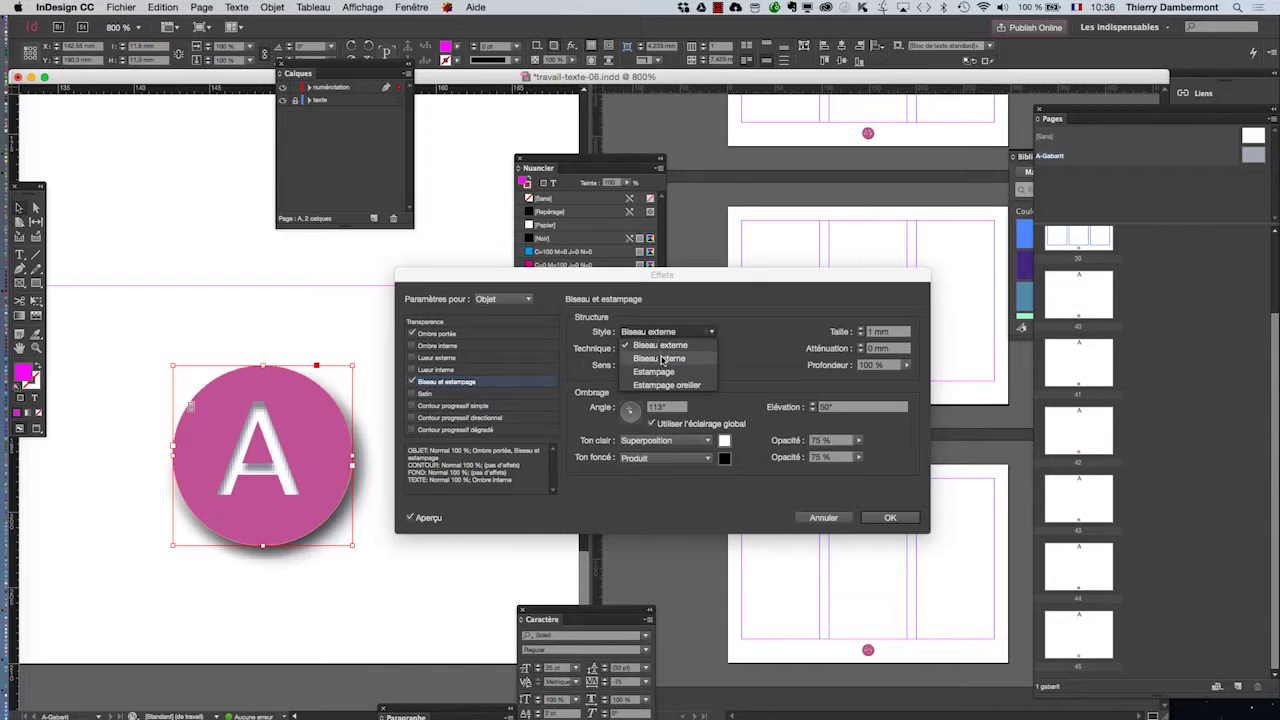
{"action": "left_click", "coordinate": [658, 343]}
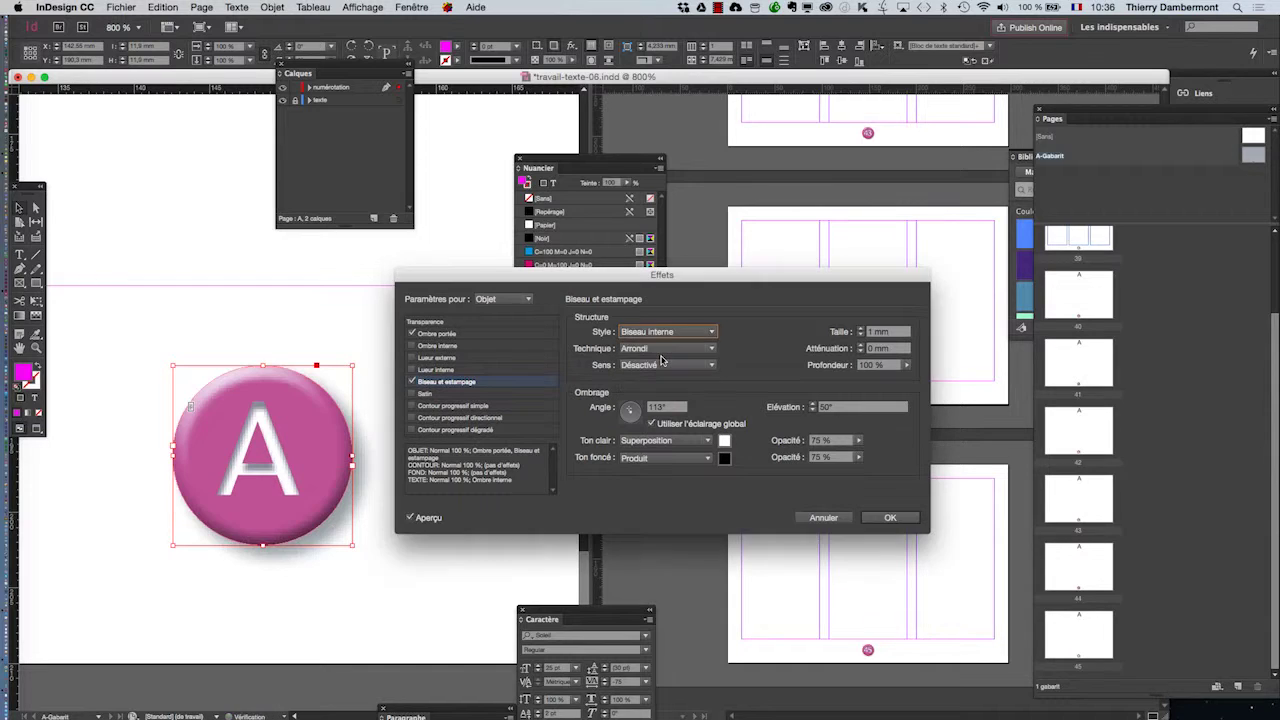
{"action": "left_click", "coordinate": [633, 350]}
{"action": "left_click", "coordinate": [640, 376]}
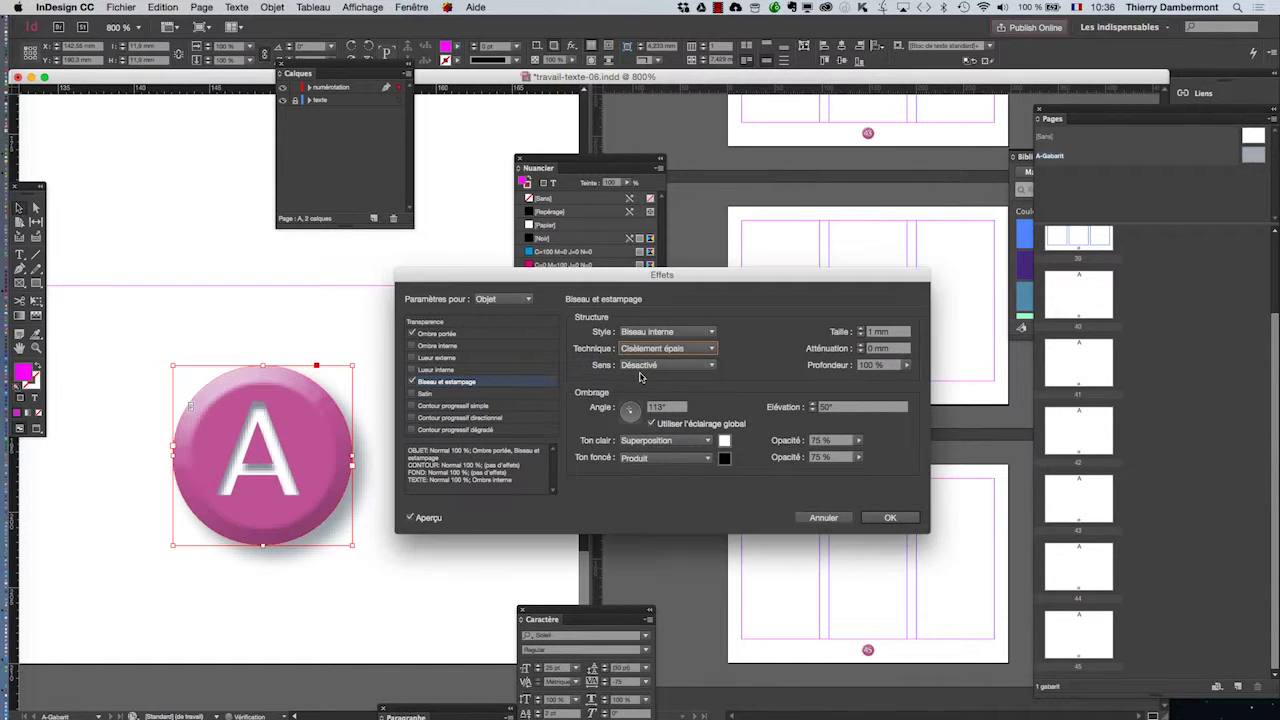
{"action": "left_click", "coordinate": [641, 350]}
{"action": "left_click", "coordinate": [650, 356]}
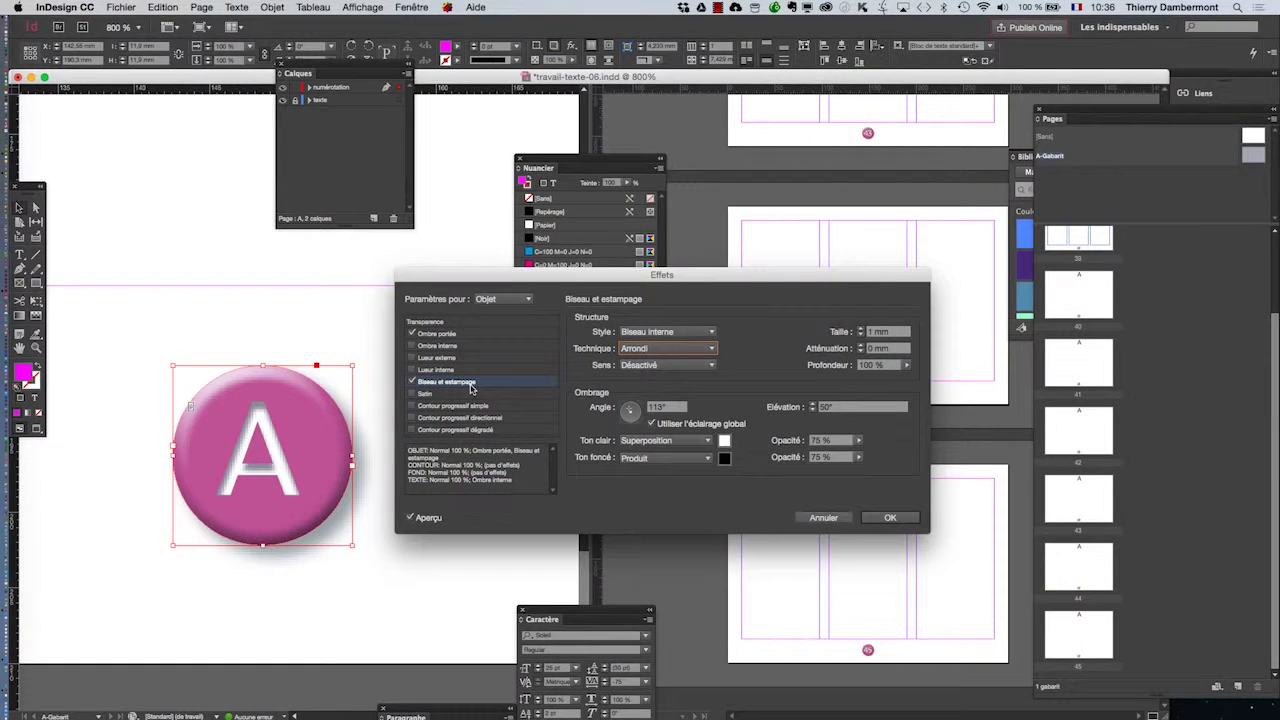
- Apply the badge object's bevel settings, and add a Biseau et estampage effect to the badge's Texte level
{"action": "left_click", "coordinate": [888, 518]}
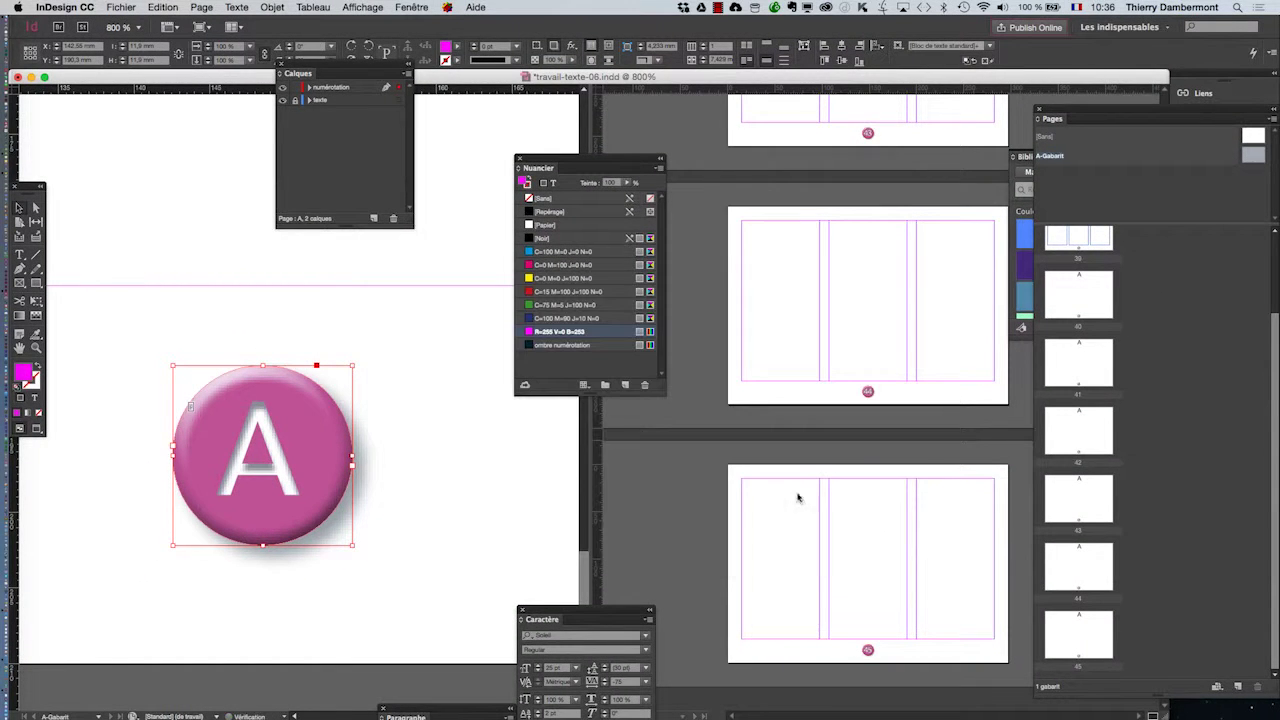
{"action": "left_click", "coordinate": [330, 462]}
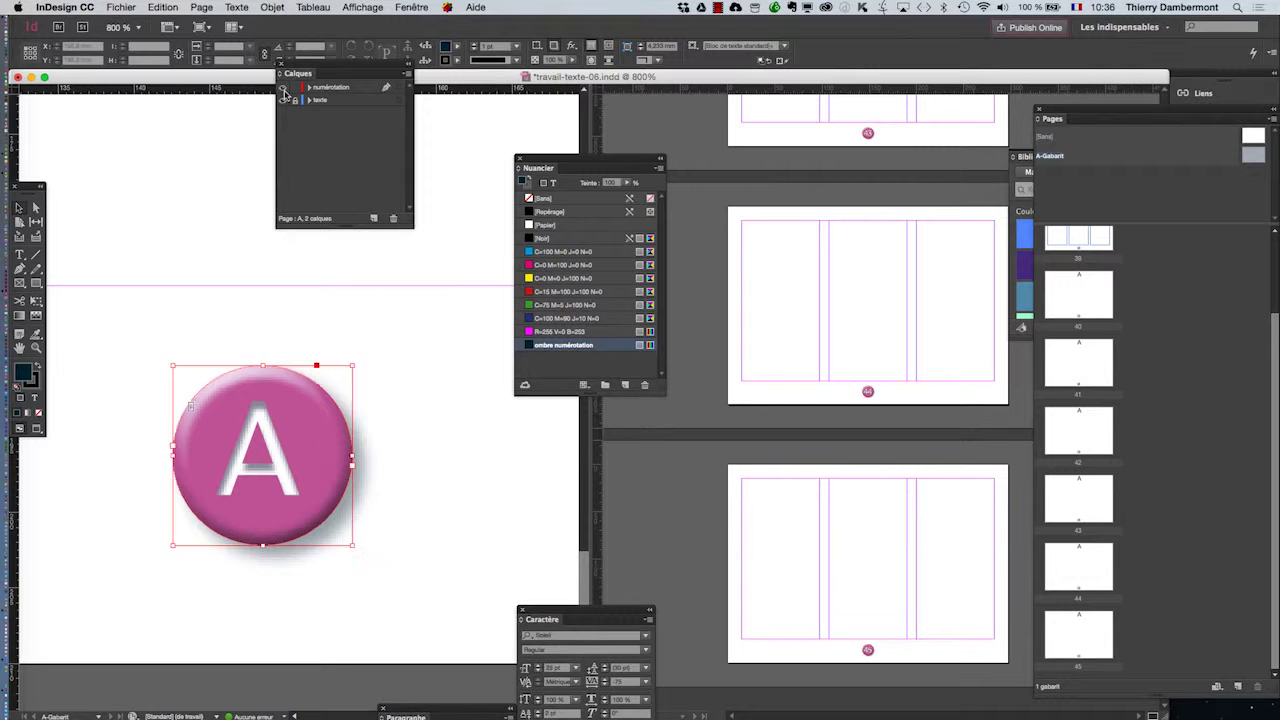
{"action": "left_click", "coordinate": [272, 7]}
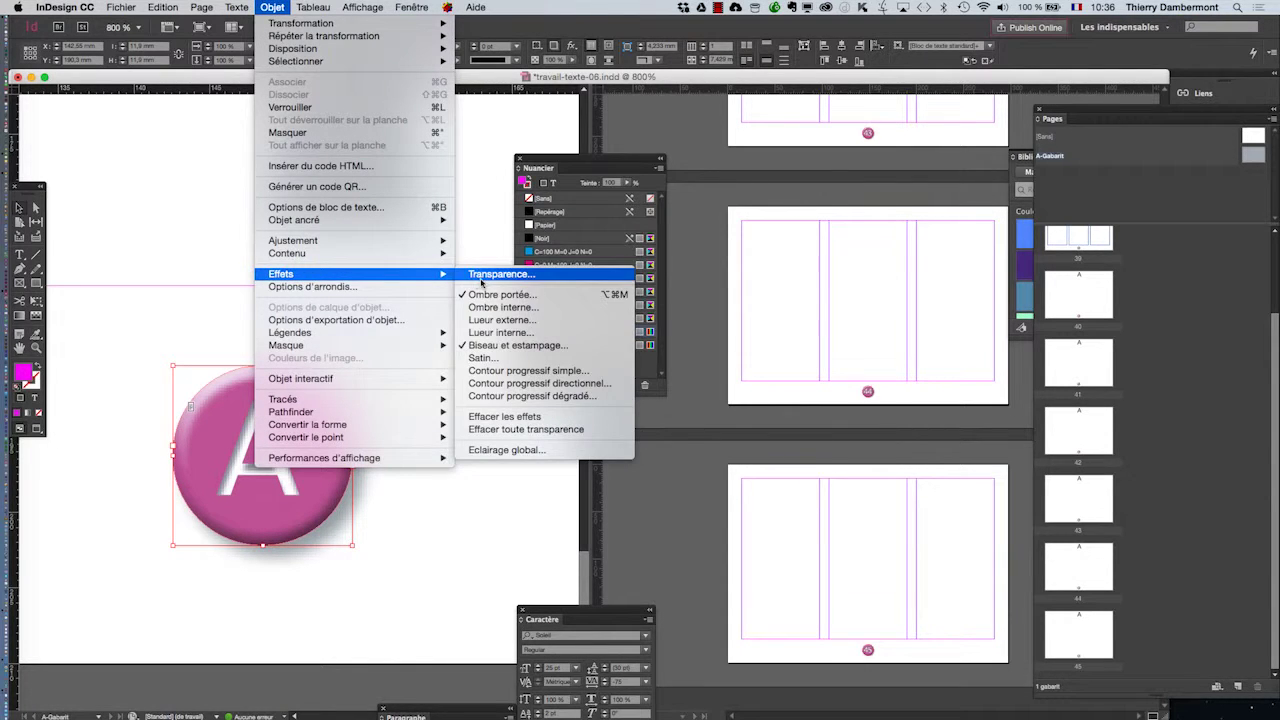
{"action": "left_click", "coordinate": [482, 276]}
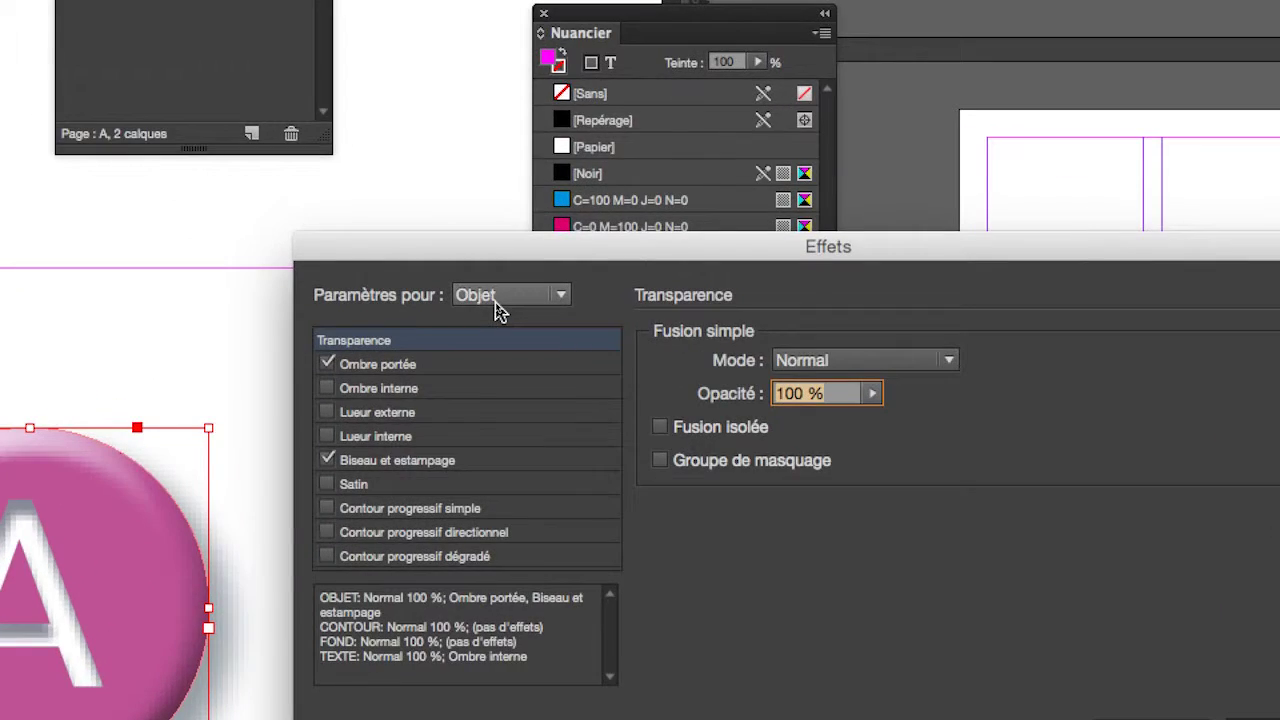
{"action": "left_click", "coordinate": [497, 307]}
{"action": "left_click", "coordinate": [501, 350]}
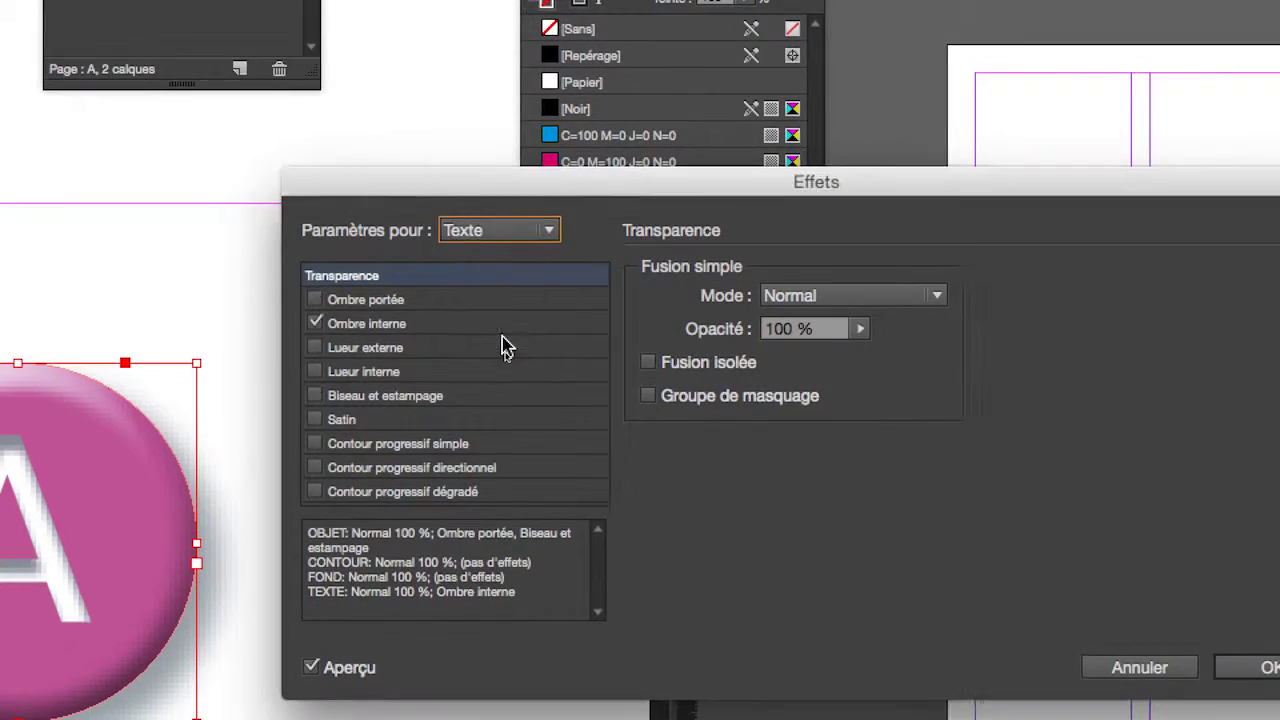
{"action": "left_click", "coordinate": [385, 396]}
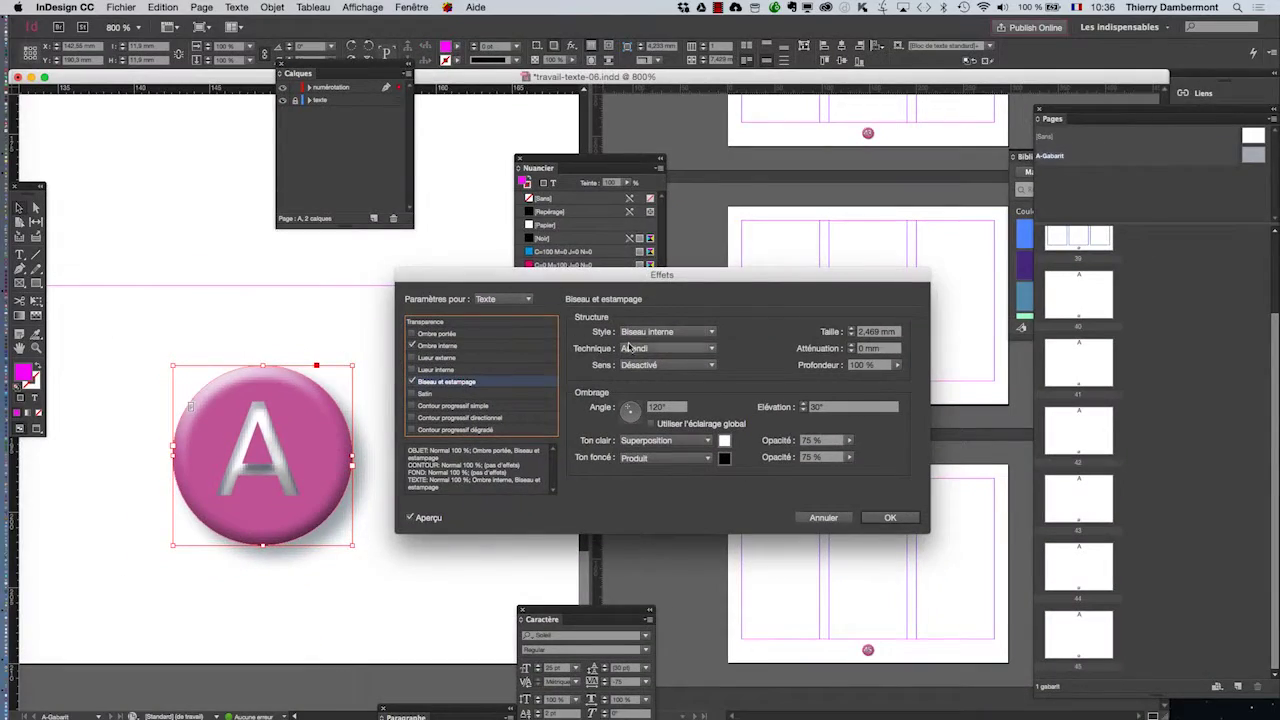
- Set the text bevel's style to Biseau externe and its size to 0,4 mm
{"action": "left_click", "coordinate": [852, 258]}
{"action": "left_click", "coordinate": [637, 345]}
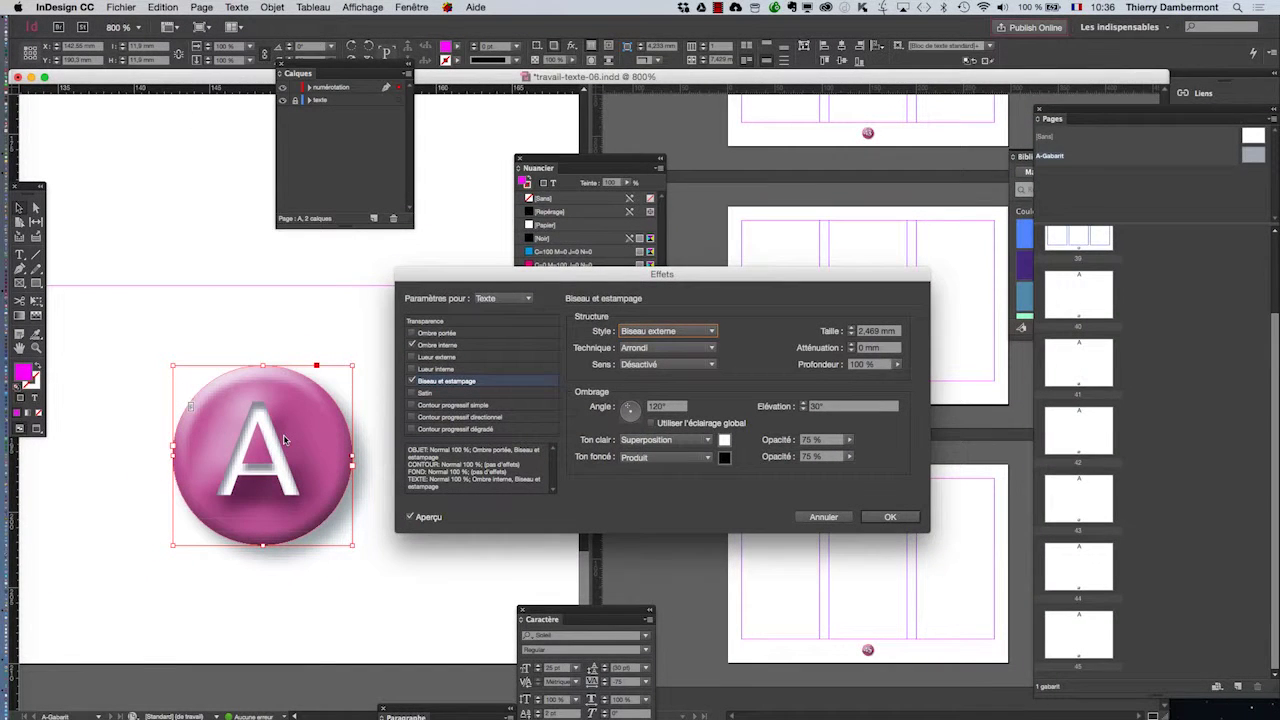
{"action": "left_click", "coordinate": [851, 335]}
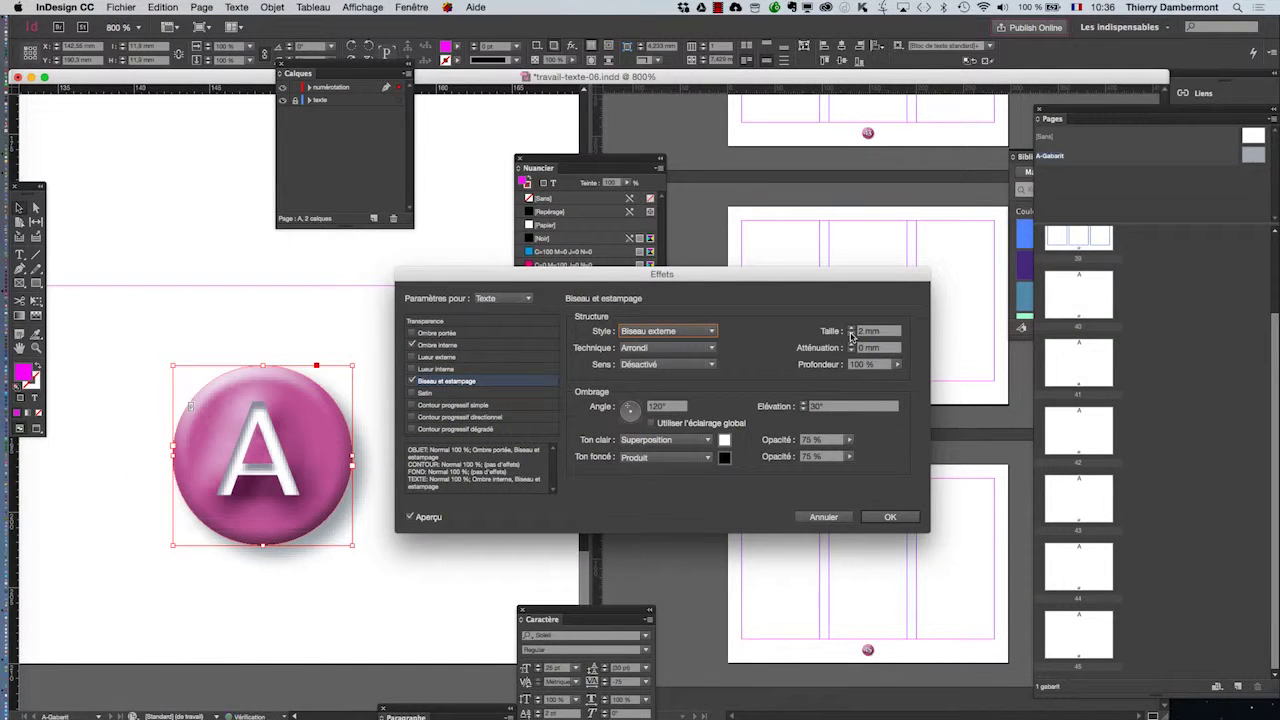
{"action": "left_click", "coordinate": [851, 335]}
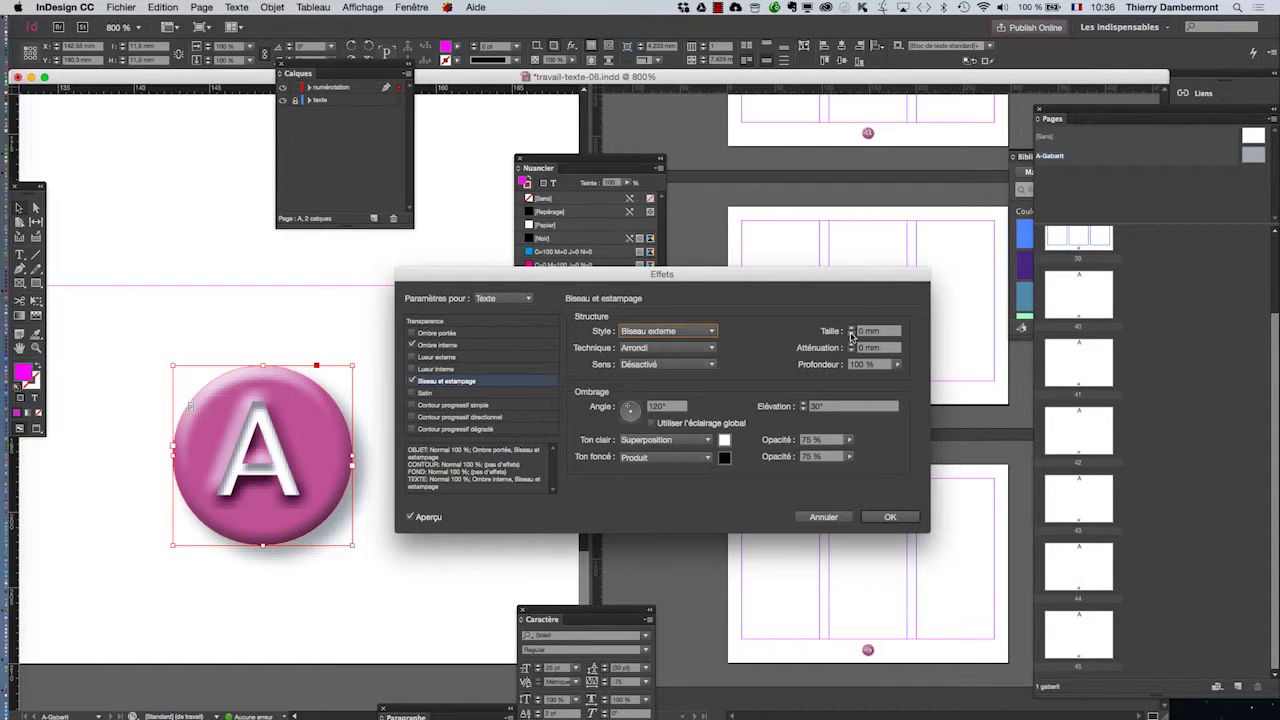
{"action": "left_click", "coordinate": [851, 335]}
{"action": "left_click", "coordinate": [856, 335]}
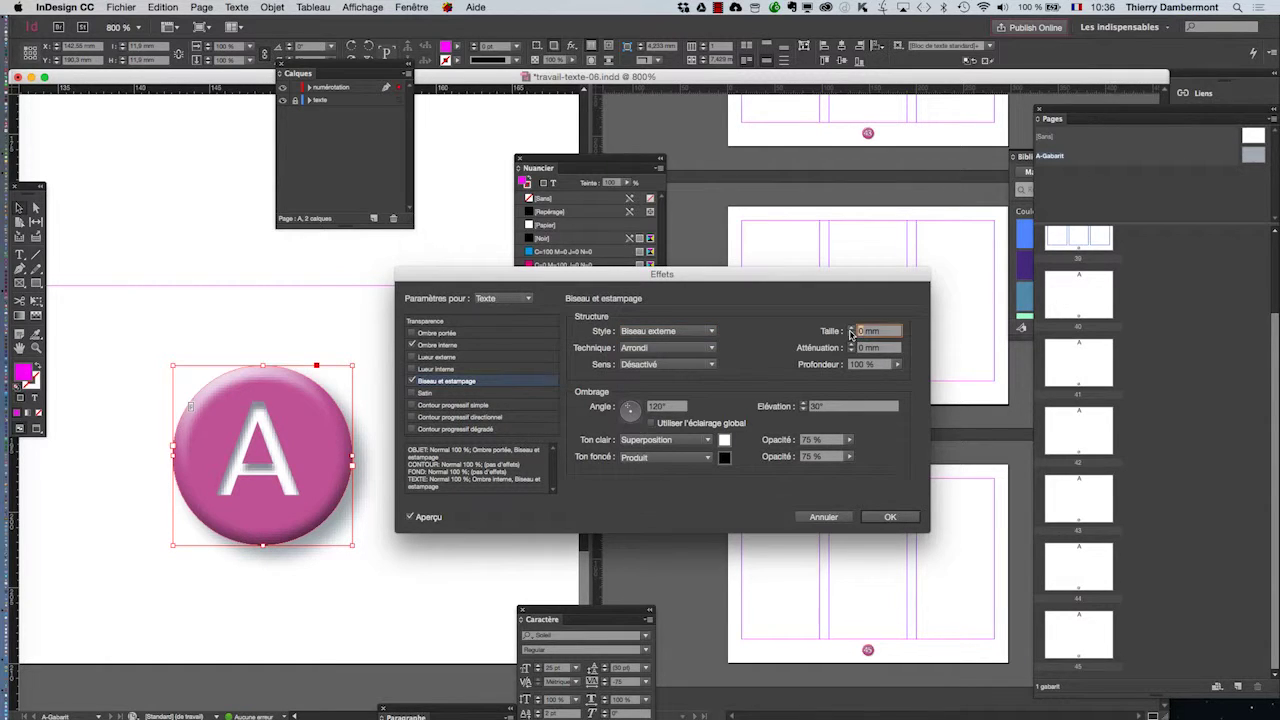
{"action": "type", "text": "0,2"}
{"action": "key", "text": "Tab"}
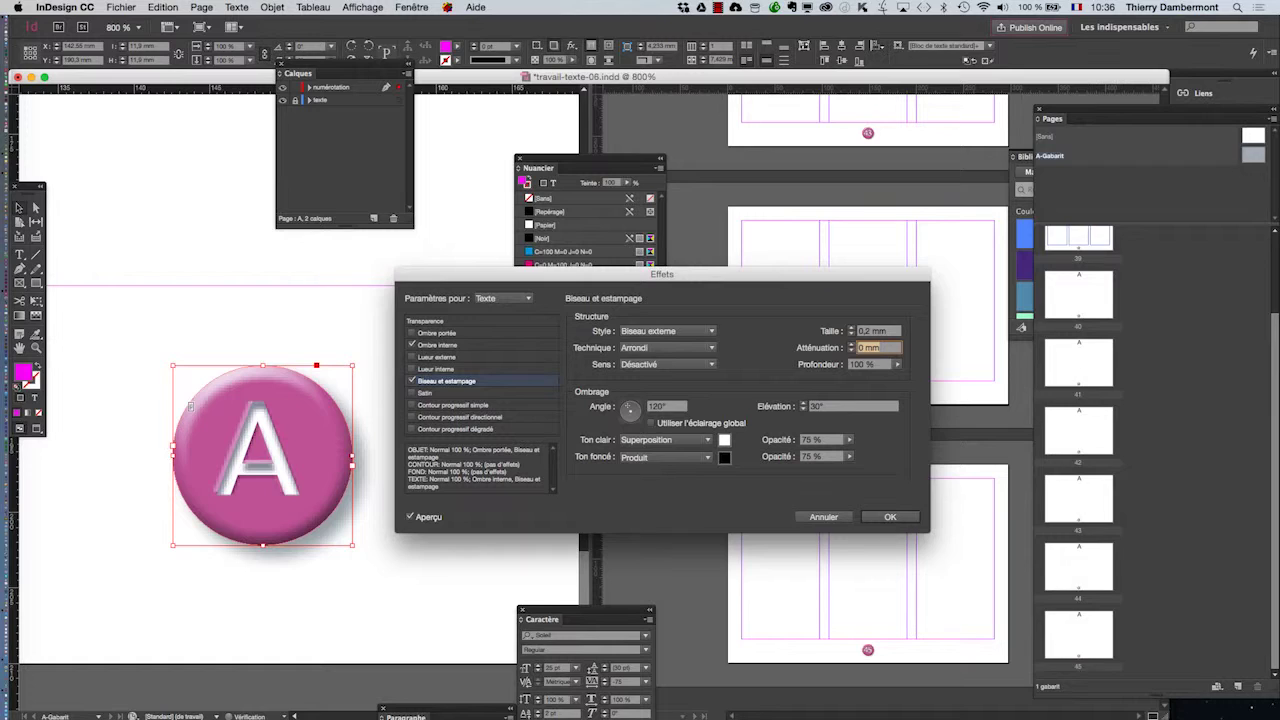
{"action": "left_click", "coordinate": [872, 333]}
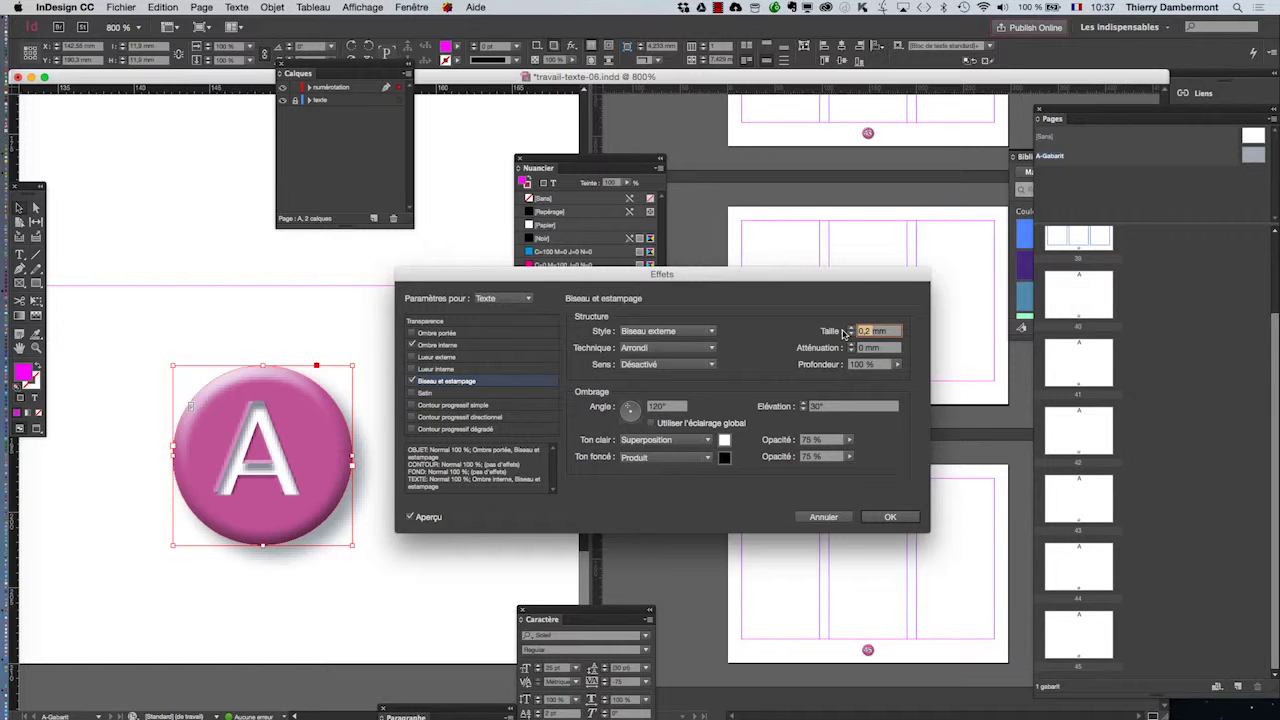
{"action": "key", "text": "Tab"}
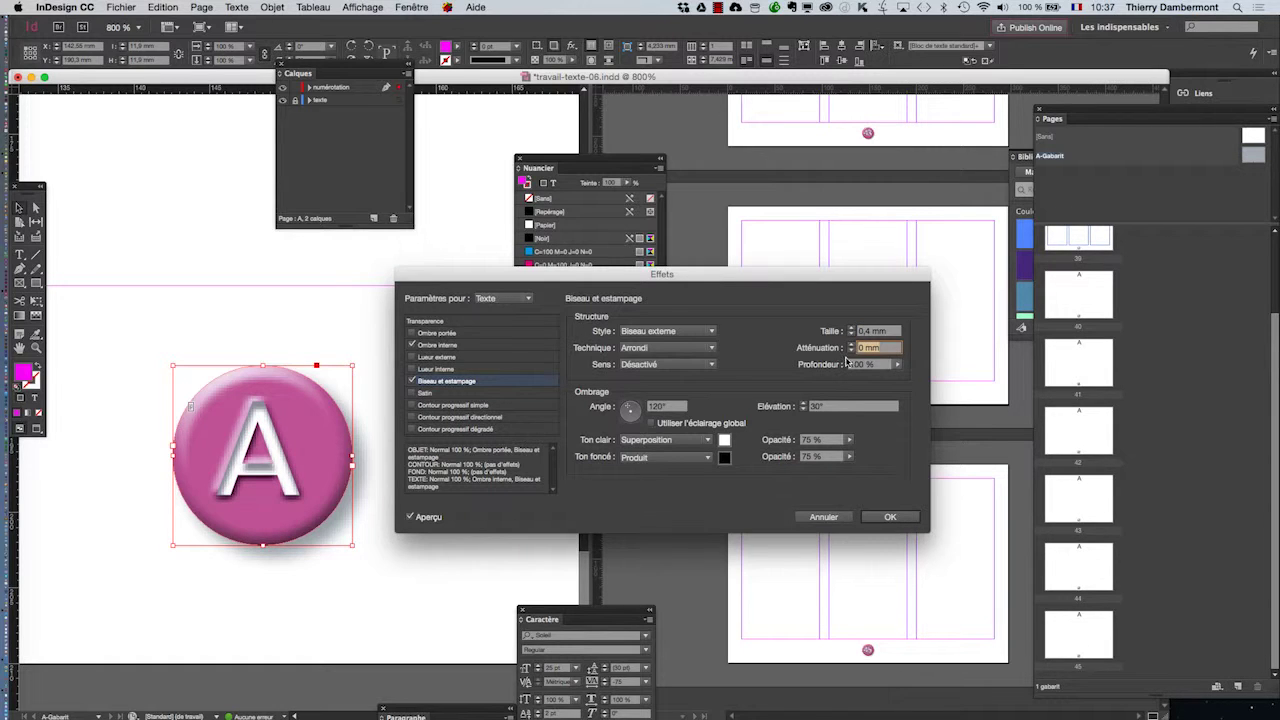
- Make the text bevel use global lighting and apply the effects to the badge
{"action": "left_click", "coordinate": [660, 427]}
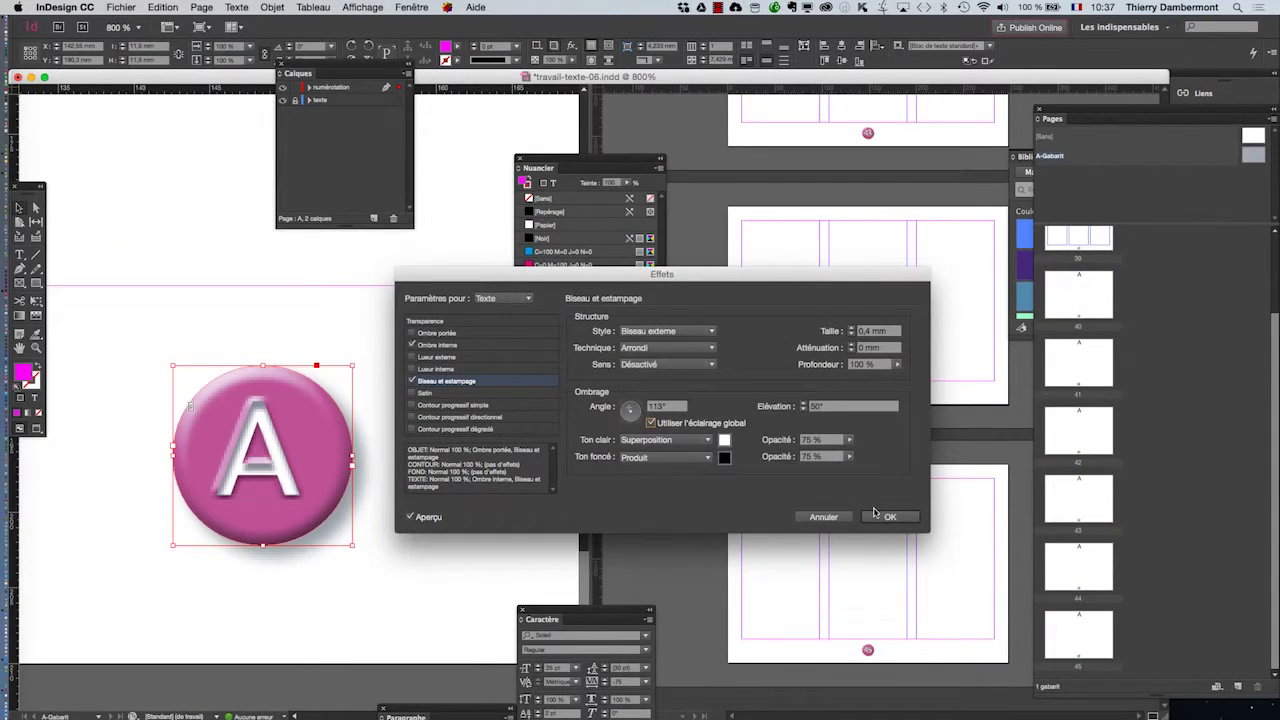
{"action": "left_click", "coordinate": [874, 513]}
{"action": "scroll", "coordinate": [230, 445], "scroll_direction": "up", "scroll_amount": 2}
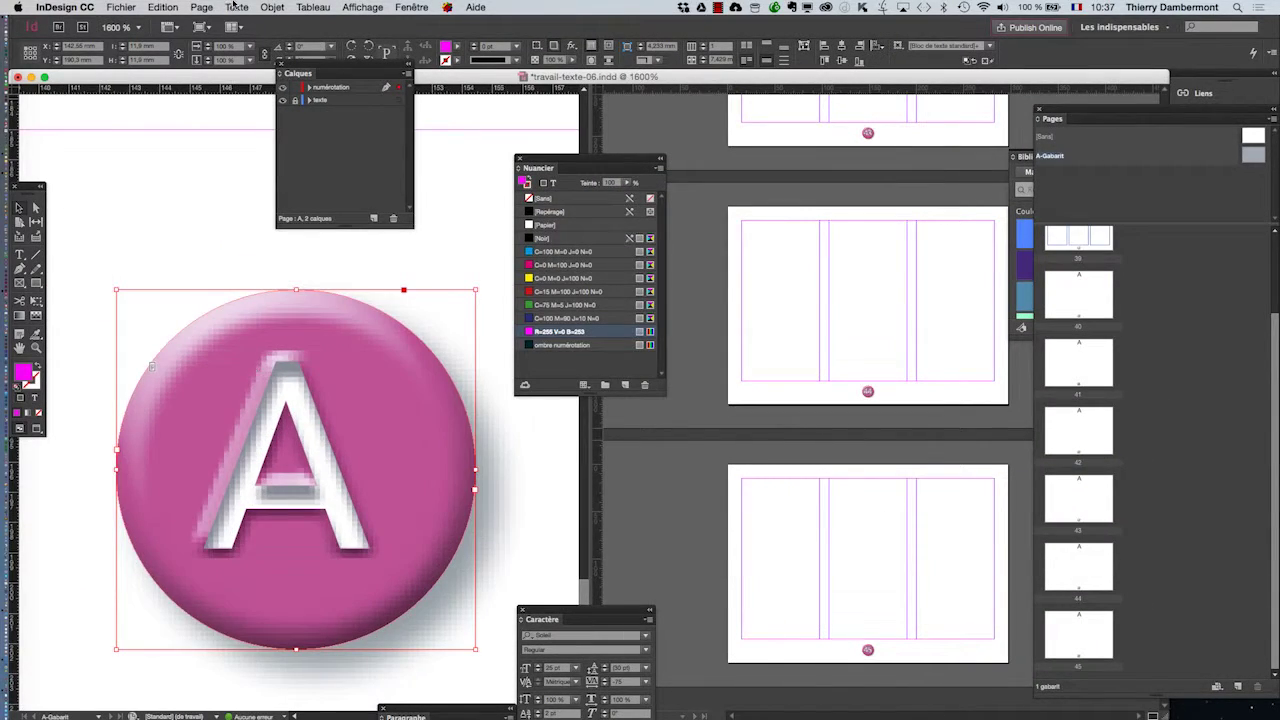
- Make the Ombre portée on the badge's Objet level use global lighting
{"action": "left_click", "coordinate": [272, 7]}
{"action": "mouse_move", "coordinate": [371, 274]}
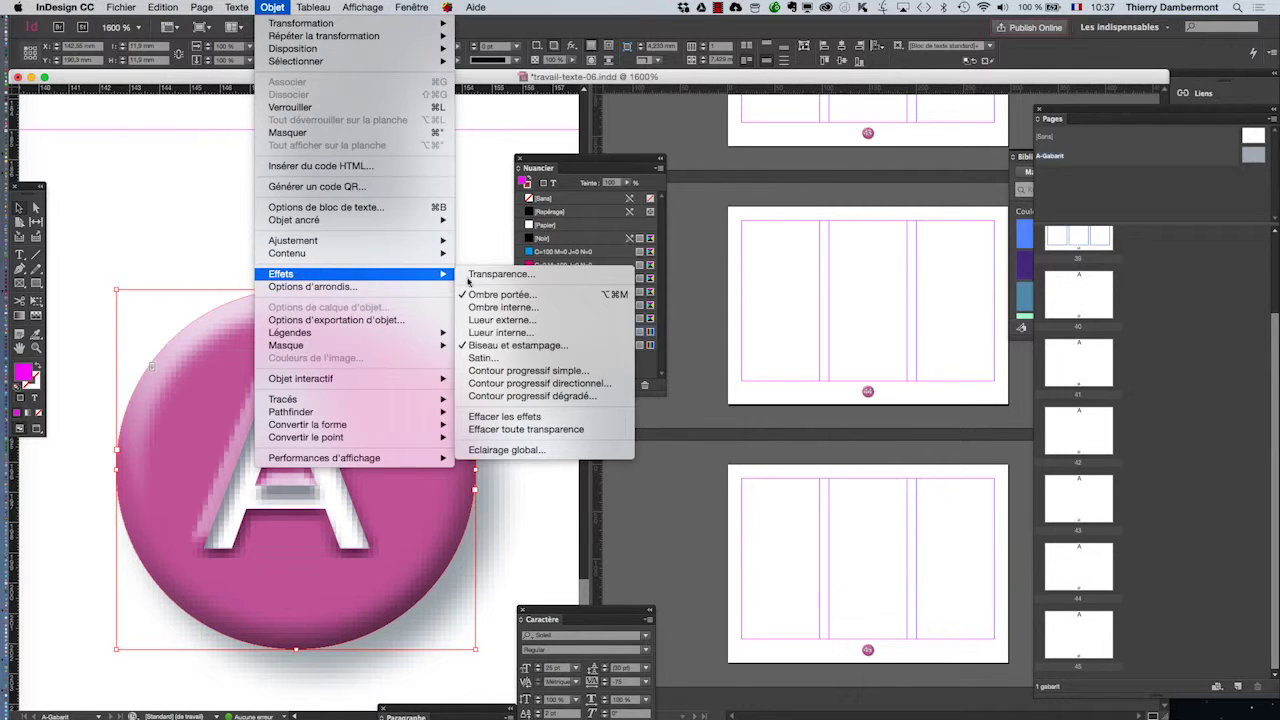
{"action": "left_click", "coordinate": [543, 275]}
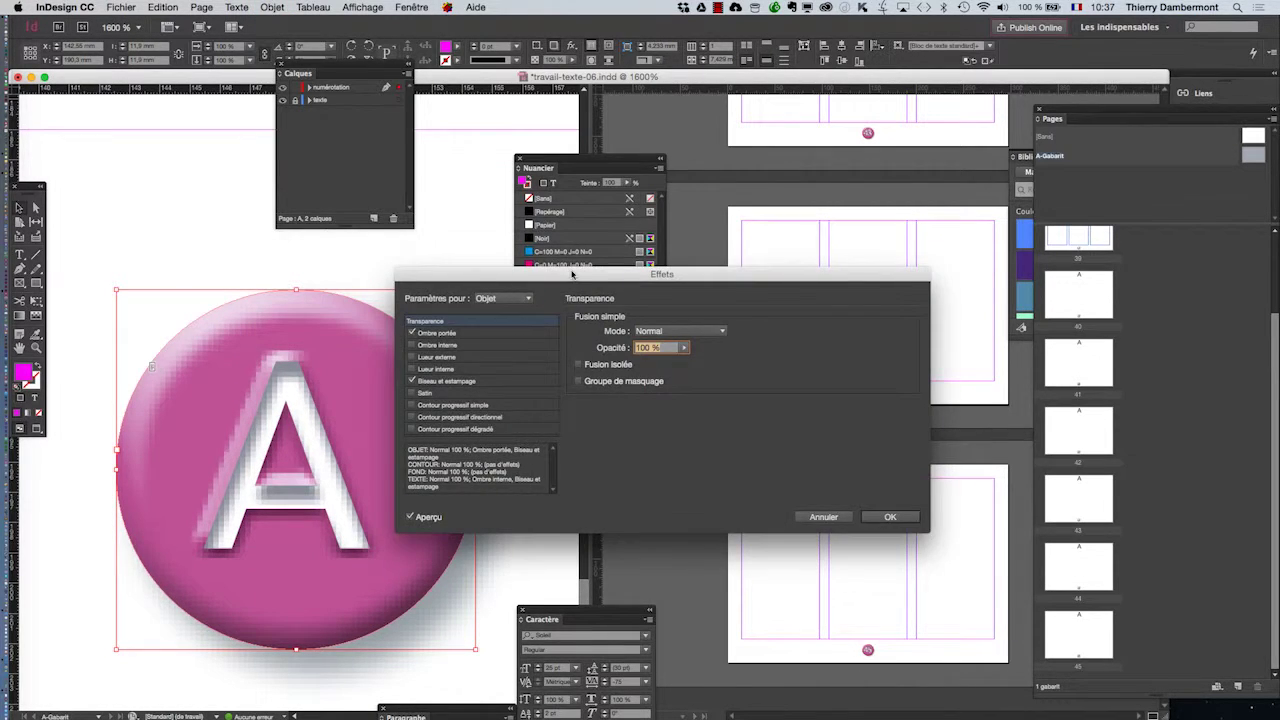
{"action": "left_click_drag", "start_coordinate": [573, 273], "coordinate": [780, 306]}
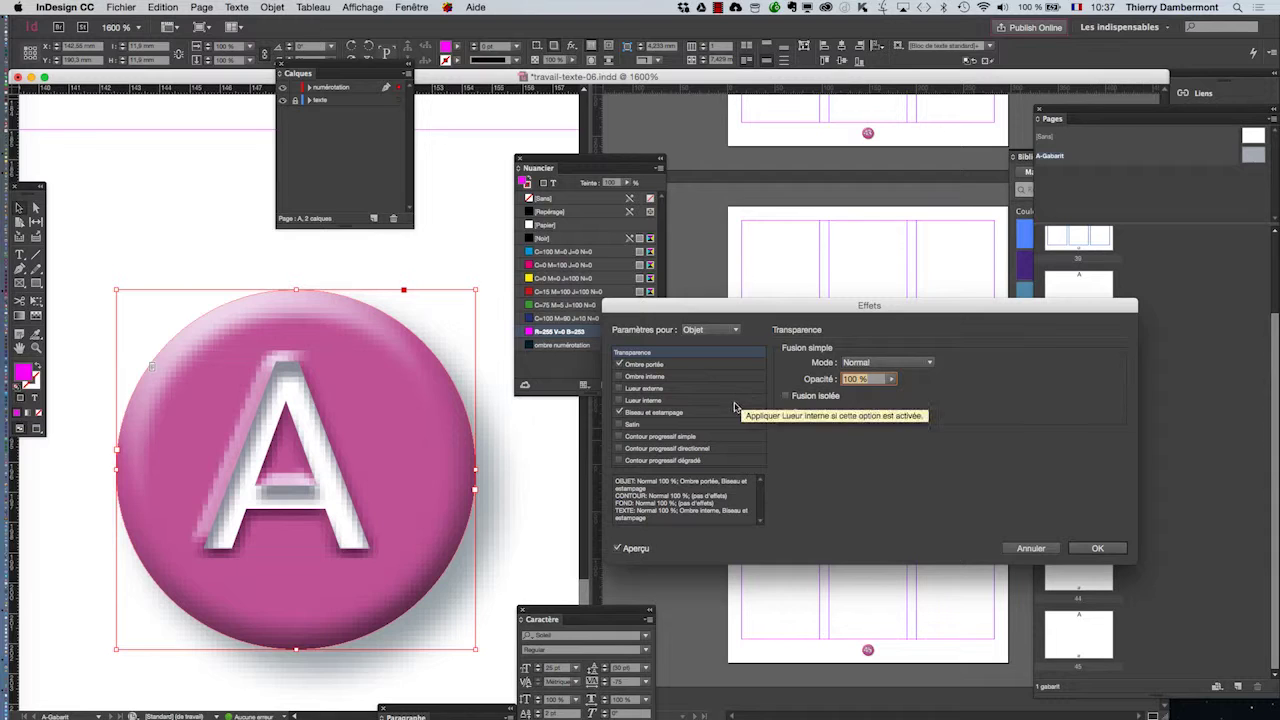
{"action": "left_click", "coordinate": [650, 364]}
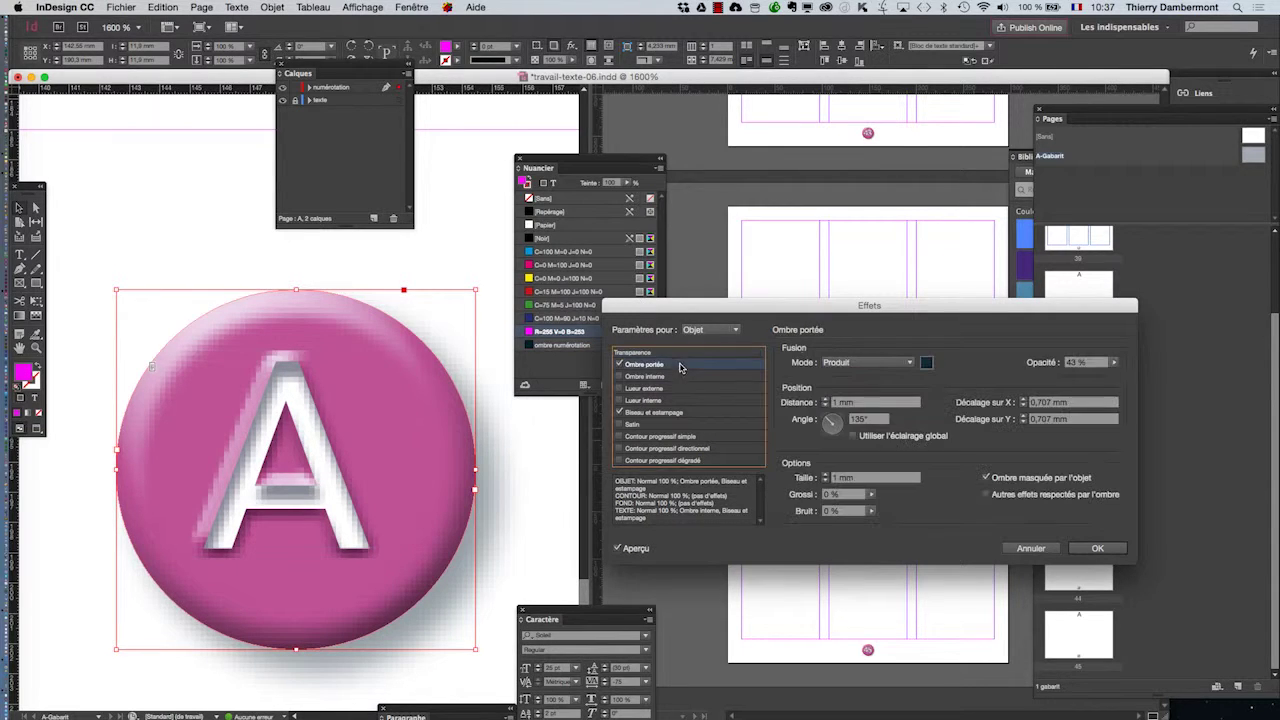
{"action": "left_click", "coordinate": [854, 437]}
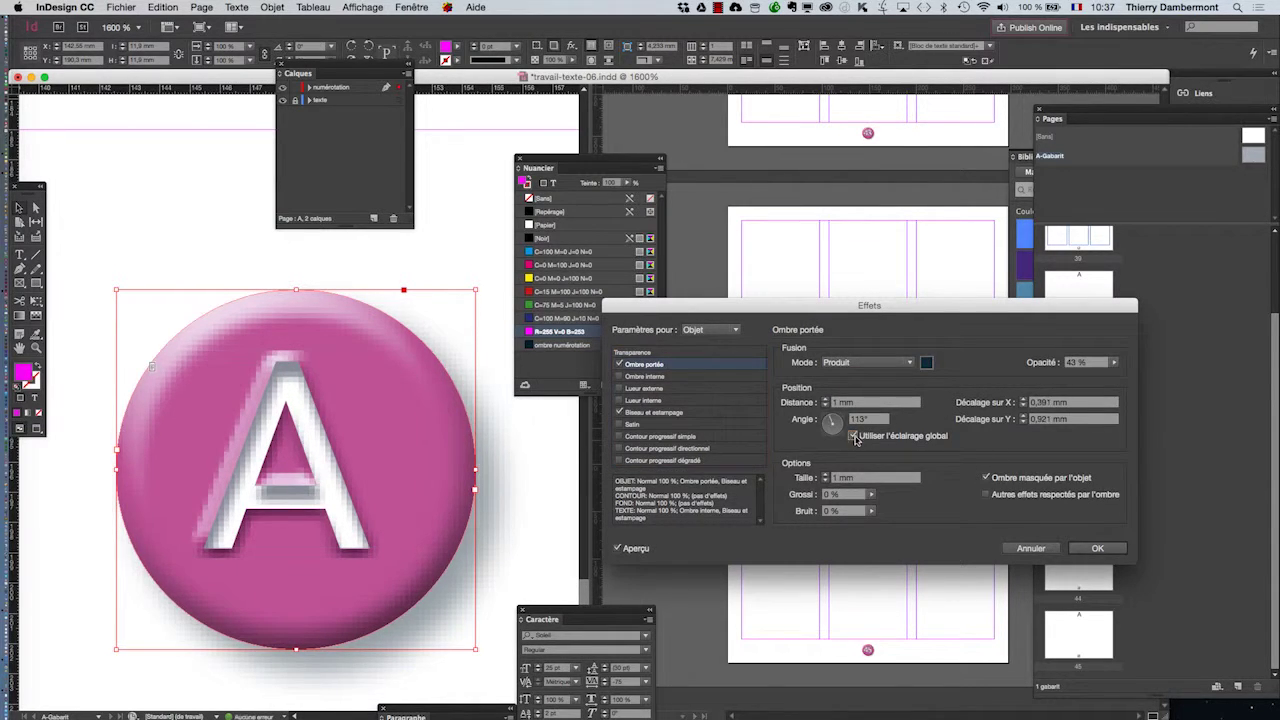
- Through the text's Biseau et estampage settings, set the global light to a 61° angle and 15° elevation
{"action": "left_click", "coordinate": [679, 413]}
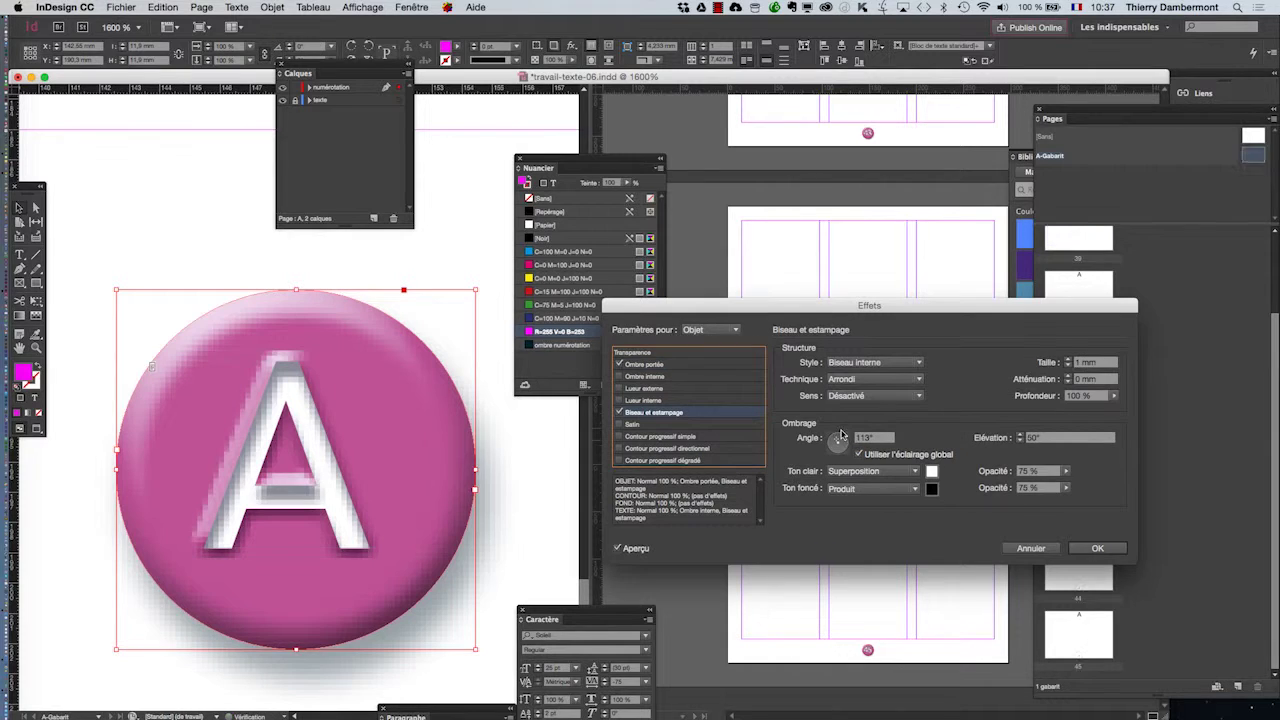
{"action": "left_click", "coordinate": [728, 331]}
{"action": "left_click", "coordinate": [705, 383]}
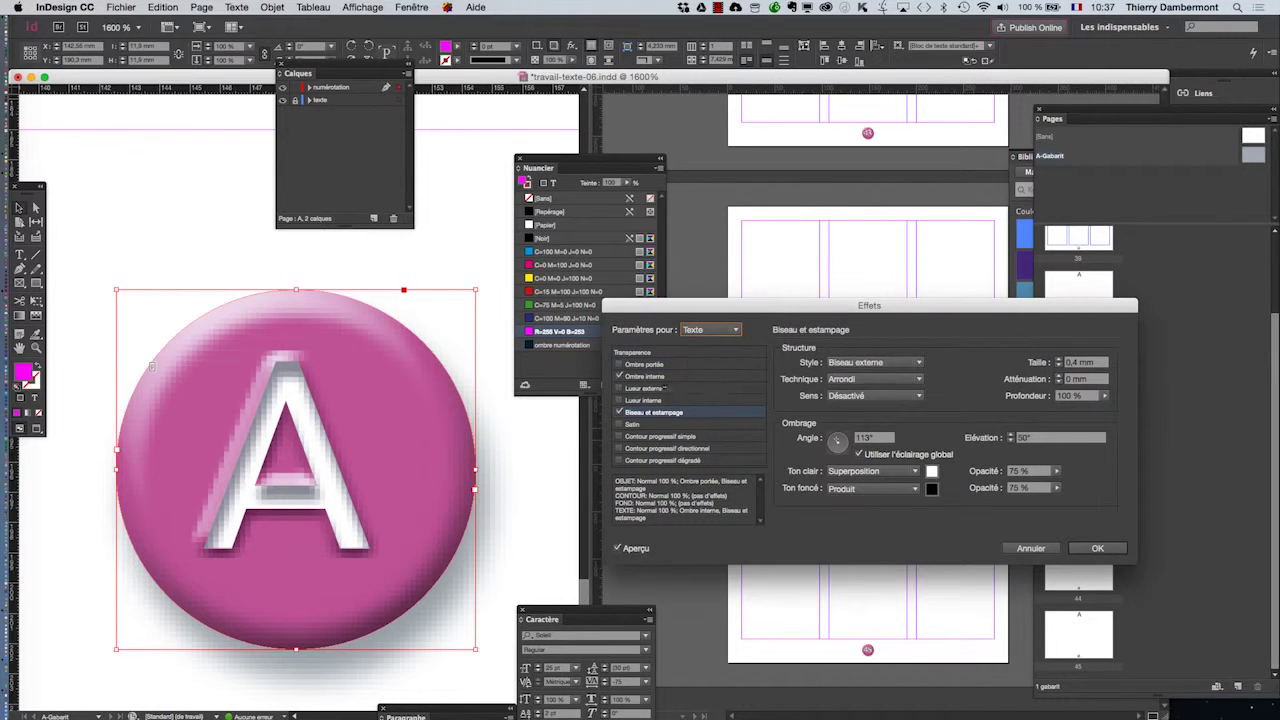
{"action": "left_click", "coordinate": [645, 376]}
{"action": "left_click", "coordinate": [675, 412]}
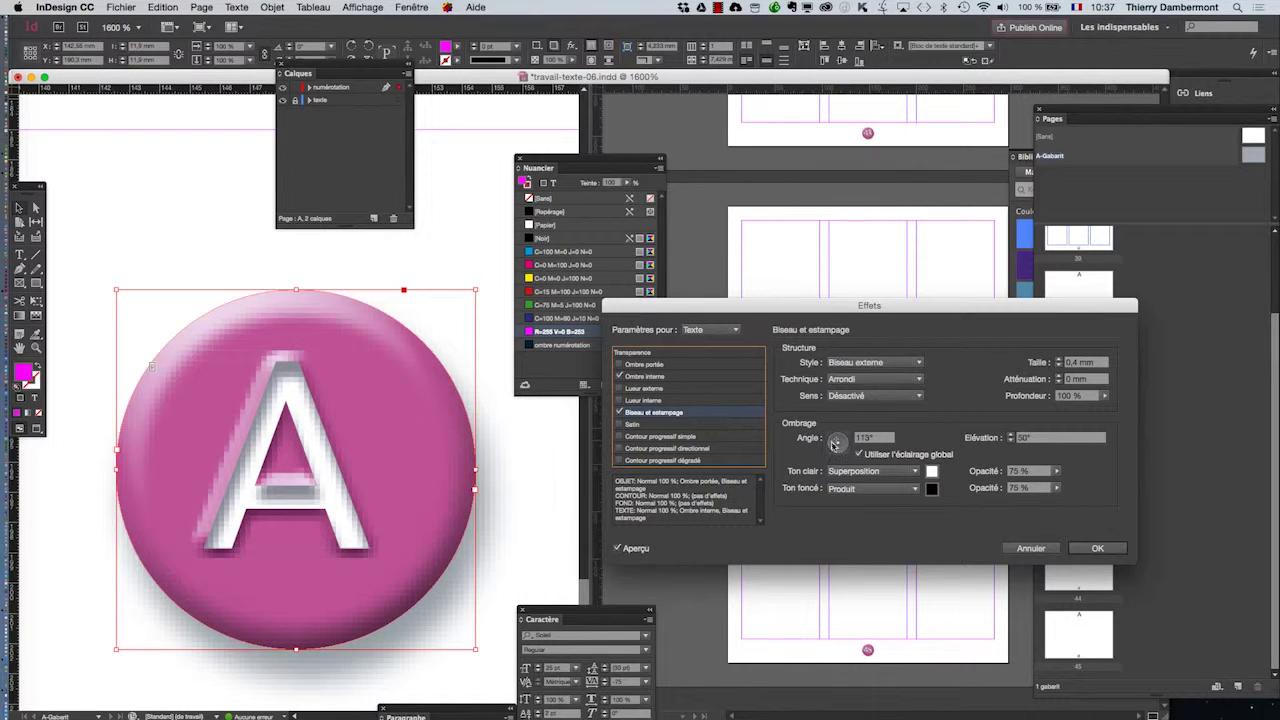
{"action": "left_click_drag", "start_coordinate": [835, 443], "coordinate": [845, 439]}
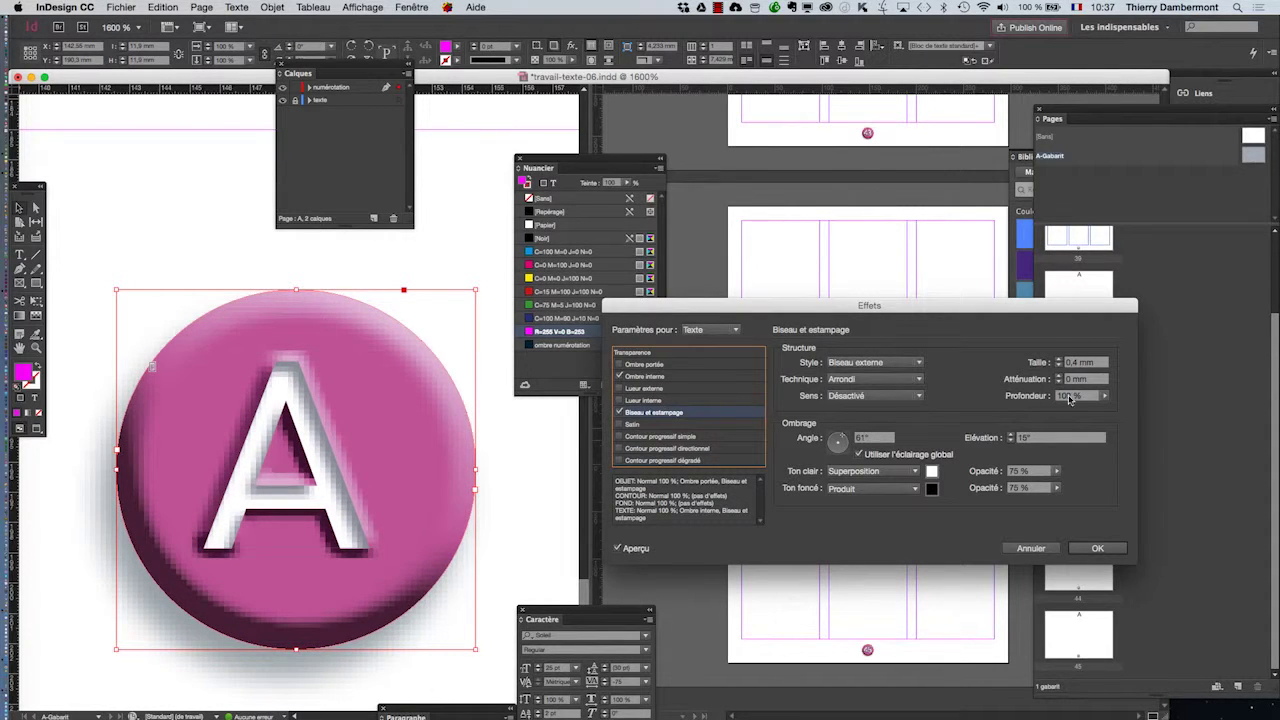
- Set the text bevel's Ton clair opacity to 96 % and its Ton foncé opacity to 45 %
{"action": "left_click_drag", "start_coordinate": [1055, 476], "coordinate": [1021, 503]}
{"action": "left_click", "coordinate": [1056, 487]}
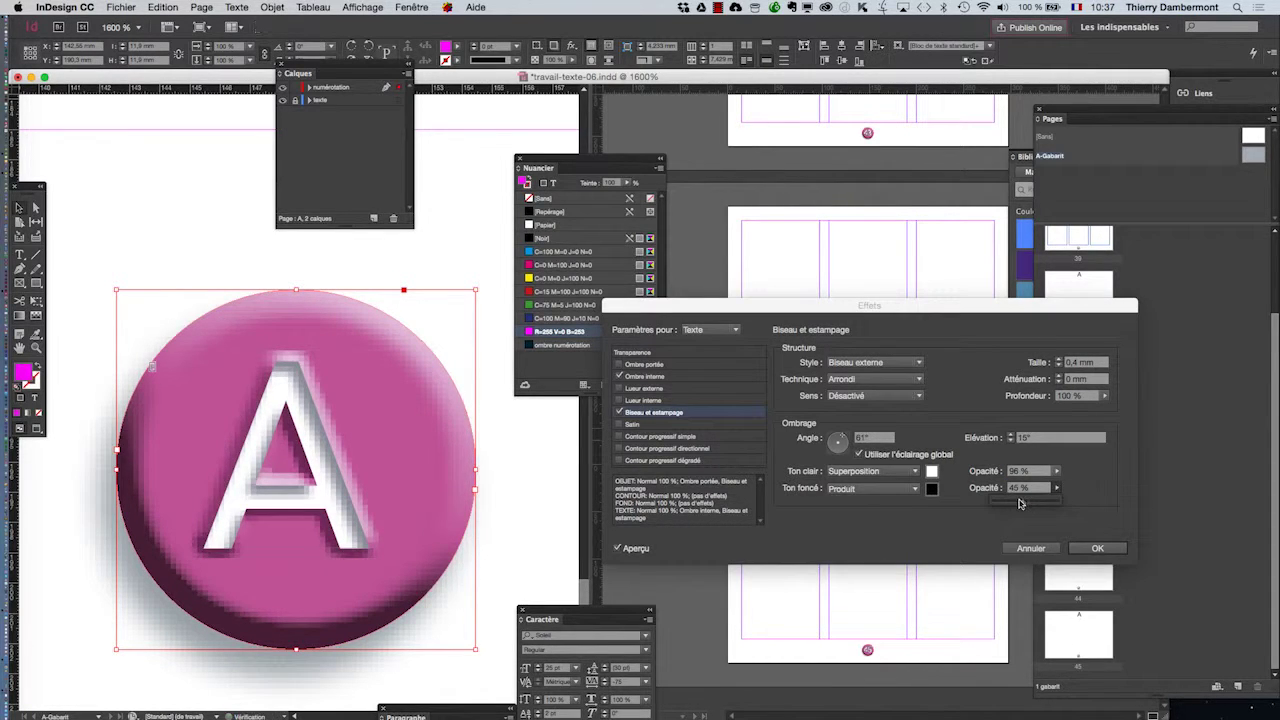
- Set the Ton foncé opacity of the object-level Biseau et estampage to 43 %, apply it and deselect the badge
{"action": "left_click", "coordinate": [672, 379]}
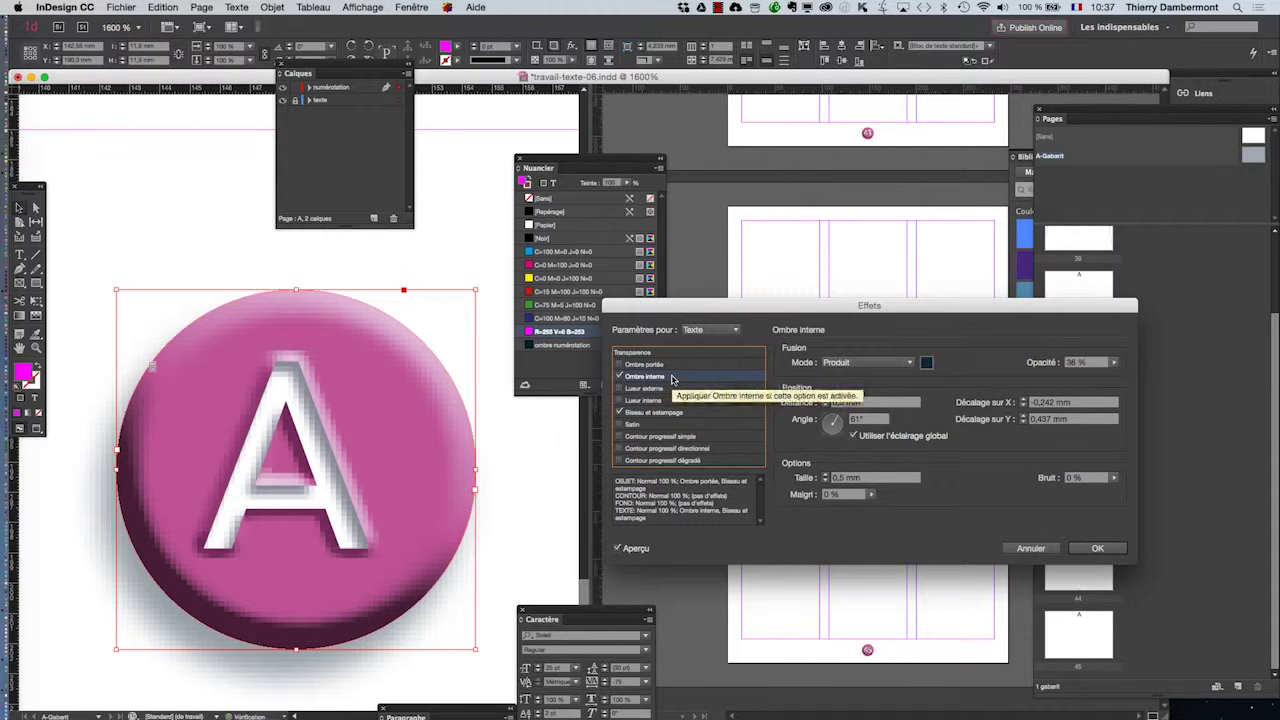
{"action": "left_click", "coordinate": [710, 329]}
{"action": "left_click", "coordinate": [705, 344]}
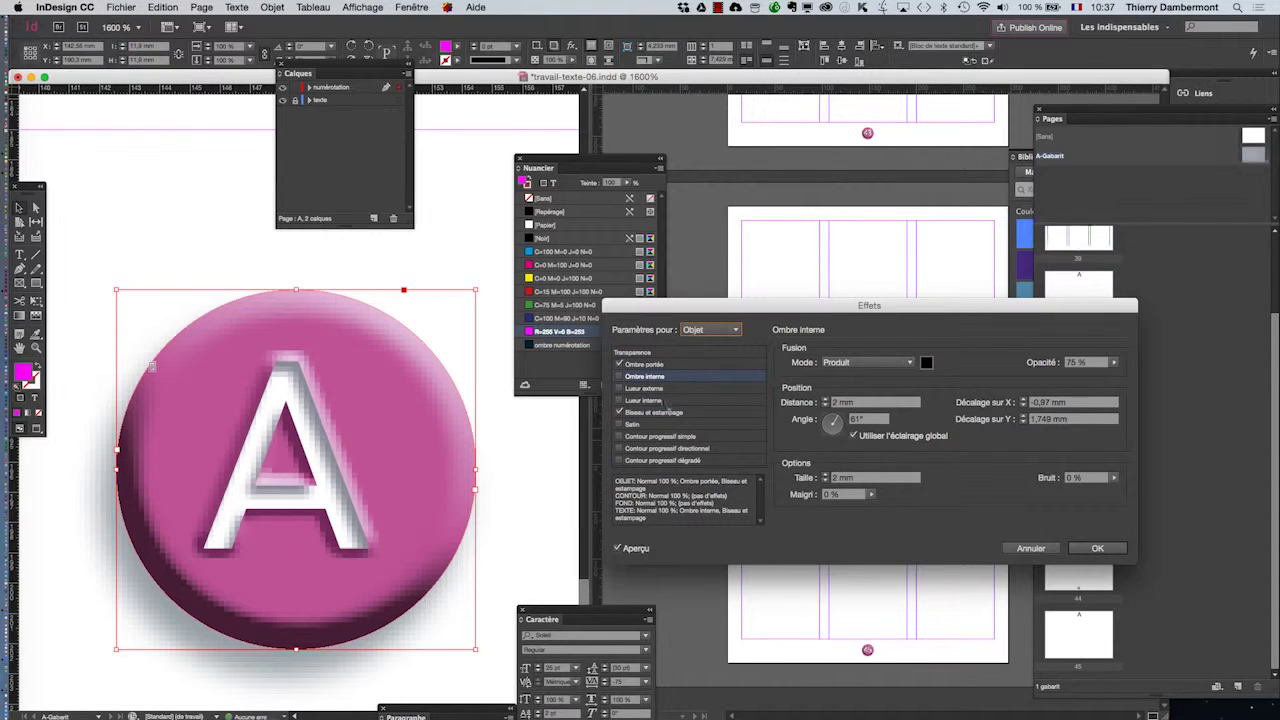
{"action": "left_click", "coordinate": [665, 367]}
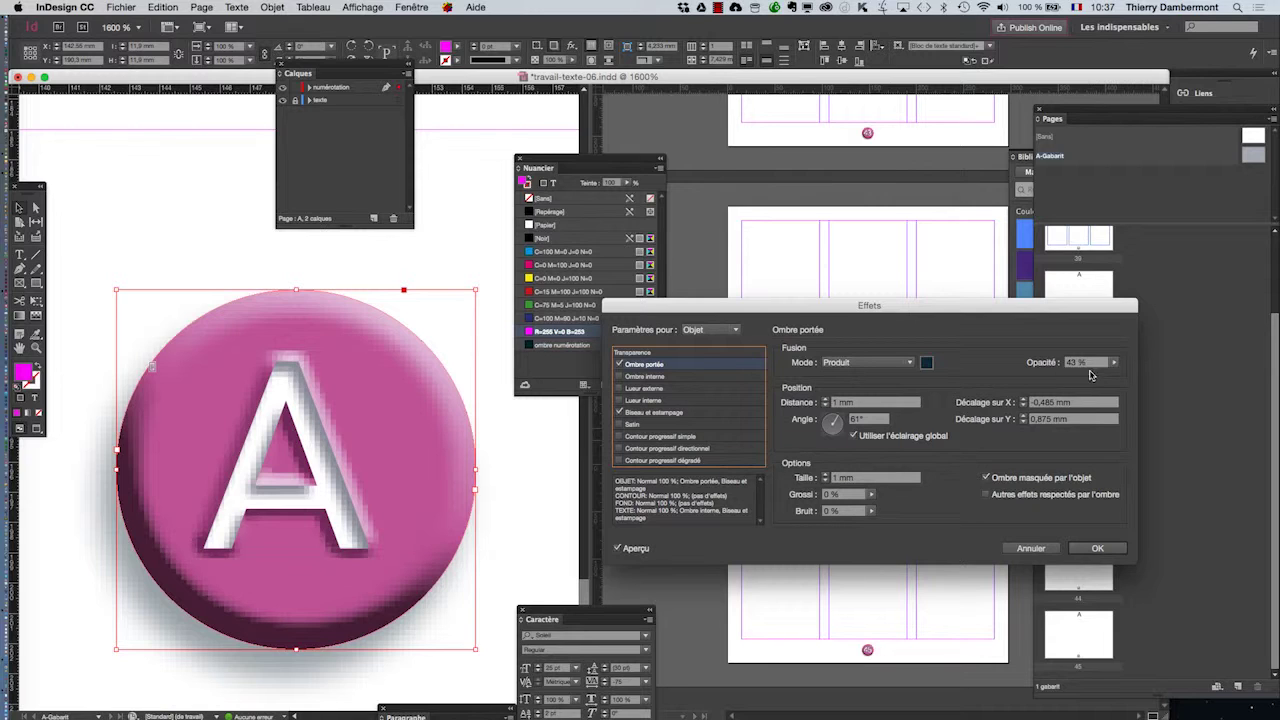
{"action": "left_click", "coordinate": [714, 412]}
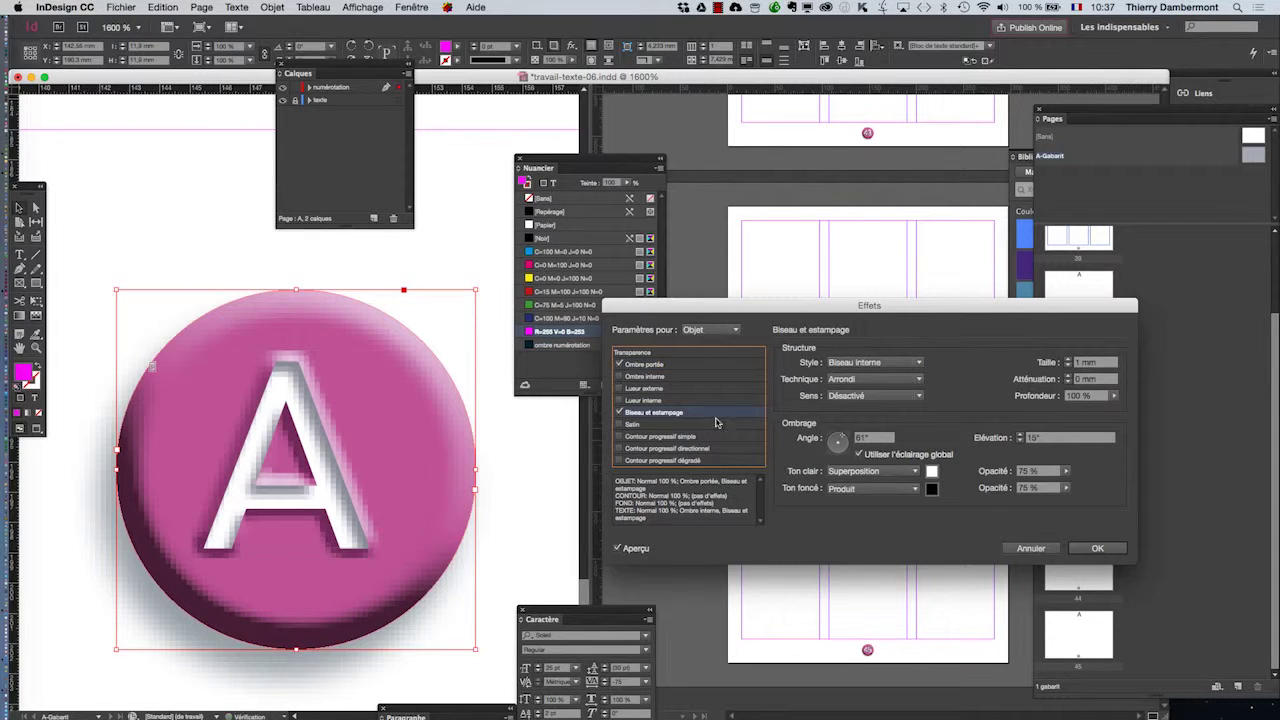
{"action": "left_click", "coordinate": [1068, 489]}
{"action": "left_click_drag", "start_coordinate": [1022, 505], "coordinate": [1032, 505]}
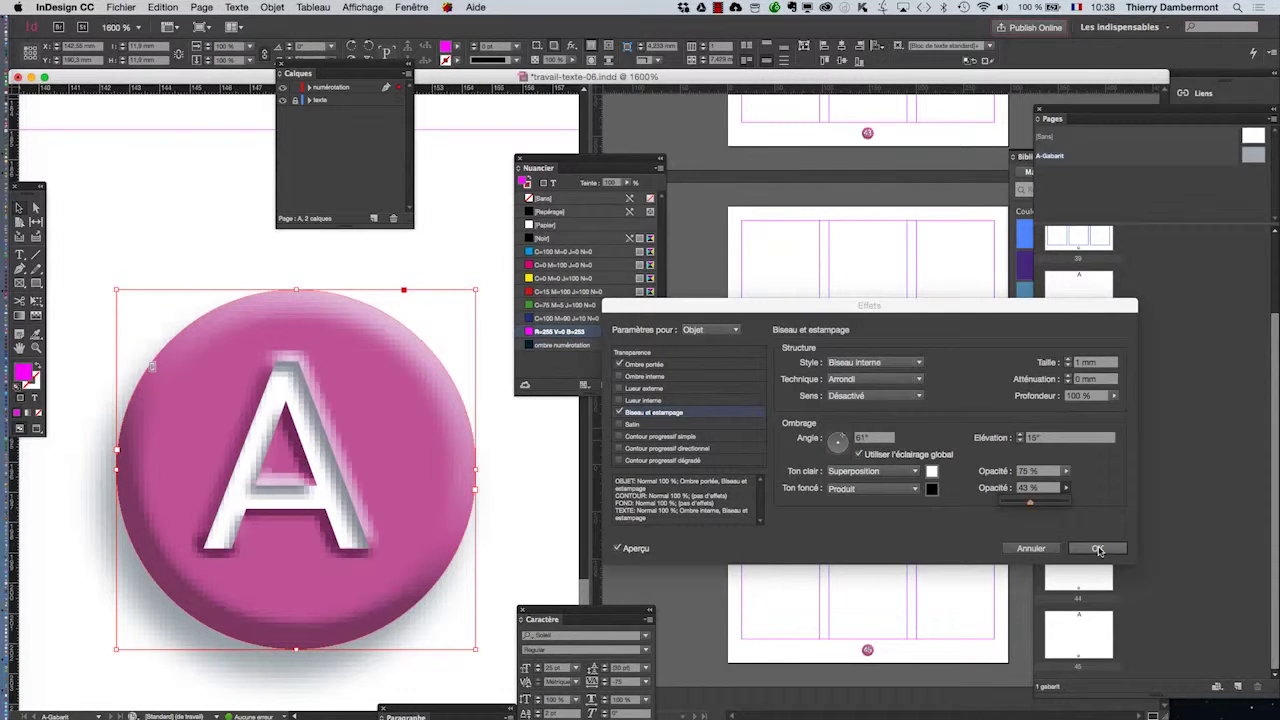
{"action": "left_click", "coordinate": [1098, 549]}
{"action": "scroll", "coordinate": [288, 484], "scroll_direction": "down", "scroll_amount": 2}
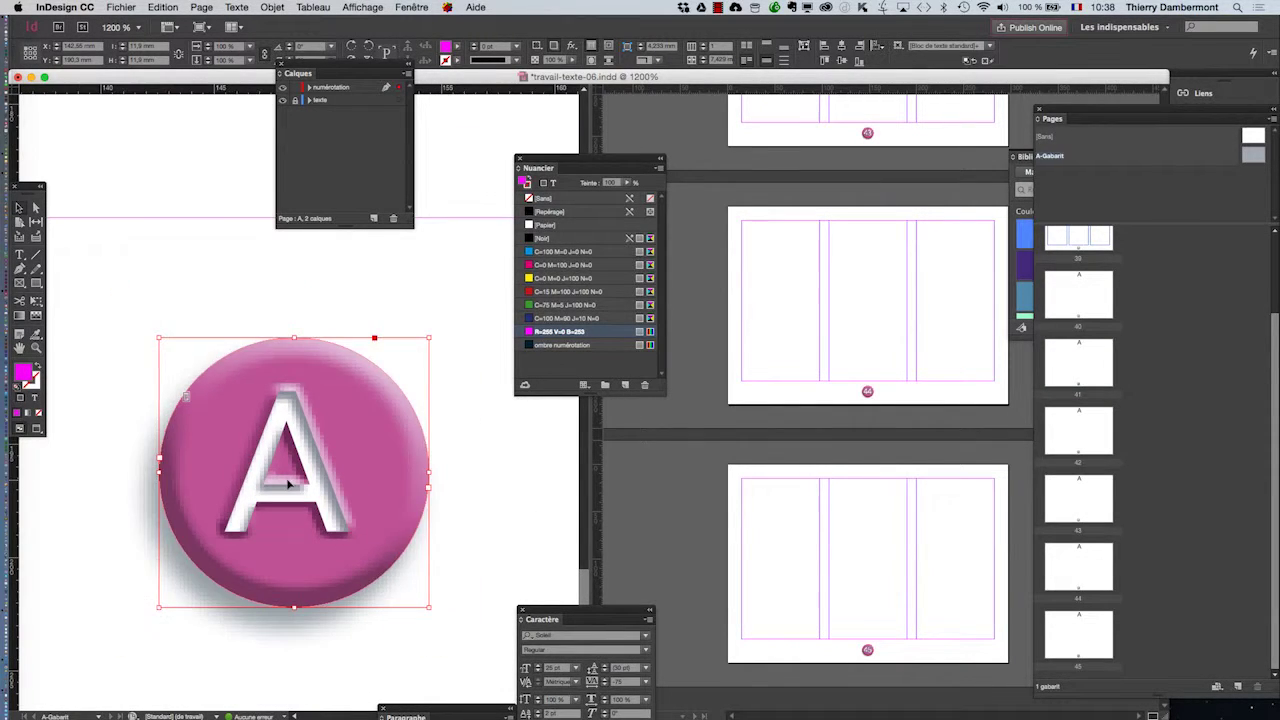
{"action": "left_click", "coordinate": [464, 487]}
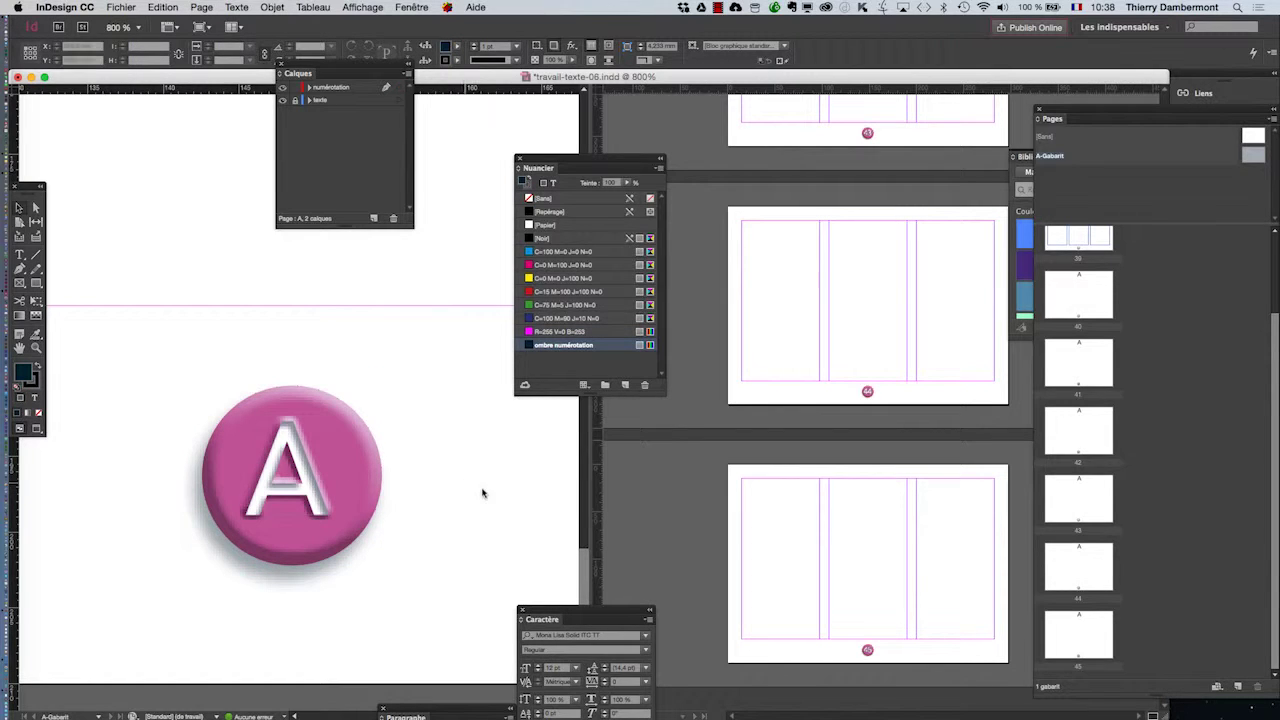
- Set the global light angle to 95° through the badge's Ombre portée settings and apply it
{"action": "left_click", "coordinate": [357, 471]}
{"action": "left_click", "coordinate": [272, 7]}
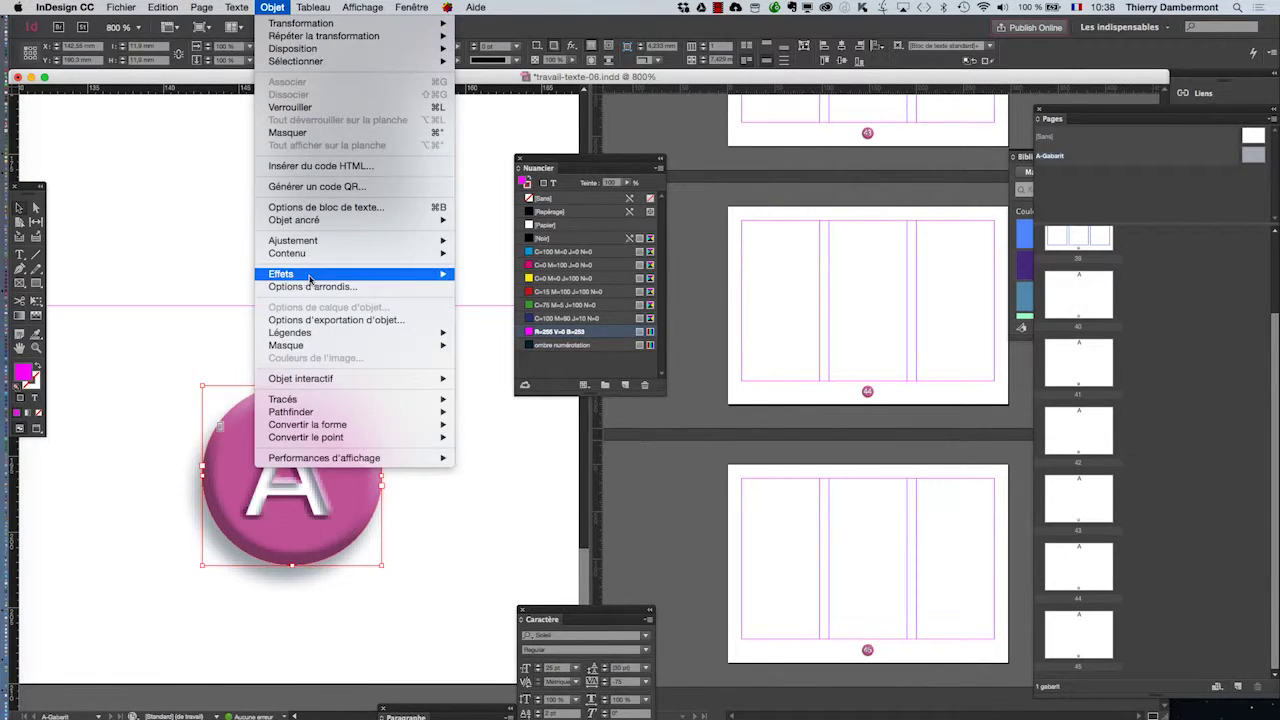
{"action": "mouse_move", "coordinate": [309, 279]}
{"action": "left_click", "coordinate": [494, 276]}
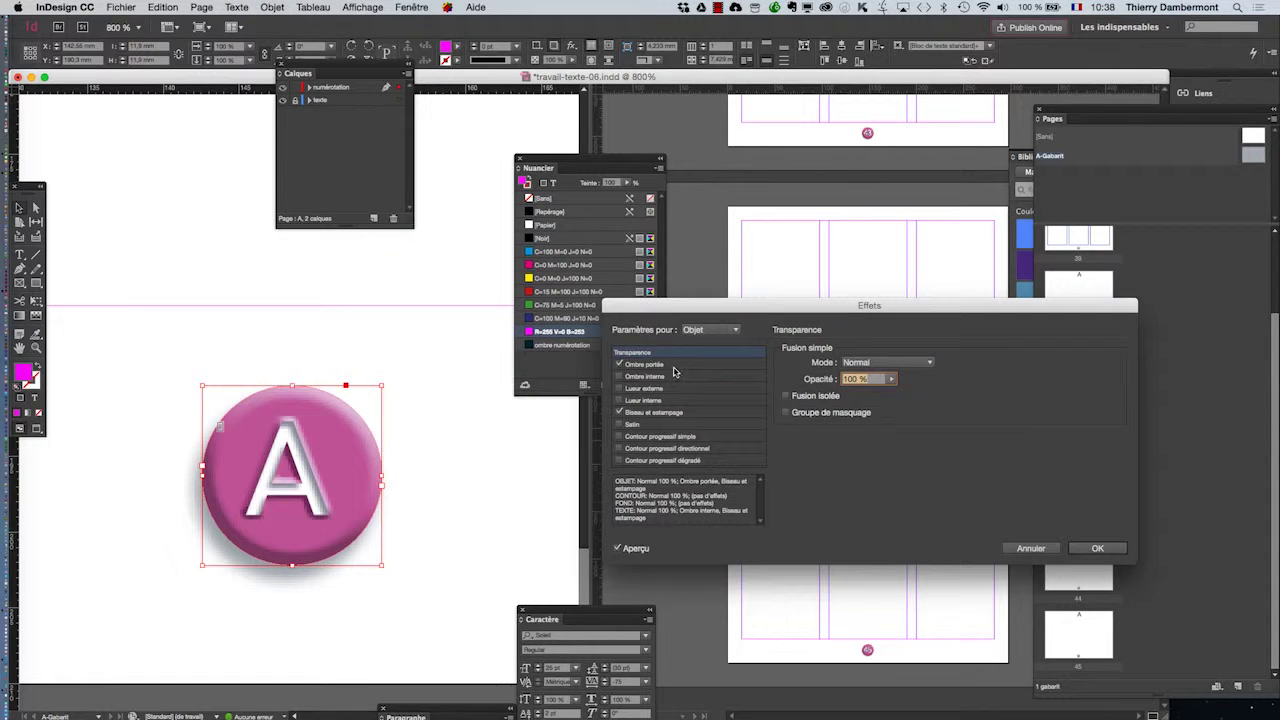
{"action": "left_click", "coordinate": [650, 364]}
{"action": "left_click", "coordinate": [829, 425]}
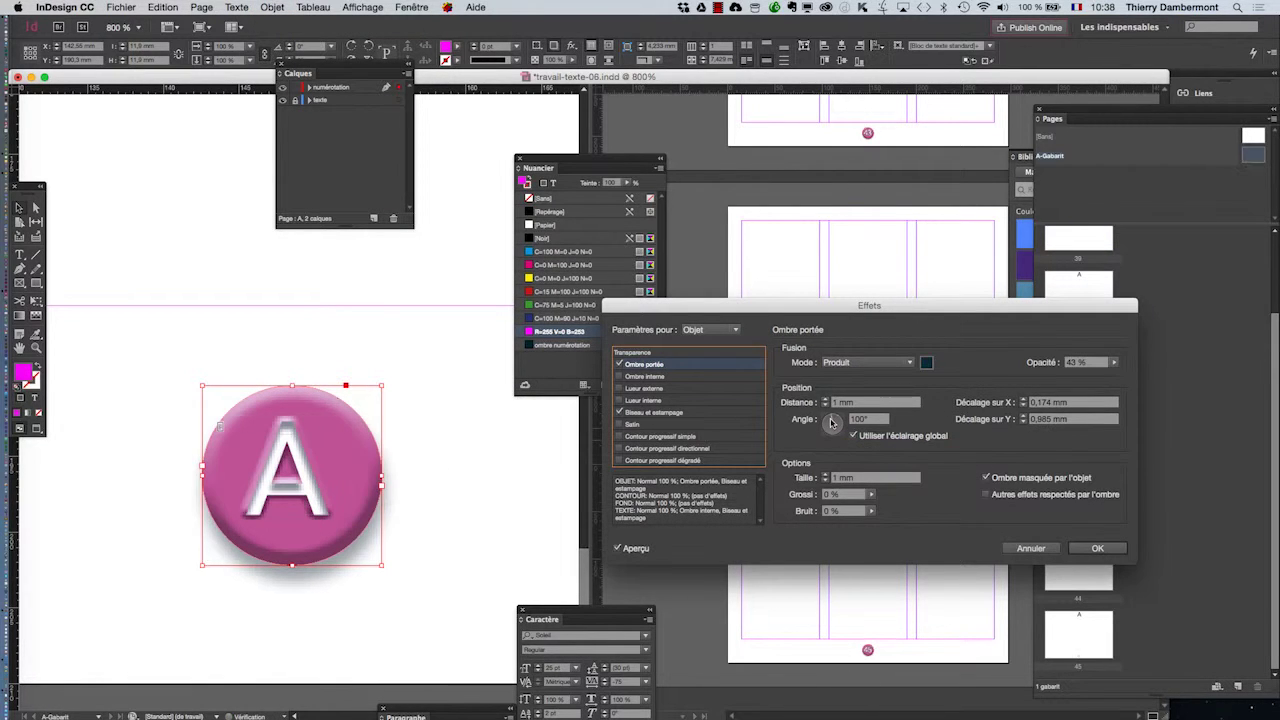
{"action": "left_click", "coordinate": [829, 425]}
{"action": "mouse_move", "coordinate": [829, 425]}
{"action": "left_mouse_down"}
{"action": "mouse_move", "coordinate": [847, 424]}
{"action": "mouse_move", "coordinate": [843, 403]}
{"action": "mouse_move", "coordinate": [831, 411]}
{"action": "left_mouse_up"}
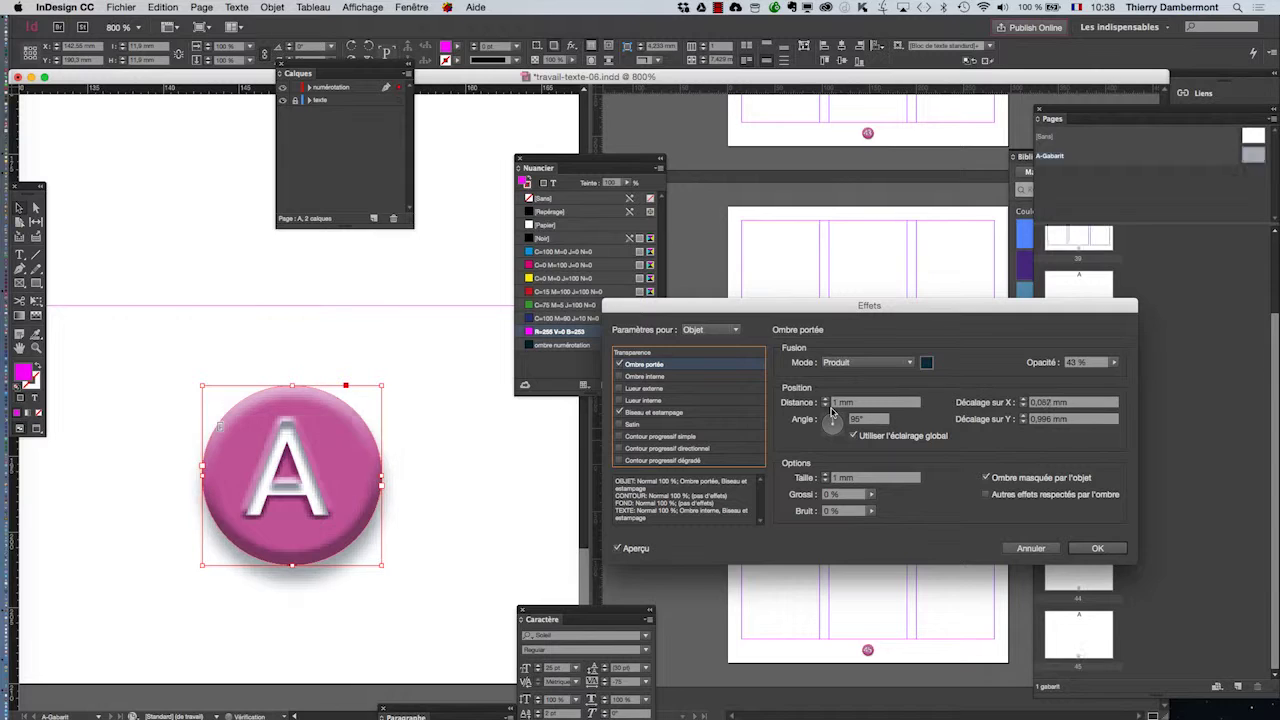
{"action": "key", "text": "Return"}
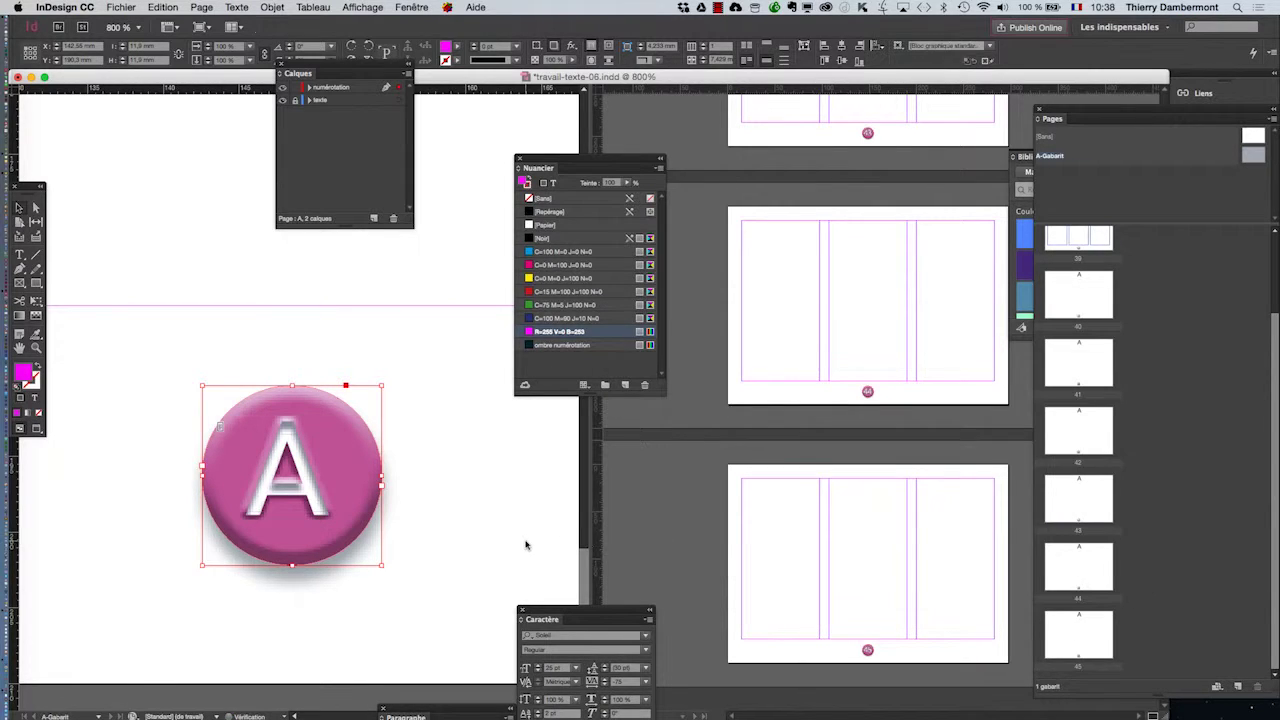